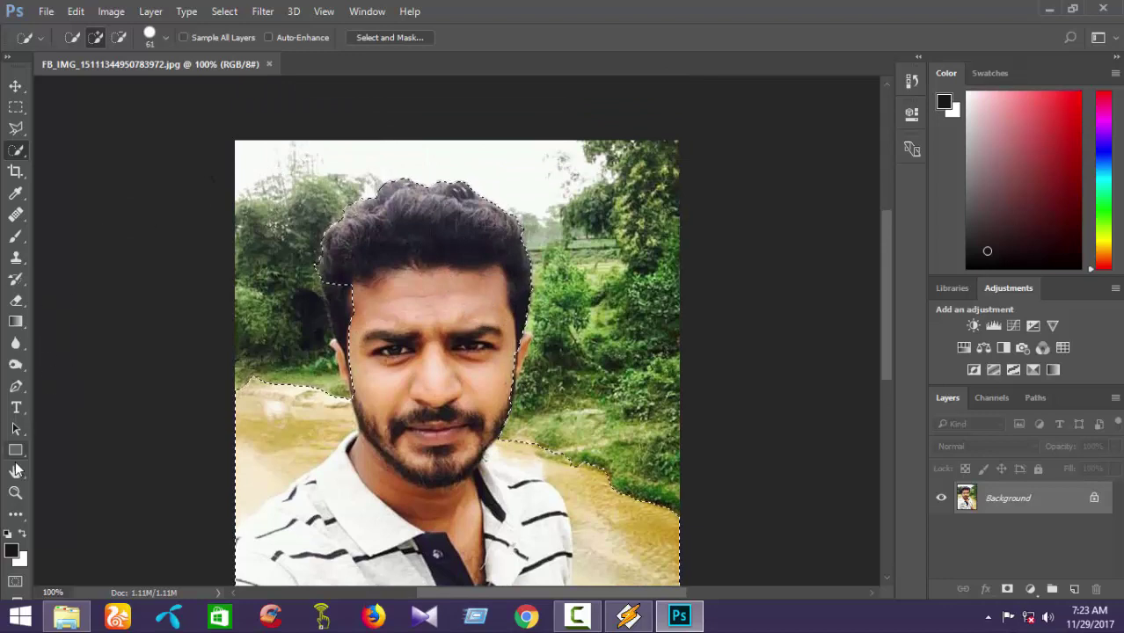
Set the Quick Selection brush size to 32 px and add the side hair and ear at the photo's left to the selection.
{"action": "left_click", "coordinate": [16, 493]}
{"action": "left_click", "coordinate": [69, 39]}
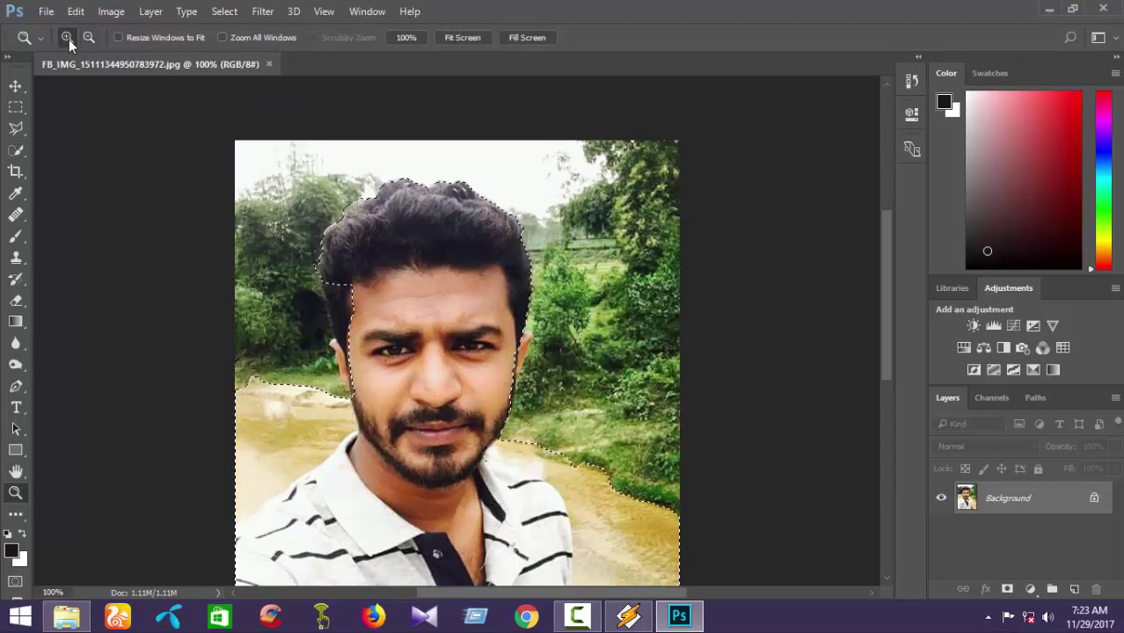
{"action": "left_click", "coordinate": [180, 153]}
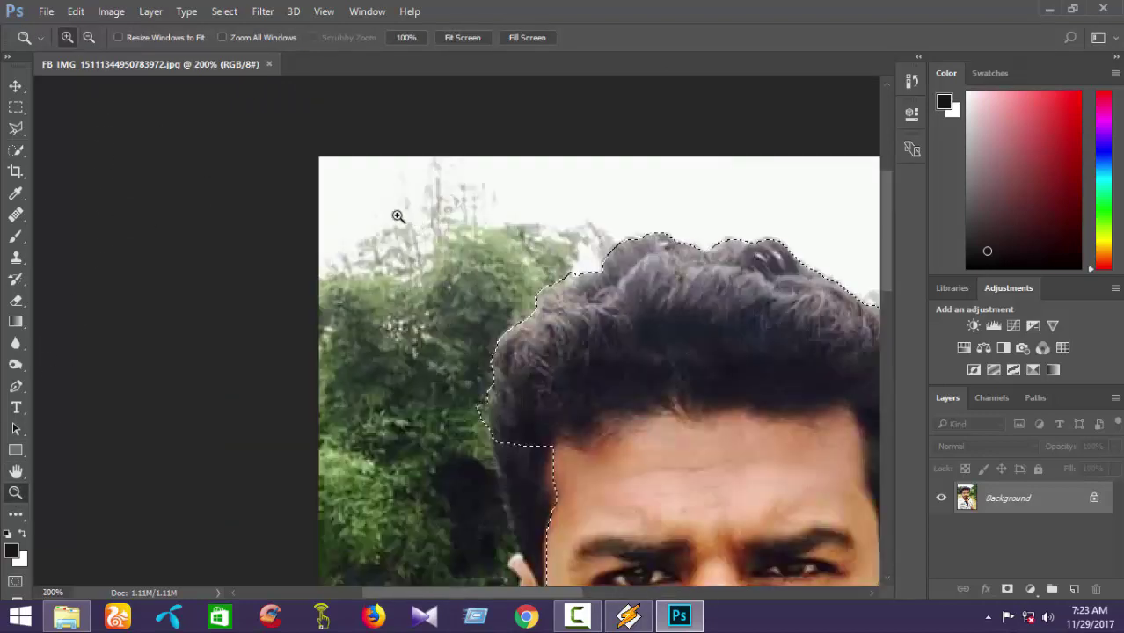
{"action": "left_click", "coordinate": [89, 38]}
{"action": "scroll", "coordinate": [531, 348], "scroll_direction": "down", "scroll_amount": 3}
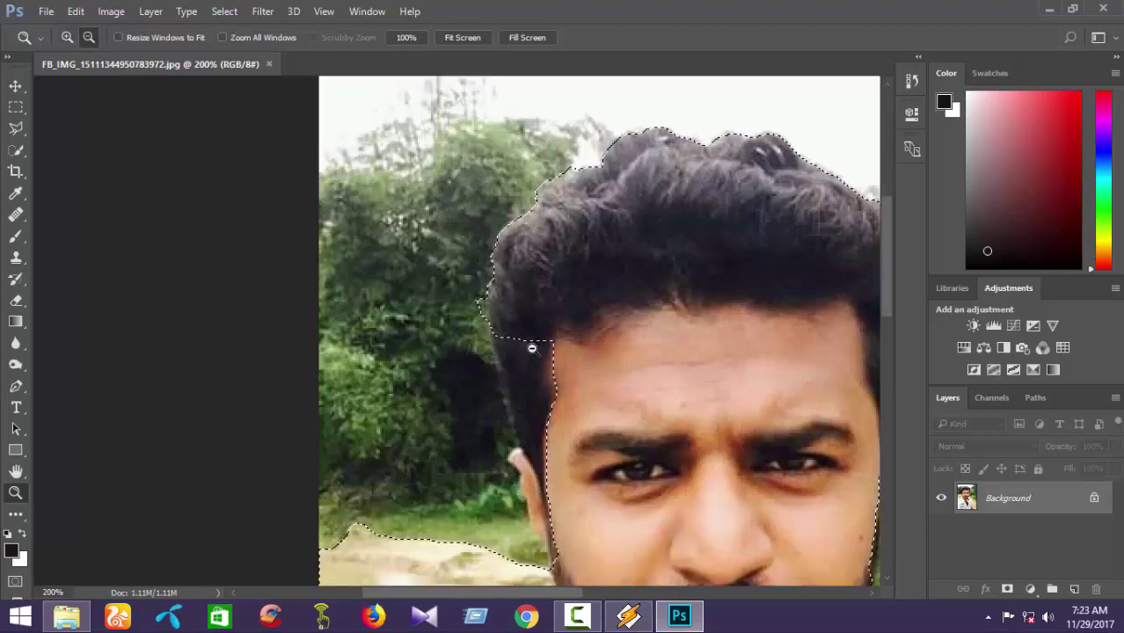
{"action": "scroll", "coordinate": [532, 348], "scroll_direction": "down", "scroll_amount": 5}
{"action": "scroll", "coordinate": [146, 145], "scroll_direction": "up", "scroll_amount": 3}
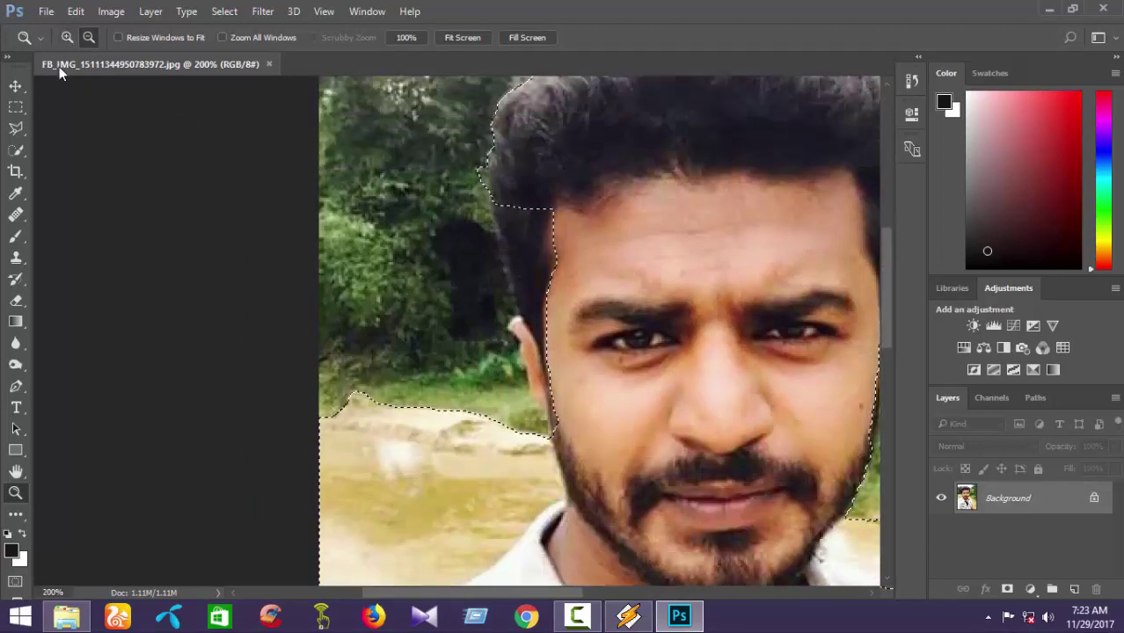
{"action": "left_click", "coordinate": [16, 151]}
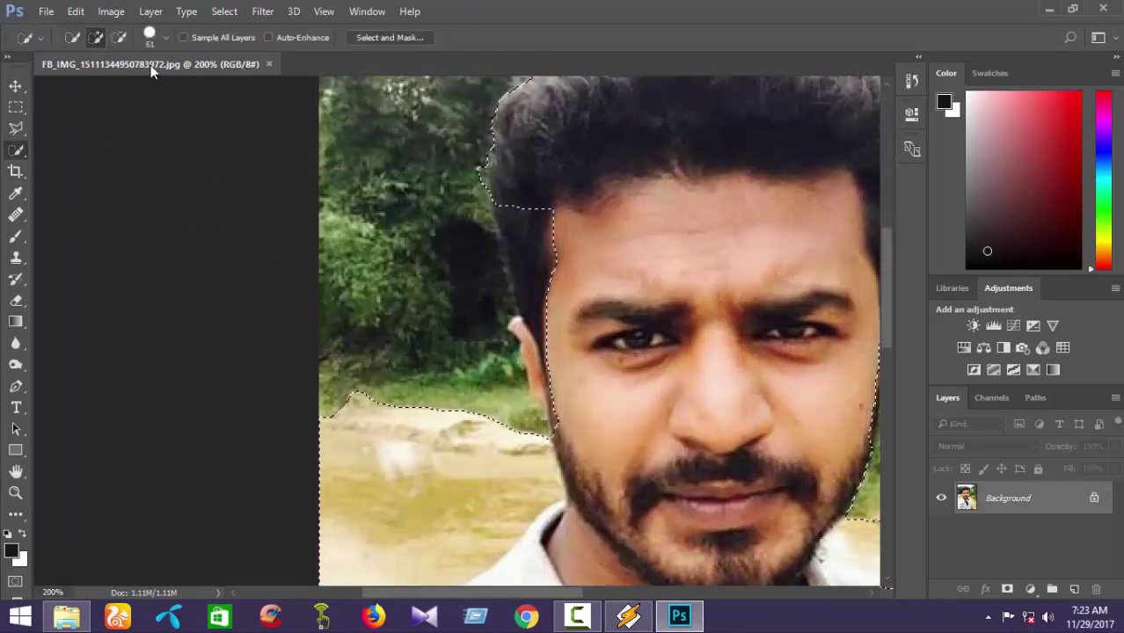
{"action": "left_click", "coordinate": [163, 39]}
{"action": "left_click_drag", "start_coordinate": [101, 88], "coordinate": [99, 84]}
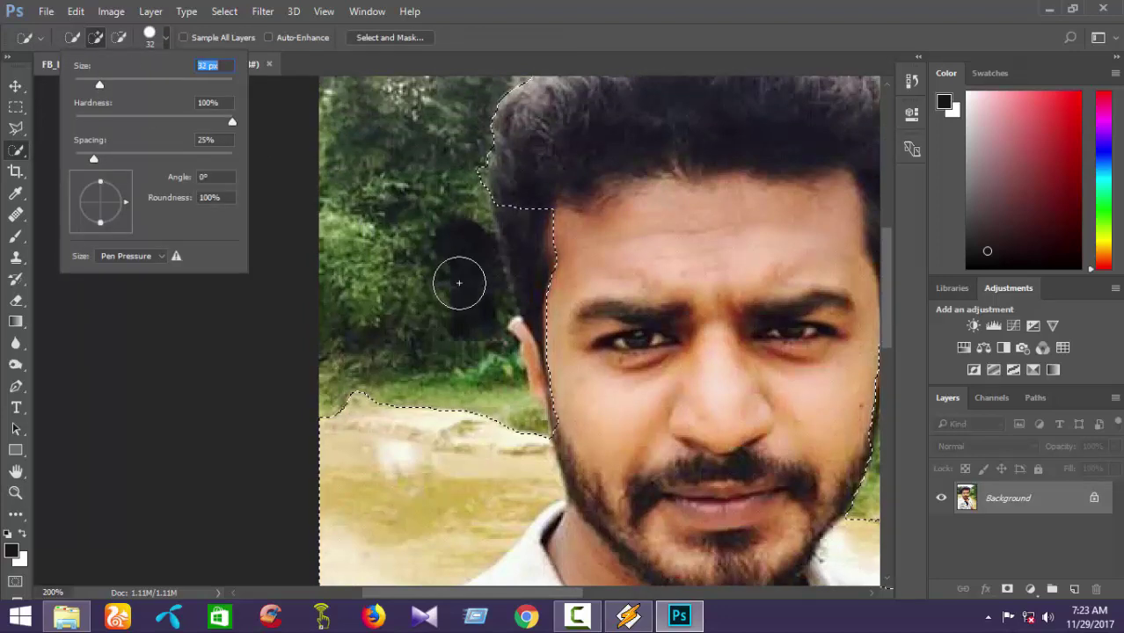
{"action": "left_click", "coordinate": [533, 238]}
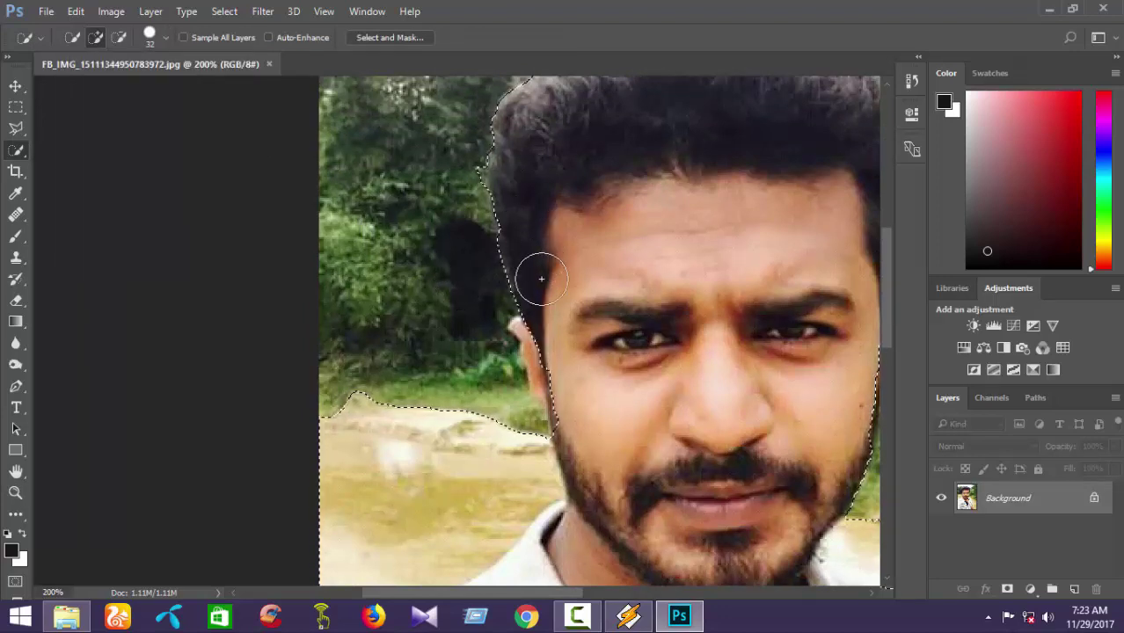
{"action": "left_click_drag", "start_coordinate": [535, 314], "coordinate": [553, 346]}
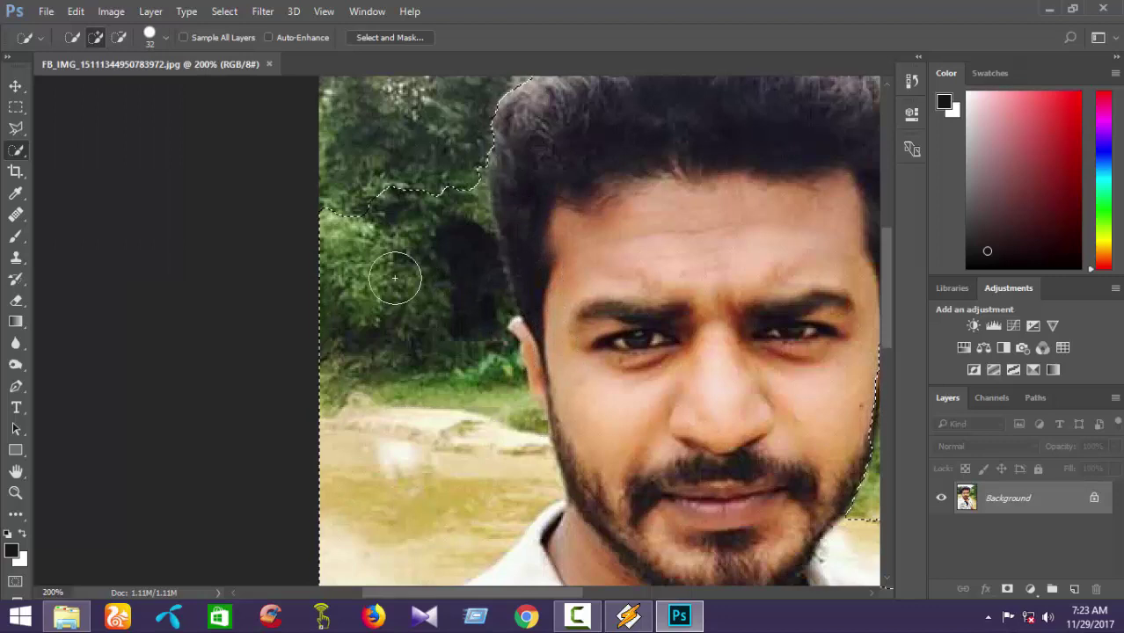
Subtract the trees, riverbank and water left of the man's head, ear and shoulder from the selection.
{"action": "left_click", "coordinate": [119, 37]}
{"action": "left_click_drag", "start_coordinate": [439, 170], "coordinate": [432, 345]}
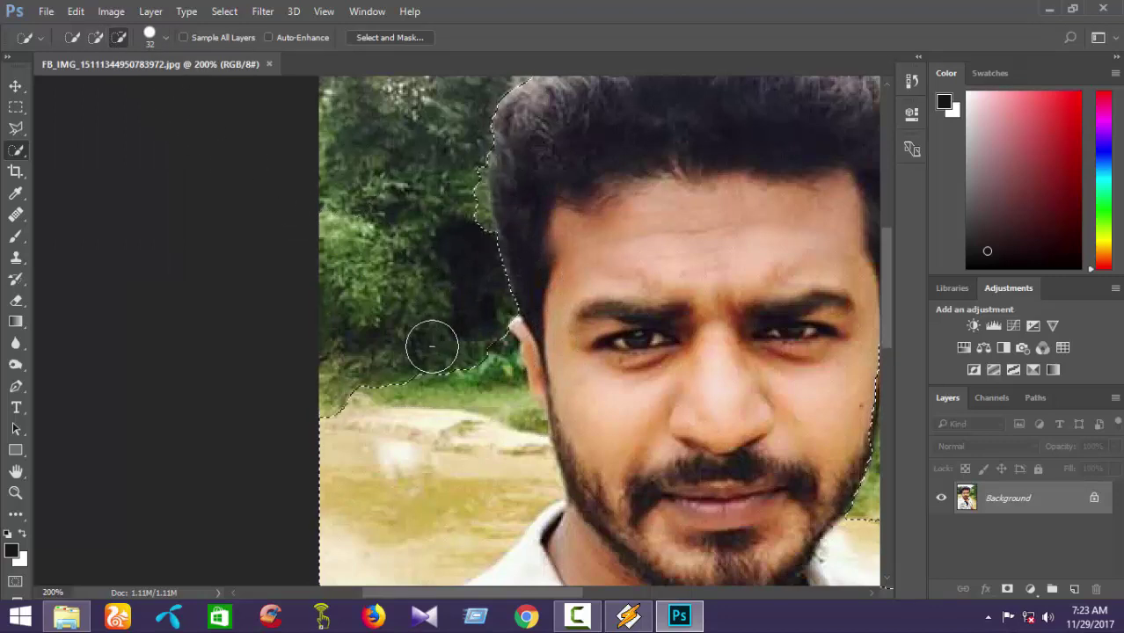
{"action": "scroll", "coordinate": [432, 345], "scroll_direction": "down", "scroll_amount": 3}
{"action": "mouse_move", "coordinate": [444, 250]}
{"action": "left_mouse_down"}
{"action": "mouse_move", "coordinate": [427, 304]}
{"action": "mouse_move", "coordinate": [431, 401]}
{"action": "mouse_move", "coordinate": [393, 454]}
{"action": "left_mouse_up"}
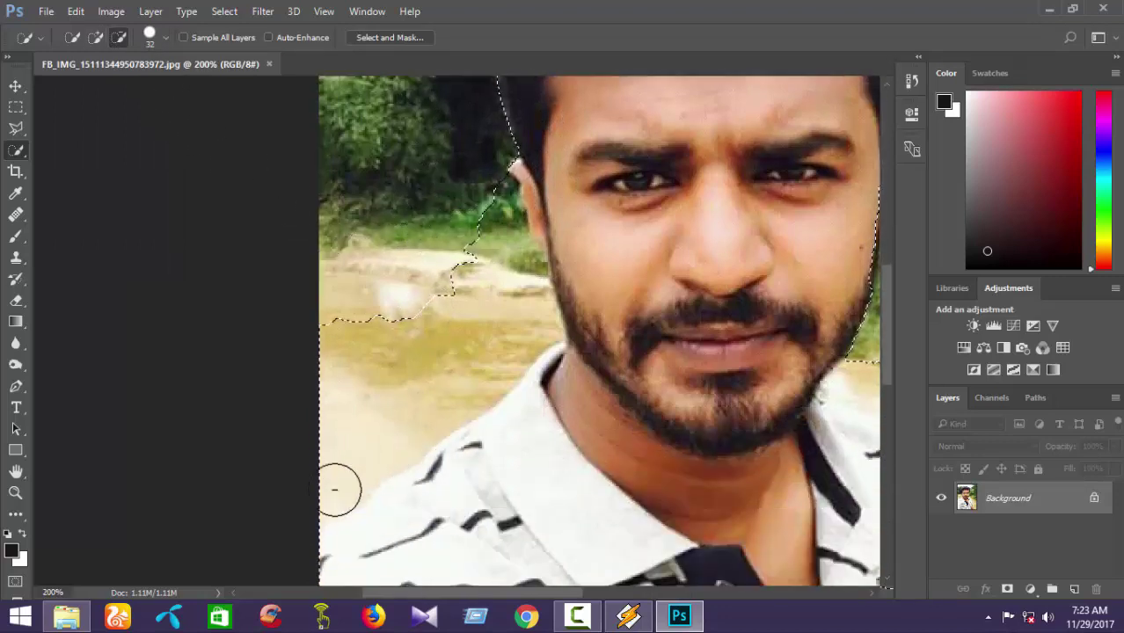
{"action": "left_click_drag", "start_coordinate": [333, 485], "coordinate": [377, 390]}
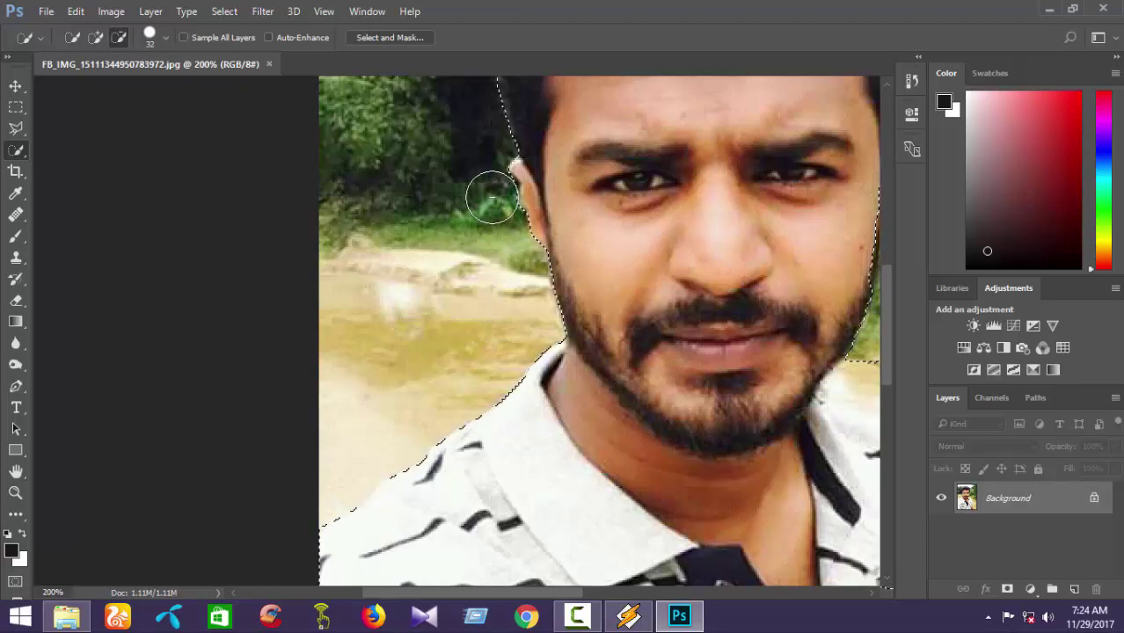
{"action": "scroll", "coordinate": [469, 194], "scroll_direction": "up", "scroll_amount": 5}
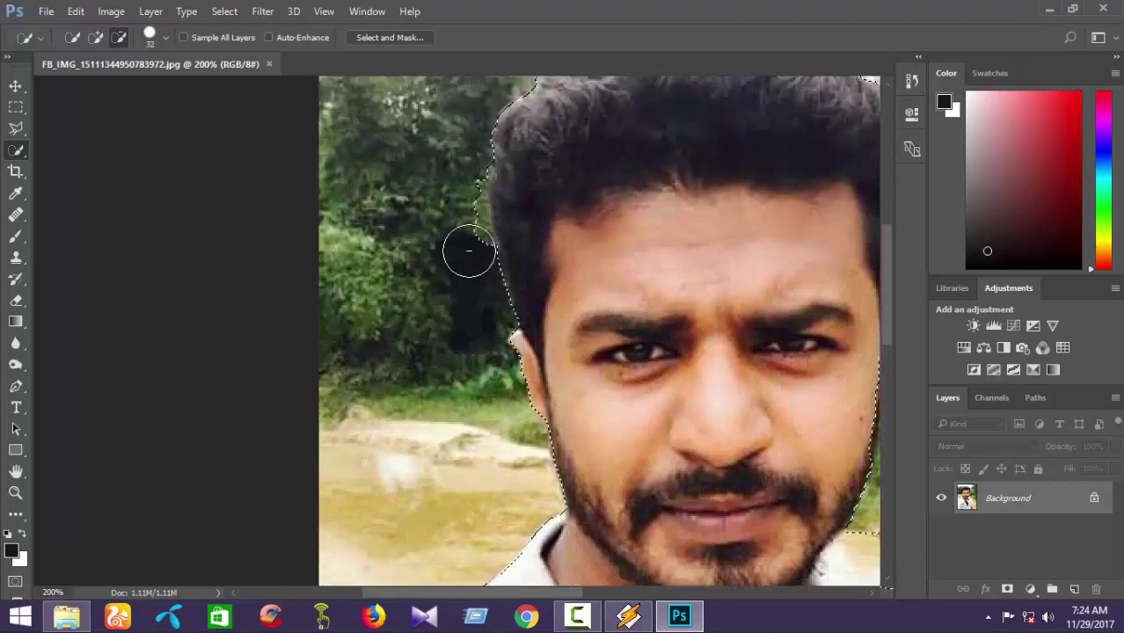
{"action": "mouse_move", "coordinate": [469, 252]}
{"action": "left_mouse_down"}
{"action": "mouse_move", "coordinate": [466, 162]}
{"action": "mouse_move", "coordinate": [432, 163]}
{"action": "left_mouse_up"}
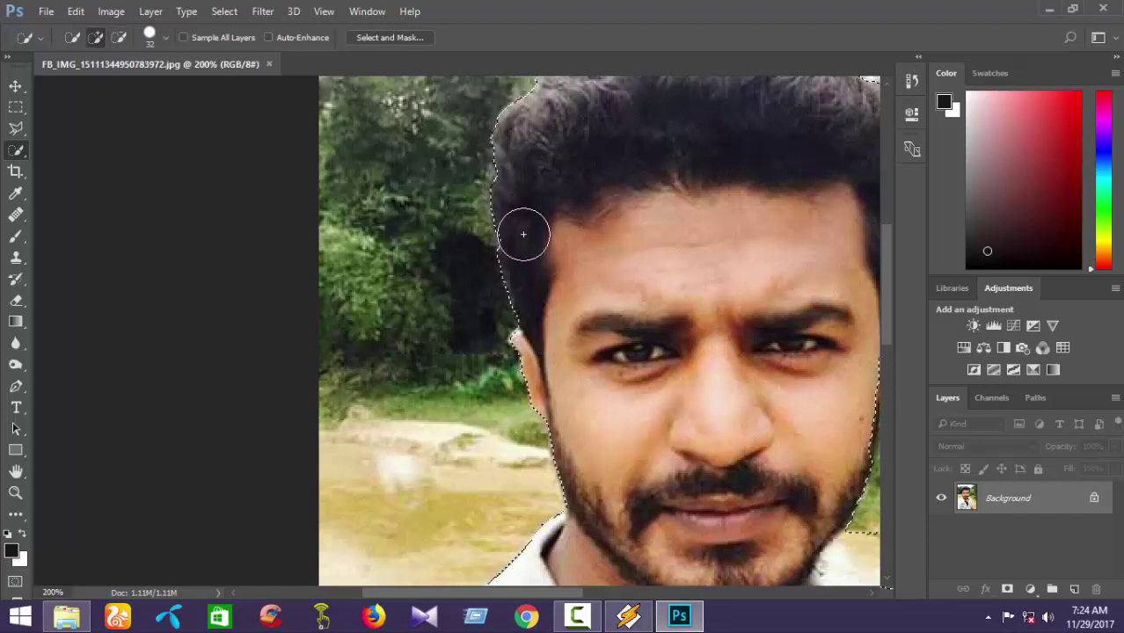
Refine the selection along the ear and jaw at the photo's right, adding the skin and subtracting the foliage.
{"action": "scroll", "coordinate": [554, 194], "scroll_direction": "up", "scroll_amount": 4}
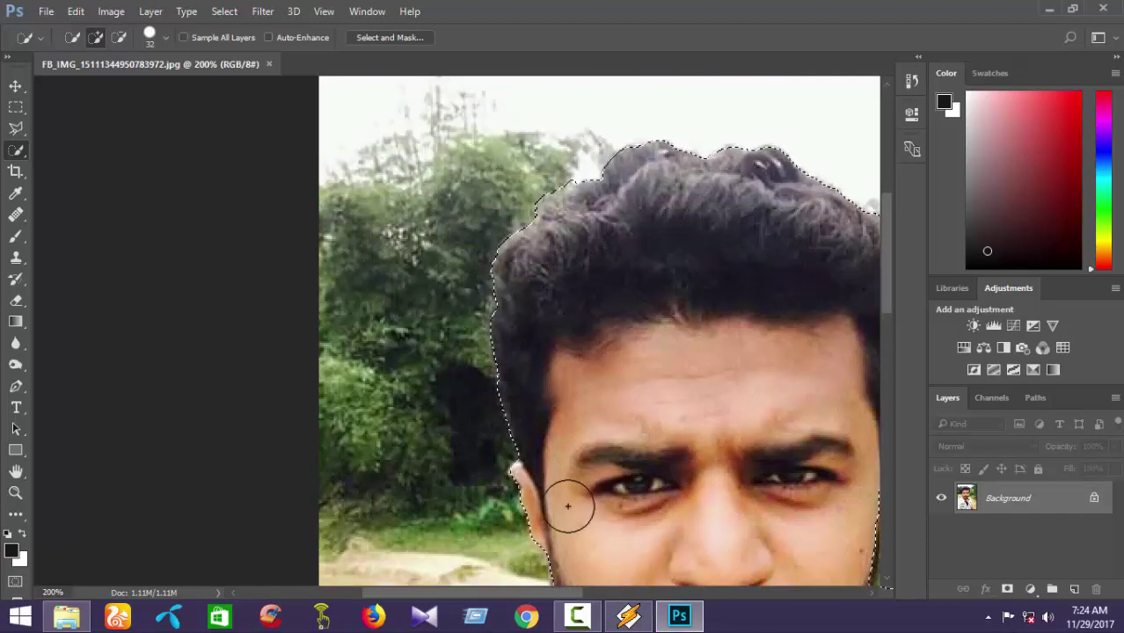
{"action": "left_click_drag", "start_coordinate": [526, 601], "coordinate": [619, 601]}
{"action": "scroll", "coordinate": [639, 439], "scroll_direction": "down", "scroll_amount": 3}
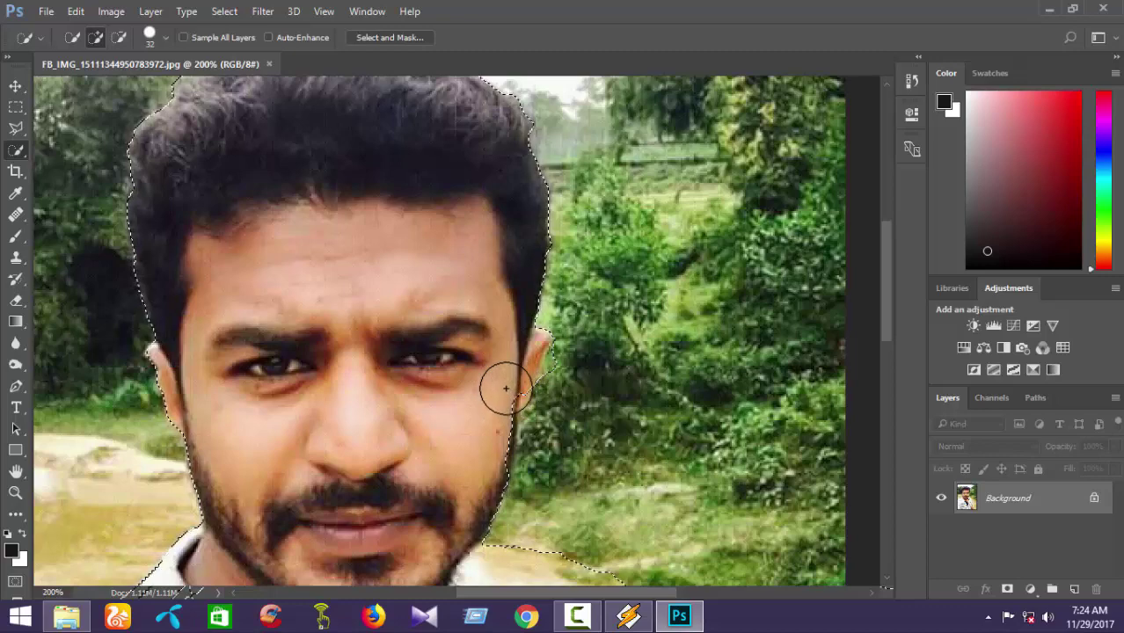
{"action": "left_click", "coordinate": [119, 37]}
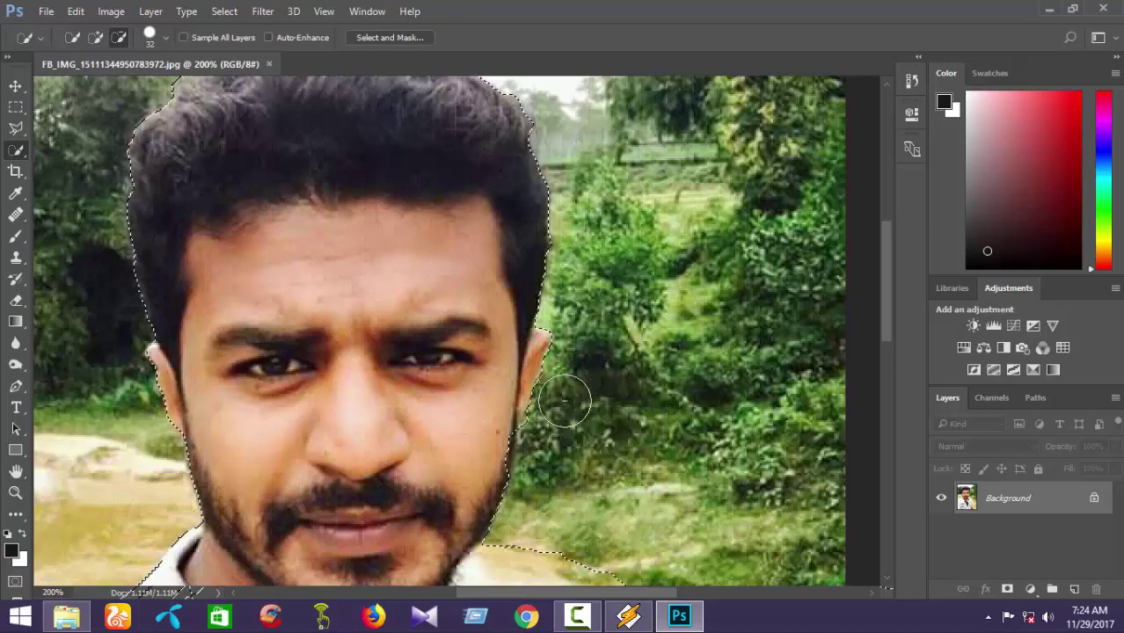
{"action": "scroll", "coordinate": [575, 431], "scroll_direction": "down", "scroll_amount": 3}
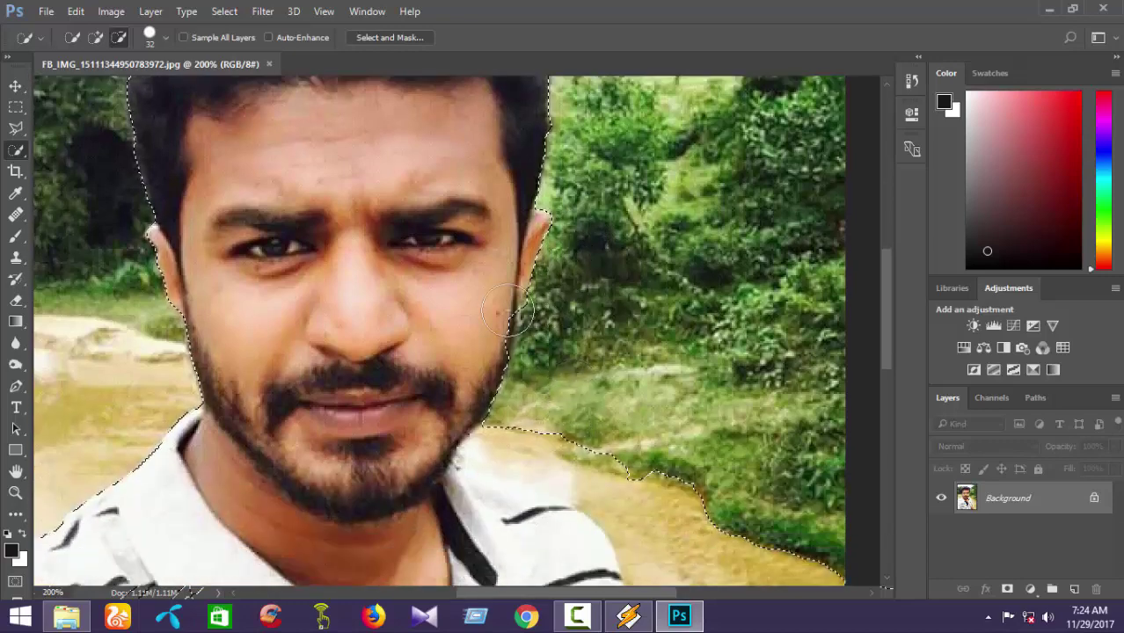
{"action": "left_click", "coordinate": [95, 37]}
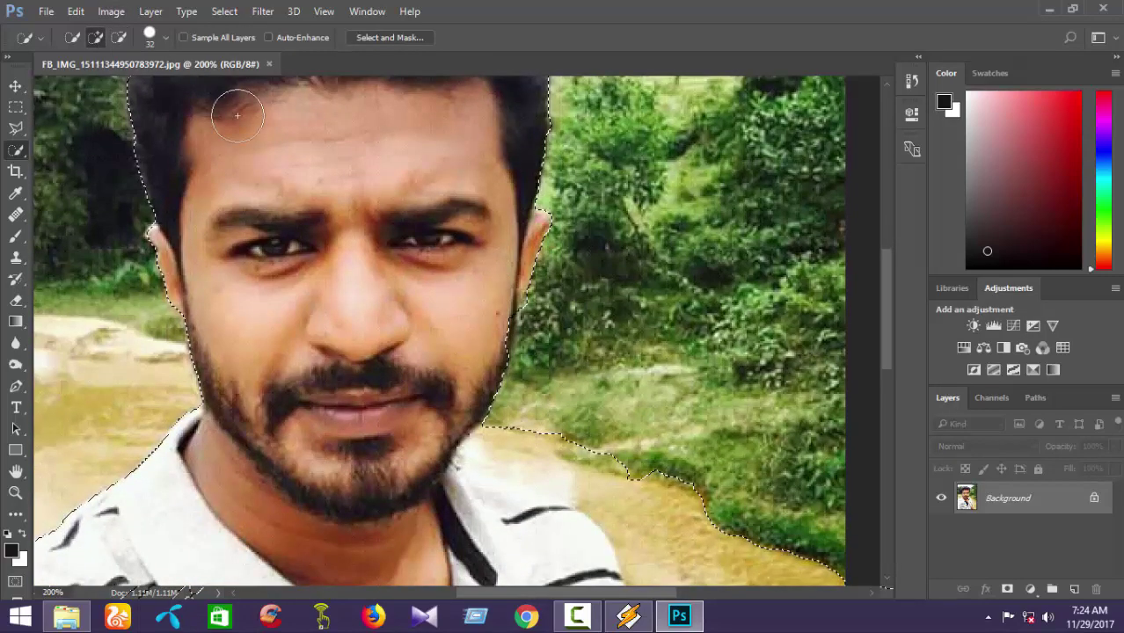
{"action": "left_click", "coordinate": [479, 343]}
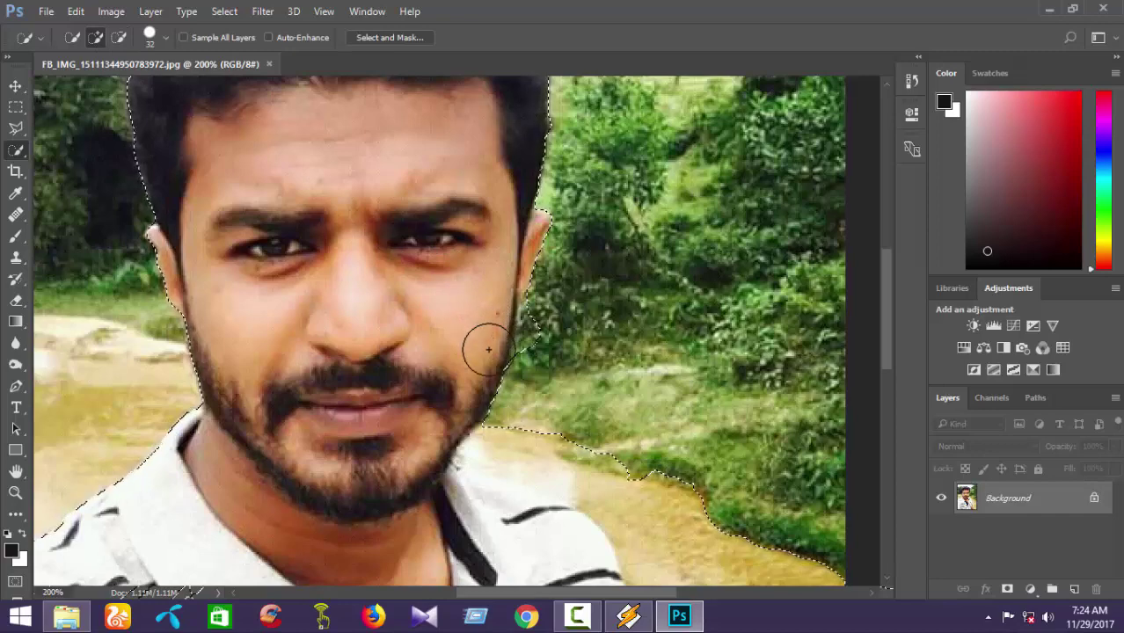
{"action": "left_click", "coordinate": [119, 37]}
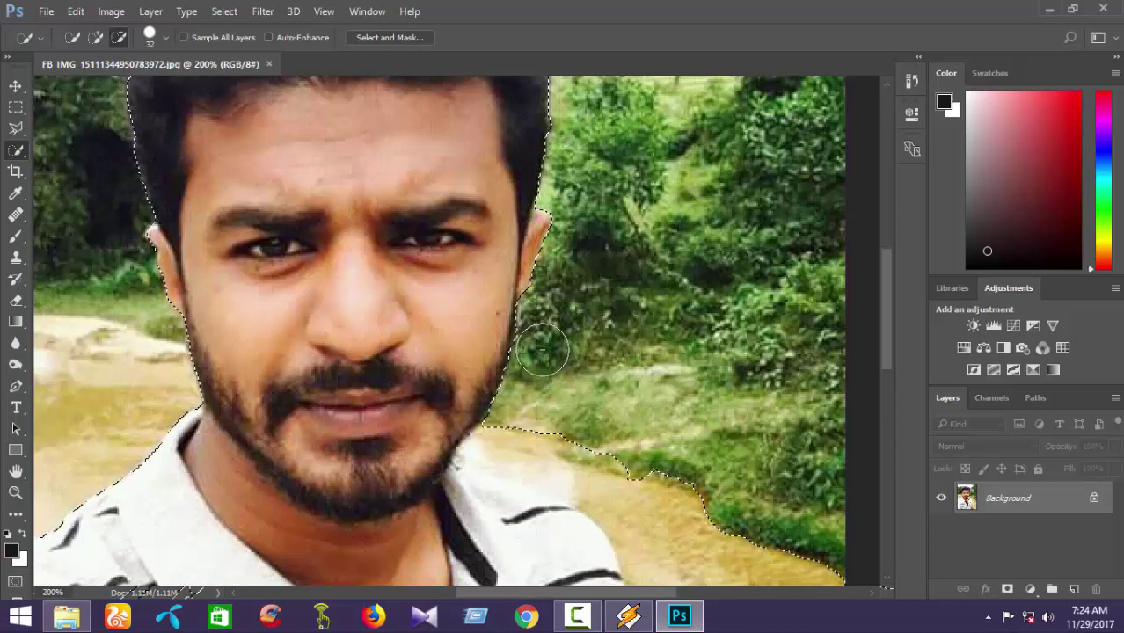
Subtract the muddy river and greenery right of the man's shoulder, sleeve and arm from the selection.
{"action": "scroll", "coordinate": [557, 401], "scroll_direction": "down", "scroll_amount": 3}
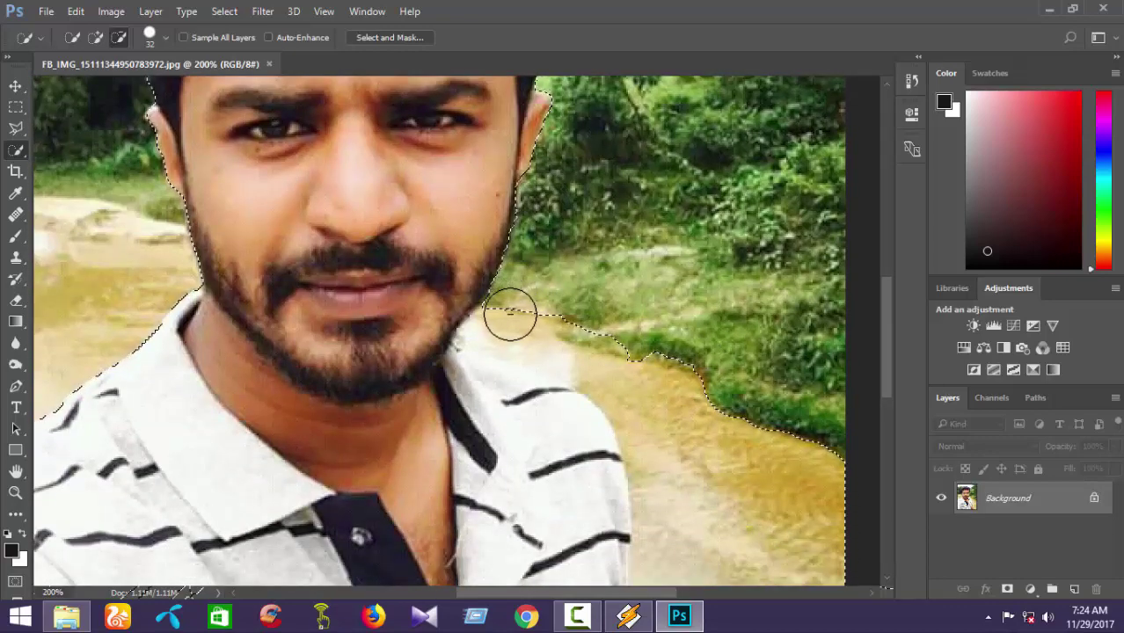
{"action": "left_click_drag", "start_coordinate": [510, 314], "coordinate": [544, 314]}
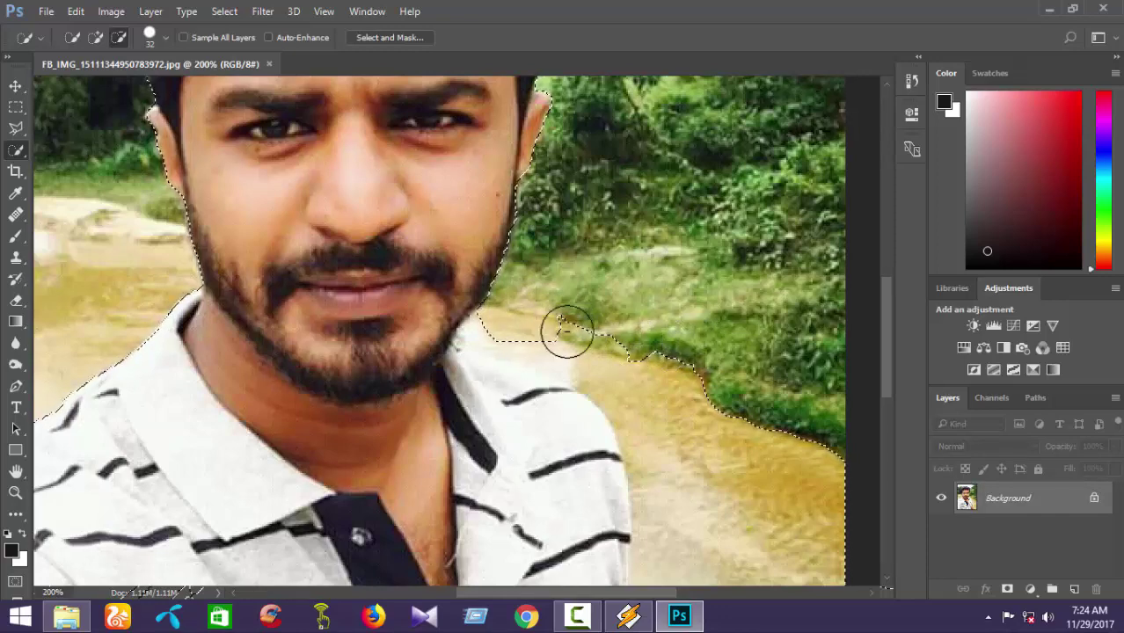
{"action": "scroll", "coordinate": [568, 331], "scroll_direction": "down", "scroll_amount": 5}
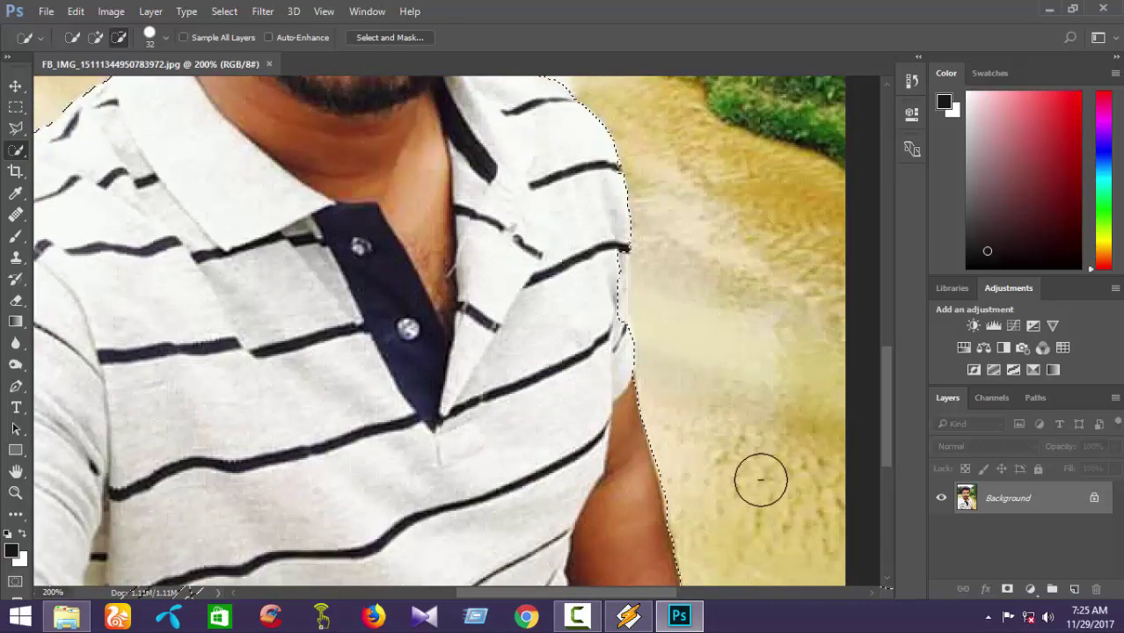
{"action": "scroll", "coordinate": [758, 466], "scroll_direction": "down", "scroll_amount": 3}
{"action": "scroll", "coordinate": [647, 209], "scroll_direction": "up", "scroll_amount": 1}
{"action": "scroll", "coordinate": [648, 209], "scroll_direction": "up", "scroll_amount": 2}
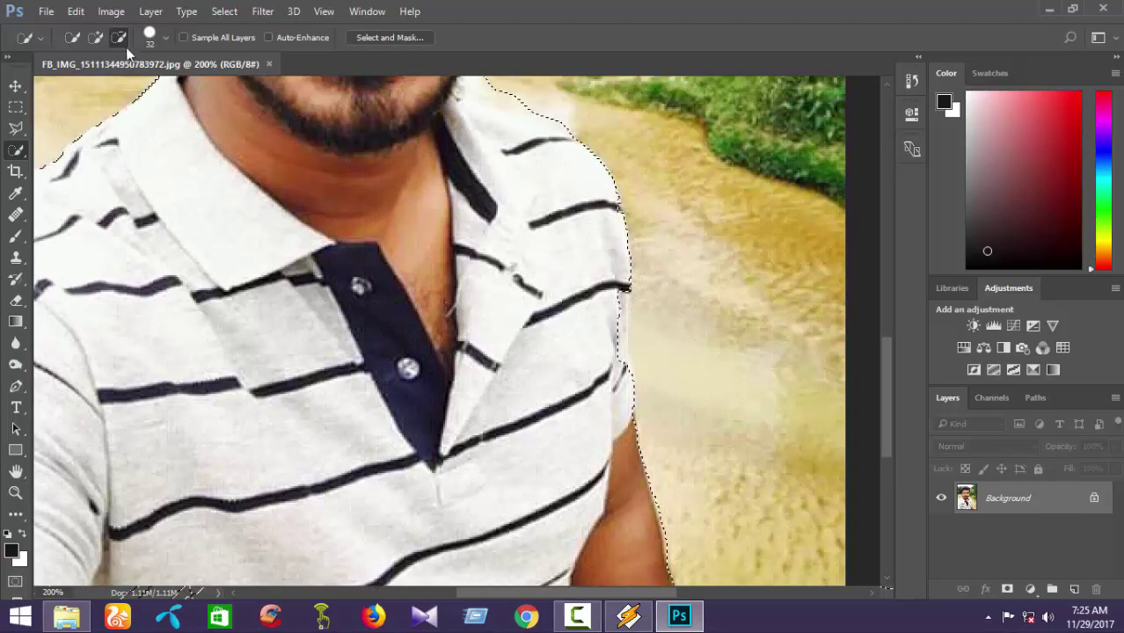
Add the missing sleeve edge to the selection and tidy its outline along the shoulder and arm at the photo's right.
{"action": "left_click", "coordinate": [97, 38]}
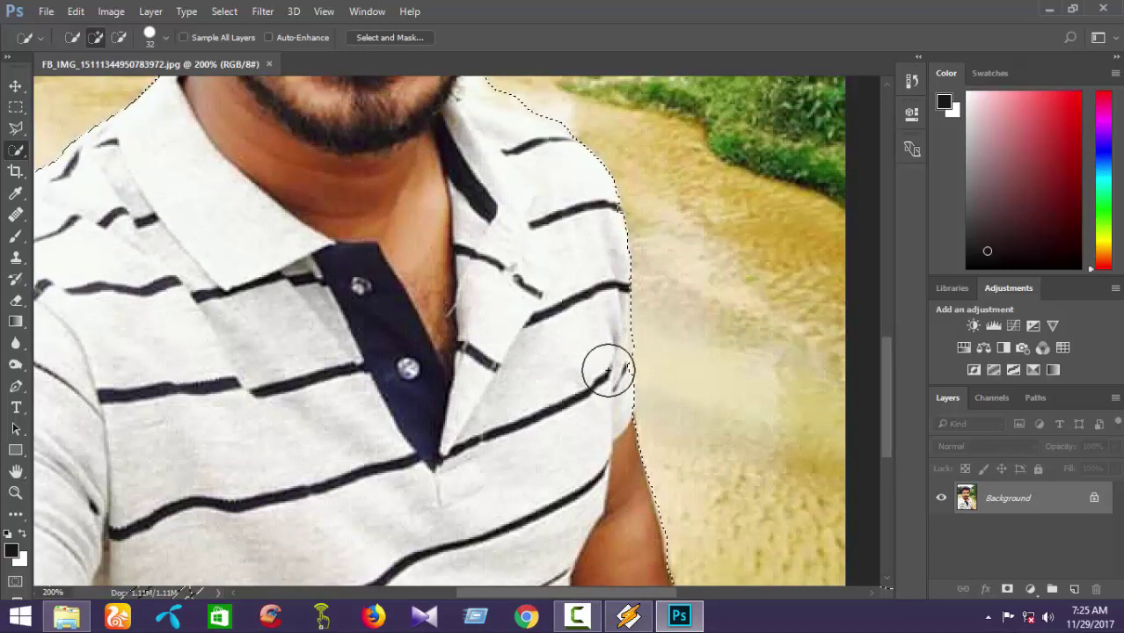
{"action": "scroll", "coordinate": [655, 371], "scroll_direction": "up", "scroll_amount": 2}
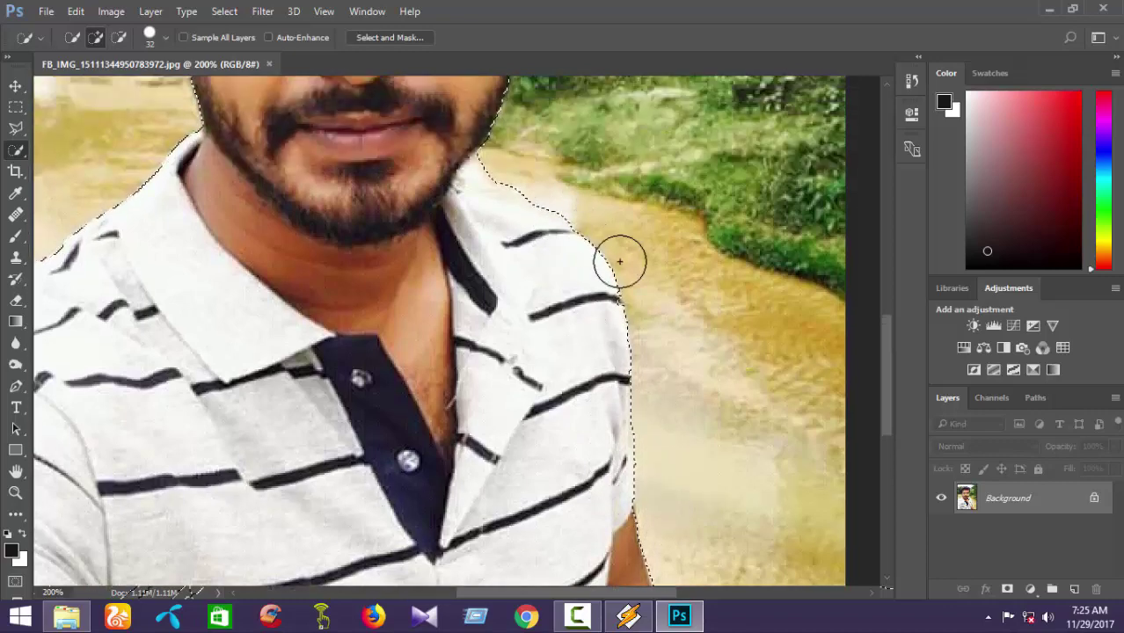
{"action": "scroll", "coordinate": [619, 262], "scroll_direction": "down", "scroll_amount": 1}
{"action": "left_click", "coordinate": [117, 38]}
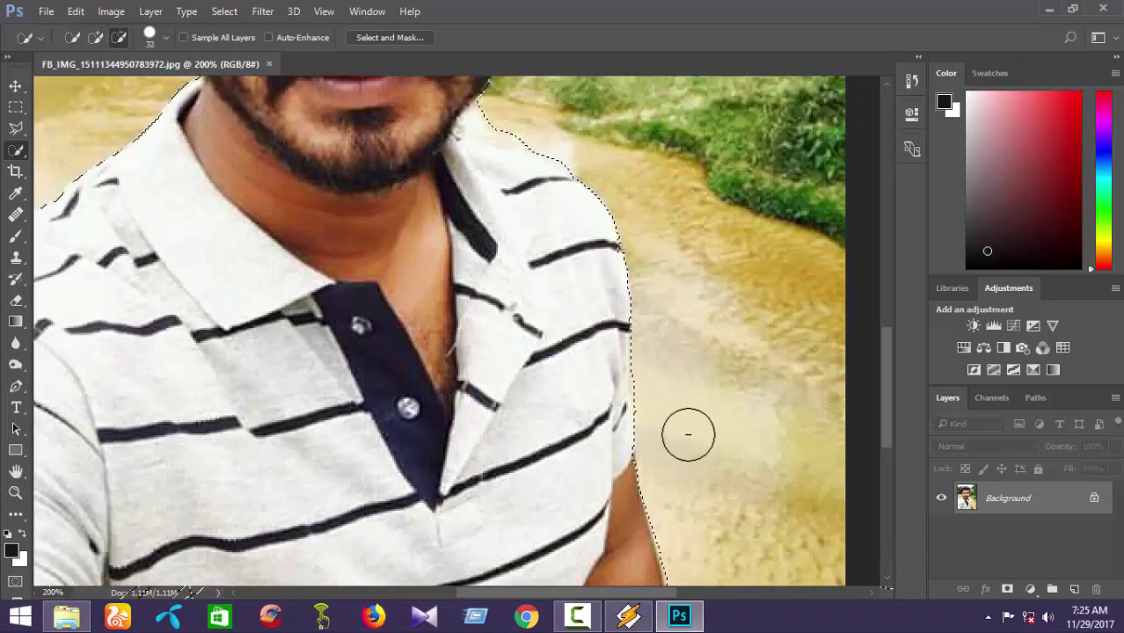
{"action": "scroll", "coordinate": [686, 431], "scroll_direction": "down", "scroll_amount": 3}
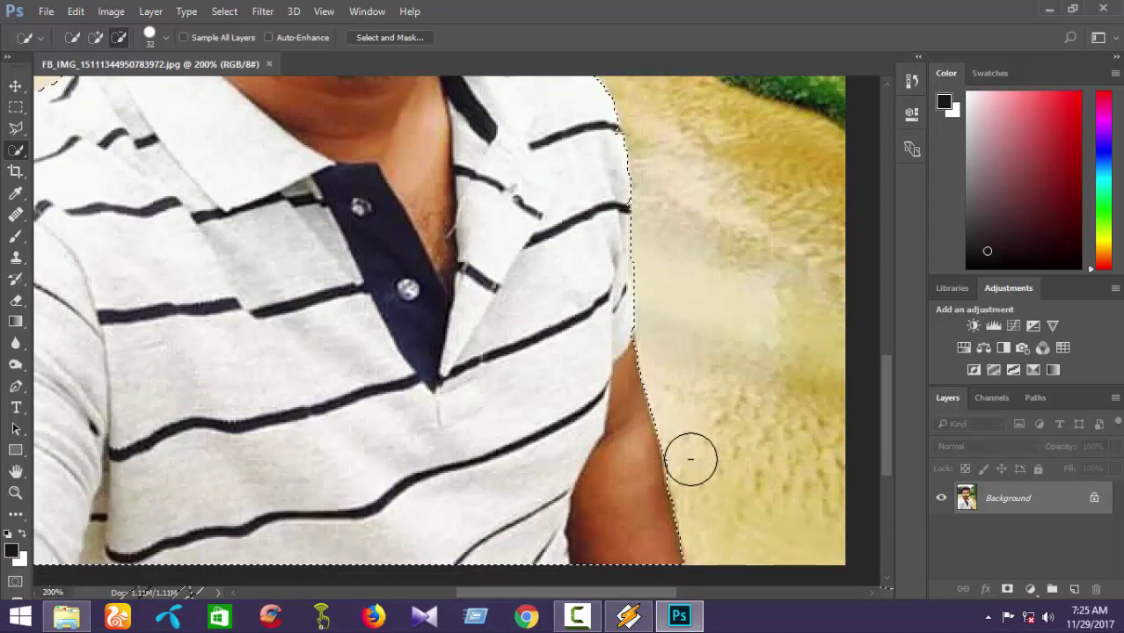
{"action": "scroll", "coordinate": [695, 475], "scroll_direction": "down", "scroll_amount": 2}
{"action": "scroll", "coordinate": [687, 379], "scroll_direction": "up", "scroll_amount": 2}
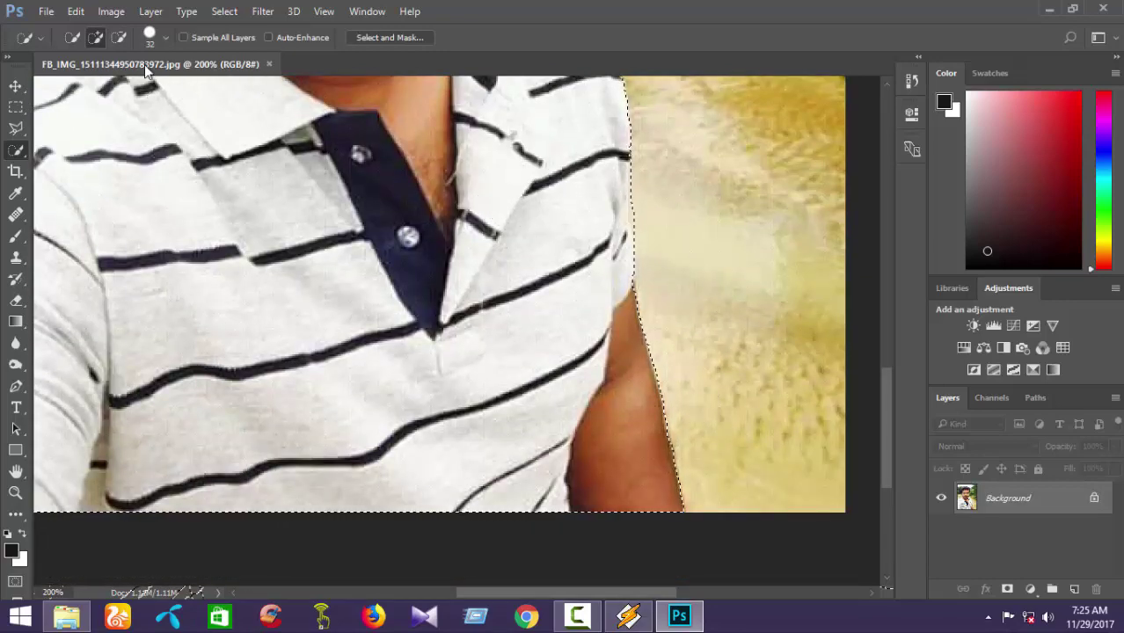
{"action": "left_click", "coordinate": [117, 38]}
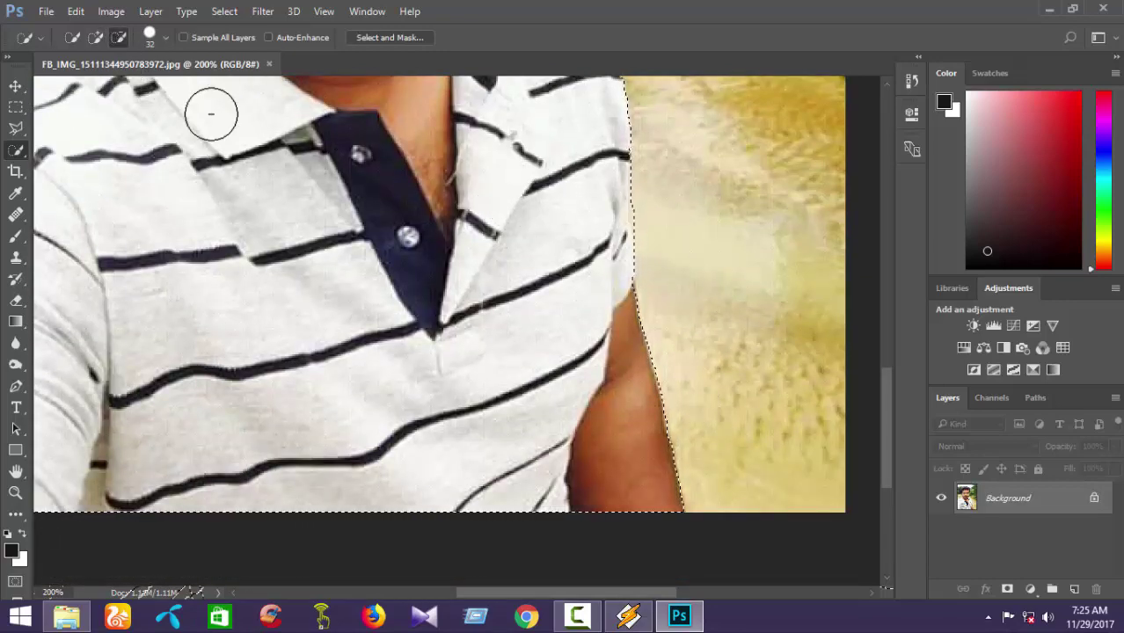
{"action": "left_click", "coordinate": [596, 156]}
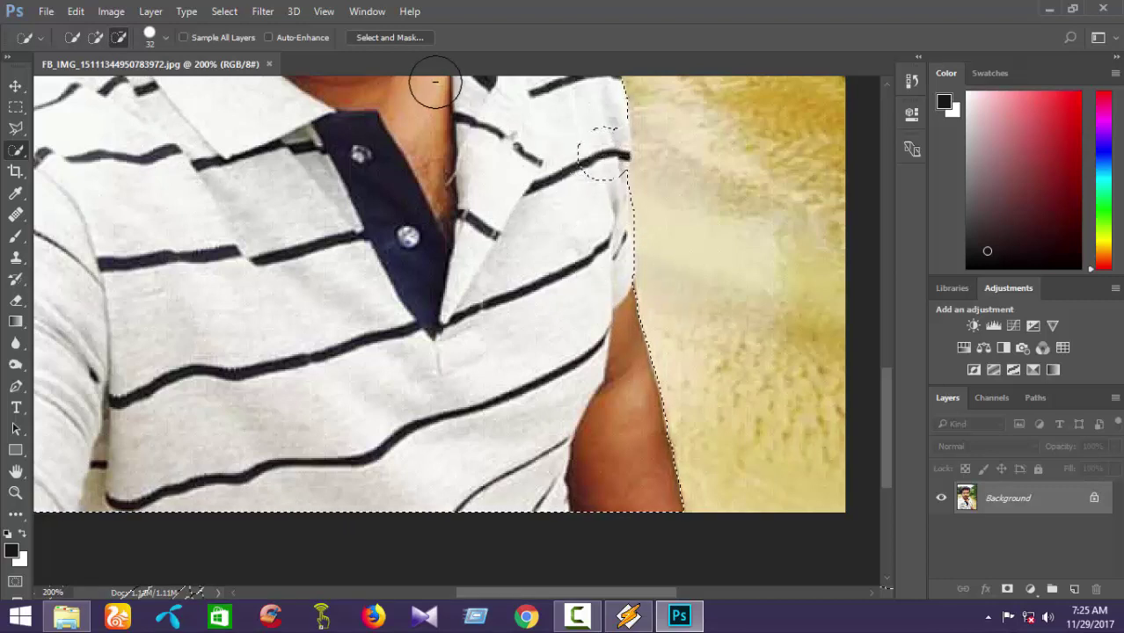
{"action": "key", "text": "ctrl+z"}
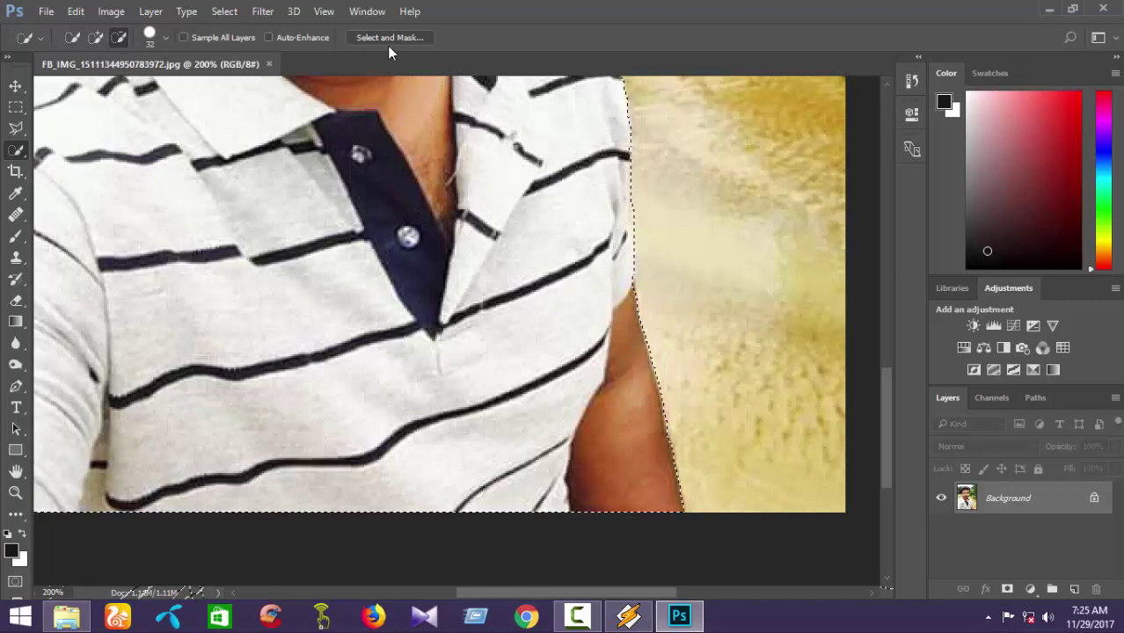
Open the man's selection in Select and Mask for edge refinement.
{"action": "left_click", "coordinate": [95, 39]}
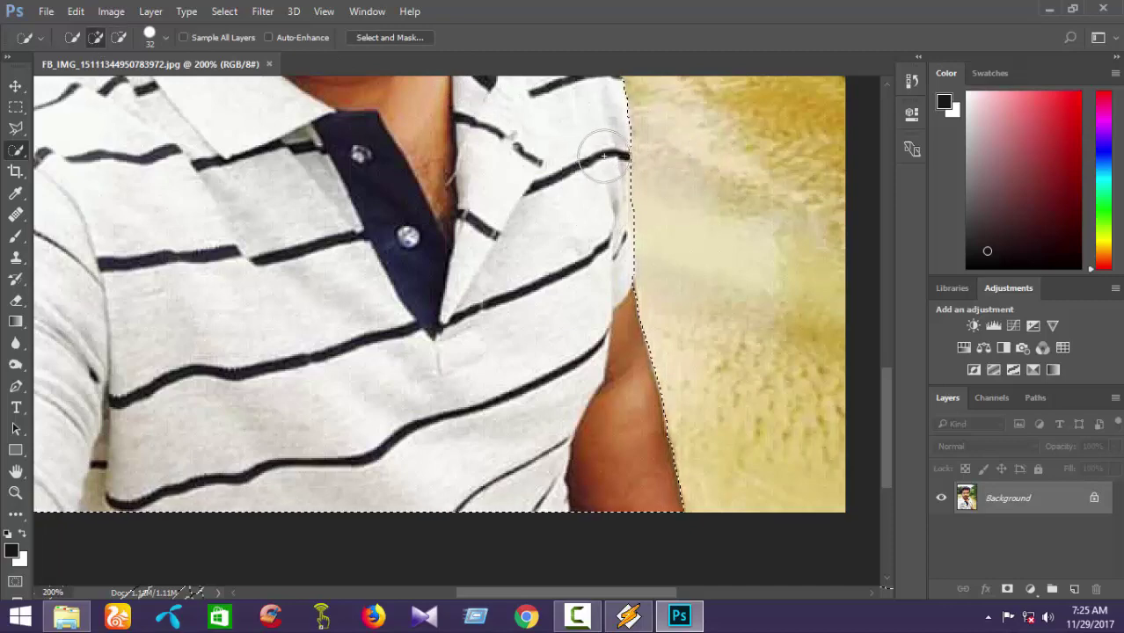
{"action": "scroll", "coordinate": [528, 149], "scroll_direction": "up", "scroll_amount": 2}
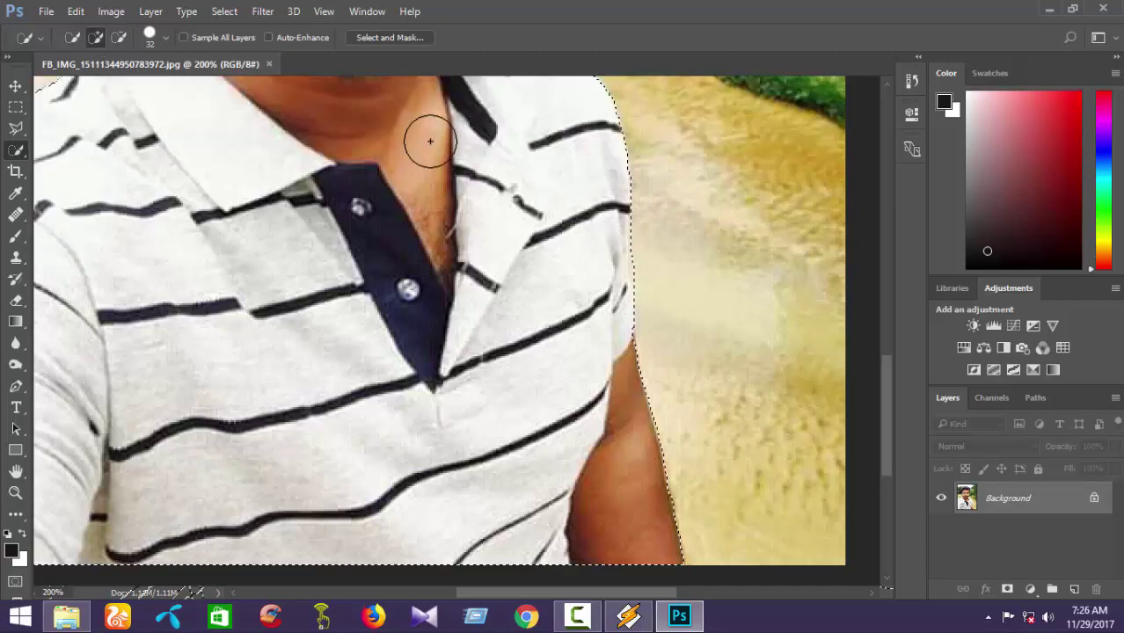
{"action": "left_click", "coordinate": [387, 38]}
{"action": "scroll", "coordinate": [525, 185], "scroll_direction": "up", "scroll_amount": 2}
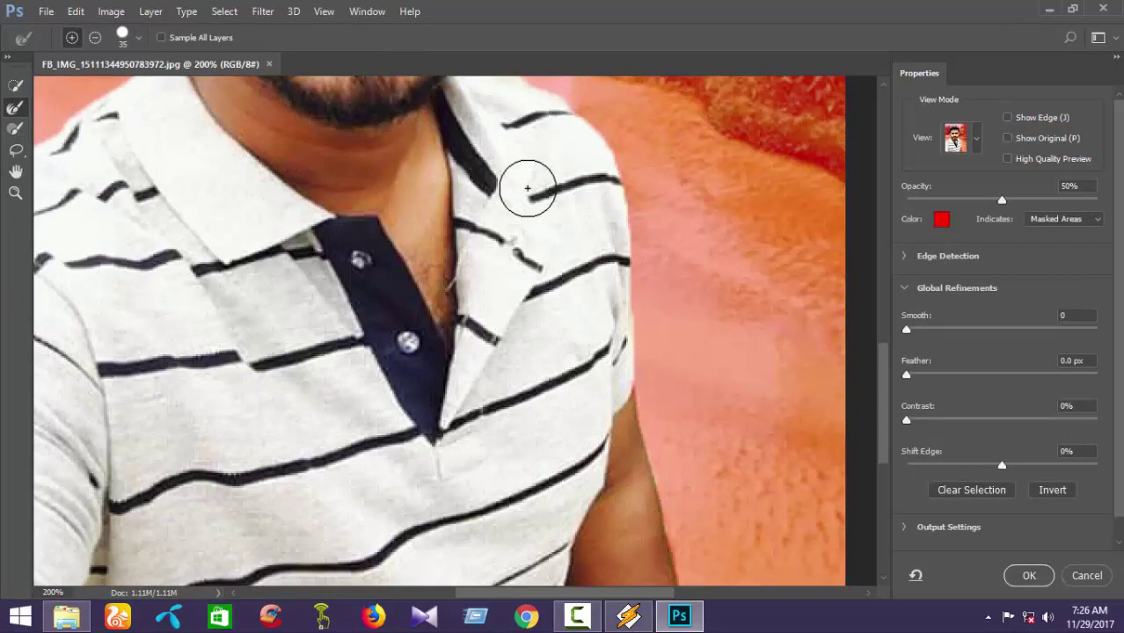
Set the refine edge brush size to 19 px for working on the man's edges.
{"action": "key", "text": "ctrl+minus"}
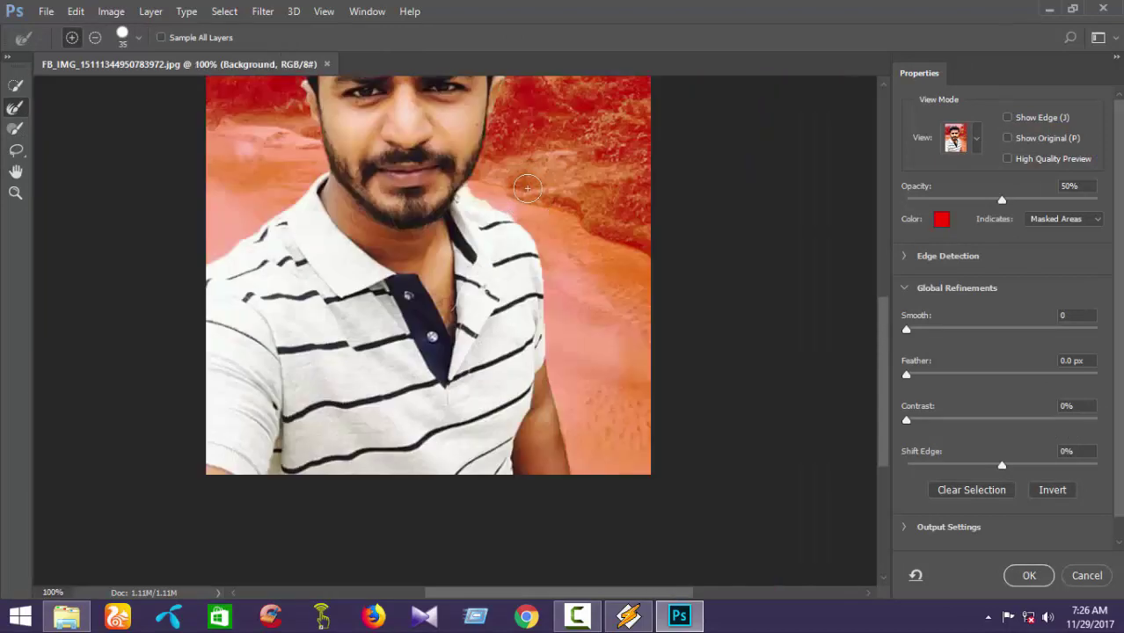
{"action": "scroll", "coordinate": [528, 187], "scroll_direction": "up", "scroll_amount": 5}
{"action": "scroll", "coordinate": [539, 191], "scroll_direction": "up", "scroll_amount": 1}
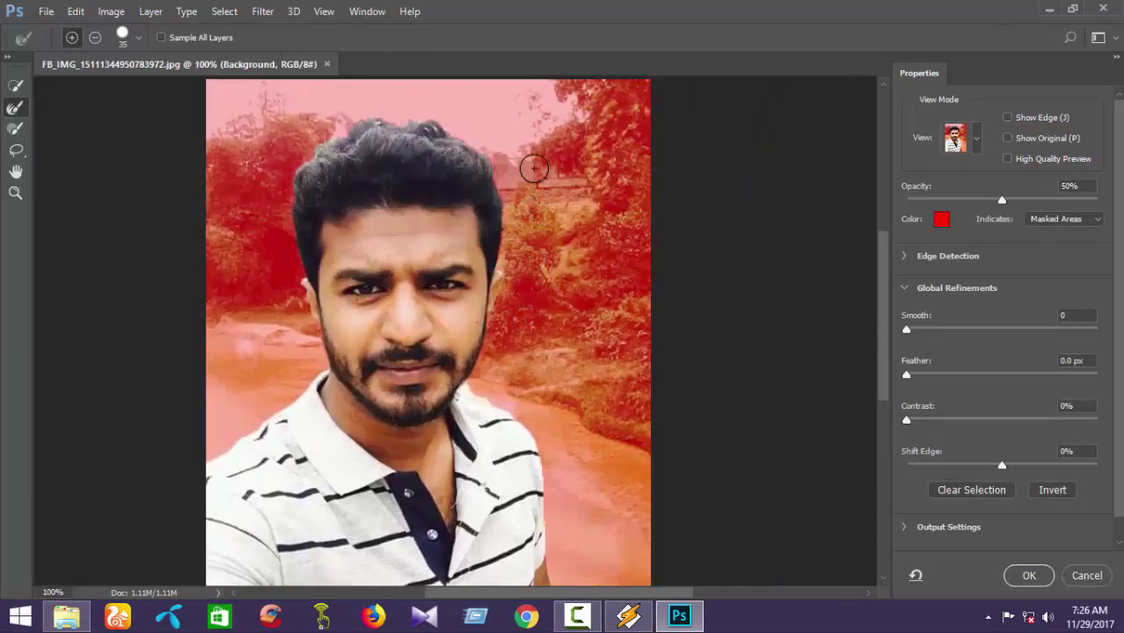
{"action": "scroll", "coordinate": [533, 167], "scroll_direction": "up", "scroll_amount": 1}
{"action": "left_click", "coordinate": [136, 39]}
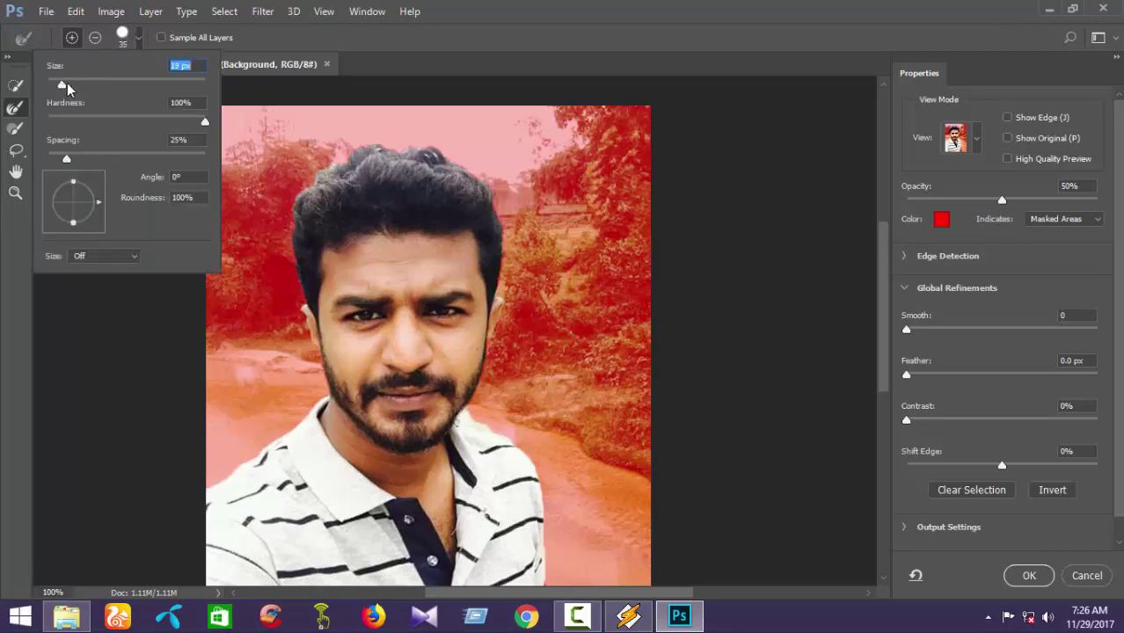
{"action": "key", "text": "Return"}
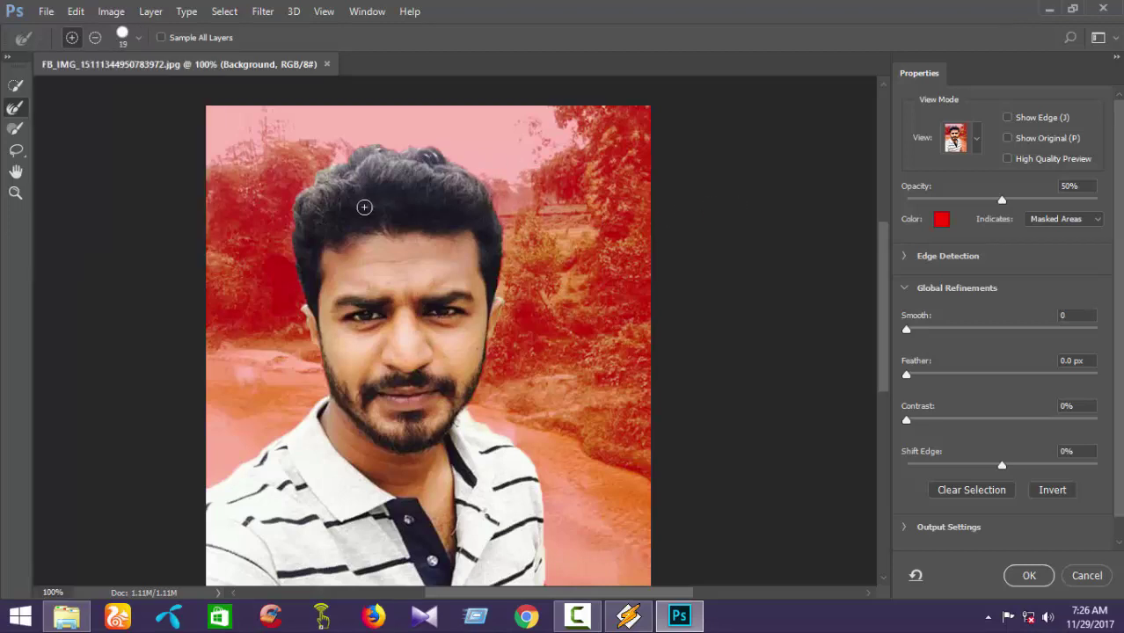
Refine the mask edge around the man's hair and shoulder, and accept the refined selection.
{"action": "scroll", "coordinate": [315, 256], "scroll_direction": "down", "scroll_amount": 1}
{"action": "scroll", "coordinate": [322, 273], "scroll_direction": "down", "scroll_amount": 3}
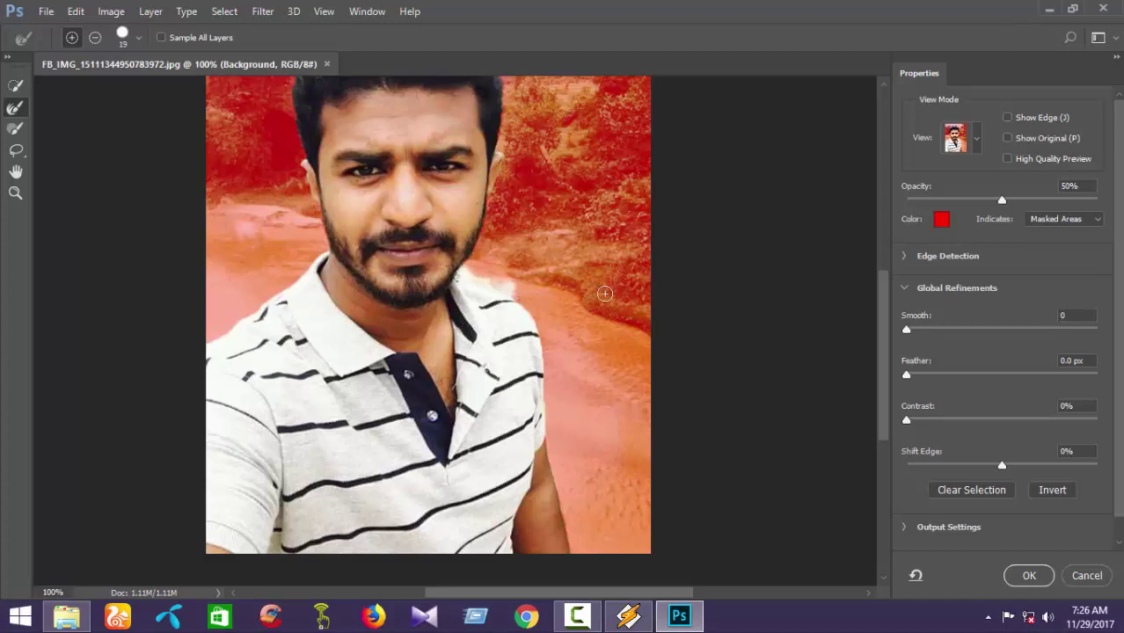
{"action": "scroll", "coordinate": [606, 291], "scroll_direction": "down", "scroll_amount": 6}
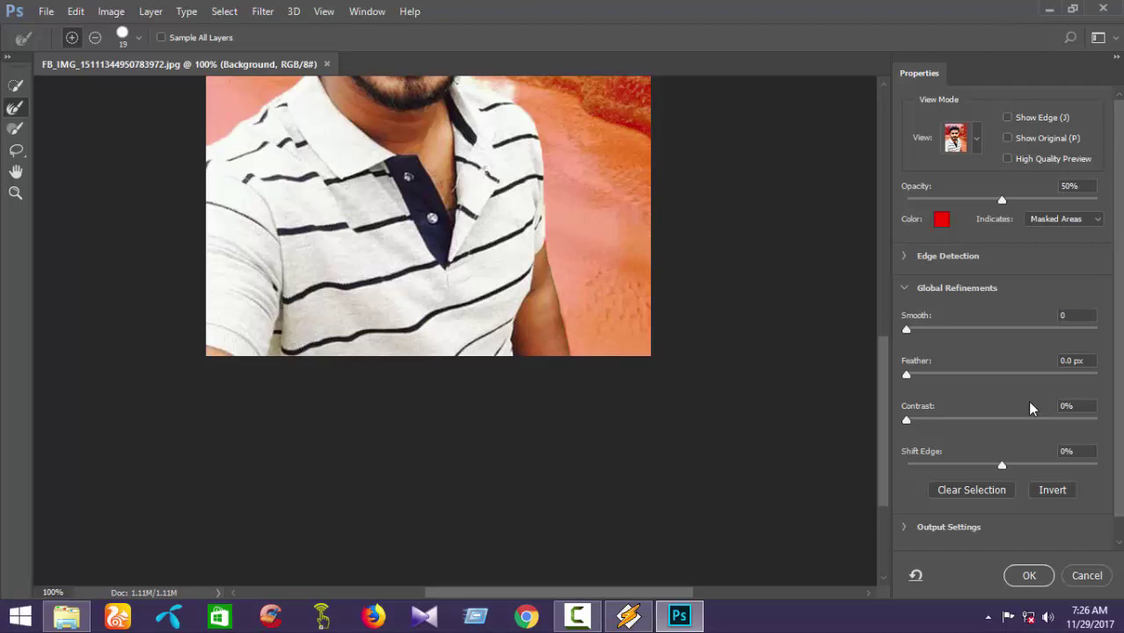
{"action": "left_click", "coordinate": [1029, 576]}
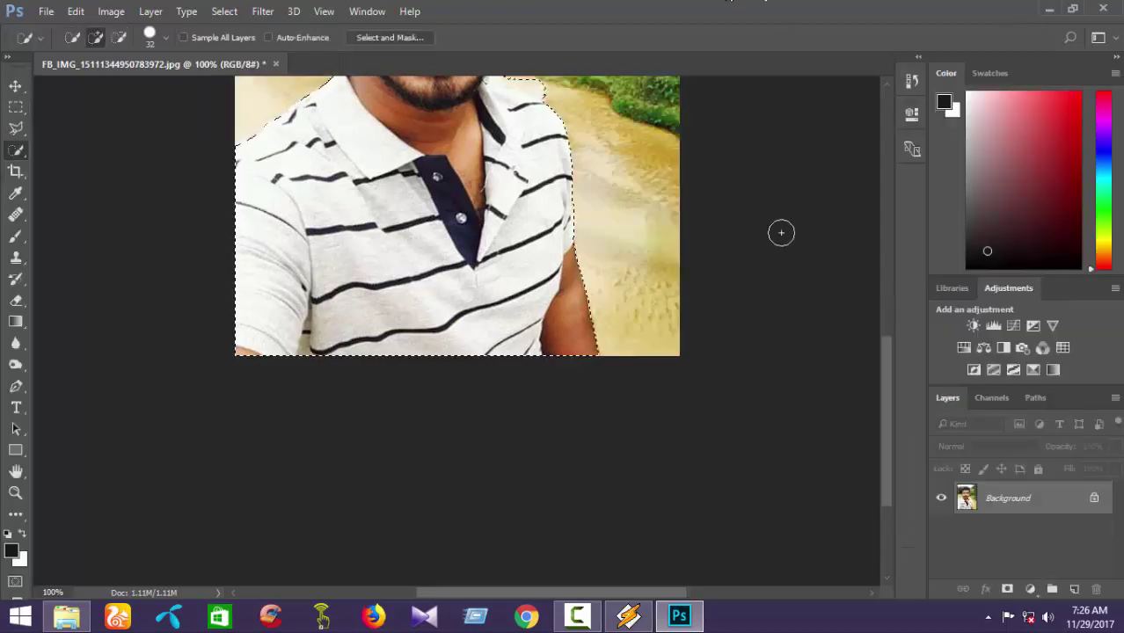
Add a layer mask from the man's selection to hide the outdoor background.
{"action": "scroll", "coordinate": [650, 369], "scroll_direction": "up", "scroll_amount": 2}
{"action": "scroll", "coordinate": [650, 370], "scroll_direction": "up", "scroll_amount": 3}
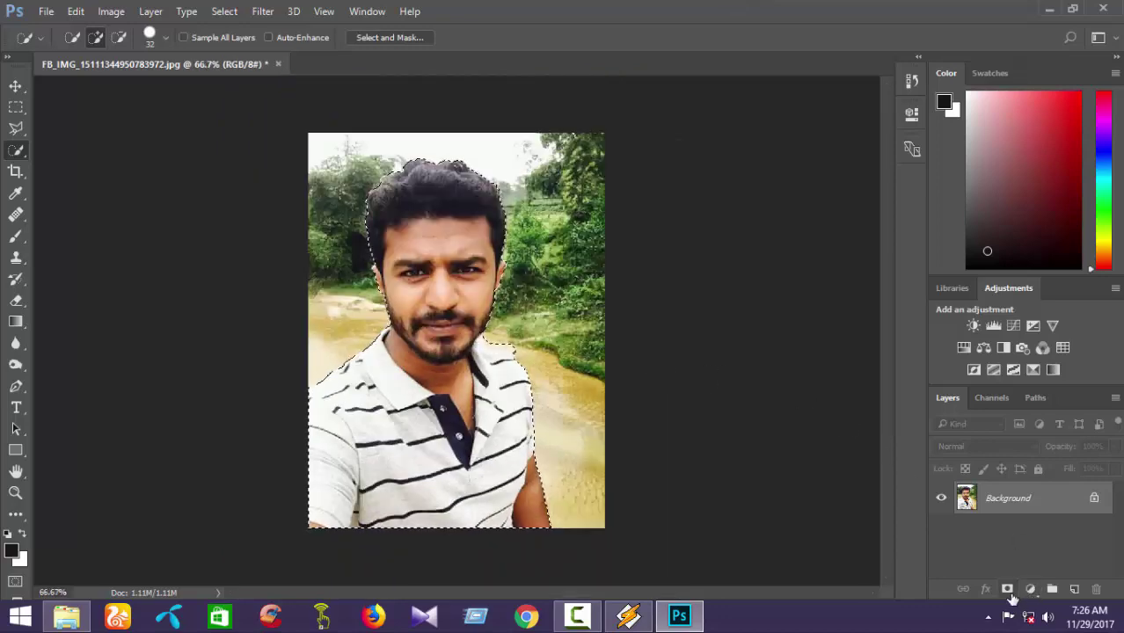
{"action": "left_click", "coordinate": [1008, 590]}
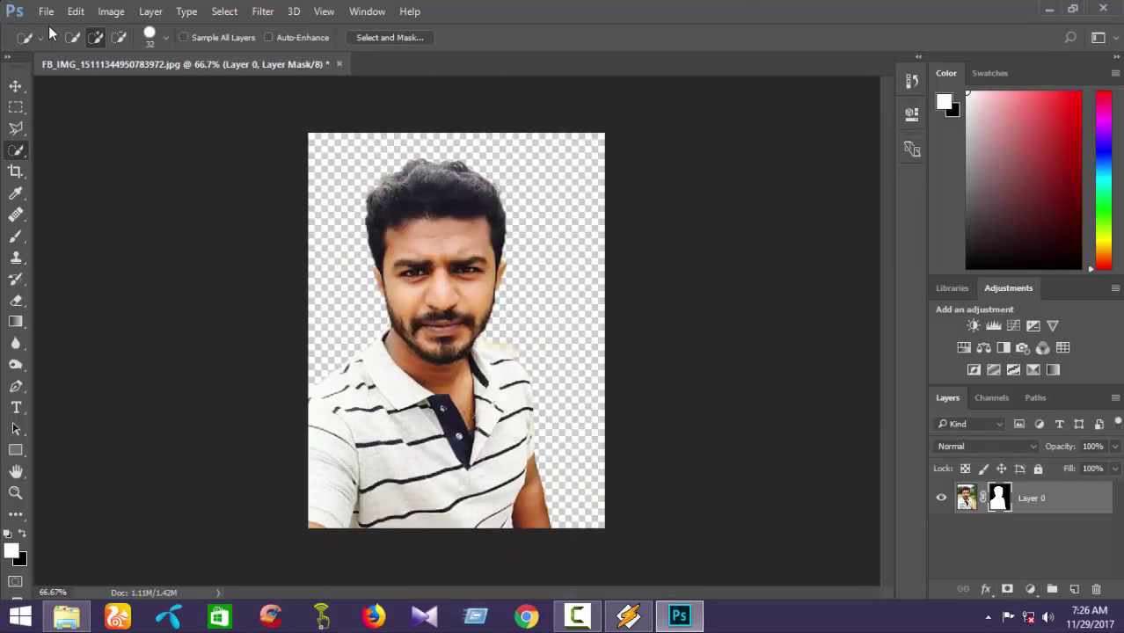
Extend the canvas into empty space beside the man with the Crop tool, and lower the man to the canvas's bottom edge.
{"action": "key", "text": "v"}
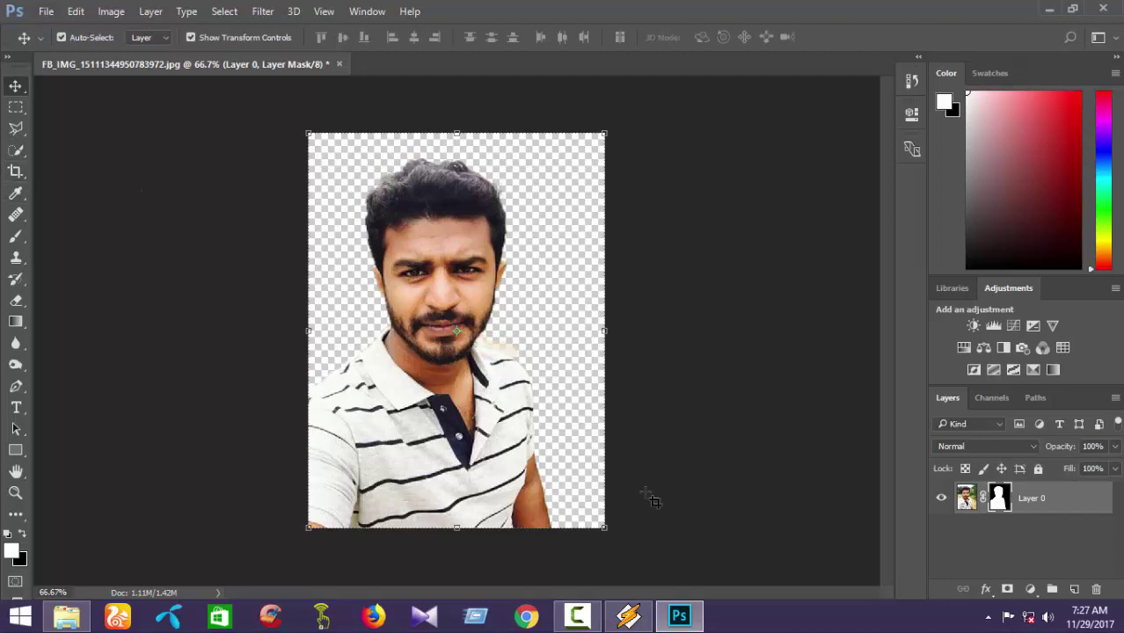
{"action": "key", "text": "c"}
{"action": "left_click", "coordinate": [24, 173]}
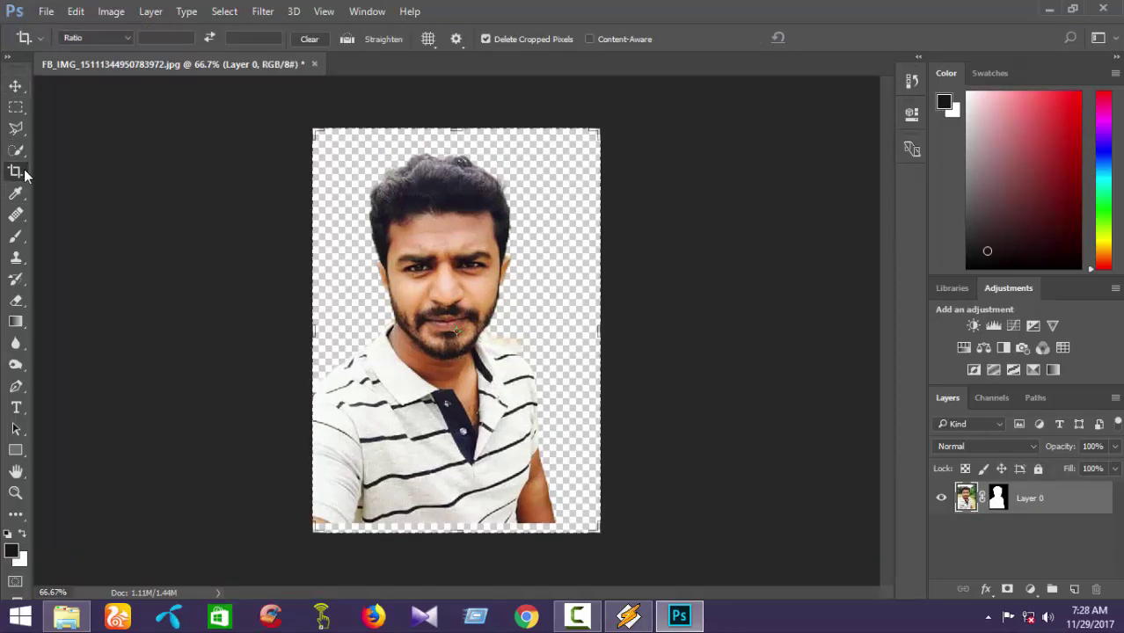
{"action": "left_click_drag", "start_coordinate": [595, 527], "coordinate": [646, 532]}
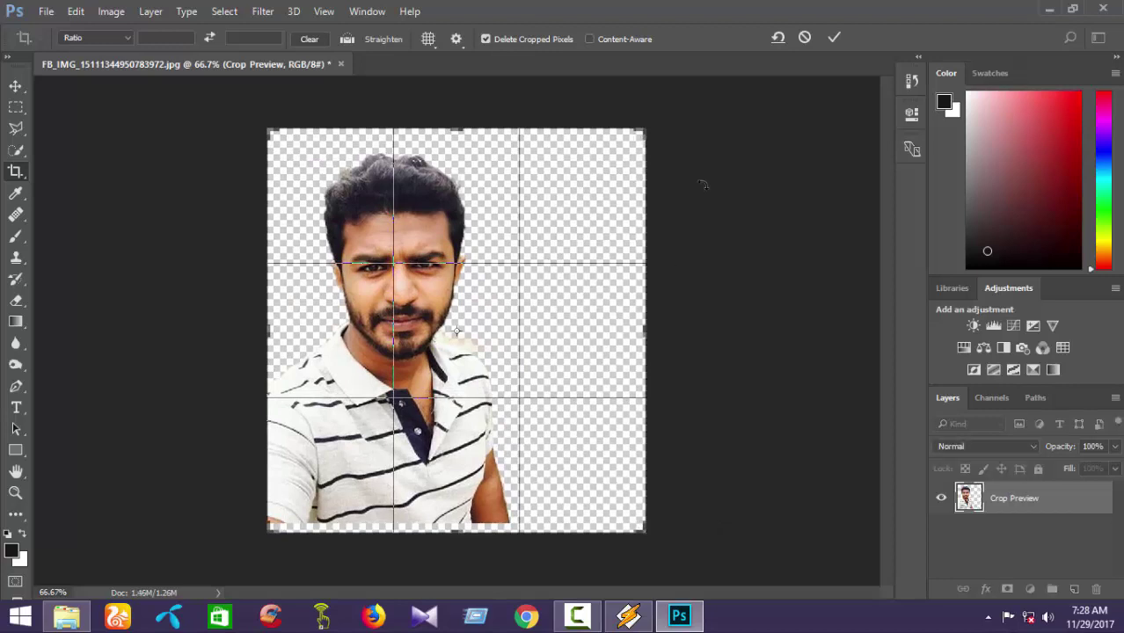
{"action": "left_click", "coordinate": [835, 37]}
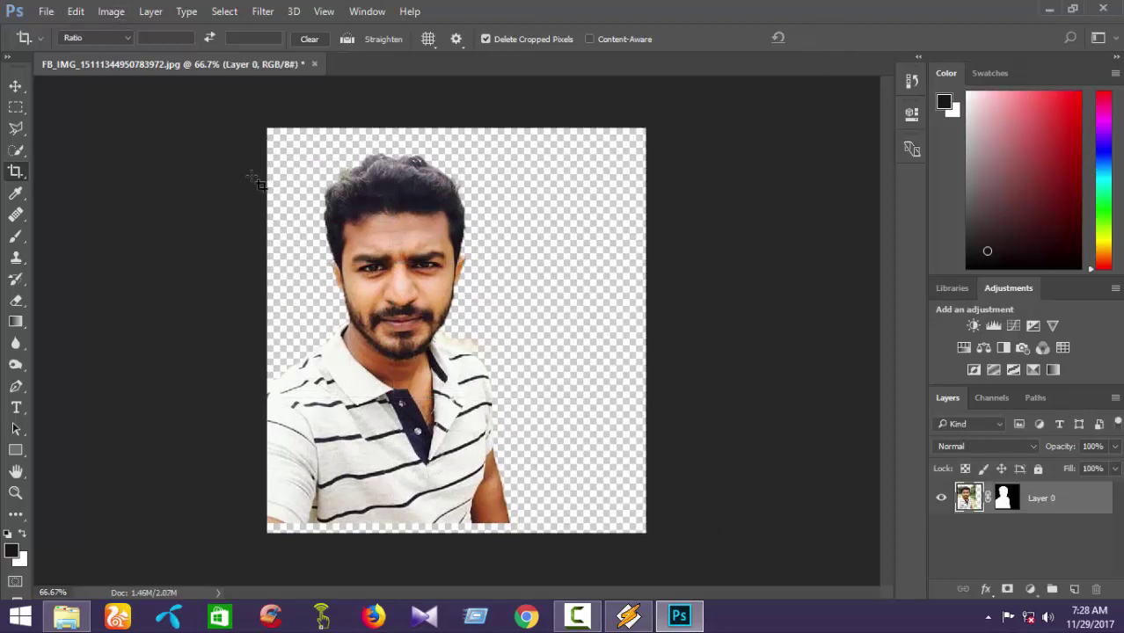
{"action": "left_click", "coordinate": [15, 87]}
{"action": "left_click_drag", "start_coordinate": [381, 309], "coordinate": [384, 238]}
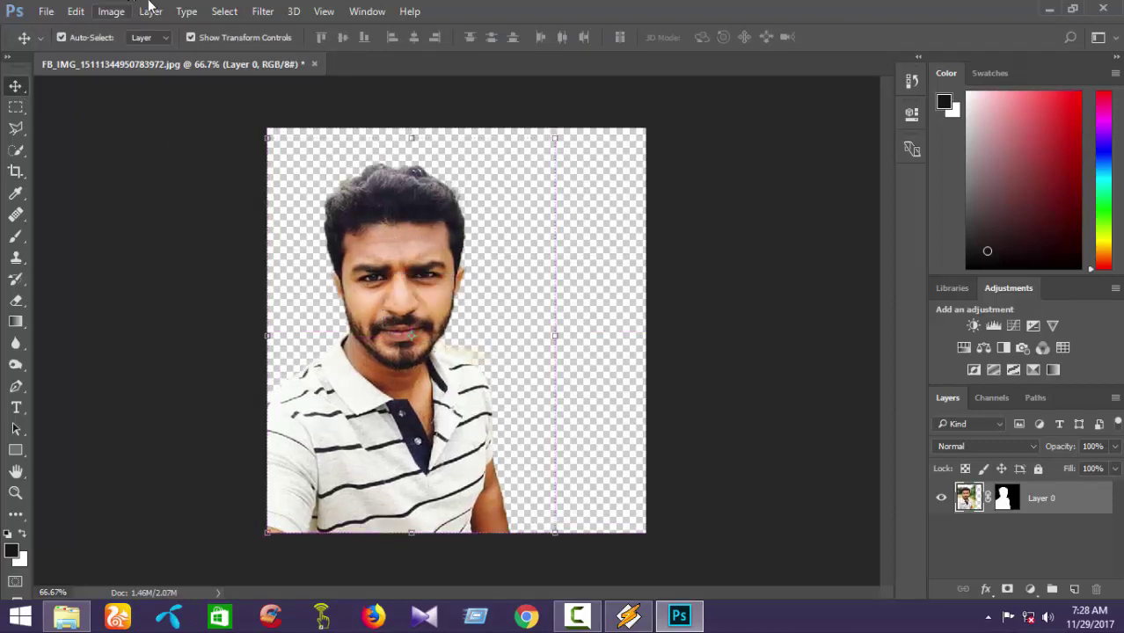
Open the image Boy-propose-beautiful-girl-giving-flower from DSLR PHOTO > logo > New folder on Local Disk (D:).
{"action": "left_click", "coordinate": [45, 13]}
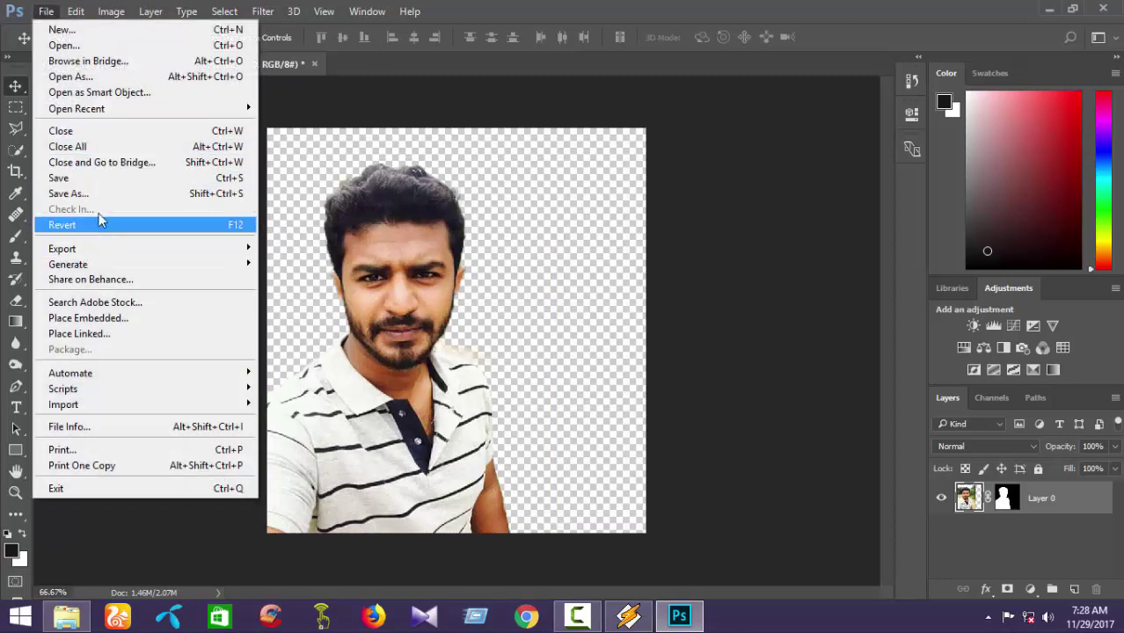
{"action": "left_click", "coordinate": [95, 47]}
{"action": "left_click_drag", "start_coordinate": [547, 112], "coordinate": [568, 231]}
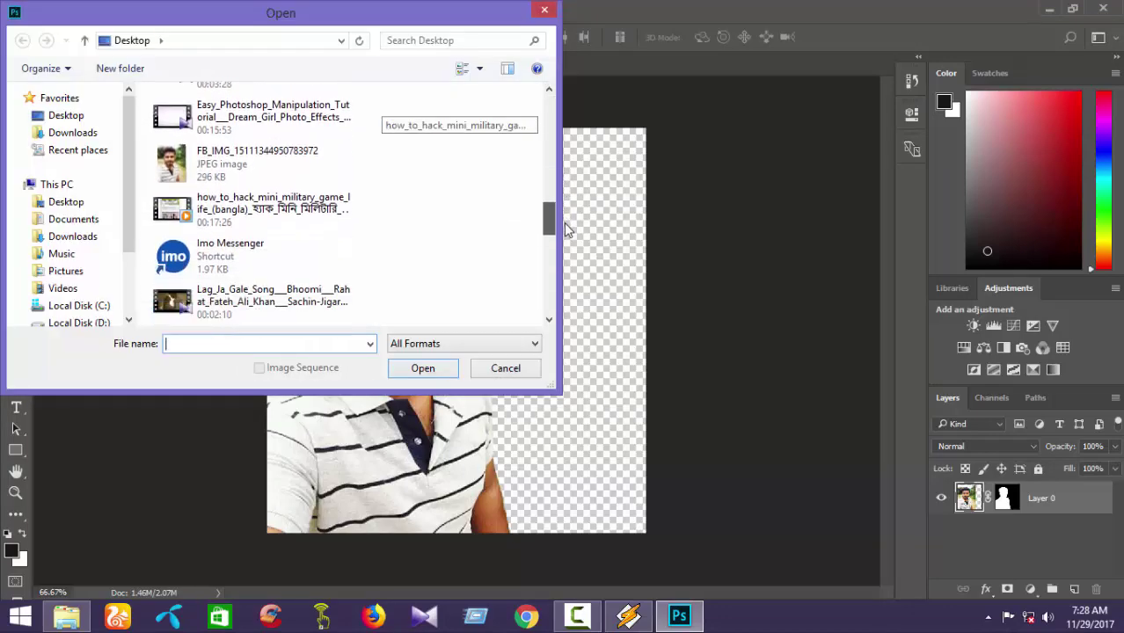
{"action": "left_click", "coordinate": [79, 320]}
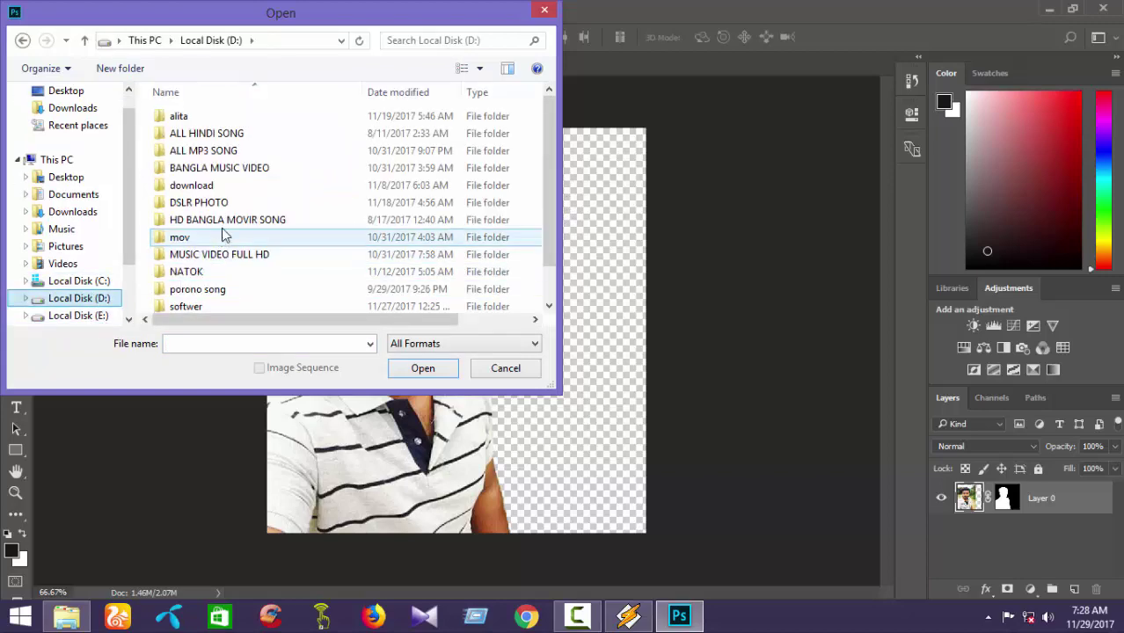
{"action": "double_click", "coordinate": [211, 202]}
{"action": "double_click", "coordinate": [388, 128]}
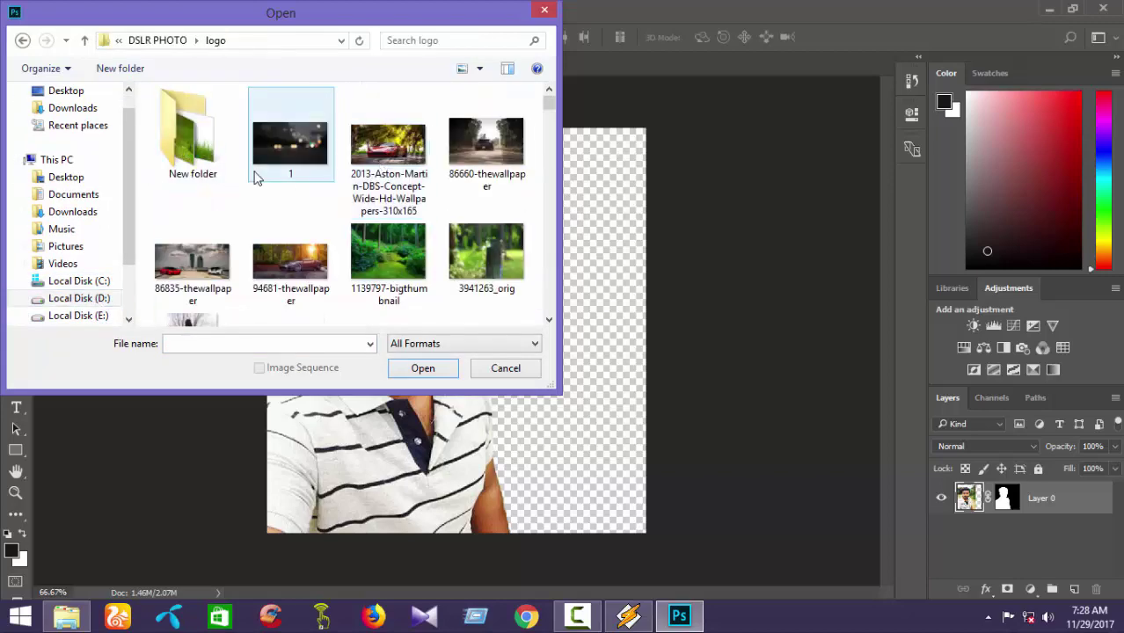
{"action": "double_click", "coordinate": [208, 170]}
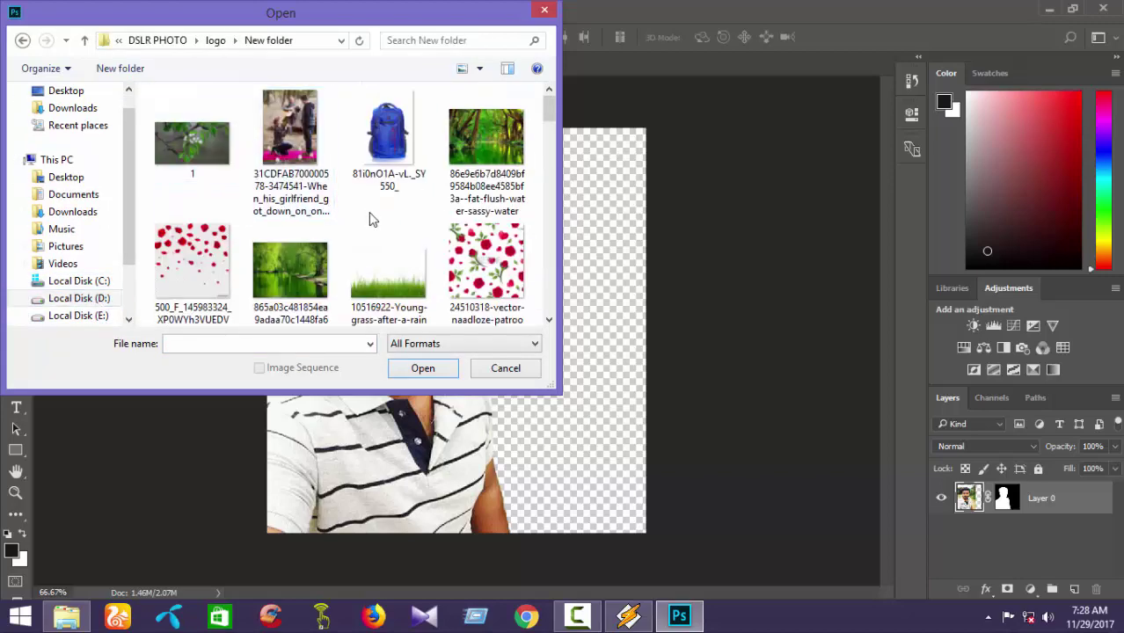
{"action": "scroll", "coordinate": [297, 251], "scroll_direction": "down", "scroll_amount": 5}
{"action": "scroll", "coordinate": [297, 250], "scroll_direction": "down", "scroll_amount": 3}
{"action": "scroll", "coordinate": [258, 244], "scroll_direction": "up", "scroll_amount": 3}
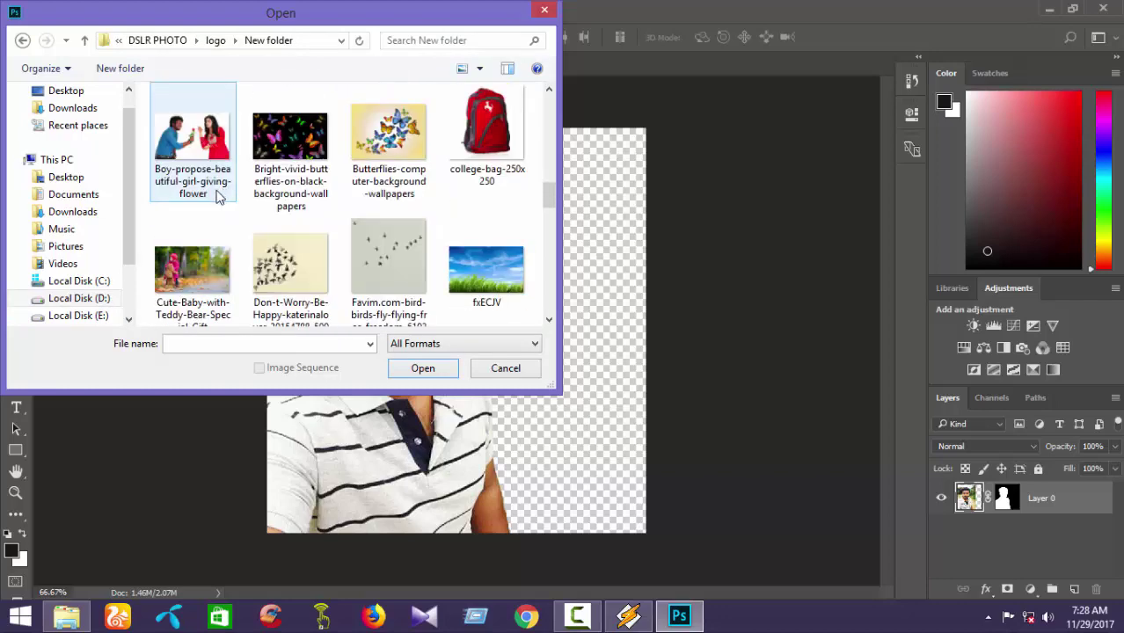
{"action": "left_click", "coordinate": [215, 218]}
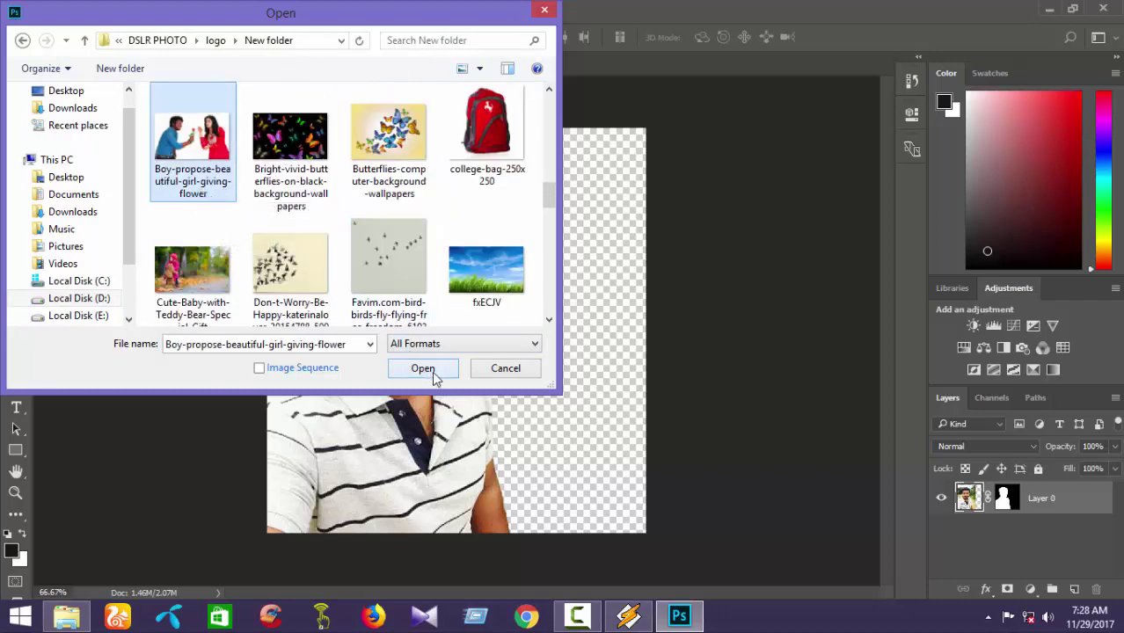
{"action": "left_click", "coordinate": [423, 368]}
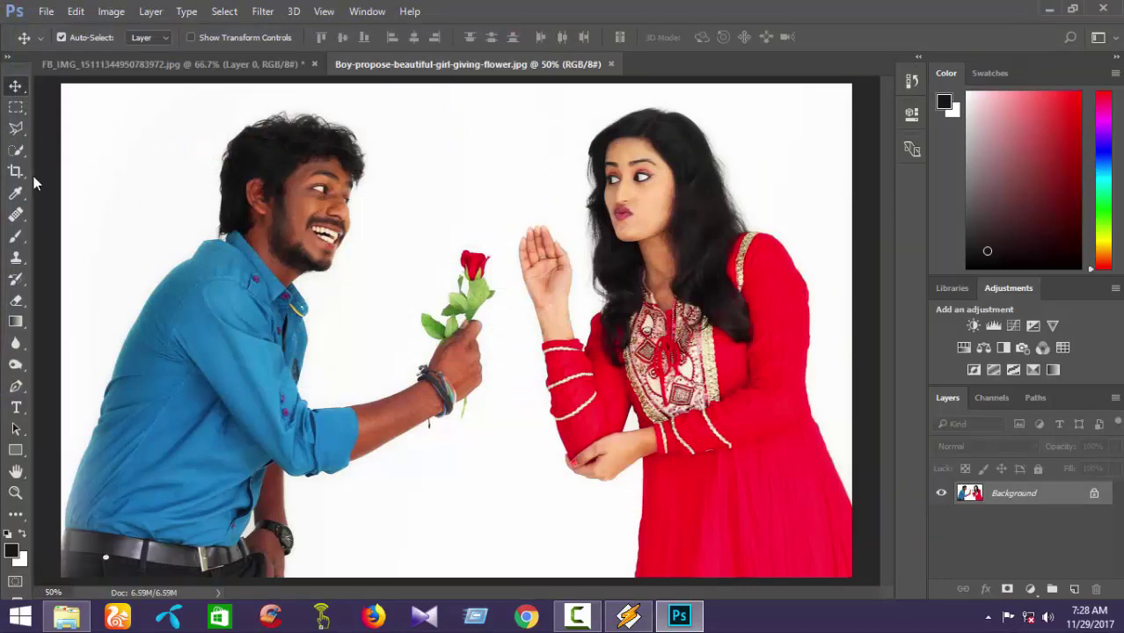
Quick-select the woman in the red dress, including her hair, face, arms and raised hand.
{"action": "left_click", "coordinate": [19, 155]}
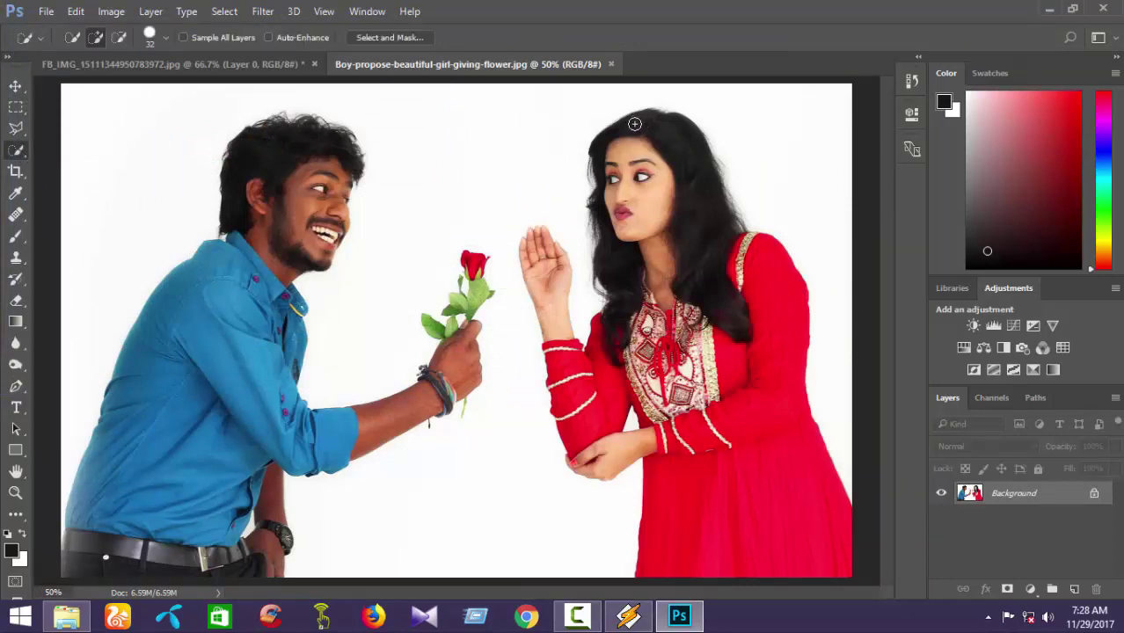
{"action": "mouse_move", "coordinate": [690, 238]}
{"action": "left_mouse_down"}
{"action": "mouse_move", "coordinate": [748, 350]}
{"action": "mouse_move", "coordinate": [713, 241]}
{"action": "left_mouse_up"}
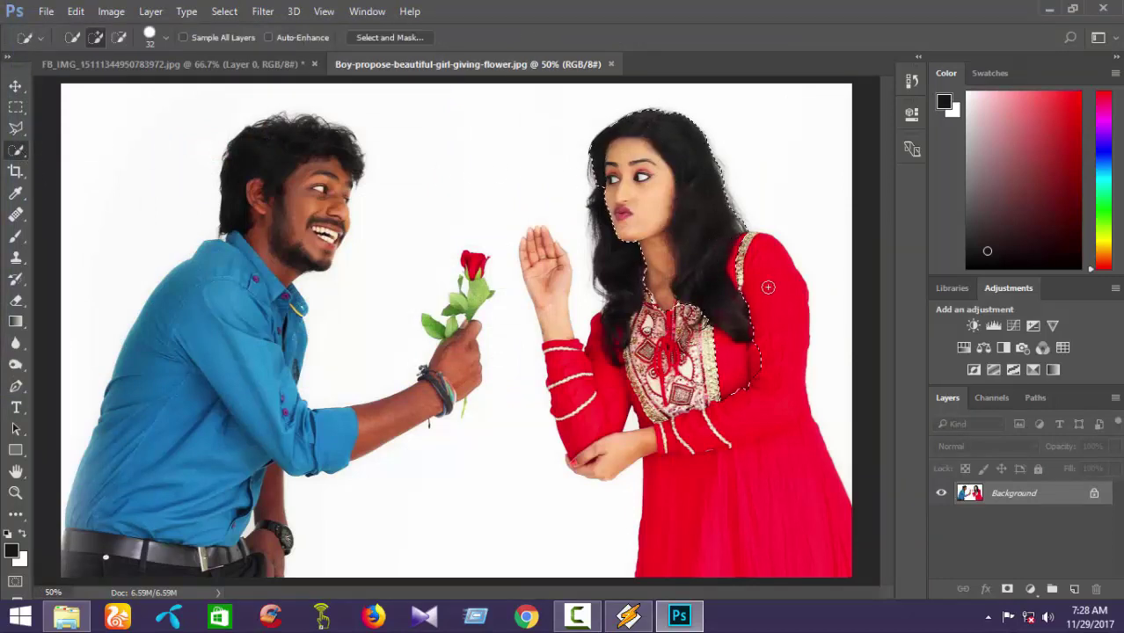
{"action": "mouse_move", "coordinate": [768, 287]}
{"action": "left_mouse_down"}
{"action": "mouse_move", "coordinate": [791, 530]}
{"action": "mouse_move", "coordinate": [805, 369]}
{"action": "left_mouse_up"}
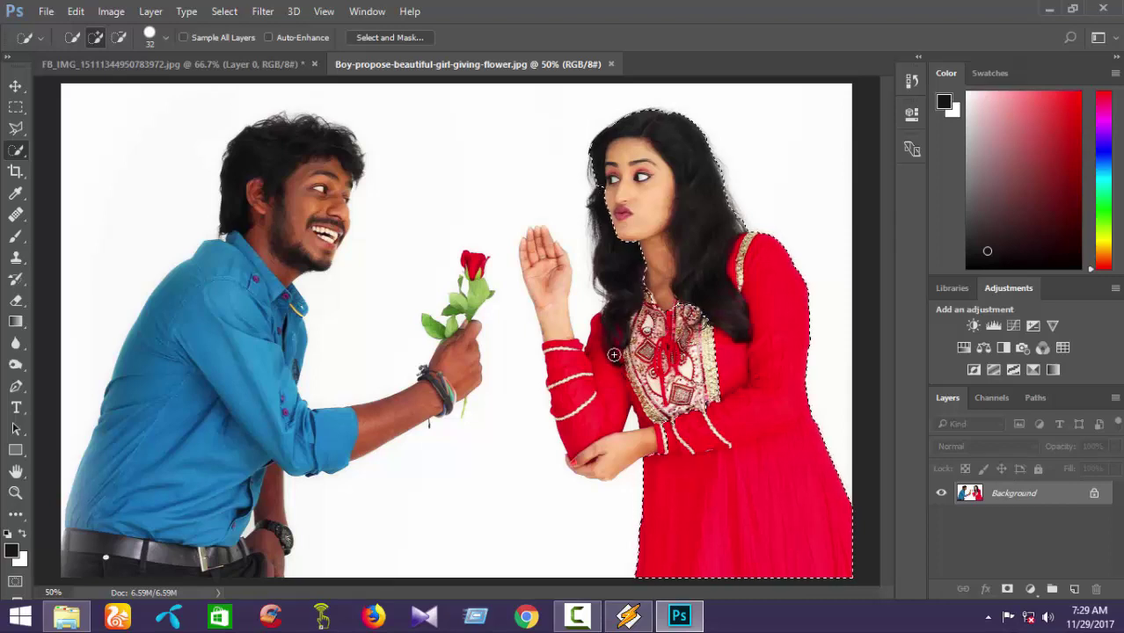
{"action": "mouse_move", "coordinate": [614, 354]}
{"action": "left_mouse_down"}
{"action": "mouse_move", "coordinate": [664, 357]}
{"action": "mouse_move", "coordinate": [705, 426]}
{"action": "left_mouse_up"}
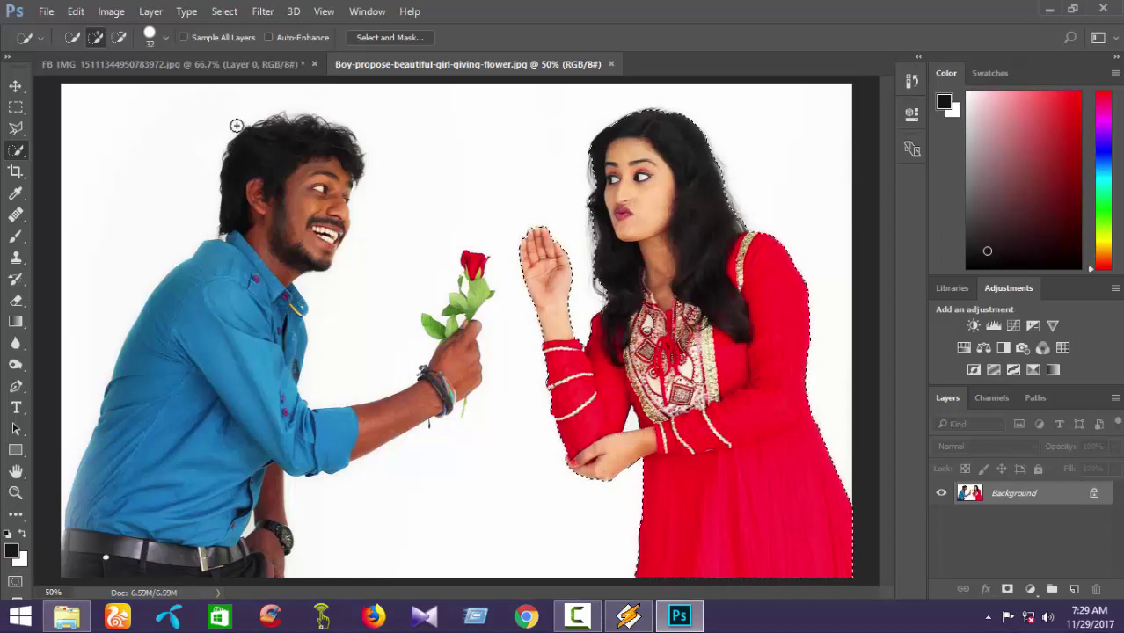
Set the Quick Selection brush to 15 px and refine the woman's selection around her hair and the gap inside her bent arm.
{"action": "left_click", "coordinate": [123, 38]}
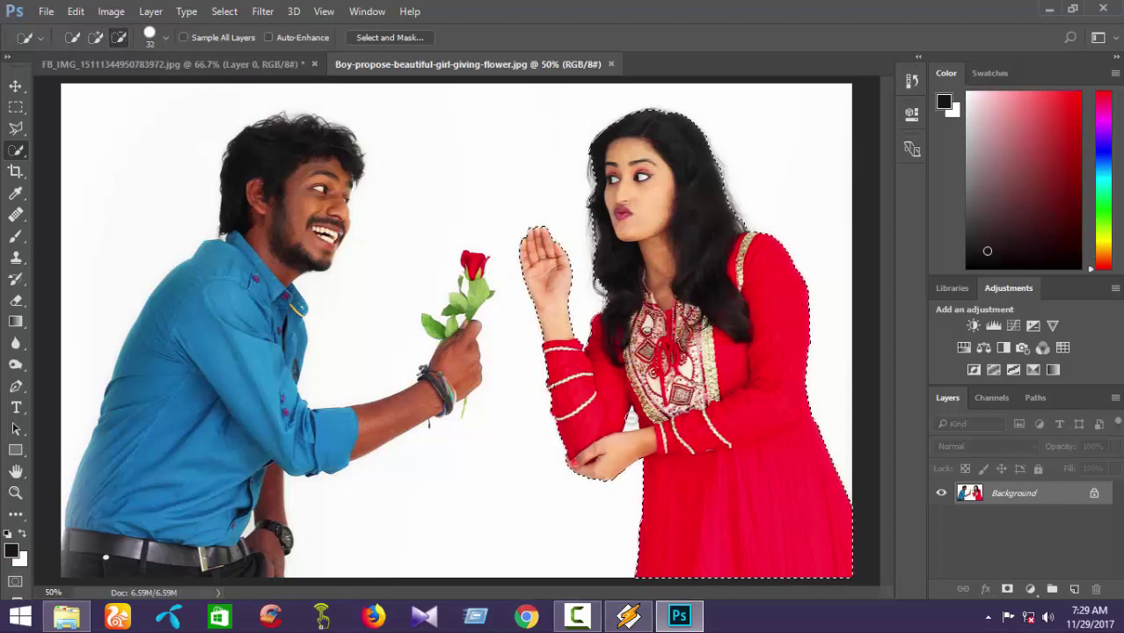
{"action": "left_click", "coordinate": [150, 37]}
{"action": "type", "text": "15"}
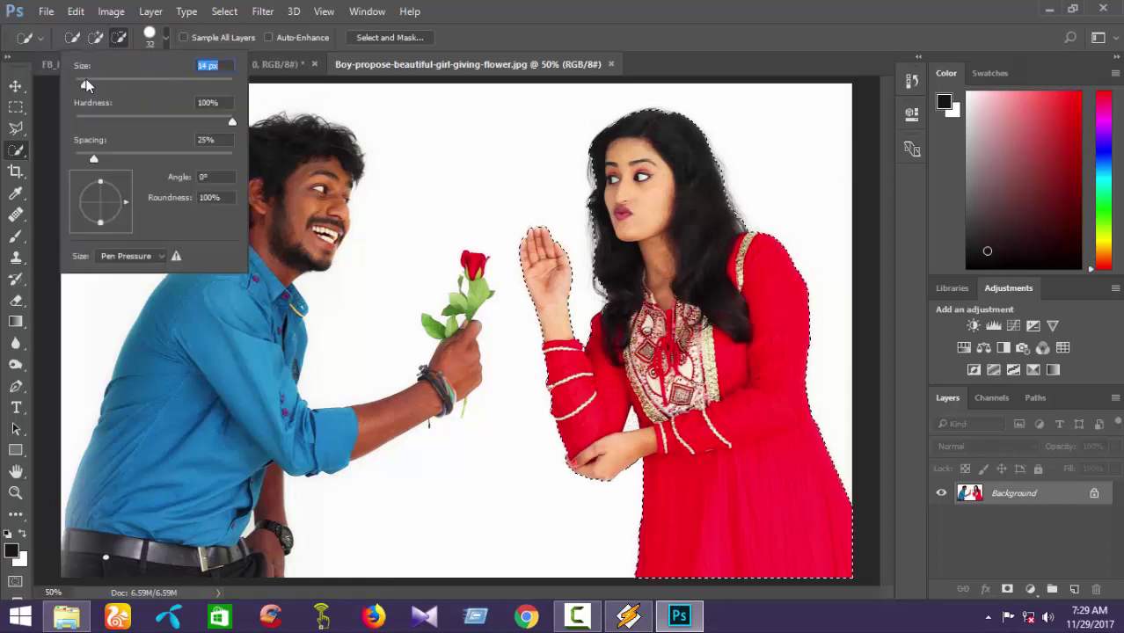
{"action": "key", "text": "Return"}
{"action": "key", "text": "Return"}
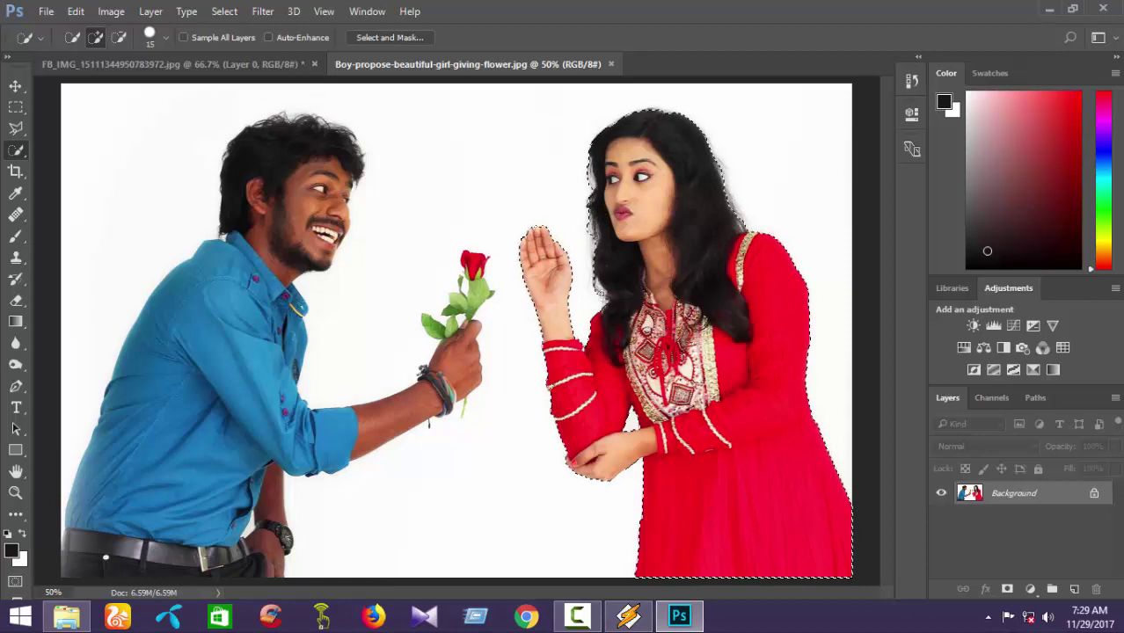
Mask the photo to the woman's selection and apply the layer mask permanently.
{"action": "left_click", "coordinate": [1007, 589]}
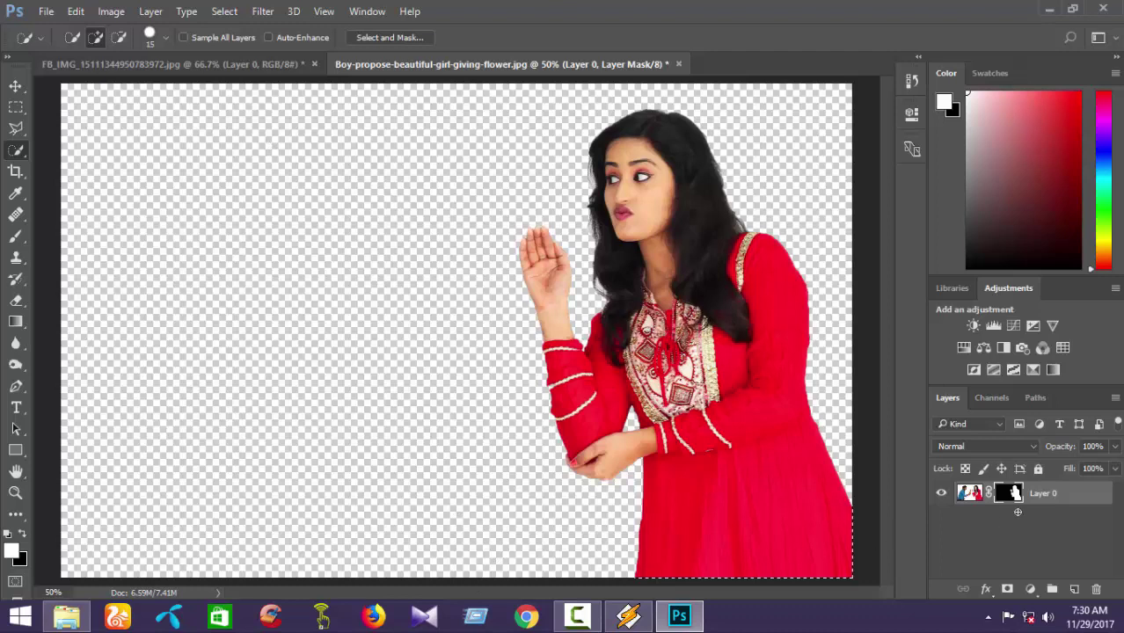
{"action": "right_click", "coordinate": [1010, 493]}
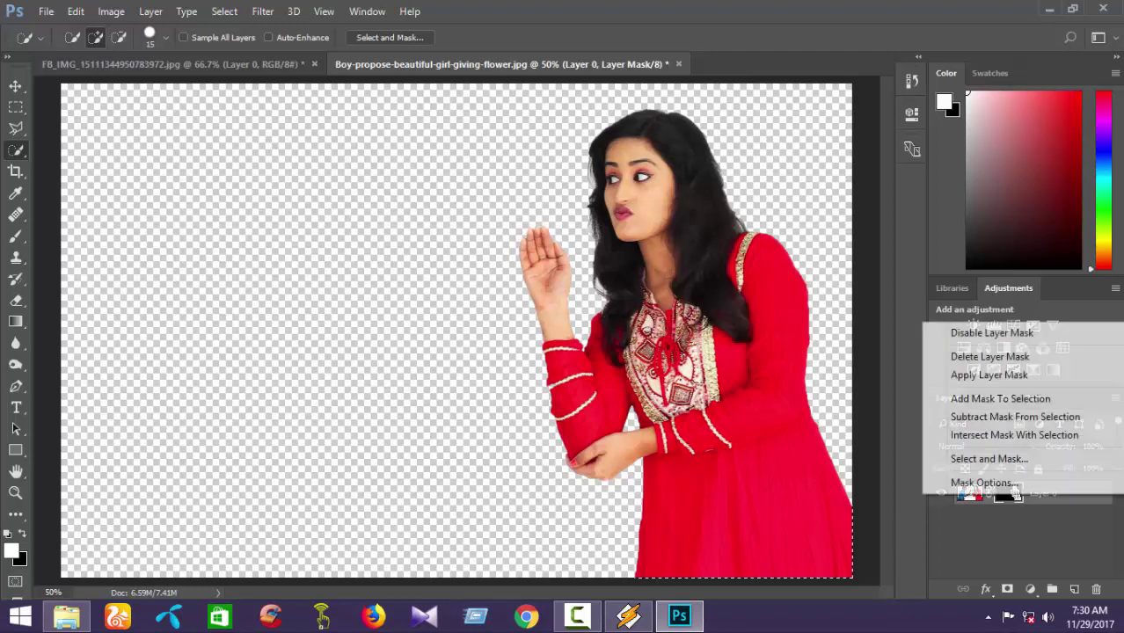
{"action": "left_click", "coordinate": [1019, 375]}
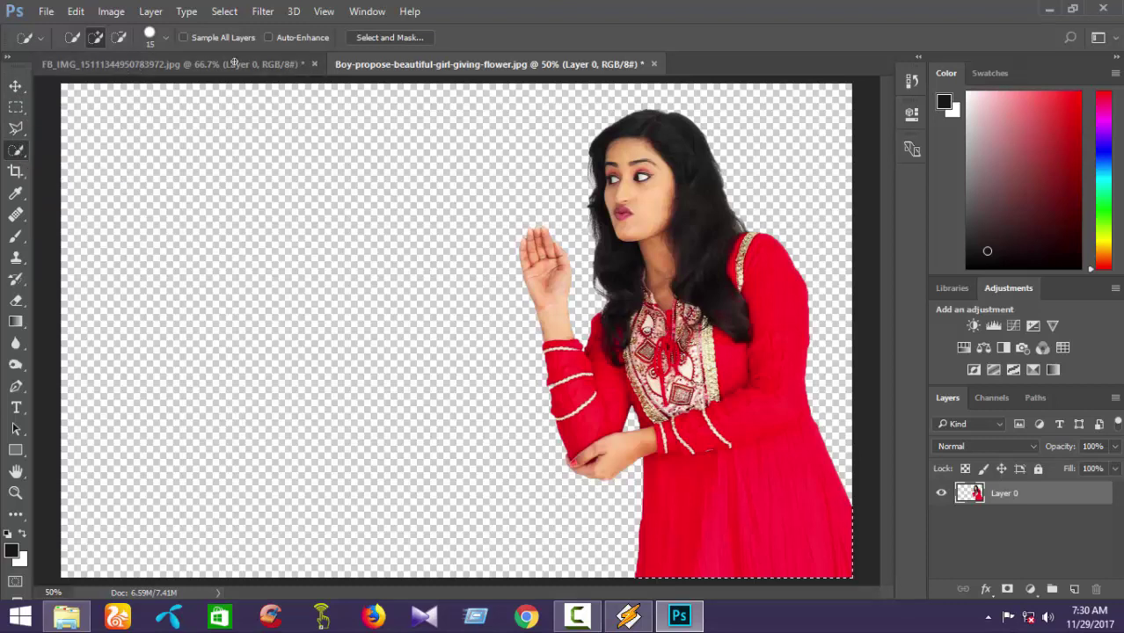
Finish the woman's cut-out with Select and Mask and copy her as a new layer into the man's document.
{"action": "left_click", "coordinate": [390, 37]}
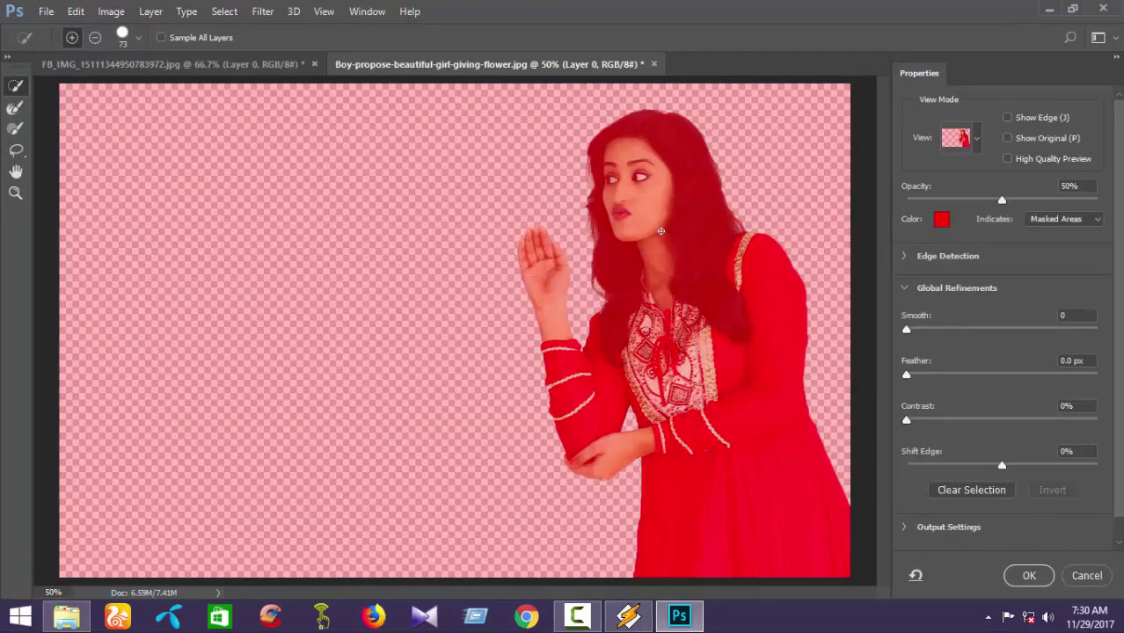
{"action": "left_click", "coordinate": [1043, 575]}
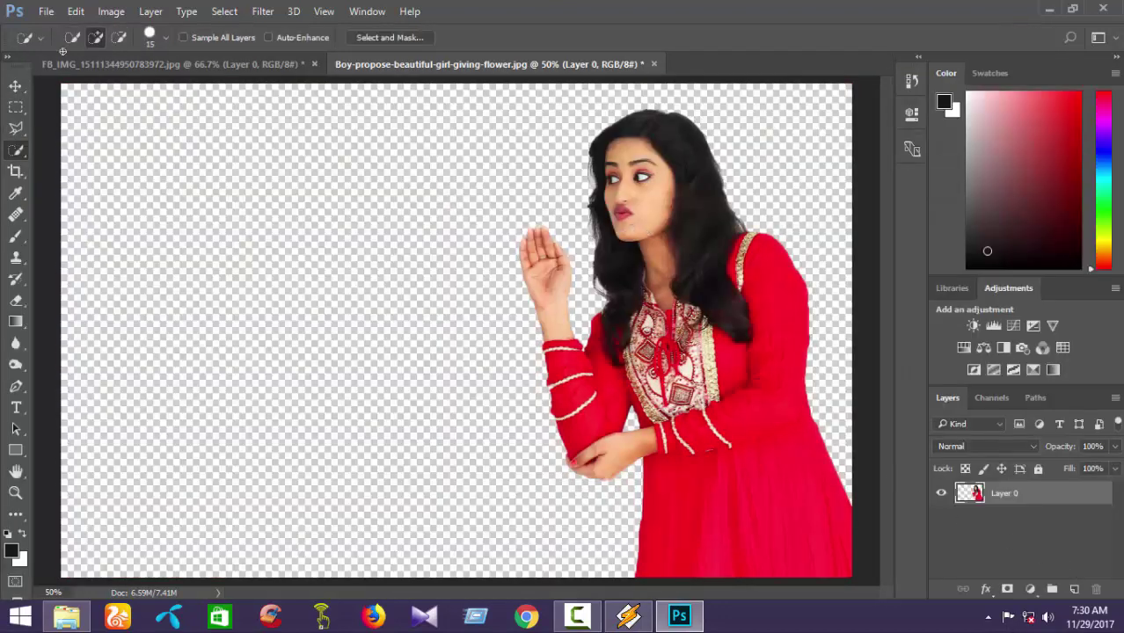
{"action": "left_click", "coordinate": [15, 86]}
{"action": "left_click_drag", "start_coordinate": [728, 382], "coordinate": [187, 63]}
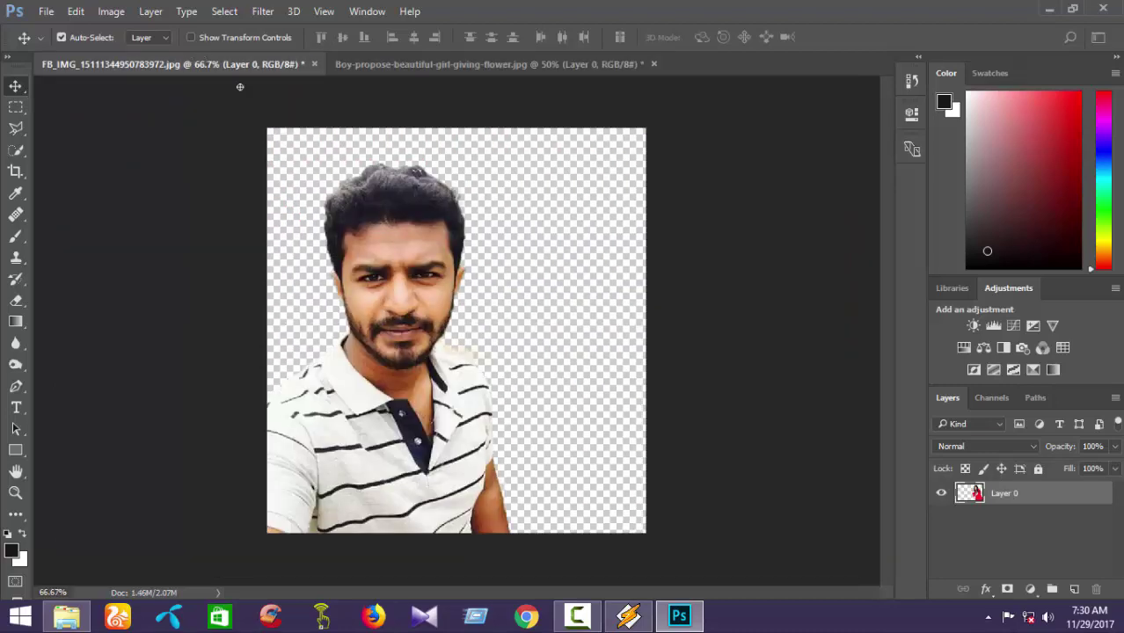
{"action": "left_click_drag", "start_coordinate": [240, 87], "coordinate": [582, 403]}
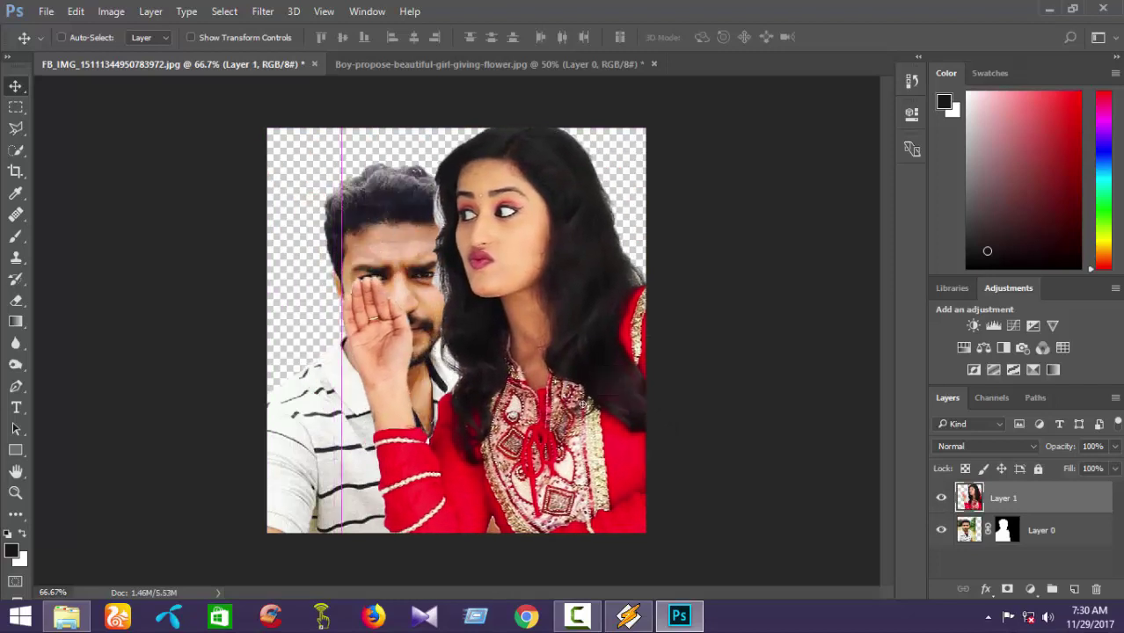
Scale the woman's layer down to about 79% width and 87% height beside the man.
{"action": "key", "text": "ctrl+t"}
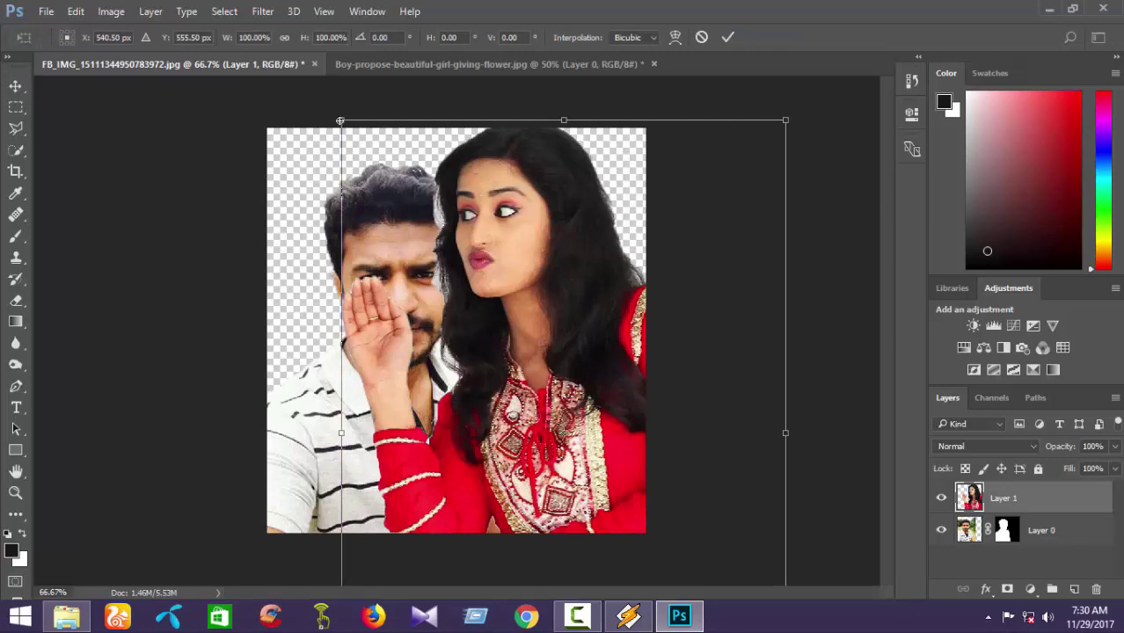
{"action": "left_click_drag", "start_coordinate": [342, 117], "coordinate": [436, 203]}
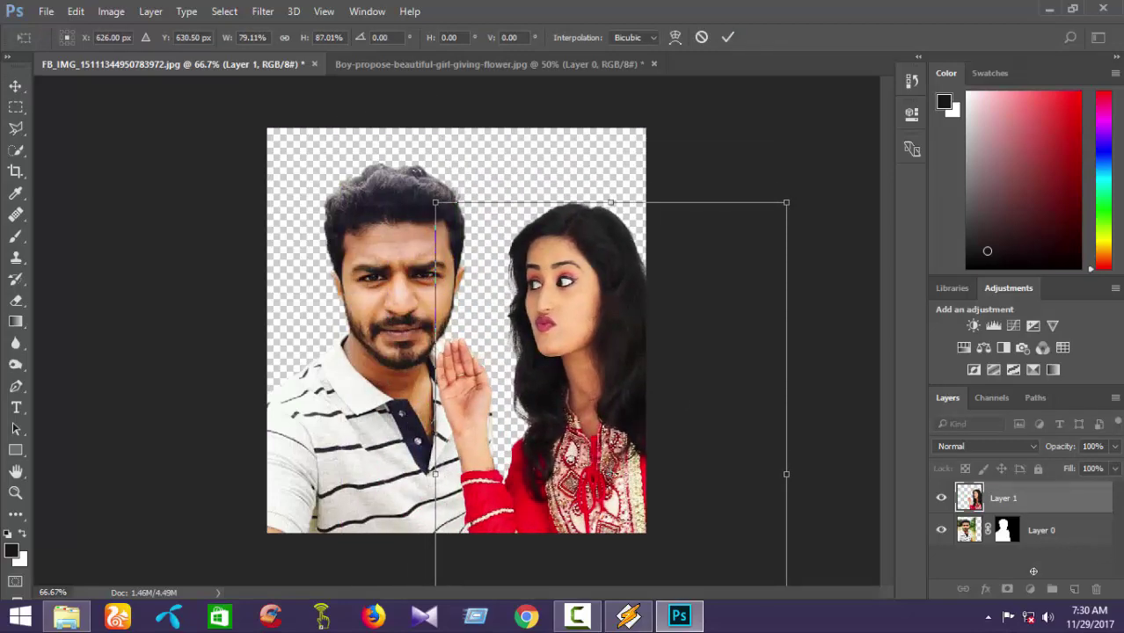
{"action": "left_click", "coordinate": [730, 37]}
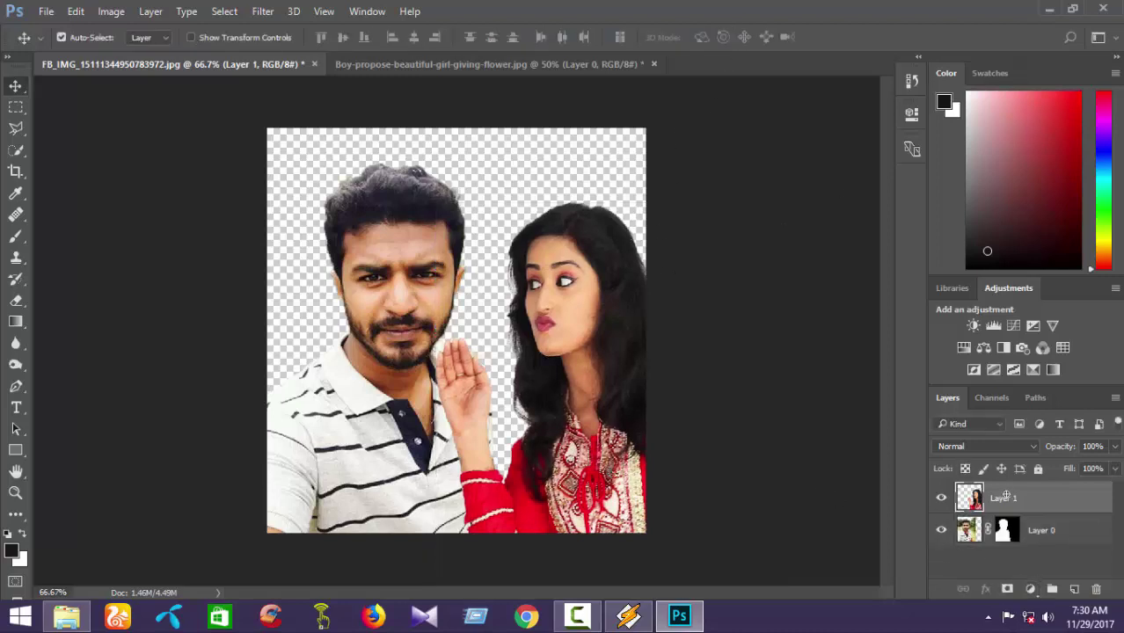
Reorder the woman's layer beneath the man's layer and shift her closer to his shoulder.
{"action": "left_click_drag", "start_coordinate": [1007, 498], "coordinate": [1010, 543]}
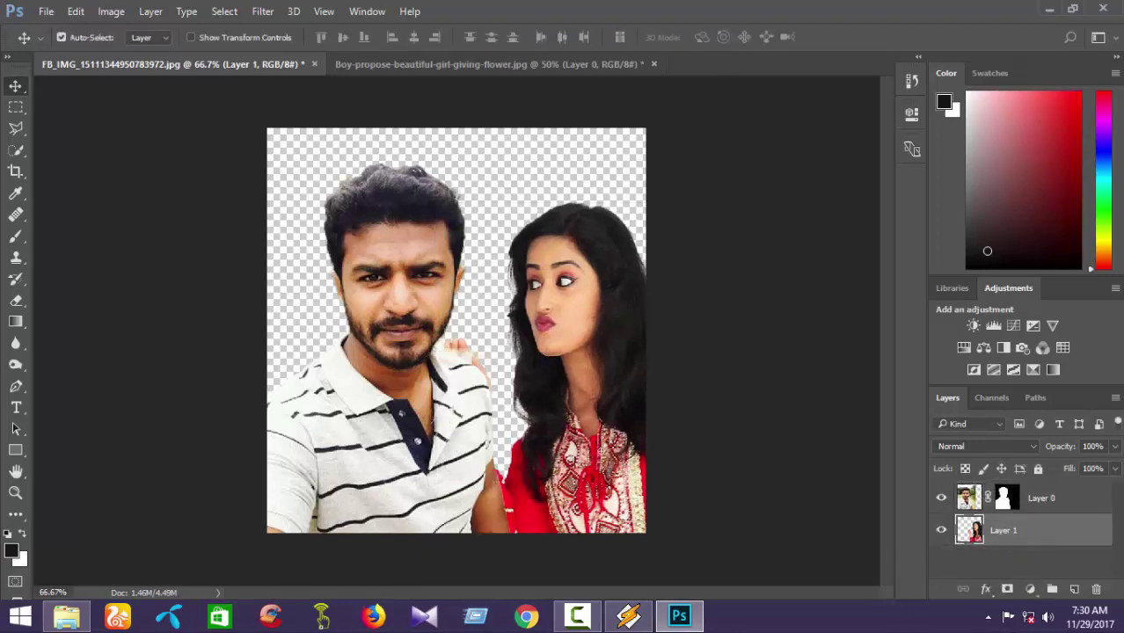
{"action": "left_click_drag", "start_coordinate": [599, 455], "coordinate": [572, 451]}
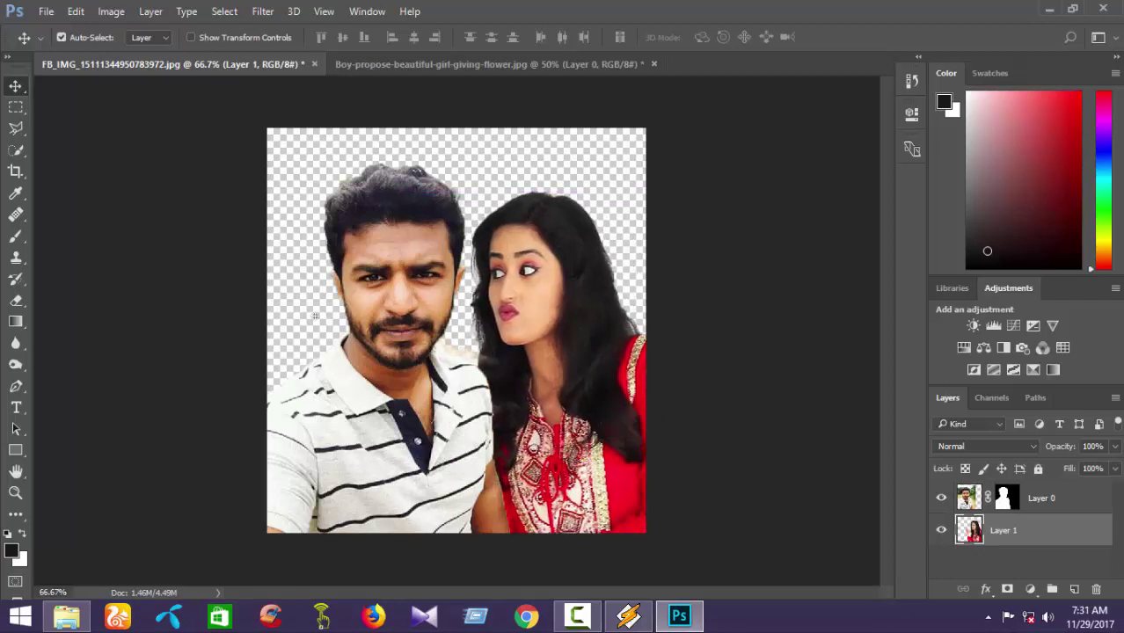
{"action": "left_click", "coordinate": [191, 37]}
{"action": "left_click", "coordinate": [237, 35]}
Place the image stone-wall-greenery-photo-natural-42949124 as an embedded layer in the composite.
{"action": "left_click", "coordinate": [46, 10]}
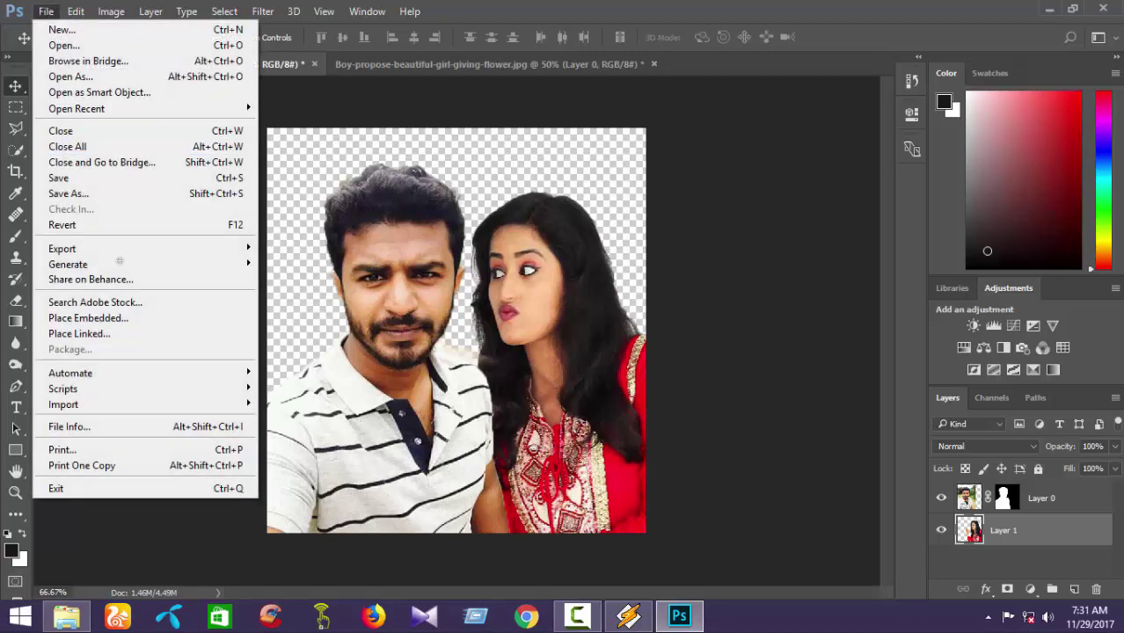
{"action": "left_click", "coordinate": [137, 317]}
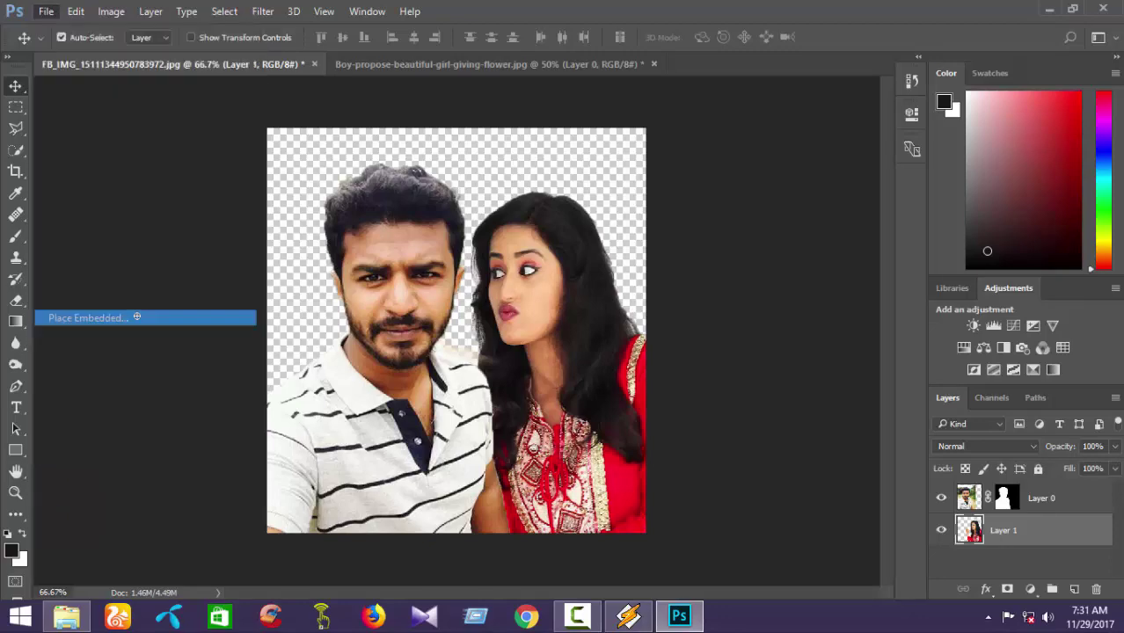
{"action": "scroll", "coordinate": [183, 187], "scroll_direction": "down", "scroll_amount": 5}
{"action": "left_click_drag", "start_coordinate": [550, 156], "coordinate": [551, 283]}
{"action": "left_click", "coordinate": [384, 283]}
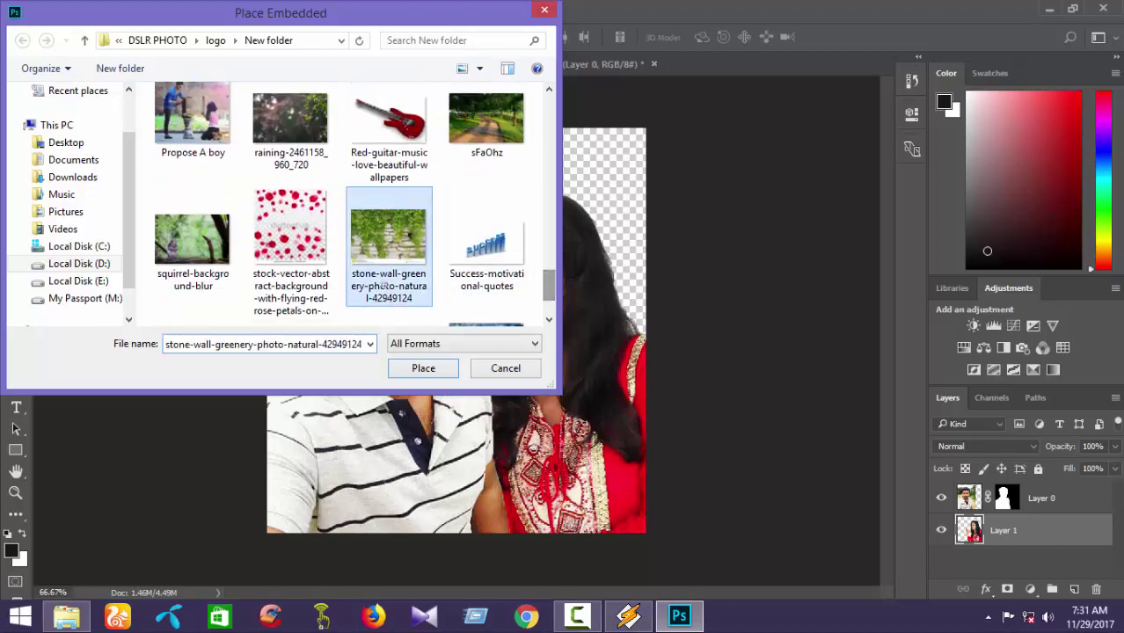
{"action": "left_click", "coordinate": [423, 368]}
Stretch the placed stone-wall photo to about 262% width and 297% height to cover the canvas, and send its layer behind the woman.
{"action": "left_click_drag", "start_coordinate": [567, 406], "coordinate": [771, 565]}
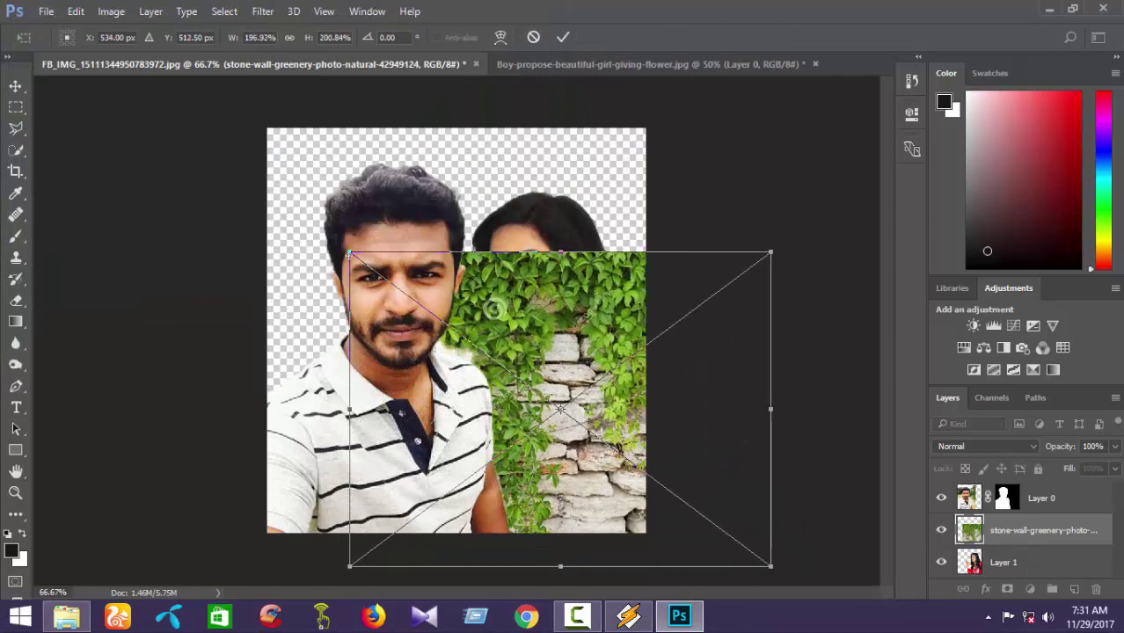
{"action": "left_click_drag", "start_coordinate": [349, 254], "coordinate": [228, 120]}
{"action": "left_click_drag", "start_coordinate": [772, 120], "coordinate": [788, 130]}
{"action": "left_click_drag", "start_coordinate": [592, 406], "coordinate": [590, 416]}
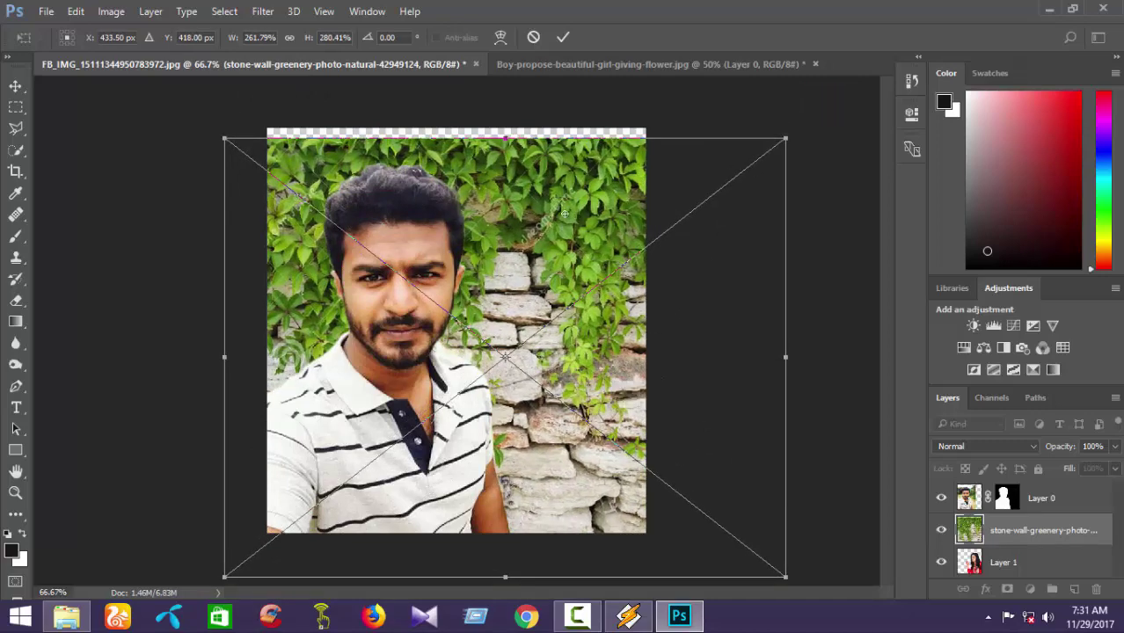
{"action": "left_click_drag", "start_coordinate": [572, 137], "coordinate": [577, 114]}
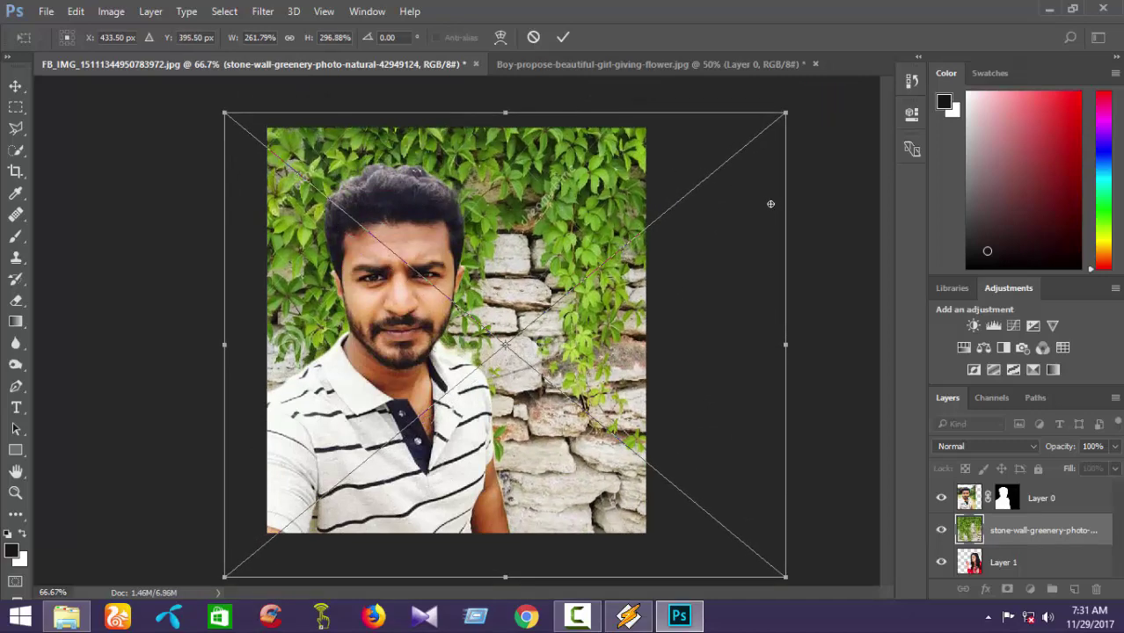
{"action": "left_click_drag", "start_coordinate": [770, 201], "coordinate": [796, 204]}
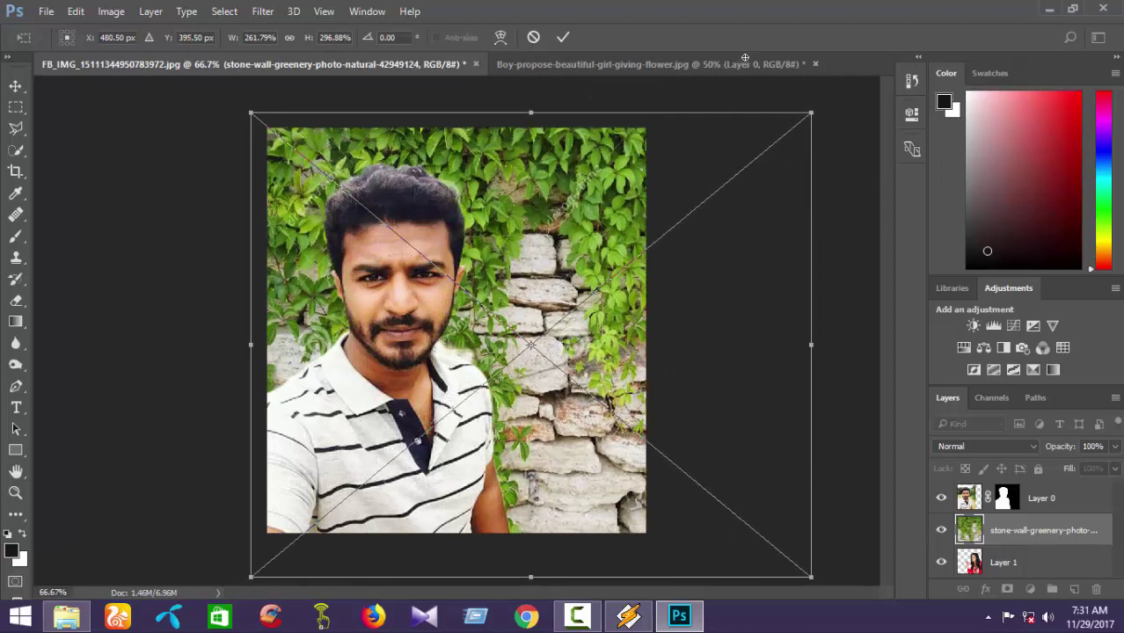
{"action": "left_click", "coordinate": [563, 36]}
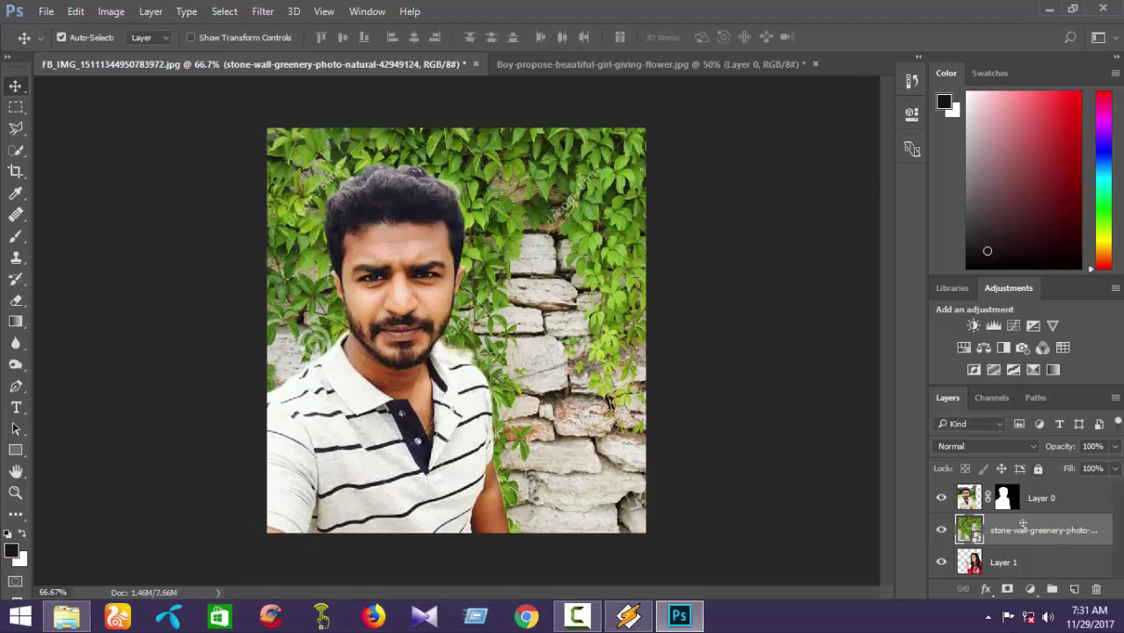
{"action": "left_click_drag", "start_coordinate": [1029, 510], "coordinate": [1044, 575]}
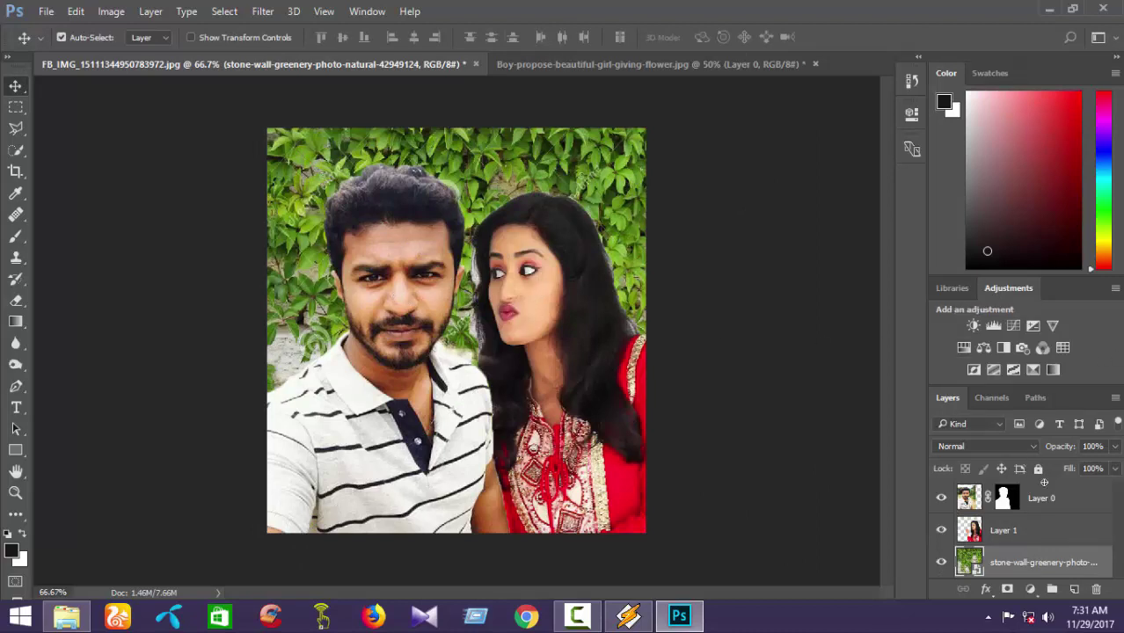
{"action": "left_click", "coordinate": [619, 363]}
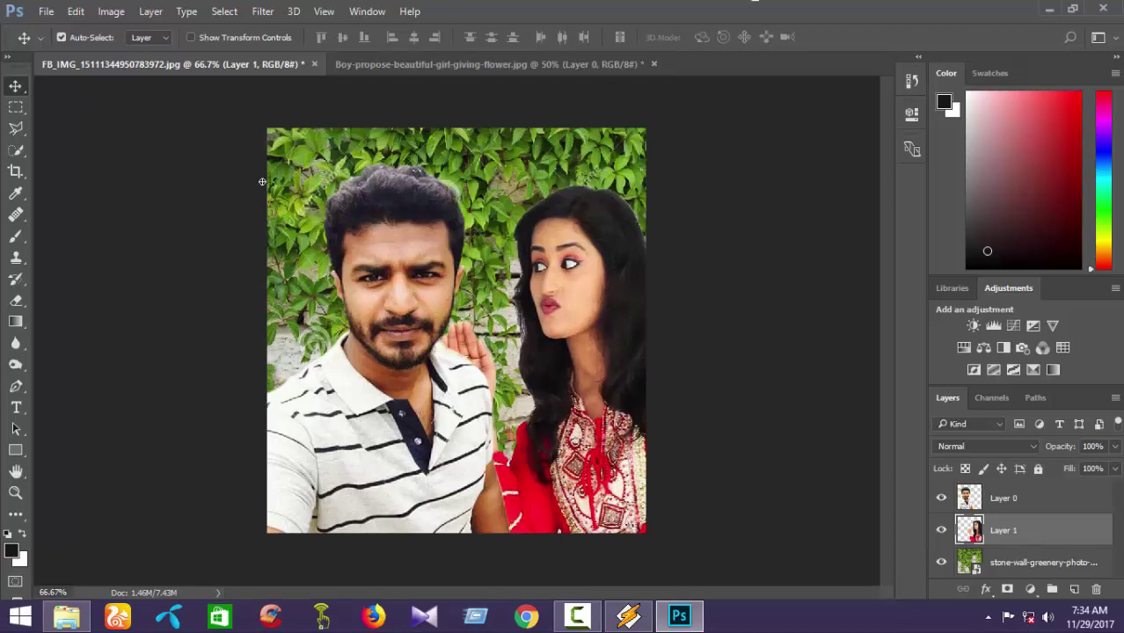
In Camera Raw, give the stone-wall layer Contrast +15, Highlights +10, Shadows +20, Whites -1, Blacks +19 and Clarity +8, plus luminance noise reduction.
{"action": "left_click", "coordinate": [994, 564]}
{"action": "left_click", "coordinate": [263, 11]}
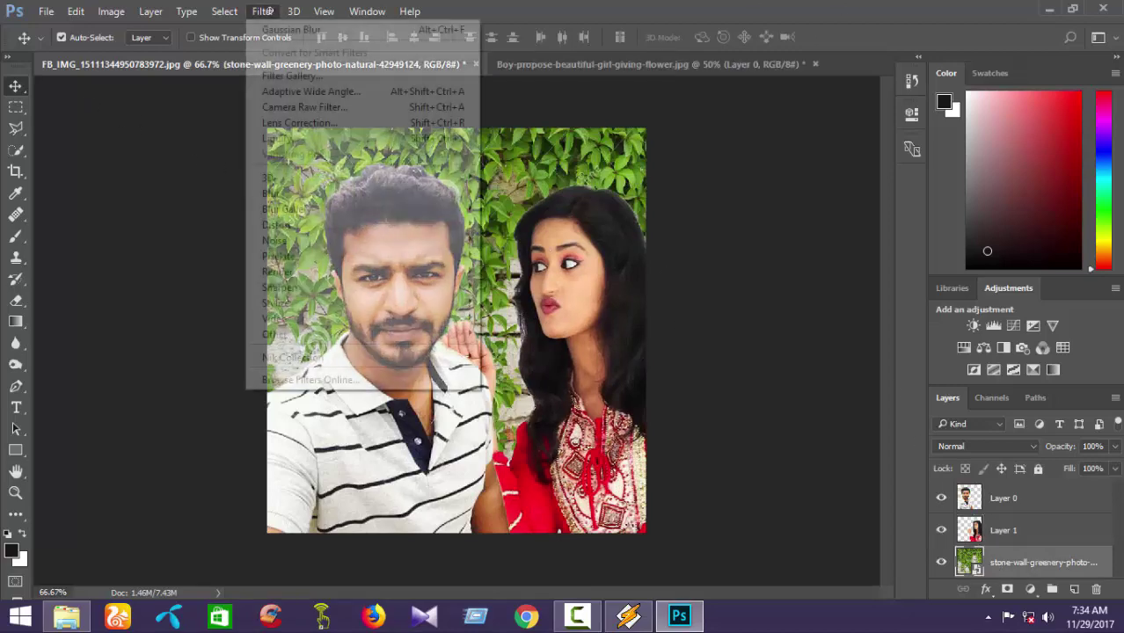
{"action": "left_click", "coordinate": [325, 107]}
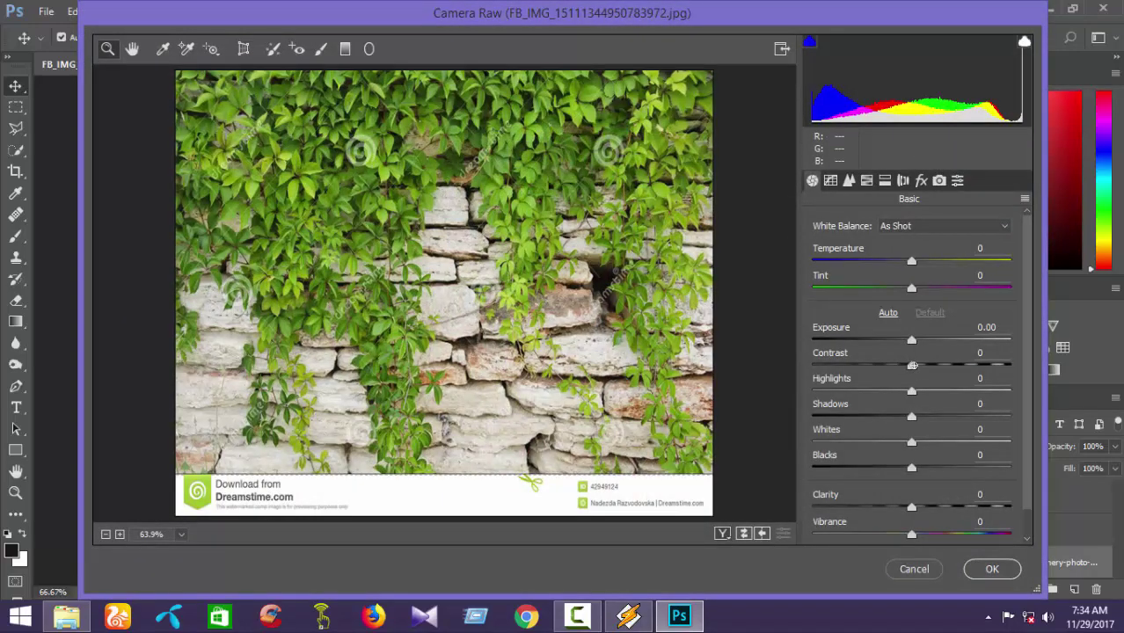
{"action": "left_click_drag", "start_coordinate": [912, 366], "coordinate": [932, 415]}
{"action": "left_click_drag", "start_coordinate": [910, 465], "coordinate": [931, 466]}
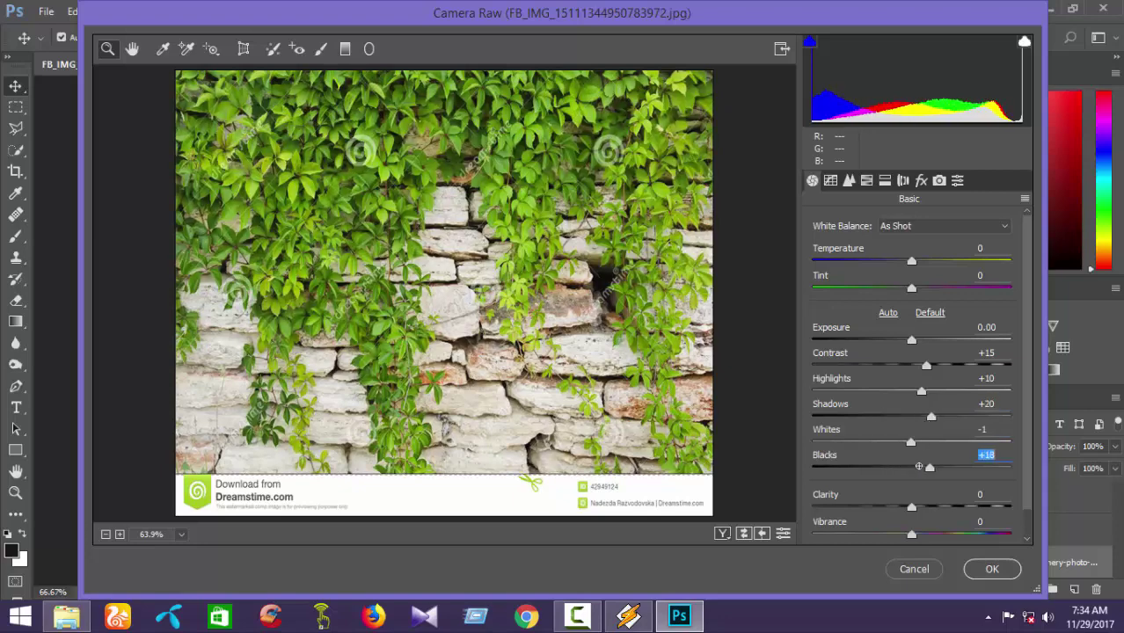
{"action": "left_click_drag", "start_coordinate": [911, 508], "coordinate": [920, 507]}
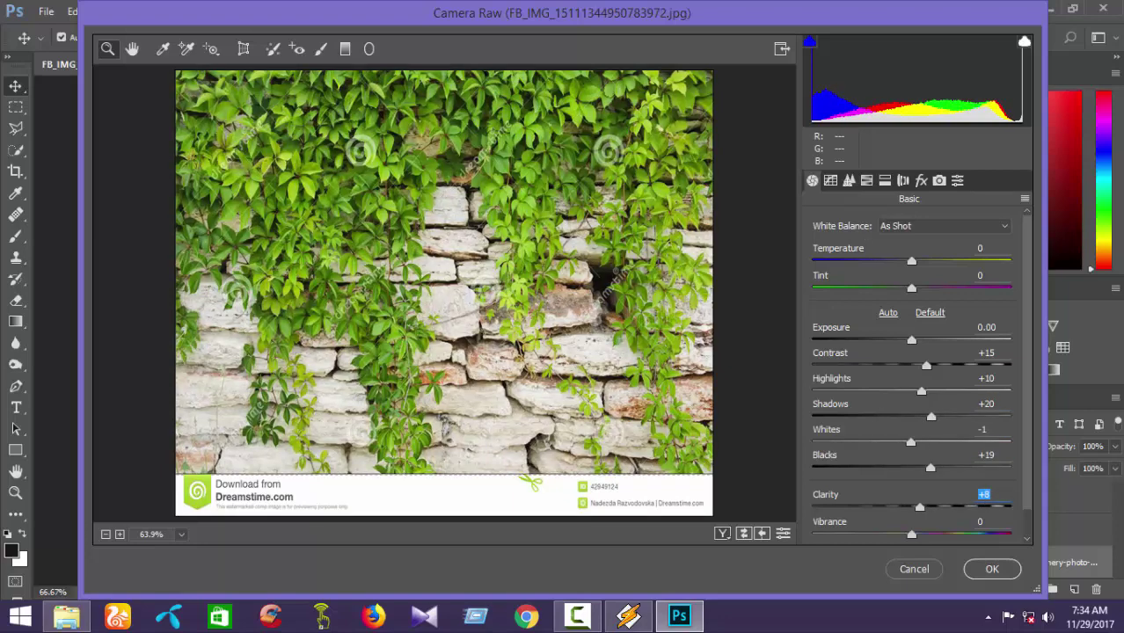
{"action": "left_click", "coordinate": [847, 182]}
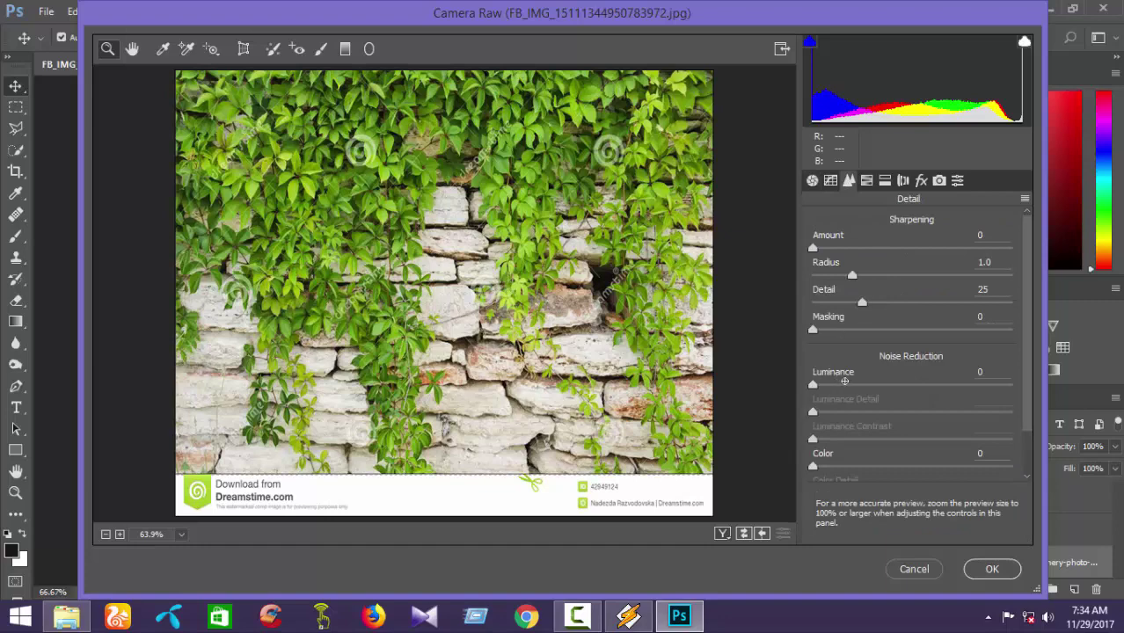
{"action": "left_click", "coordinate": [843, 384]}
Set the wall's HSL saturation to Yellows about +75, Greens +78 and Blues +8, and apply the Camera Raw filter.
{"action": "left_click", "coordinate": [866, 180]}
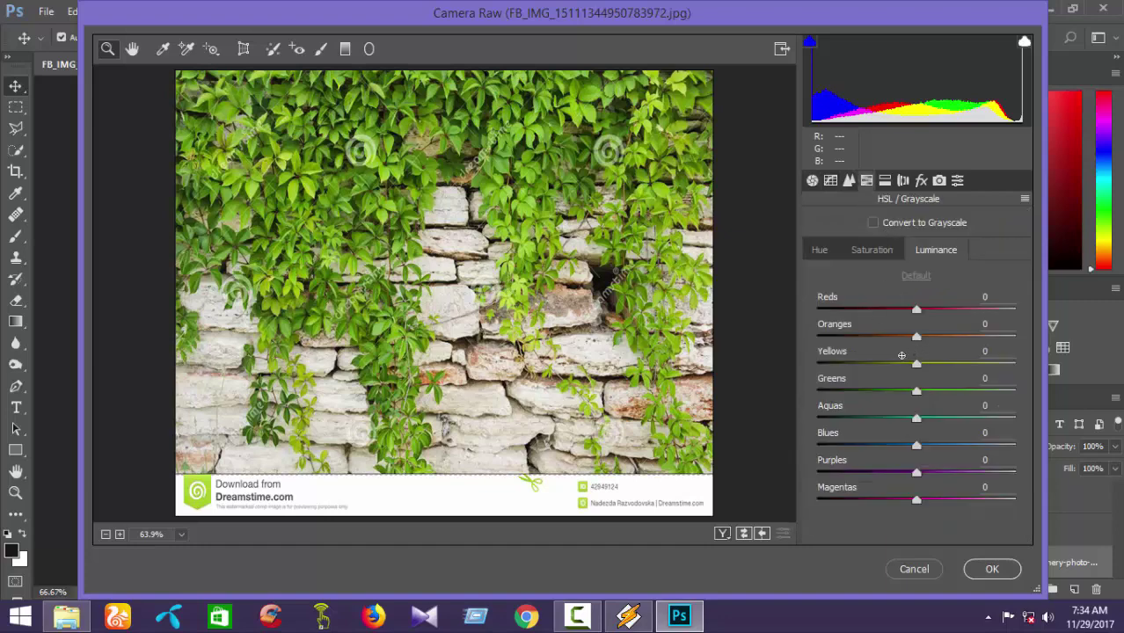
{"action": "left_click_drag", "start_coordinate": [898, 391], "coordinate": [916, 391]}
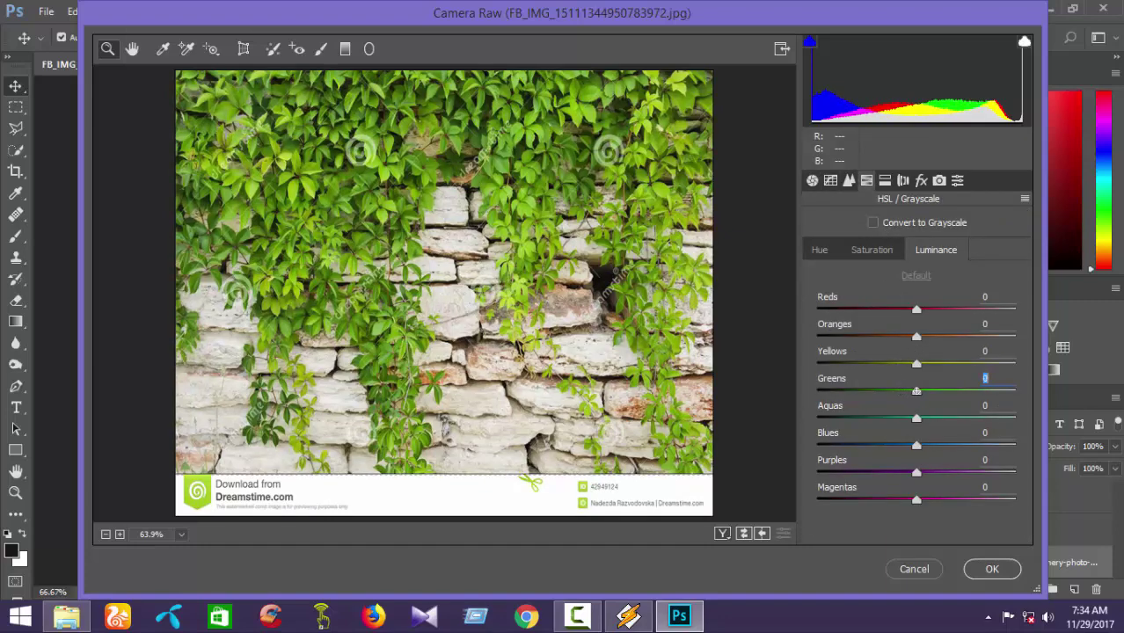
{"action": "left_click", "coordinate": [870, 255]}
{"action": "left_click", "coordinate": [977, 390]}
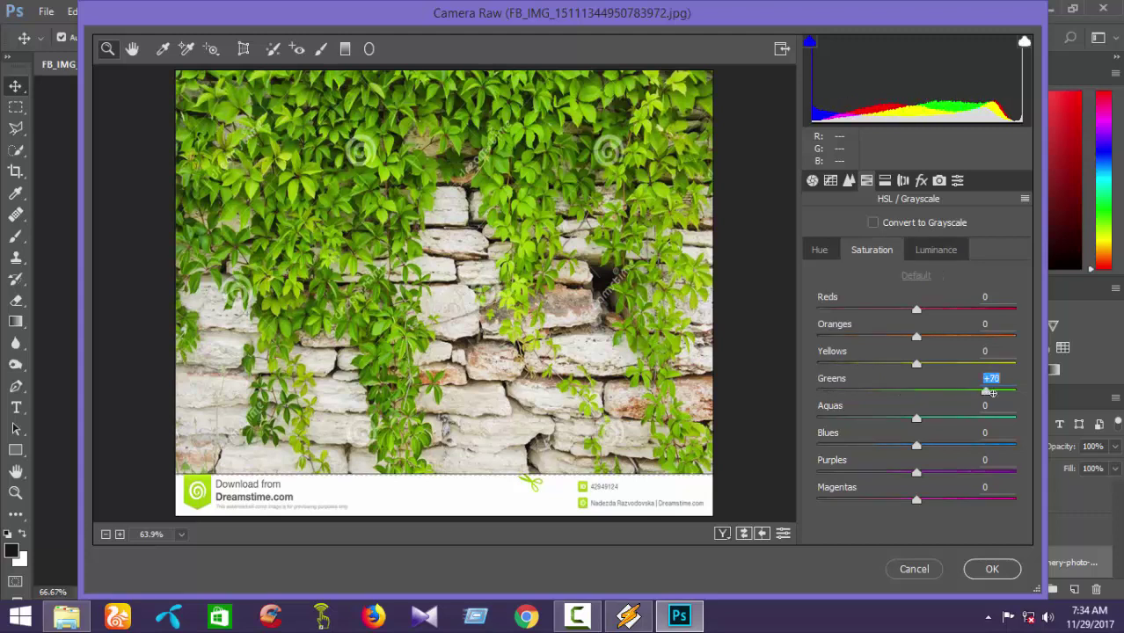
{"action": "left_click_drag", "start_coordinate": [976, 390], "coordinate": [994, 390]}
{"action": "left_click_drag", "start_coordinate": [916, 445], "coordinate": [926, 447]}
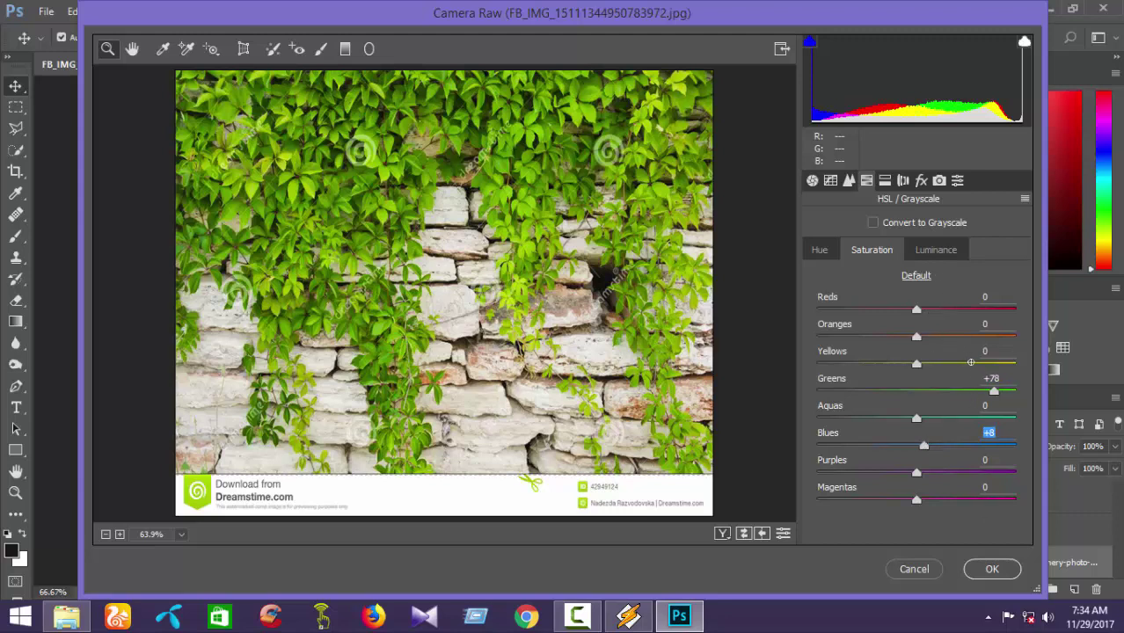
{"action": "left_click_drag", "start_coordinate": [971, 364], "coordinate": [992, 363]}
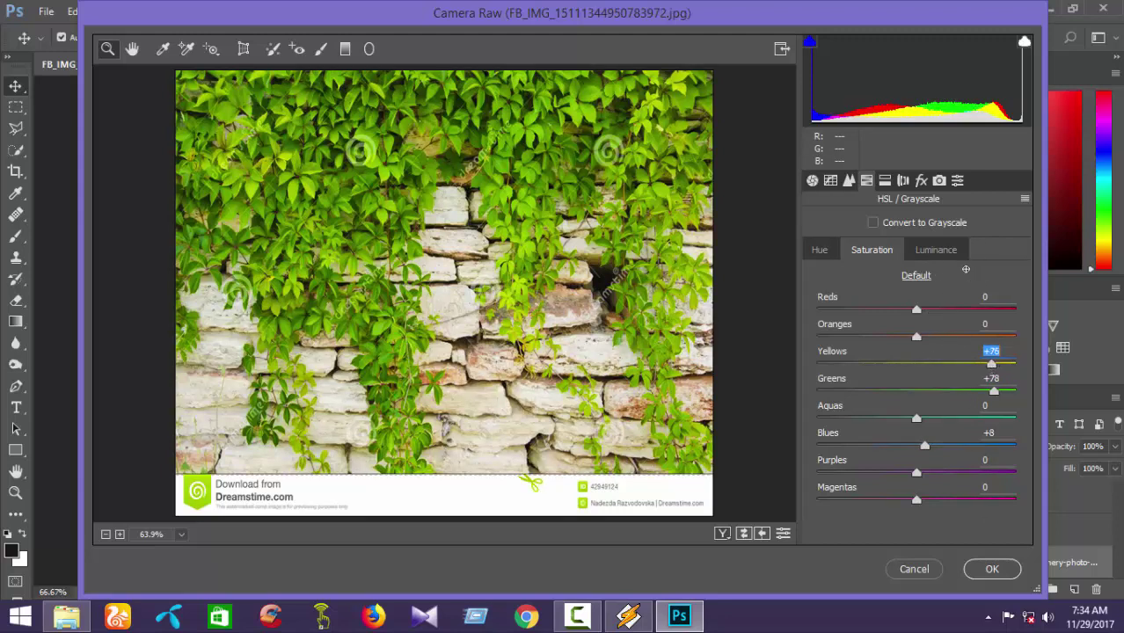
{"action": "left_click", "coordinate": [1008, 565]}
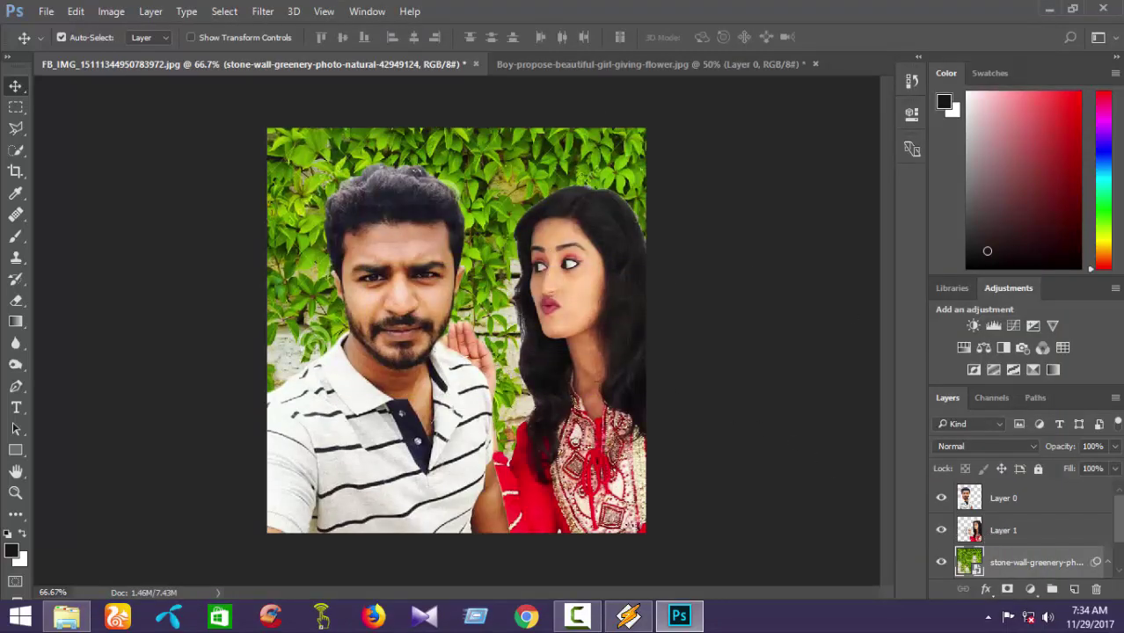
Apply a Gaussian Blur with a radius of about 4.7 pixels to the stone-wall background layer.
{"action": "left_click", "coordinate": [262, 11]}
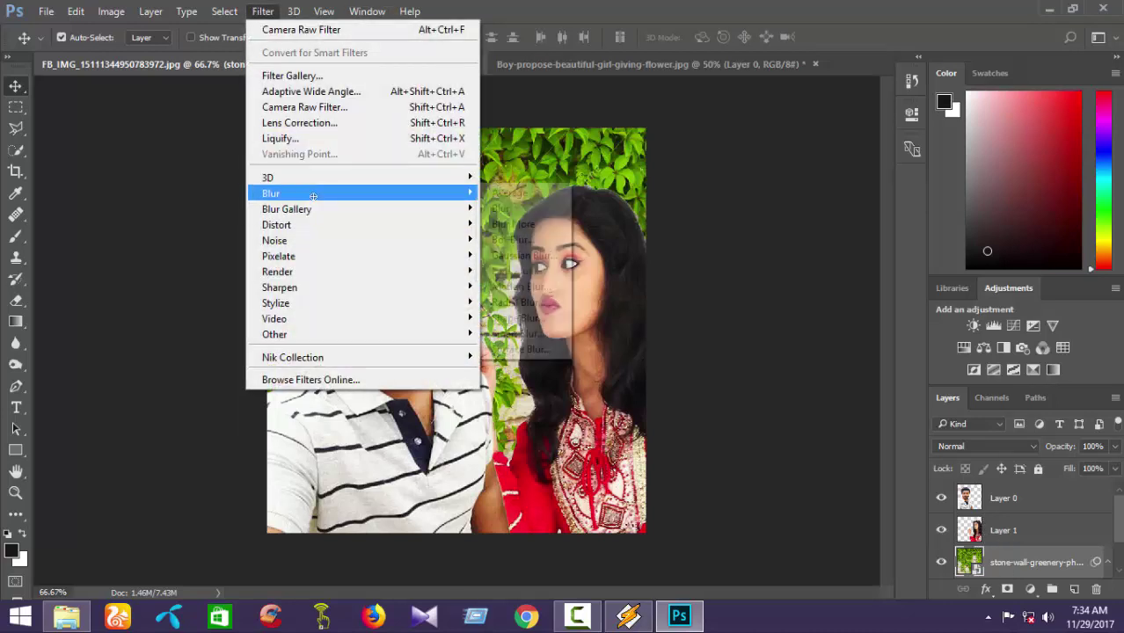
{"action": "mouse_move", "coordinate": [313, 195]}
{"action": "left_click", "coordinate": [519, 255]}
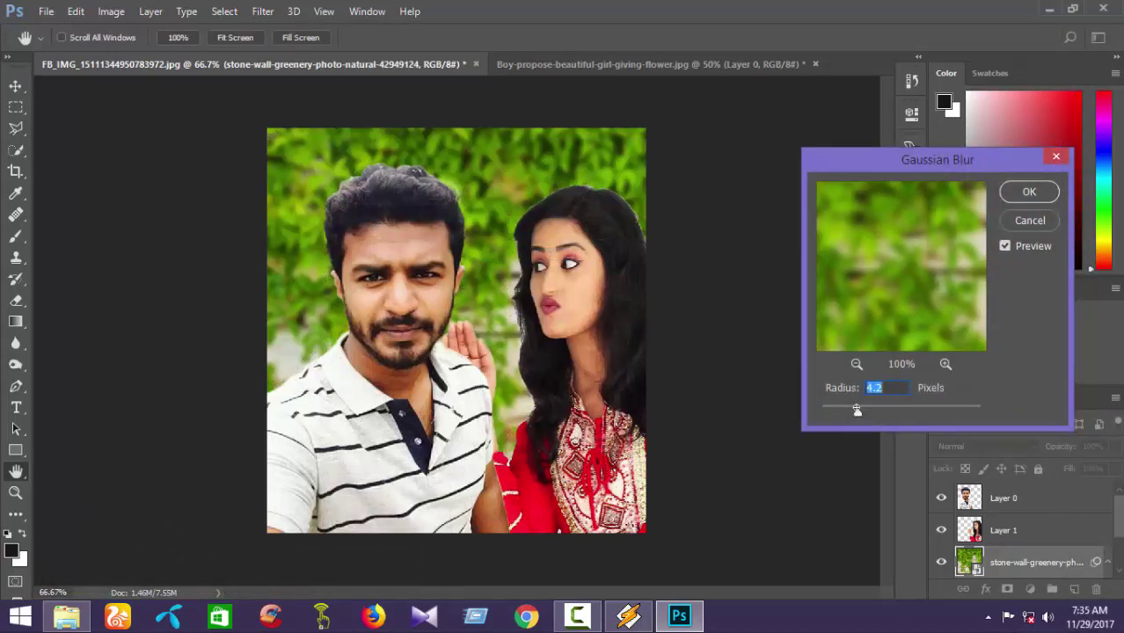
{"action": "mouse_move", "coordinate": [856, 410]}
{"action": "left_mouse_down"}
{"action": "mouse_move", "coordinate": [976, 412]}
{"action": "mouse_move", "coordinate": [844, 405]}
{"action": "mouse_move", "coordinate": [874, 411]}
{"action": "mouse_move", "coordinate": [857, 412]}
{"action": "left_mouse_up"}
{"action": "left_click", "coordinate": [856, 409]}
{"action": "left_click", "coordinate": [853, 410]}
{"action": "mouse_move", "coordinate": [854, 410]}
{"action": "left_mouse_down"}
{"action": "mouse_move", "coordinate": [868, 413]}
{"action": "mouse_move", "coordinate": [853, 412]}
{"action": "left_mouse_up"}
{"action": "left_click_drag", "start_coordinate": [858, 412], "coordinate": [862, 412]}
{"action": "left_click", "coordinate": [1041, 183]}
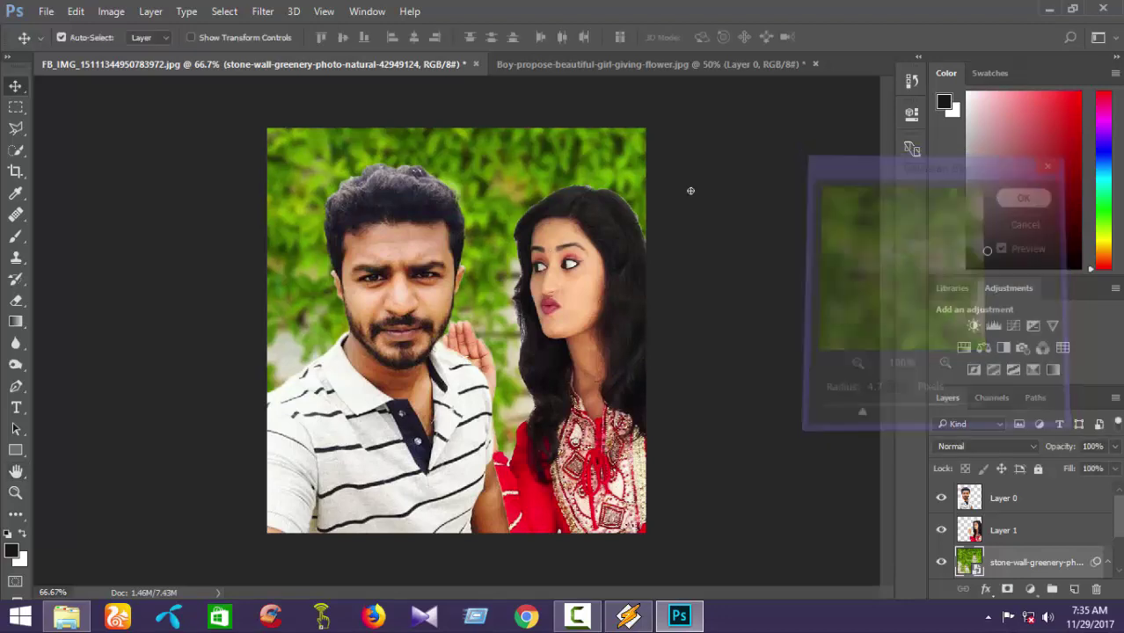
Scale the man's layer down to about 94% width and 96% height, keeping its lower-left corner anchored.
{"action": "left_click", "coordinate": [1001, 497]}
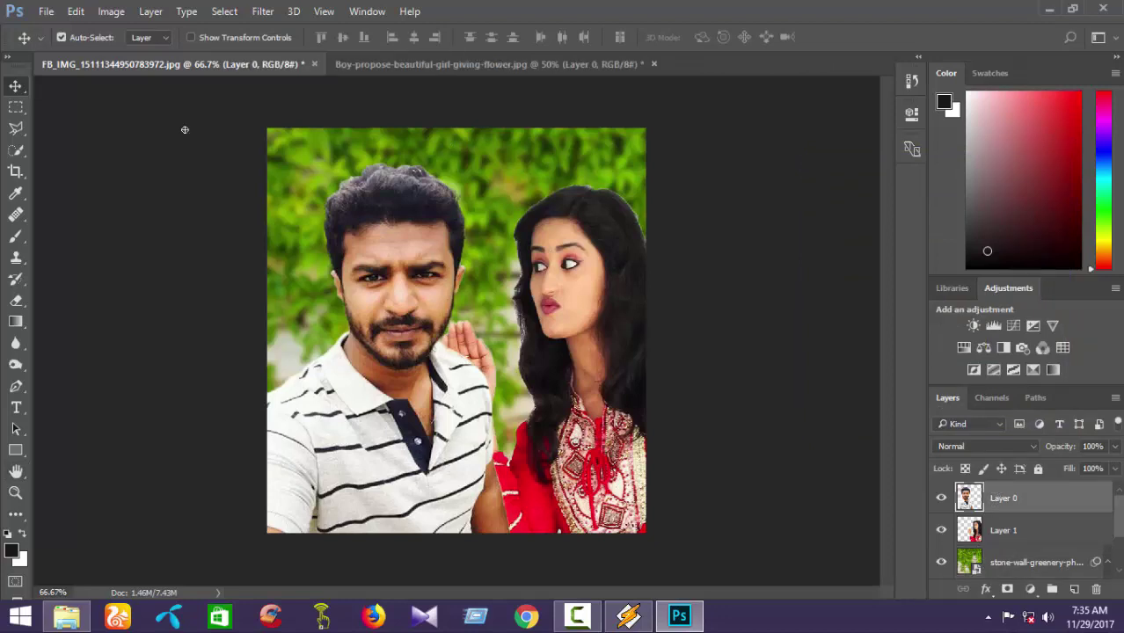
{"action": "left_click", "coordinate": [210, 35]}
{"action": "left_click_drag", "start_coordinate": [508, 161], "coordinate": [495, 178]}
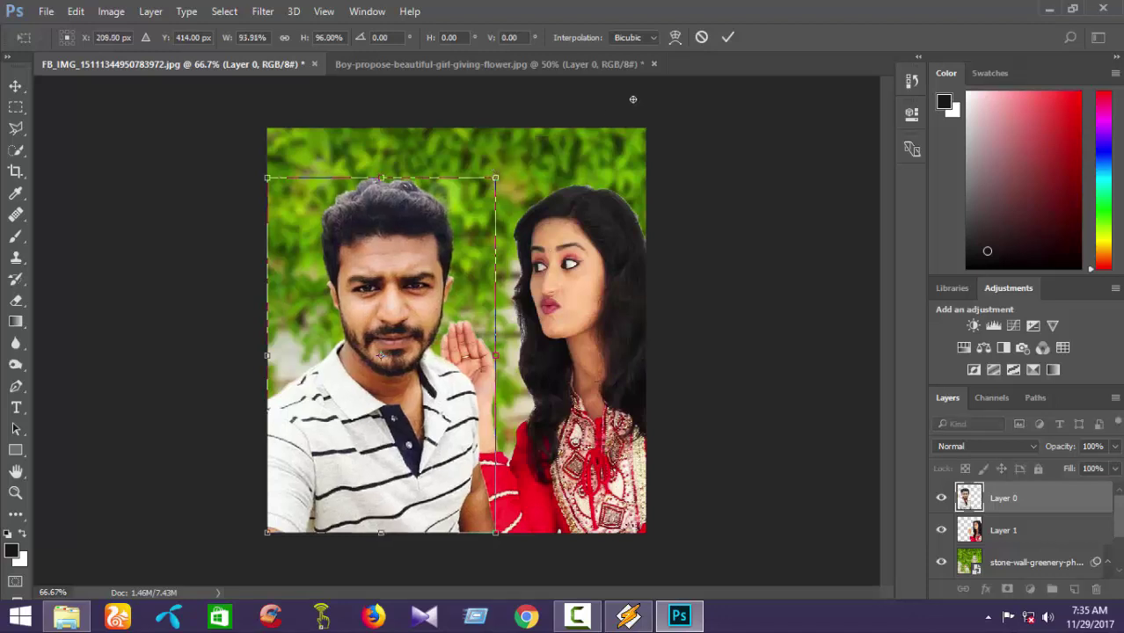
{"action": "left_click", "coordinate": [728, 39]}
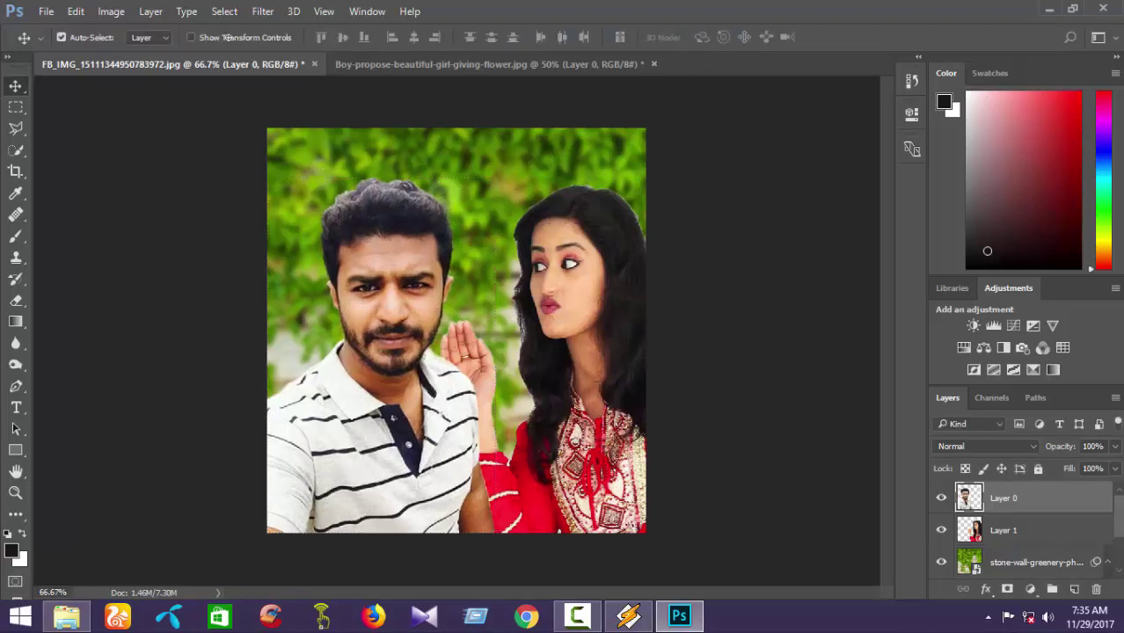
Move the woman's layer lower and closer to the man, and scale it to about 96% width and 101% height.
{"action": "left_click", "coordinate": [561, 296]}
{"action": "left_click", "coordinate": [191, 38]}
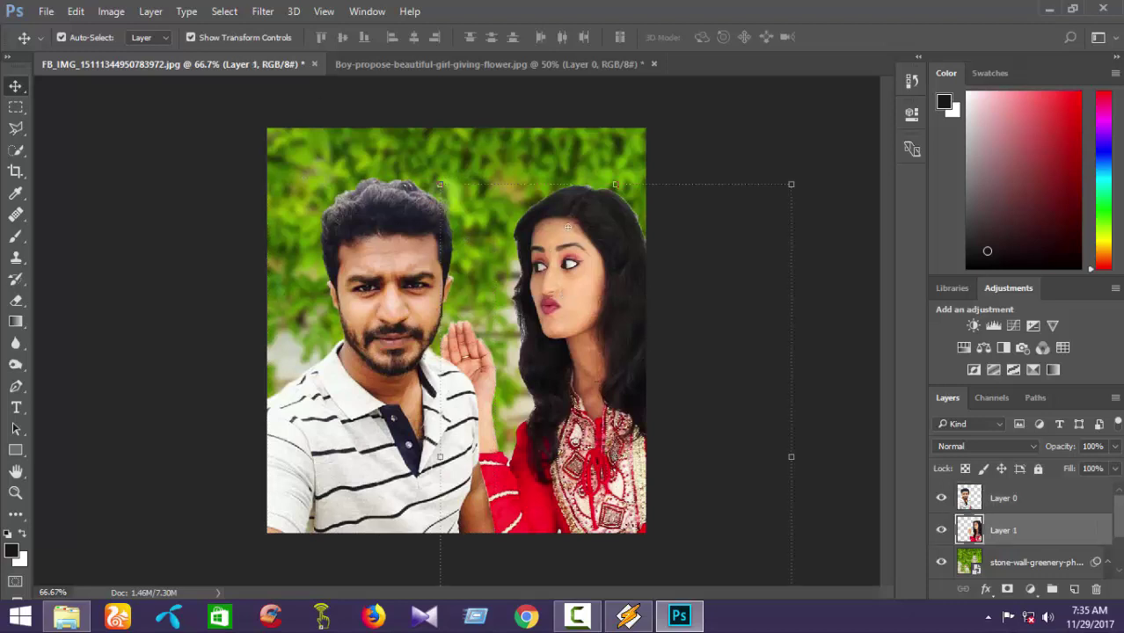
{"action": "left_click_drag", "start_coordinate": [594, 289], "coordinate": [564, 325]}
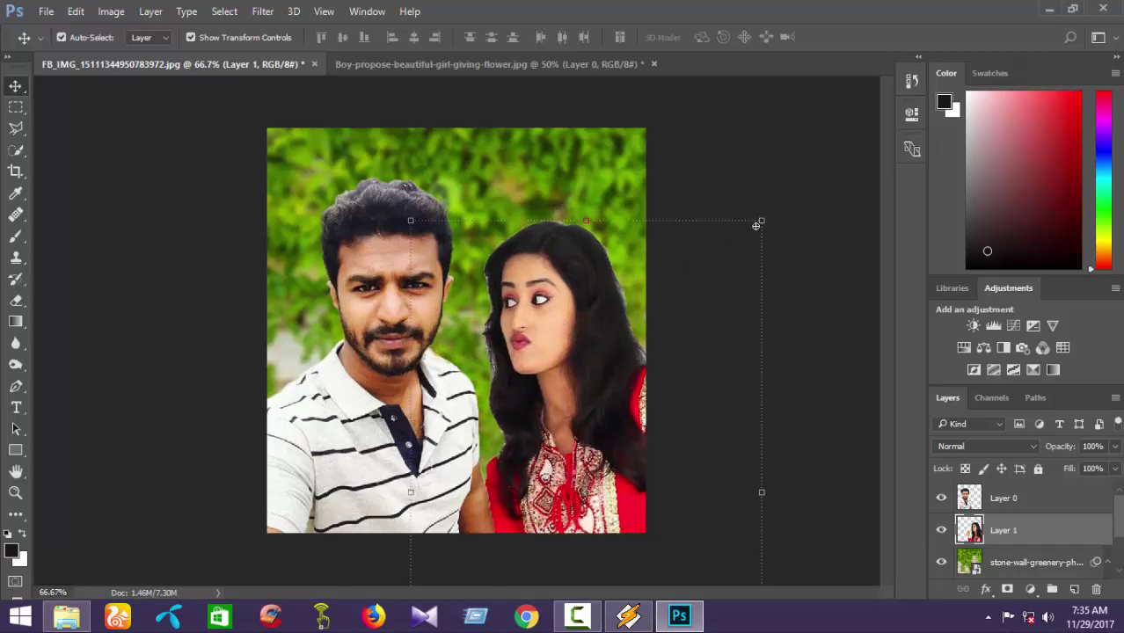
{"action": "mouse_move", "coordinate": [762, 221]}
{"action": "left_mouse_down"}
{"action": "mouse_move", "coordinate": [700, 247]}
{"action": "mouse_move", "coordinate": [724, 244]}
{"action": "mouse_move", "coordinate": [748, 215]}
{"action": "left_mouse_up"}
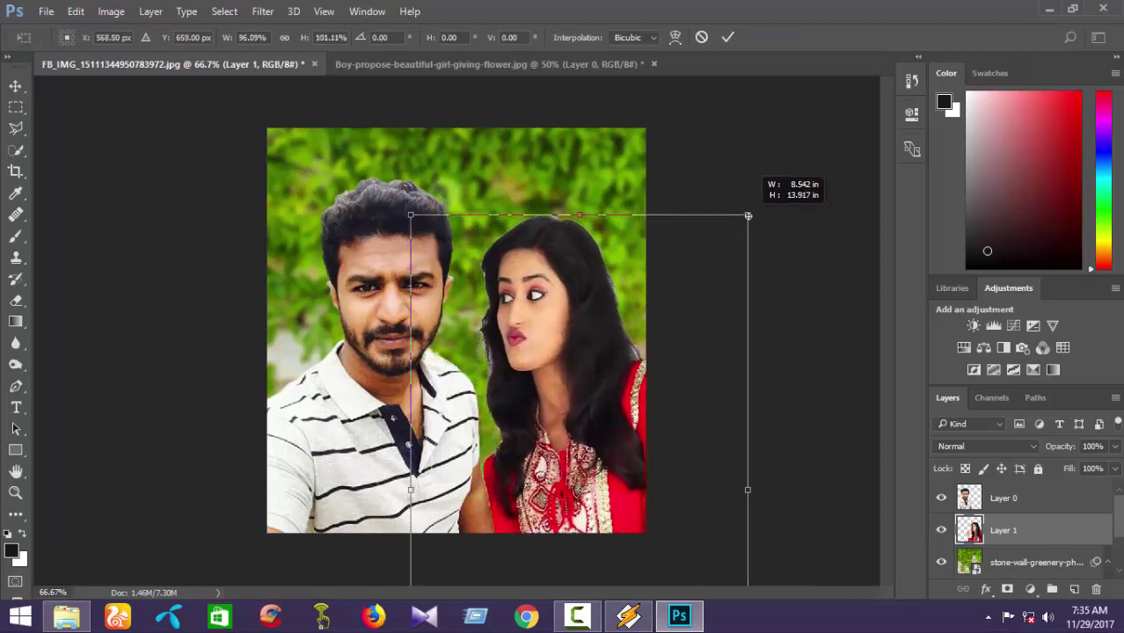
{"action": "left_click_drag", "start_coordinate": [563, 427], "coordinate": [572, 455]}
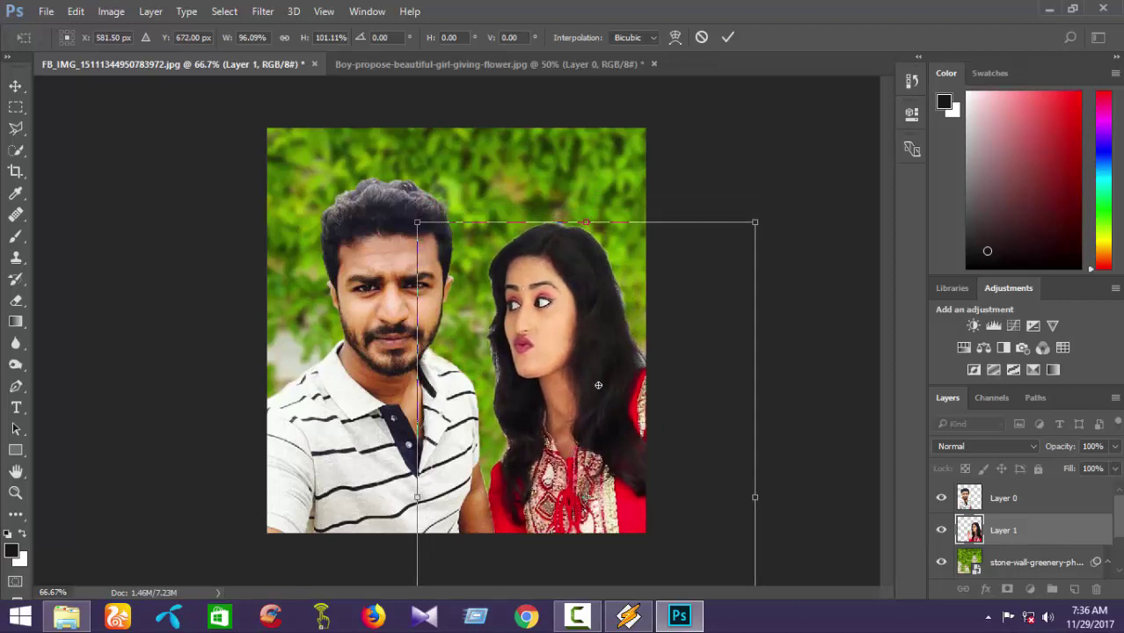
{"action": "left_click", "coordinate": [727, 37]}
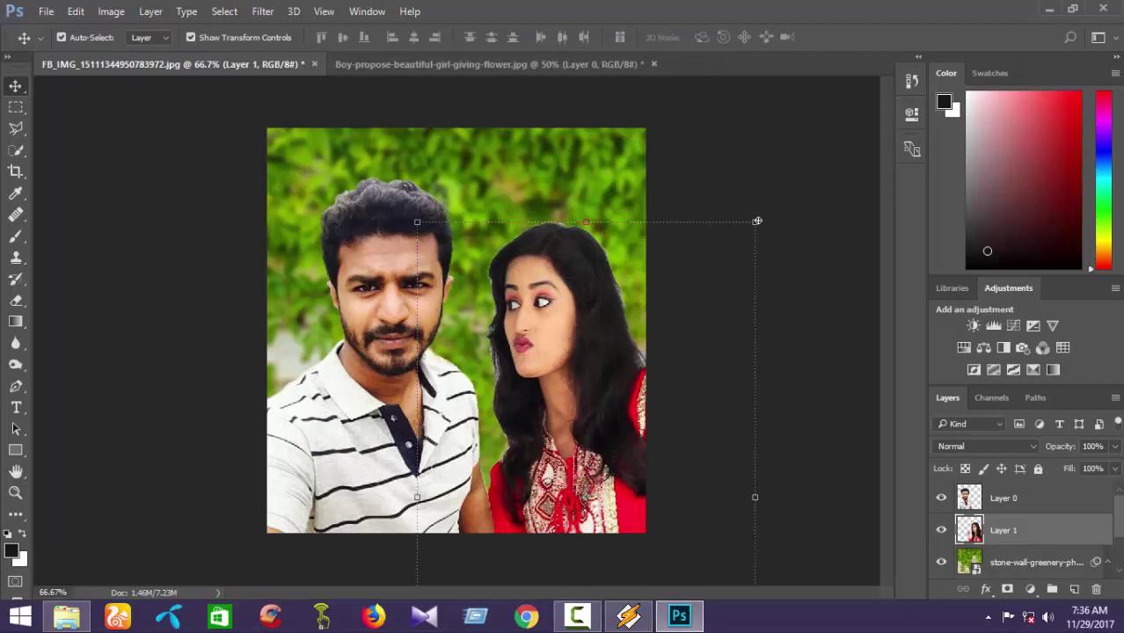
Scale the woman's layer to about 106% width and 101% height, and hide the transform controls.
{"action": "left_click_drag", "start_coordinate": [757, 220], "coordinate": [775, 216]}
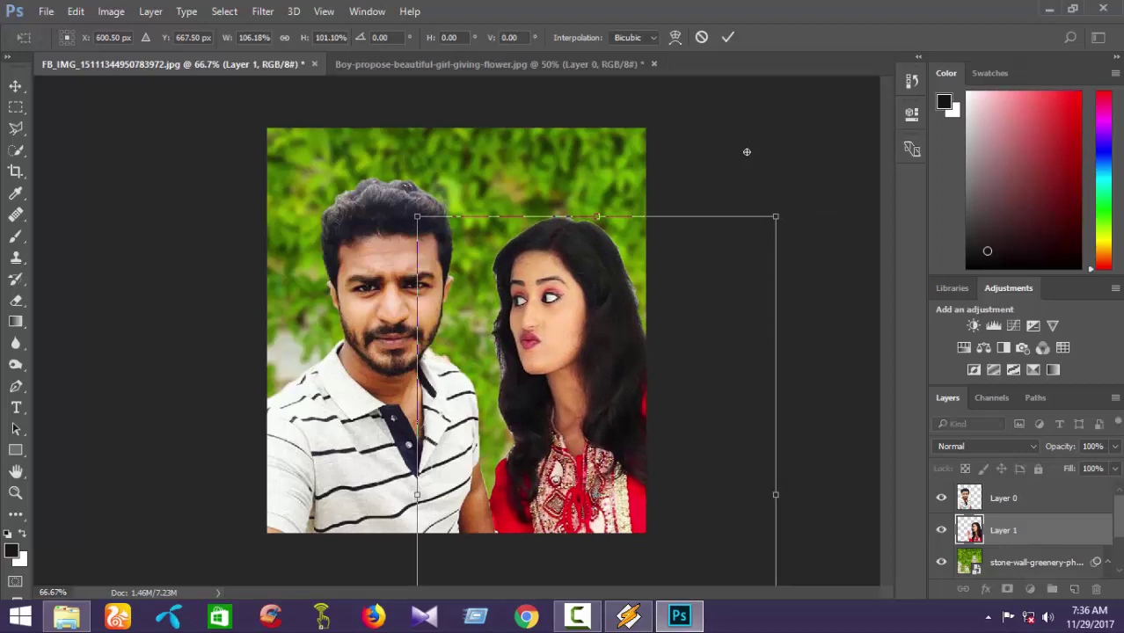
{"action": "left_click", "coordinate": [728, 37]}
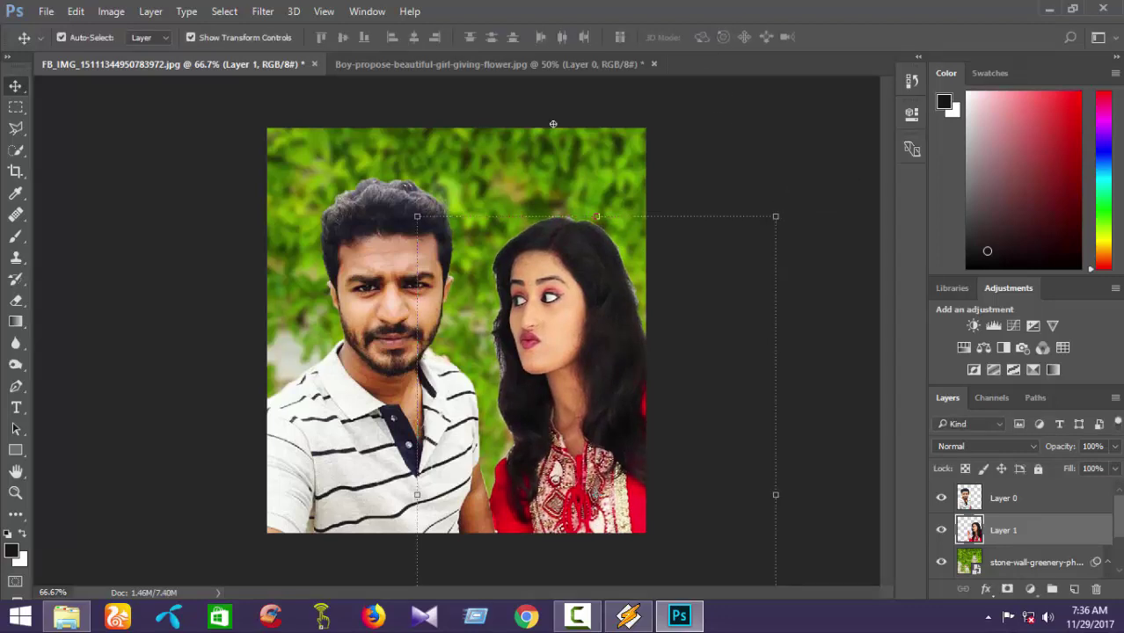
{"action": "left_click", "coordinate": [191, 37]}
Reposition the woman slightly lower beside the man and fine-tune her vertical placement in small nudges.
{"action": "left_click_drag", "start_coordinate": [581, 364], "coordinate": [572, 391]}
{"action": "key", "text": "Up"}
{"action": "key", "text": "Up"}
{"action": "key", "text": "Up"}
{"action": "key", "text": "Up"}
{"action": "key", "text": "Up"}
{"action": "key", "text": "Up"}
{"action": "key", "text": "Up"}
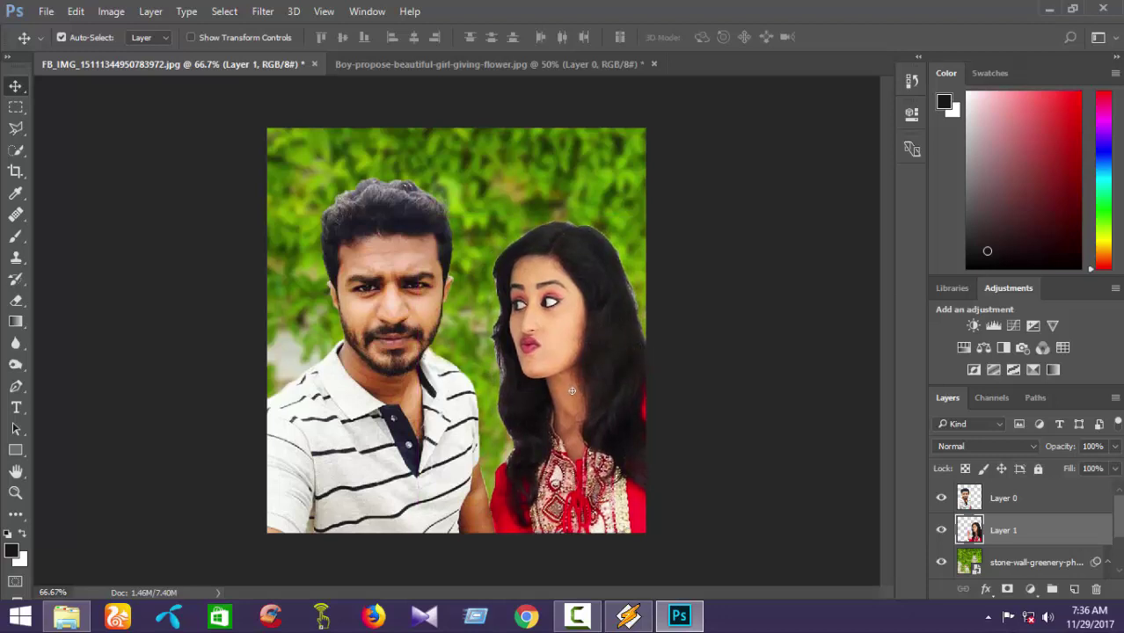
{"action": "key", "text": "Down"}
{"action": "key", "text": "Down"}
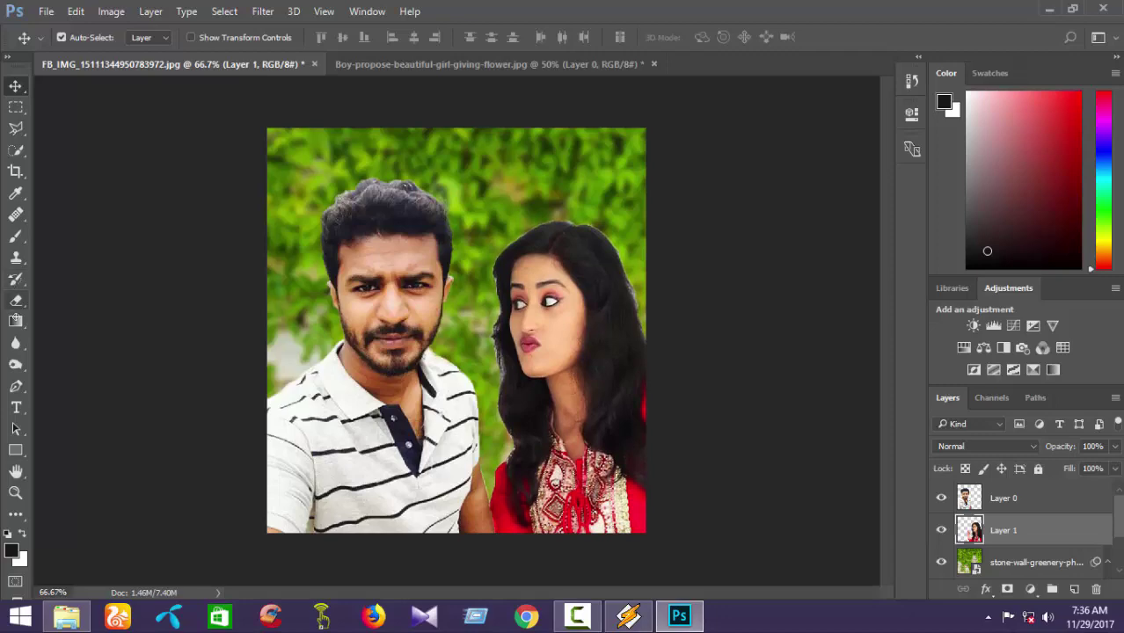
Erase the light fringe along the outer right edge of the woman's hair with a 21 px eraser.
{"action": "key", "text": "ctrl+plus"}
{"action": "key", "text": "ctrl+plus"}
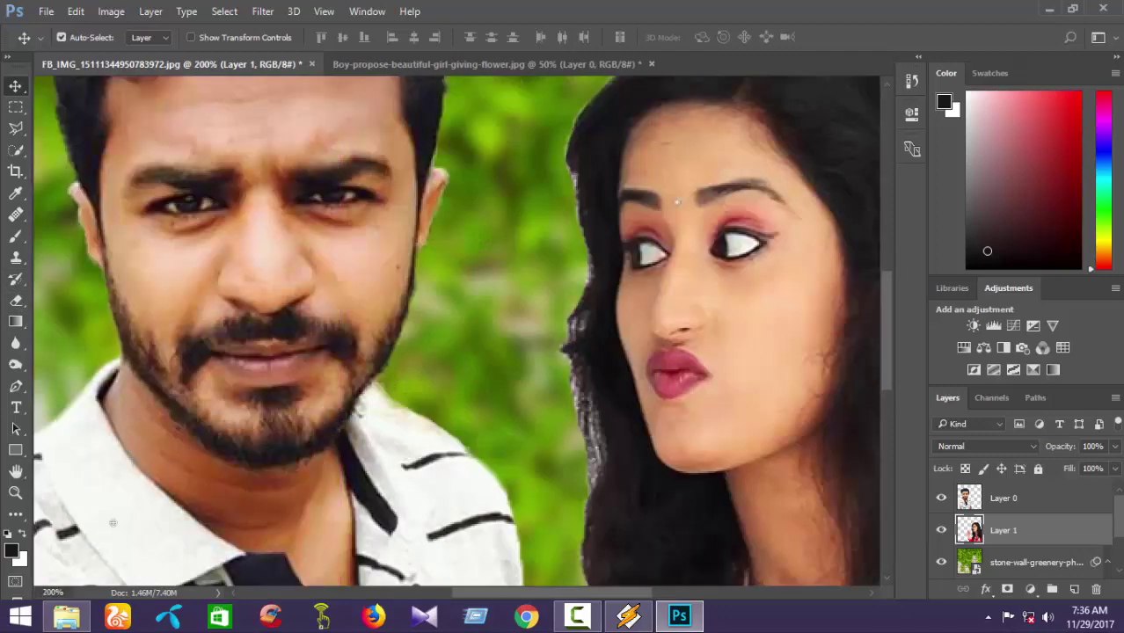
{"action": "left_click_drag", "start_coordinate": [503, 594], "coordinate": [580, 595]}
{"action": "key", "text": "e"}
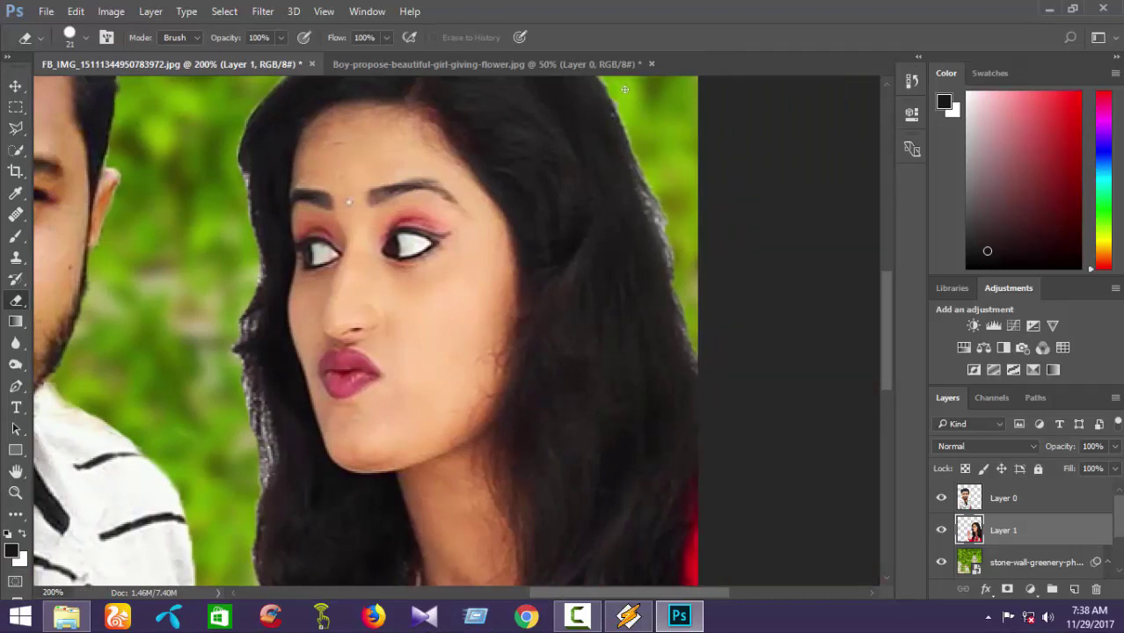
{"action": "left_click_drag", "start_coordinate": [654, 151], "coordinate": [688, 268]}
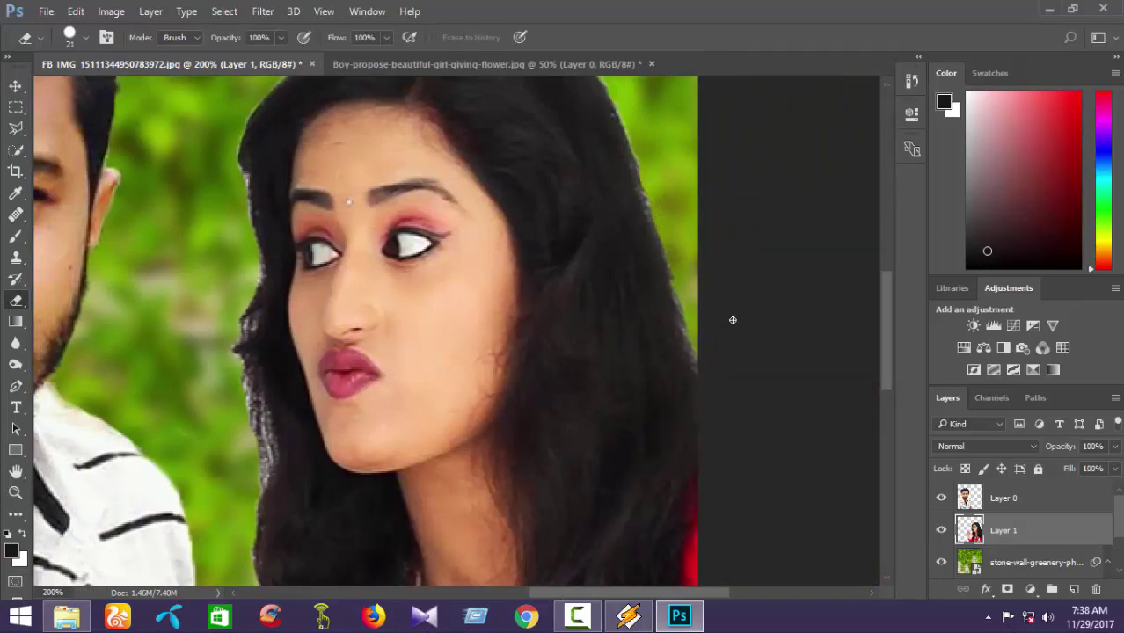
Erase the leftover fringe along the crown and the man-facing edge of the woman's hair.
{"action": "scroll", "coordinate": [197, 233], "scroll_direction": "up", "scroll_amount": 5}
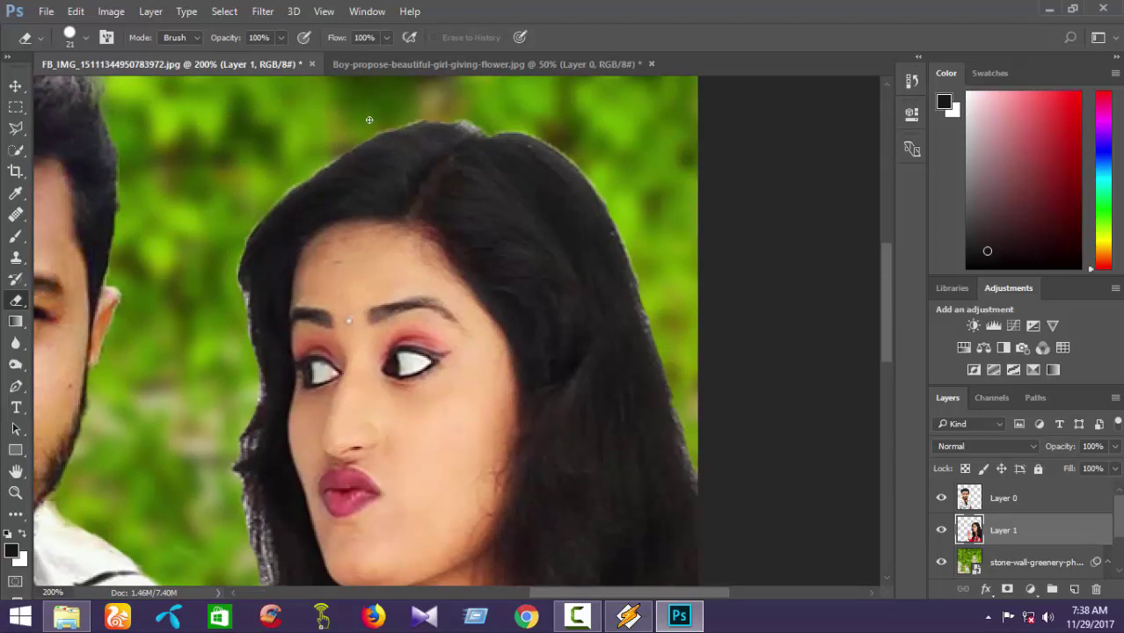
{"action": "left_click_drag", "start_coordinate": [461, 107], "coordinate": [497, 114]}
{"action": "scroll", "coordinate": [183, 301], "scroll_direction": "down", "scroll_amount": 2}
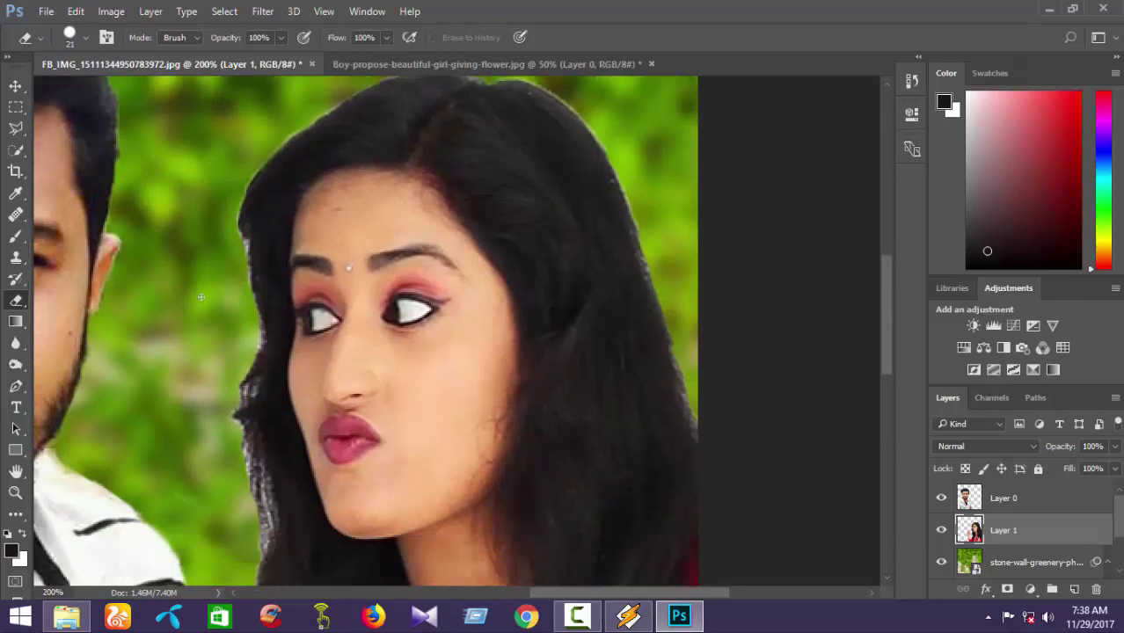
{"action": "scroll", "coordinate": [213, 289], "scroll_direction": "down", "scroll_amount": 2}
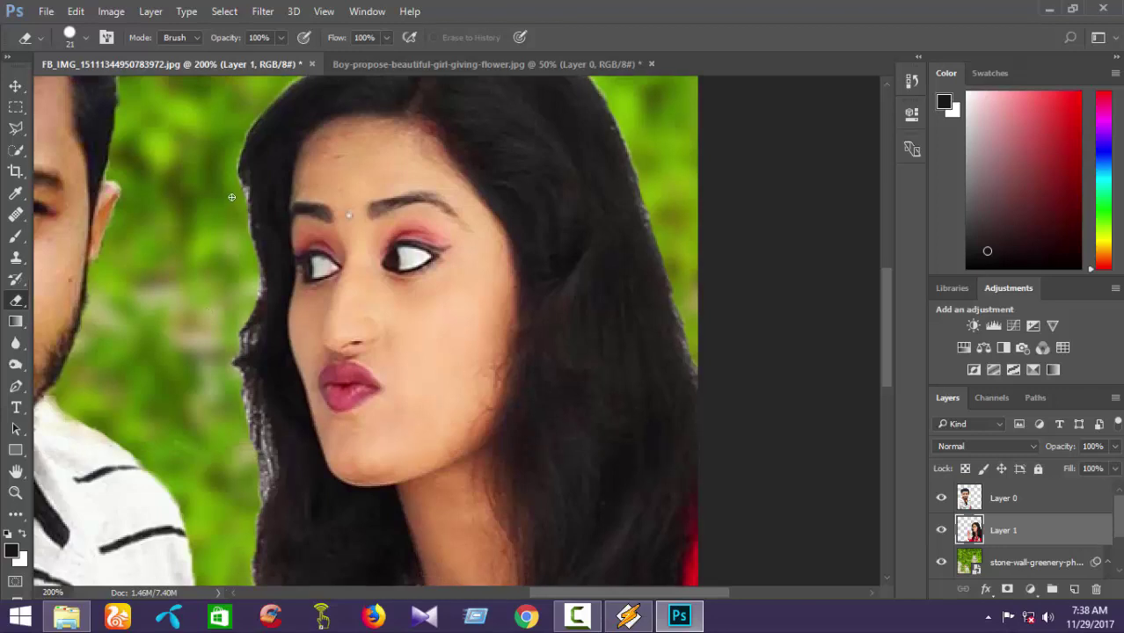
{"action": "left_click_drag", "start_coordinate": [231, 196], "coordinate": [235, 257]}
{"action": "mouse_move", "coordinate": [219, 363]}
{"action": "left_mouse_down"}
{"action": "mouse_move", "coordinate": [257, 440]}
{"action": "mouse_move", "coordinate": [238, 510]}
{"action": "left_mouse_up"}
{"action": "scroll", "coordinate": [238, 510], "scroll_direction": "down", "scroll_amount": 4}
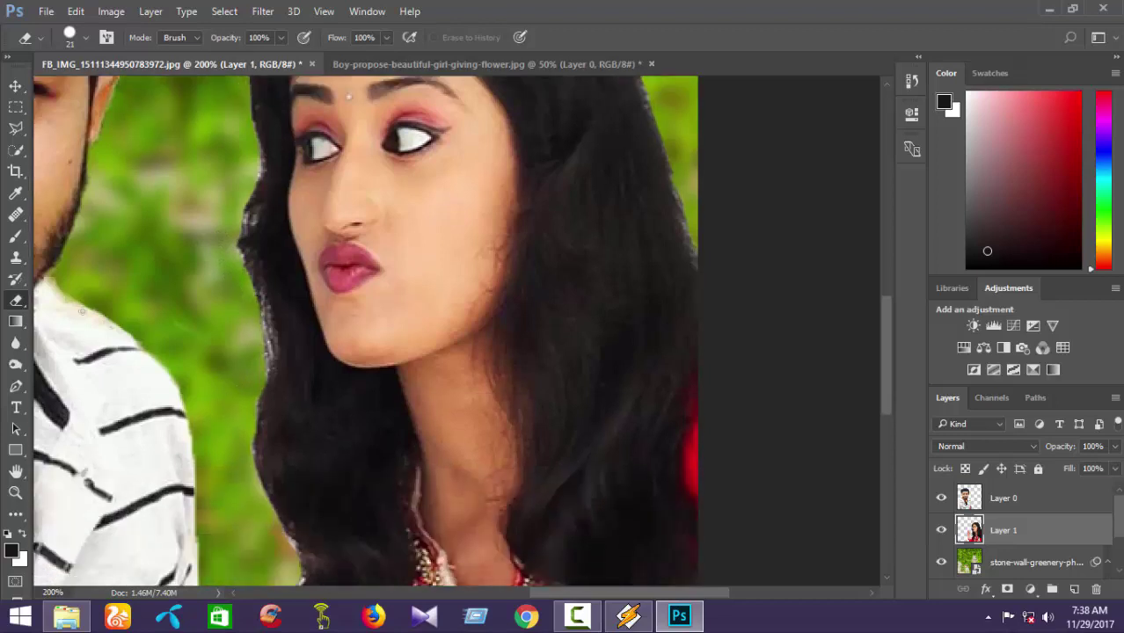
Smudge the woman's hair edge beside her cheek and mouth, using the Smudge tool at 16 px and 42% strength.
{"action": "right_click", "coordinate": [16, 343]}
{"action": "left_click", "coordinate": [93, 369]}
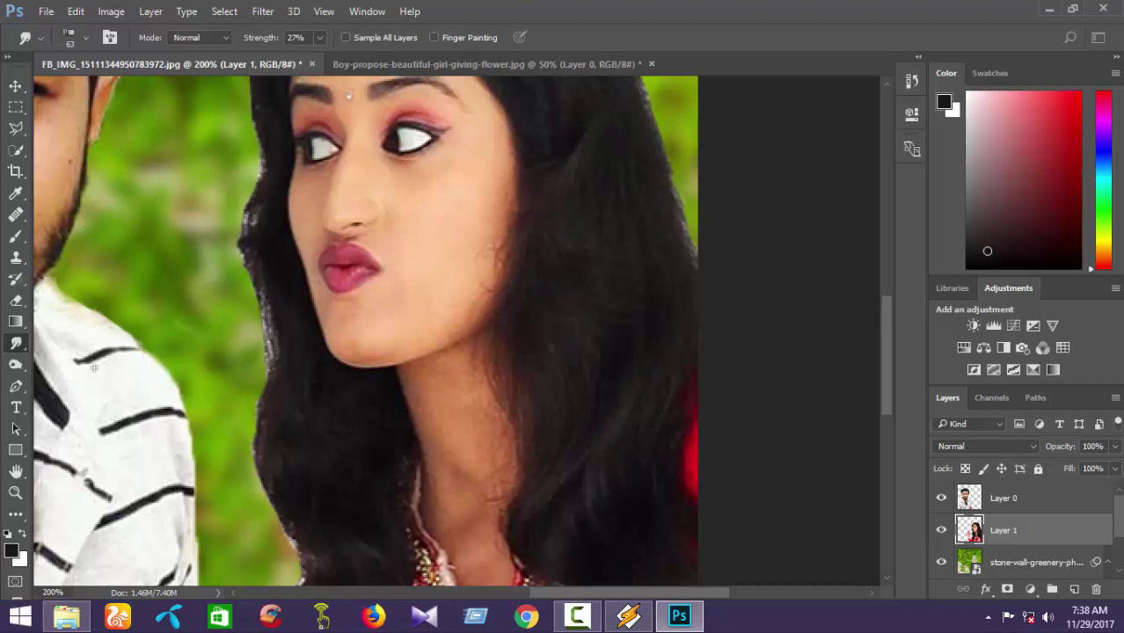
{"action": "right_click", "coordinate": [266, 305]}
{"action": "left_click", "coordinate": [366, 340]}
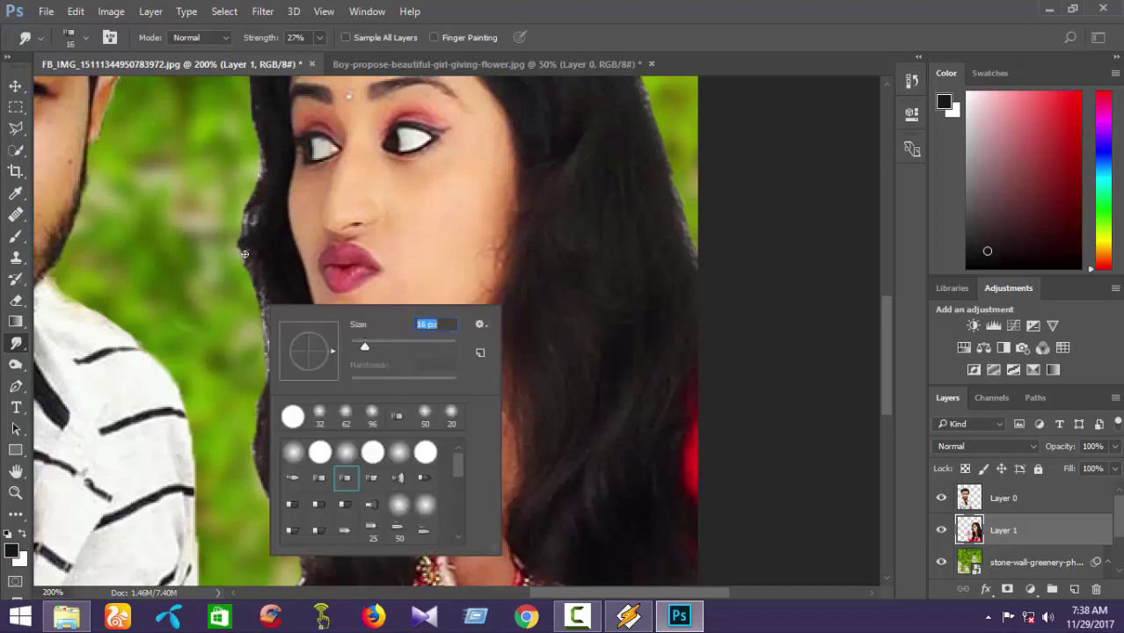
{"action": "left_click", "coordinate": [266, 160]}
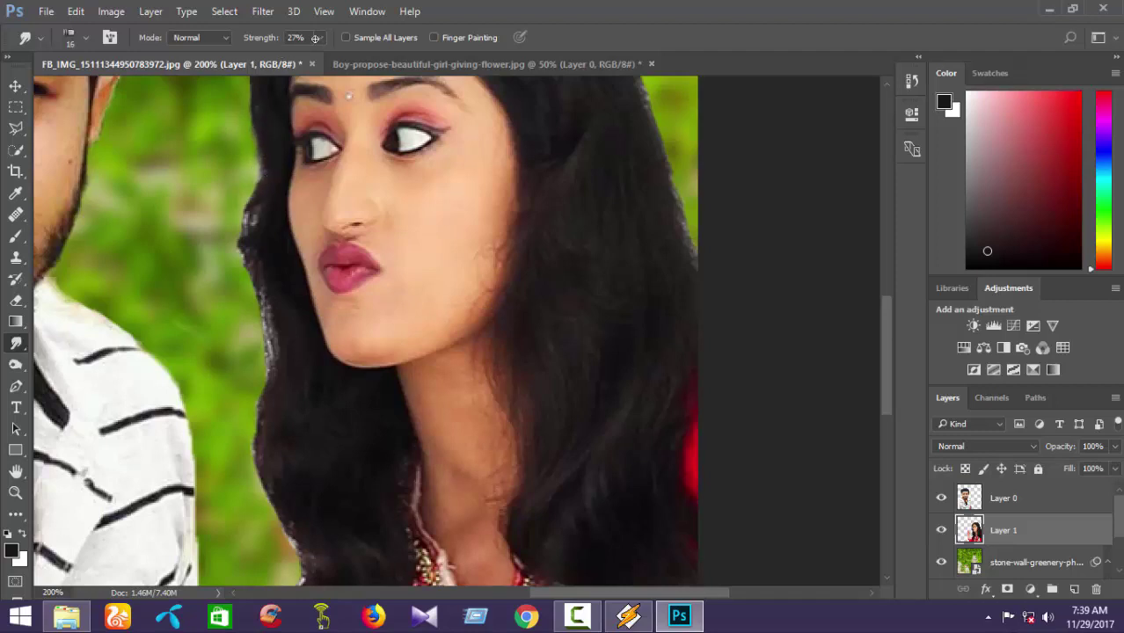
{"action": "left_click", "coordinate": [319, 38]}
{"action": "left_click_drag", "start_coordinate": [319, 57], "coordinate": [331, 57]}
{"action": "left_click", "coordinate": [266, 155]}
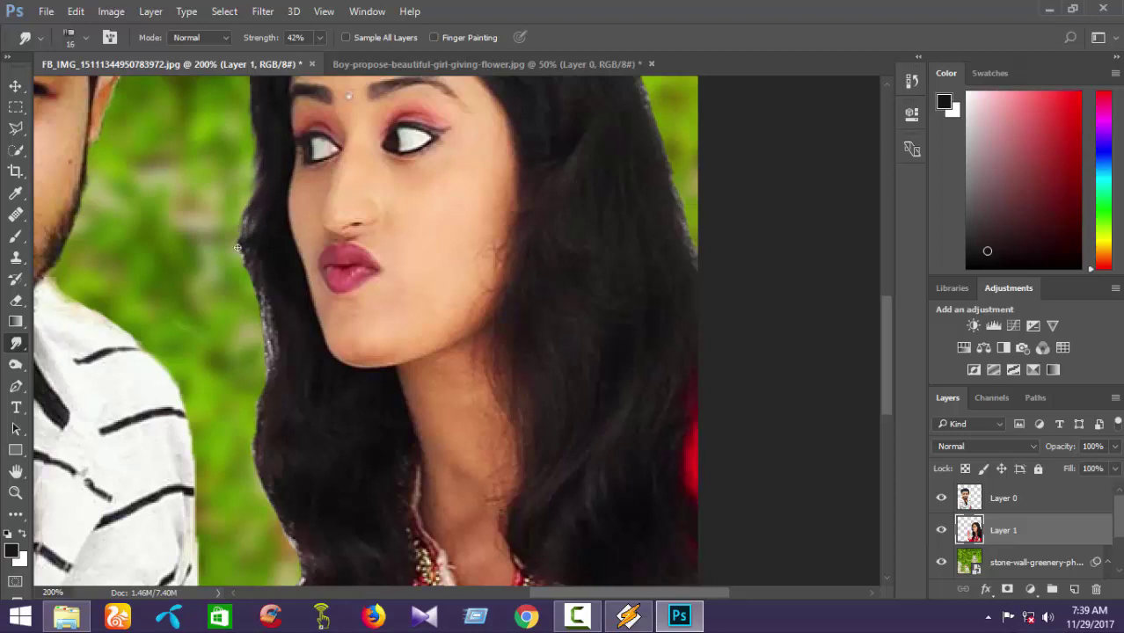
{"action": "mouse_move", "coordinate": [256, 243]}
{"action": "left_mouse_down"}
{"action": "mouse_move", "coordinate": [236, 282]}
{"action": "mouse_move", "coordinate": [258, 254]}
{"action": "mouse_move", "coordinate": [241, 318]}
{"action": "mouse_move", "coordinate": [263, 266]}
{"action": "mouse_move", "coordinate": [255, 308]}
{"action": "mouse_move", "coordinate": [280, 275]}
{"action": "mouse_move", "coordinate": [262, 320]}
{"action": "mouse_move", "coordinate": [279, 294]}
{"action": "mouse_move", "coordinate": [266, 320]}
{"action": "mouse_move", "coordinate": [253, 308]}
{"action": "mouse_move", "coordinate": [278, 294]}
{"action": "mouse_move", "coordinate": [272, 334]}
{"action": "mouse_move", "coordinate": [284, 299]}
{"action": "mouse_move", "coordinate": [270, 349]}
{"action": "mouse_move", "coordinate": [288, 311]}
{"action": "mouse_move", "coordinate": [274, 371]}
{"action": "mouse_move", "coordinate": [284, 313]}
{"action": "mouse_move", "coordinate": [276, 361]}
{"action": "mouse_move", "coordinate": [274, 291]}
{"action": "mouse_move", "coordinate": [269, 340]}
{"action": "mouse_move", "coordinate": [268, 322]}
{"action": "mouse_move", "coordinate": [283, 258]}
{"action": "mouse_move", "coordinate": [267, 295]}
{"action": "mouse_move", "coordinate": [281, 256]}
{"action": "mouse_move", "coordinate": [256, 348]}
{"action": "left_mouse_up"}
Smudge the lower man-facing hair edge from the woman's chin down to her red shoulder to soften the cutout.
{"action": "scroll", "coordinate": [274, 290], "scroll_direction": "down", "scroll_amount": 3}
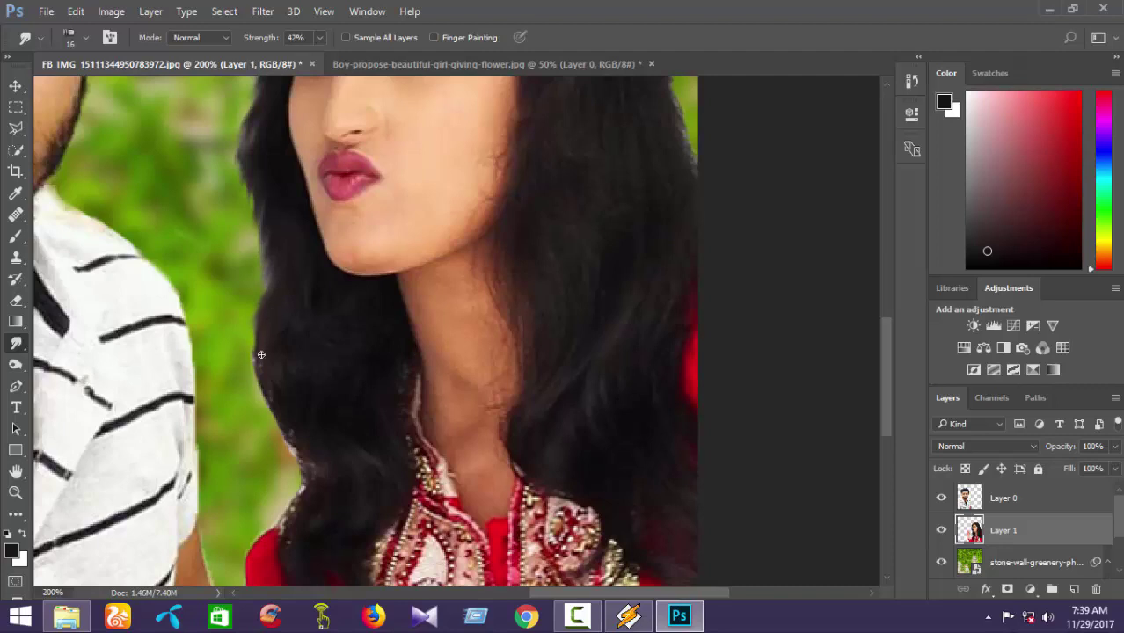
{"action": "scroll", "coordinate": [273, 335], "scroll_direction": "down", "scroll_amount": 2}
{"action": "mouse_move", "coordinate": [266, 281]}
{"action": "left_mouse_down"}
{"action": "mouse_move", "coordinate": [257, 322]}
{"action": "mouse_move", "coordinate": [272, 293]}
{"action": "mouse_move", "coordinate": [254, 304]}
{"action": "mouse_move", "coordinate": [265, 287]}
{"action": "mouse_move", "coordinate": [250, 324]}
{"action": "mouse_move", "coordinate": [259, 291]}
{"action": "mouse_move", "coordinate": [264, 355]}
{"action": "left_mouse_up"}
{"action": "scroll", "coordinate": [264, 355], "scroll_direction": "down", "scroll_amount": 2}
{"action": "mouse_move", "coordinate": [275, 288]}
{"action": "left_mouse_down"}
{"action": "mouse_move", "coordinate": [267, 321]}
{"action": "mouse_move", "coordinate": [277, 342]}
{"action": "mouse_move", "coordinate": [278, 300]}
{"action": "mouse_move", "coordinate": [283, 348]}
{"action": "mouse_move", "coordinate": [294, 328]}
{"action": "mouse_move", "coordinate": [287, 353]}
{"action": "left_mouse_up"}
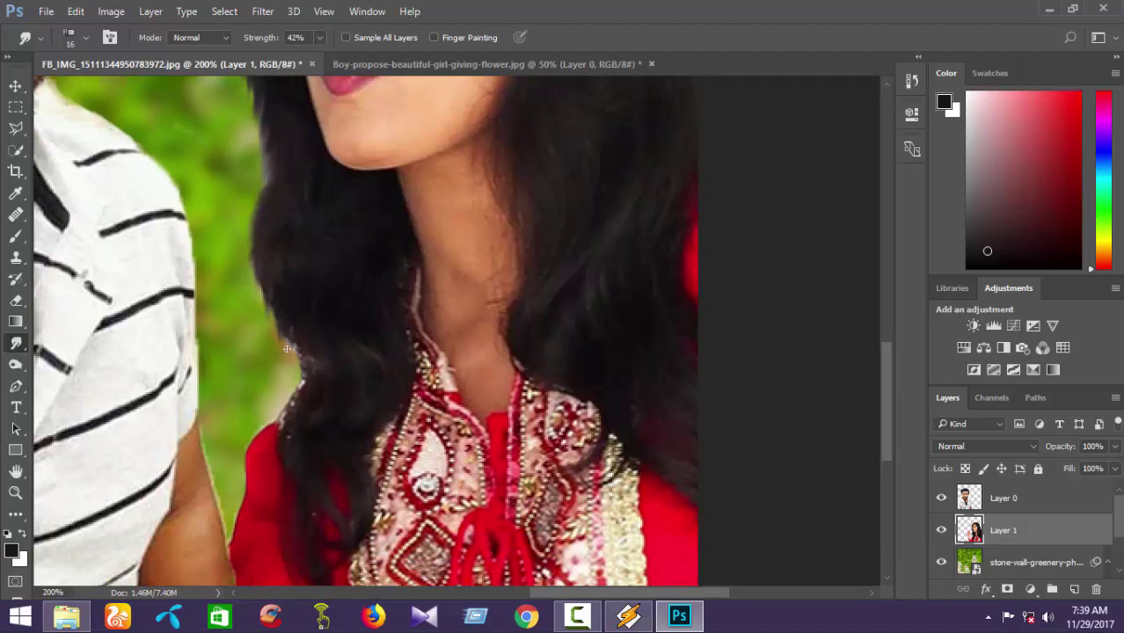
{"action": "scroll", "coordinate": [295, 303], "scroll_direction": "down", "scroll_amount": 1}
{"action": "mouse_move", "coordinate": [304, 287]}
{"action": "left_mouse_down"}
{"action": "mouse_move", "coordinate": [294, 355]}
{"action": "mouse_move", "coordinate": [291, 293]}
{"action": "mouse_move", "coordinate": [290, 378]}
{"action": "left_mouse_up"}
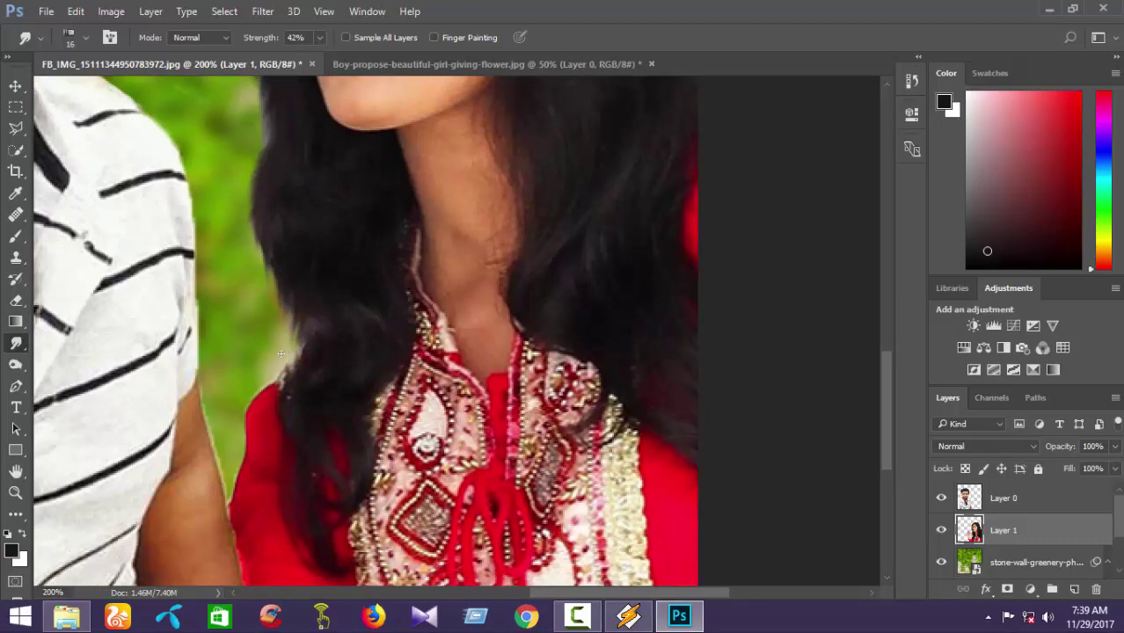
{"action": "scroll", "coordinate": [280, 354], "scroll_direction": "up", "scroll_amount": 5}
{"action": "mouse_move", "coordinate": [260, 226]}
{"action": "left_mouse_down"}
{"action": "mouse_move", "coordinate": [247, 319]}
{"action": "mouse_move", "coordinate": [262, 270]}
{"action": "mouse_move", "coordinate": [263, 300]}
{"action": "mouse_move", "coordinate": [263, 343]}
{"action": "left_mouse_up"}
Set the Smudge strength to 61% and pull fine wisps from the man-facing hair edge beside the woman's forehead and eye.
{"action": "scroll", "coordinate": [264, 246], "scroll_direction": "up", "scroll_amount": 2}
{"action": "scroll", "coordinate": [263, 145], "scroll_direction": "up", "scroll_amount": 2}
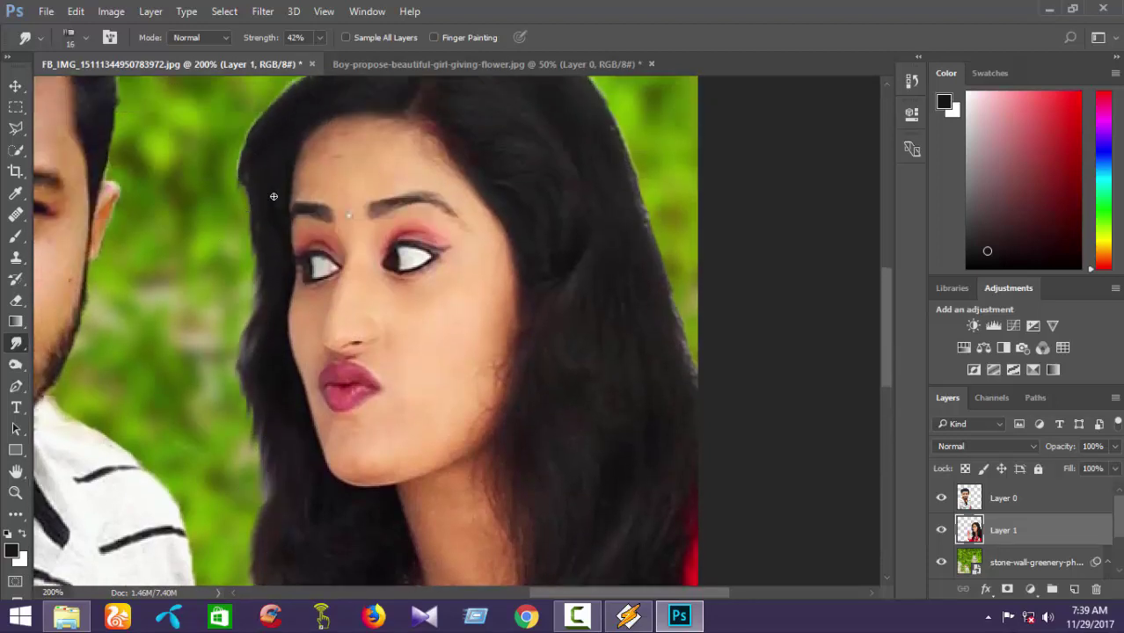
{"action": "right_click", "coordinate": [280, 178]}
{"action": "left_click", "coordinate": [320, 37]}
{"action": "left_click_drag", "start_coordinate": [317, 57], "coordinate": [332, 57]}
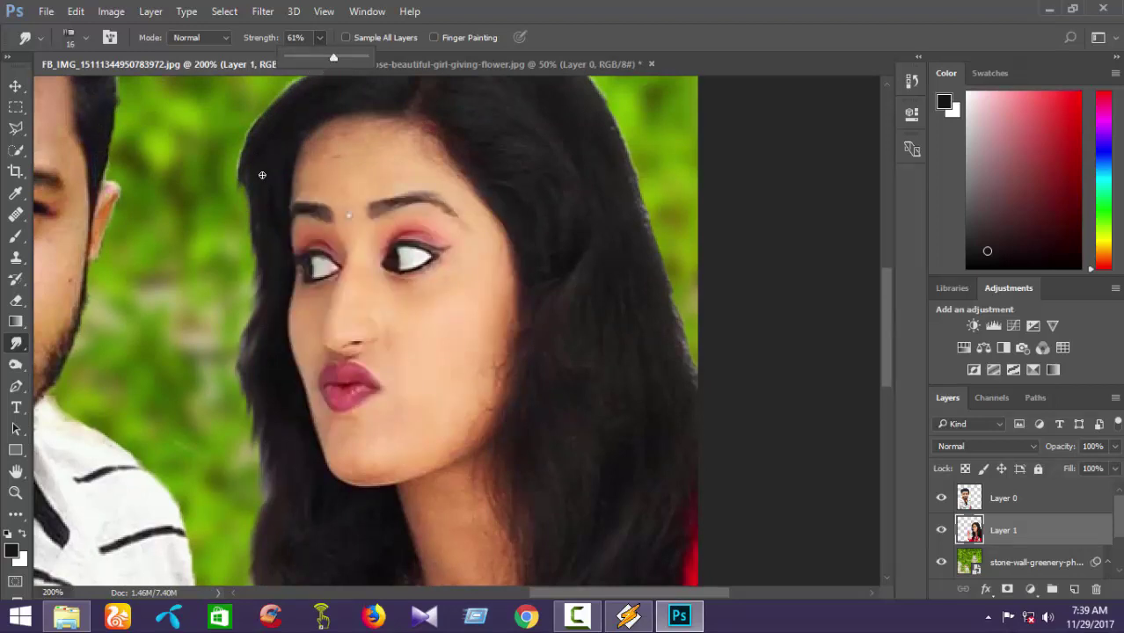
{"action": "left_click_drag", "start_coordinate": [256, 187], "coordinate": [241, 242]}
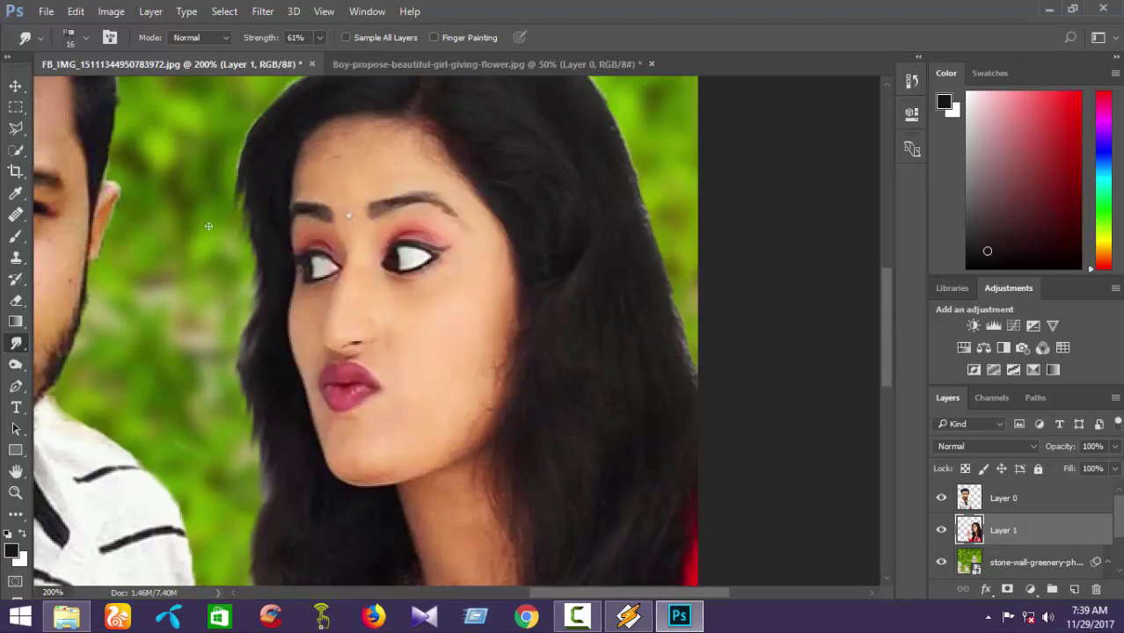
{"action": "mouse_move", "coordinate": [252, 185]}
{"action": "left_mouse_down"}
{"action": "mouse_move", "coordinate": [239, 268]}
{"action": "mouse_move", "coordinate": [256, 209]}
{"action": "mouse_move", "coordinate": [246, 268]}
{"action": "left_mouse_up"}
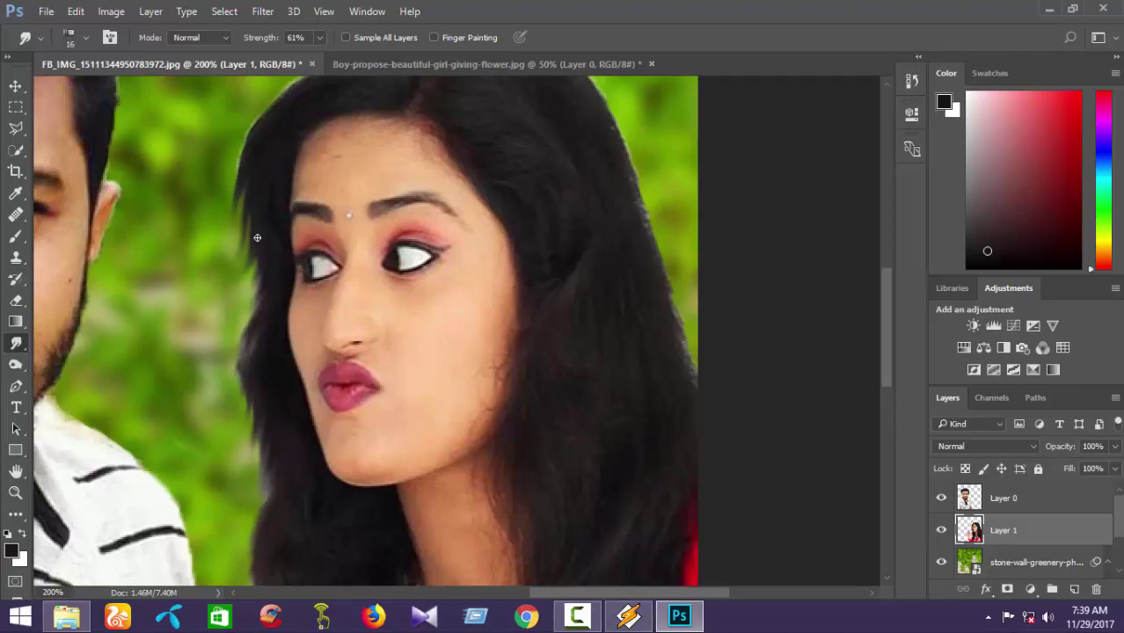
{"action": "key", "text": "ctrl+z"}
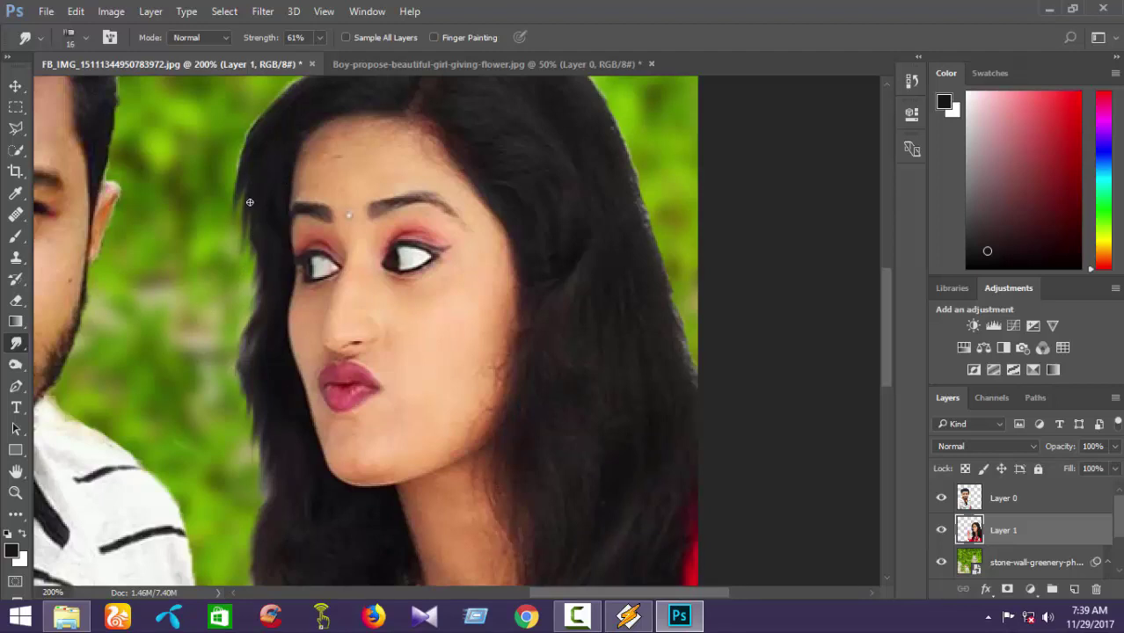
{"action": "left_click_drag", "start_coordinate": [243, 227], "coordinate": [240, 248]}
{"action": "scroll", "coordinate": [276, 207], "scroll_direction": "down", "scroll_amount": 2}
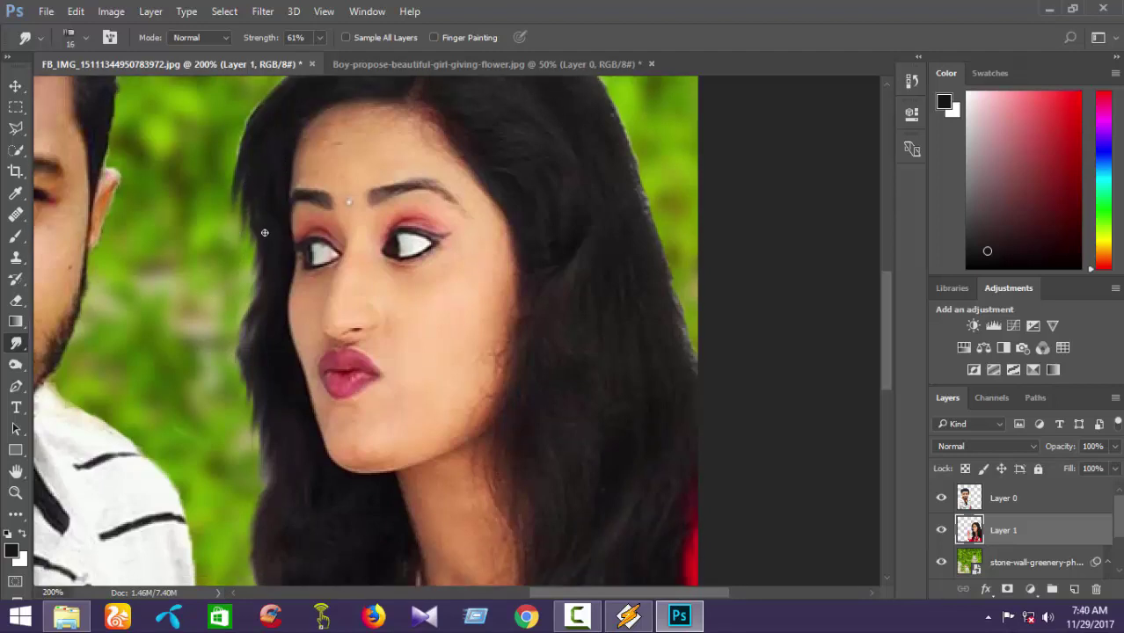
{"action": "left_click_drag", "start_coordinate": [256, 179], "coordinate": [236, 280]}
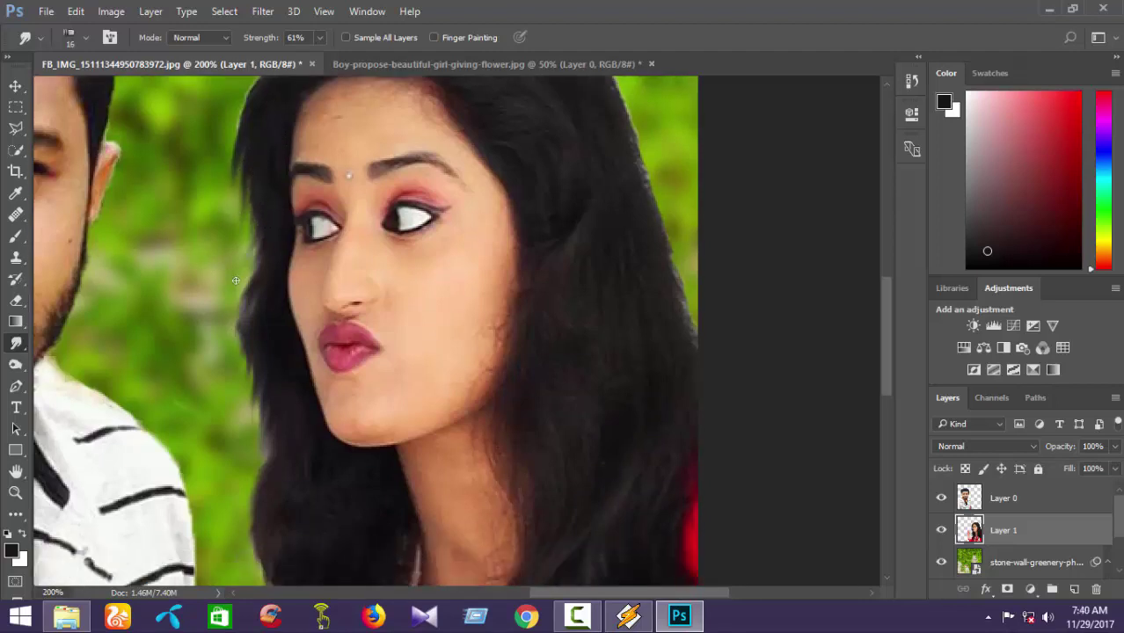
Smudge the outer right edge of the woman's hair from the crown down toward the canvas edge.
{"action": "scroll", "coordinate": [278, 255], "scroll_direction": "up", "scroll_amount": 8}
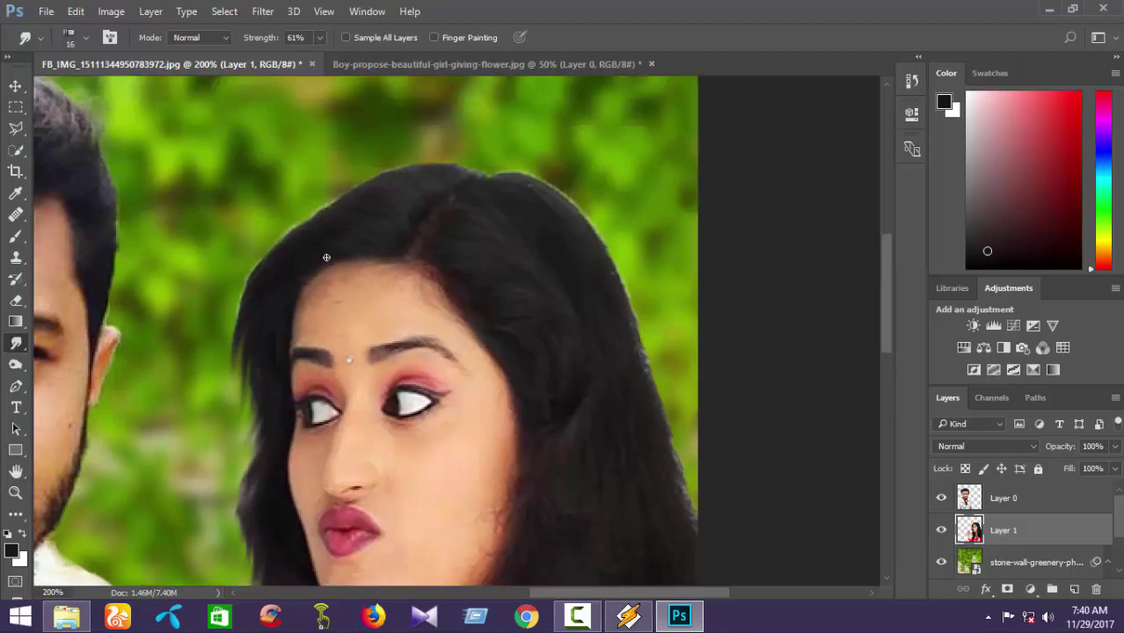
{"action": "scroll", "coordinate": [622, 308], "scroll_direction": "down", "scroll_amount": 2}
{"action": "left_click_drag", "start_coordinate": [610, 232], "coordinate": [671, 361]}
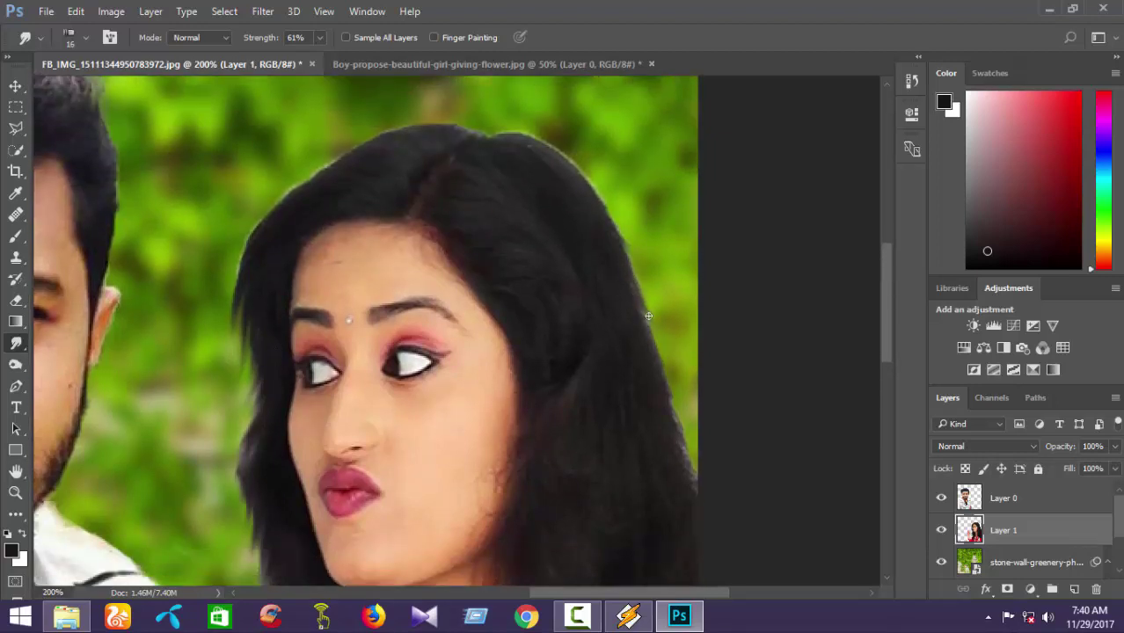
Set the Smudge strength to 36% and soften the outer right edge of the woman's hair beside her cheek.
{"action": "left_click", "coordinate": [320, 37]}
{"action": "left_click_drag", "start_coordinate": [323, 58], "coordinate": [298, 54]}
{"action": "left_click", "coordinate": [627, 296]}
{"action": "left_click_drag", "start_coordinate": [680, 394], "coordinate": [693, 464]}
{"action": "scroll", "coordinate": [548, 227], "scroll_direction": "up", "scroll_amount": 2}
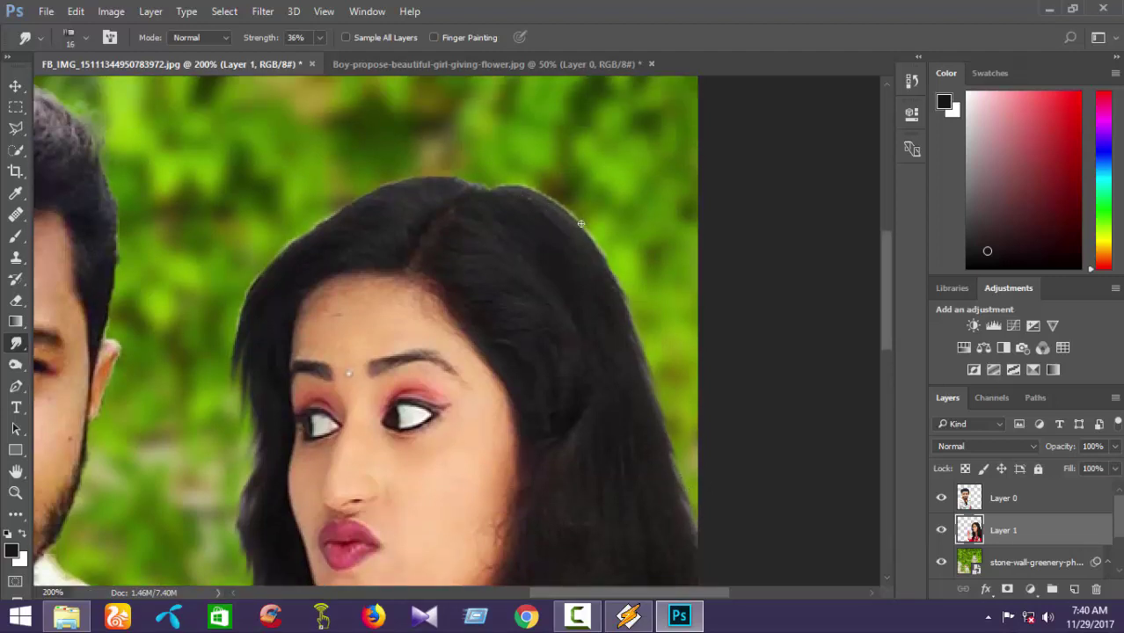
Inspect the woman's hair and clothing edges, the man's cut-out outline, and the composite as a whole.
{"action": "scroll", "coordinate": [539, 339], "scroll_direction": "down", "scroll_amount": 10}
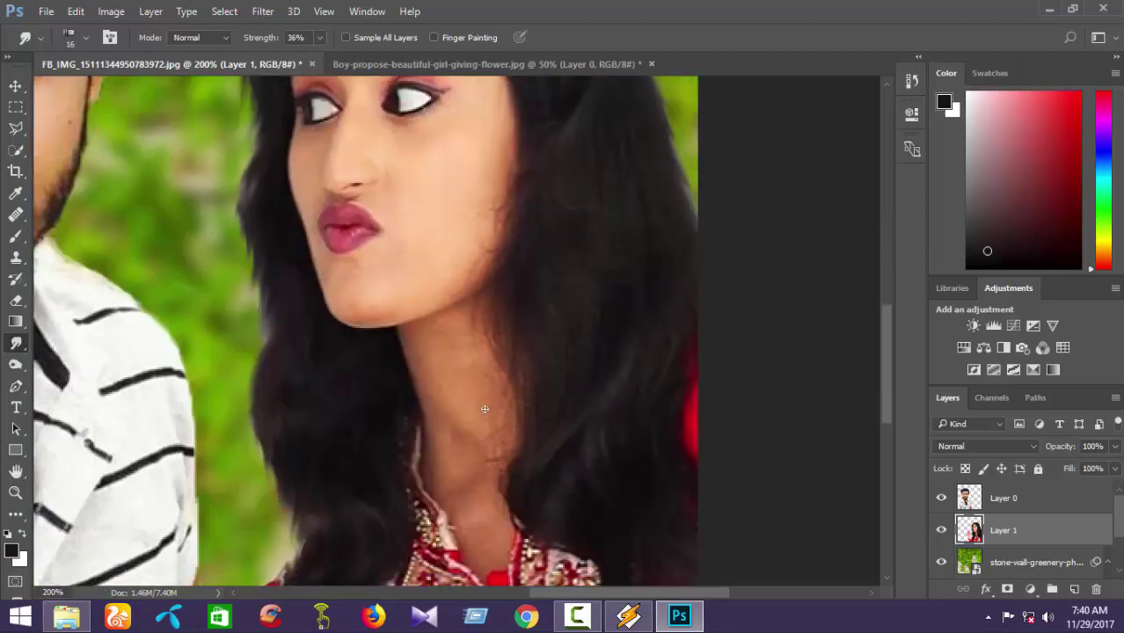
{"action": "scroll", "coordinate": [285, 417], "scroll_direction": "up", "scroll_amount": 3}
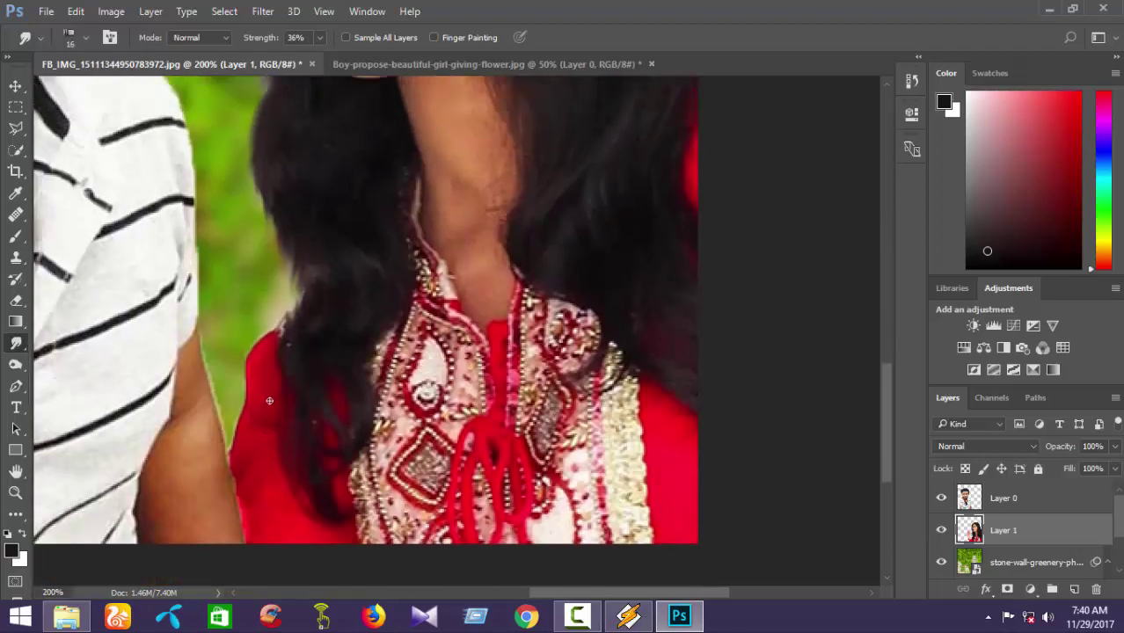
{"action": "scroll", "coordinate": [290, 461], "scroll_direction": "up", "scroll_amount": 3}
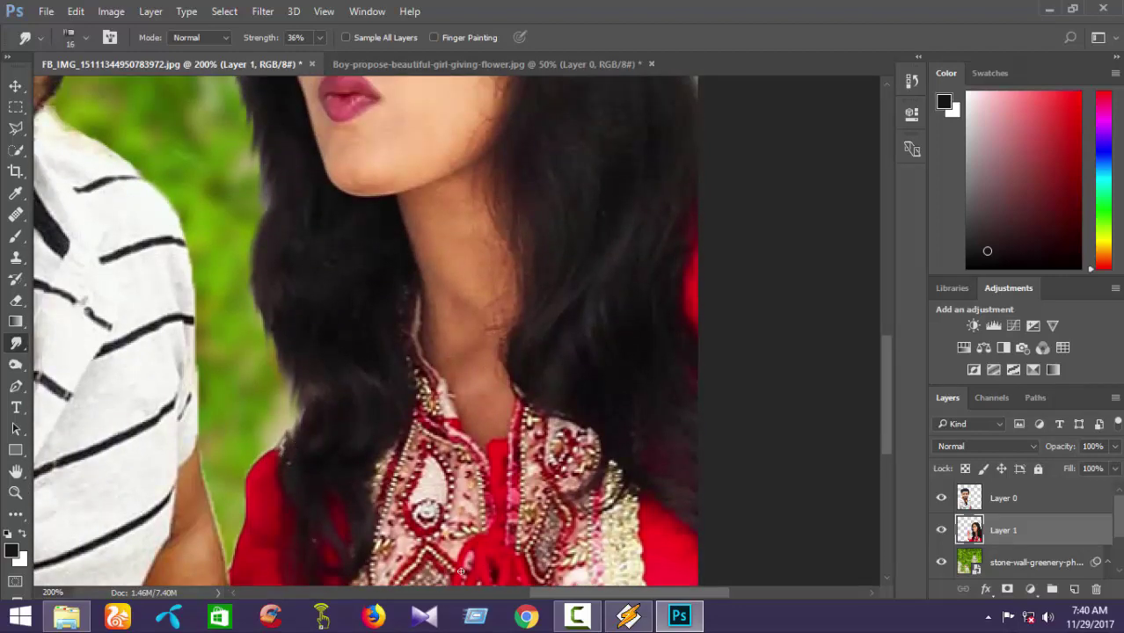
{"action": "scroll", "coordinate": [310, 531], "scroll_direction": "down", "scroll_amount": 3}
{"action": "scroll", "coordinate": [296, 475], "scroll_direction": "up", "scroll_amount": 5}
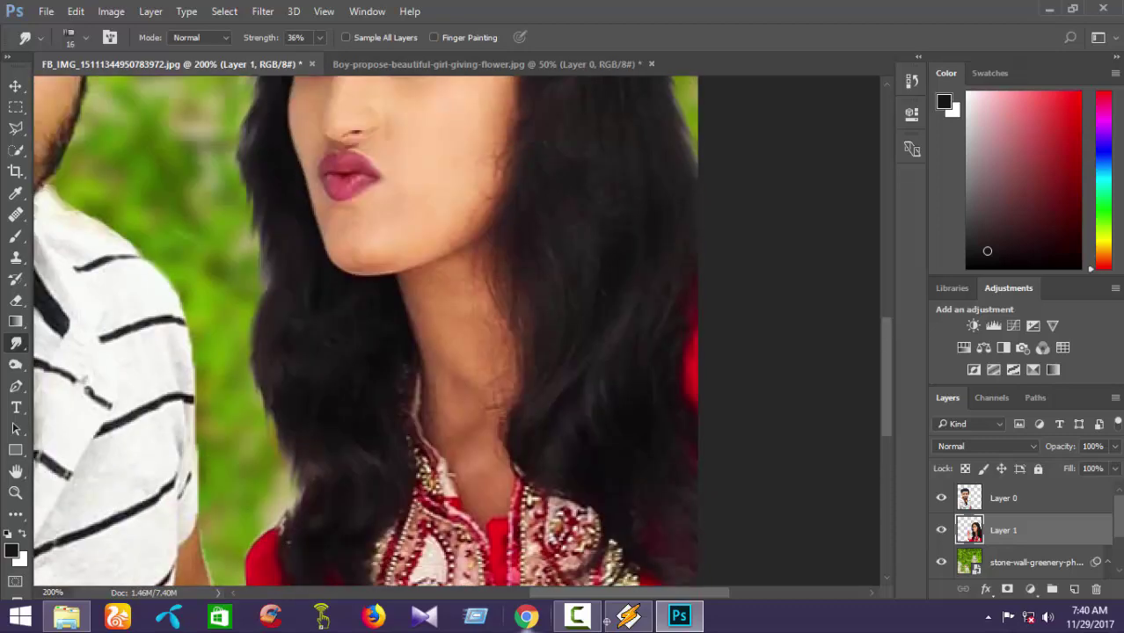
{"action": "scroll", "coordinate": [598, 592], "scroll_direction": "left", "scroll_amount": 5}
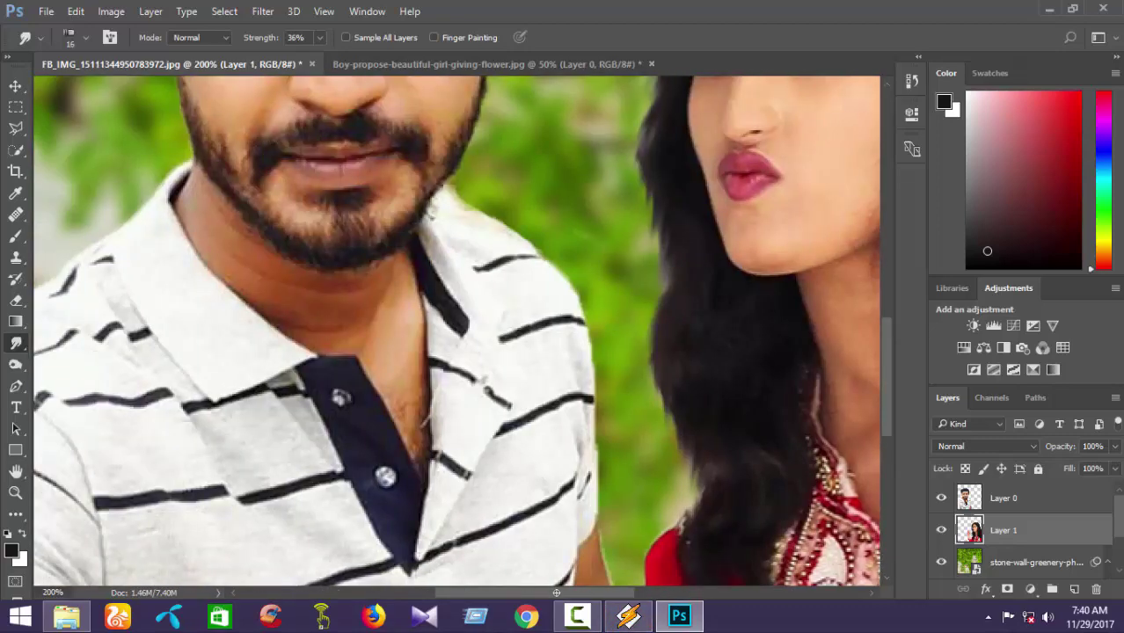
{"action": "scroll", "coordinate": [537, 592], "scroll_direction": "left", "scroll_amount": 2}
{"action": "scroll", "coordinate": [394, 334], "scroll_direction": "left", "scroll_amount": 3}
{"action": "scroll", "coordinate": [383, 289], "scroll_direction": "up", "scroll_amount": 8}
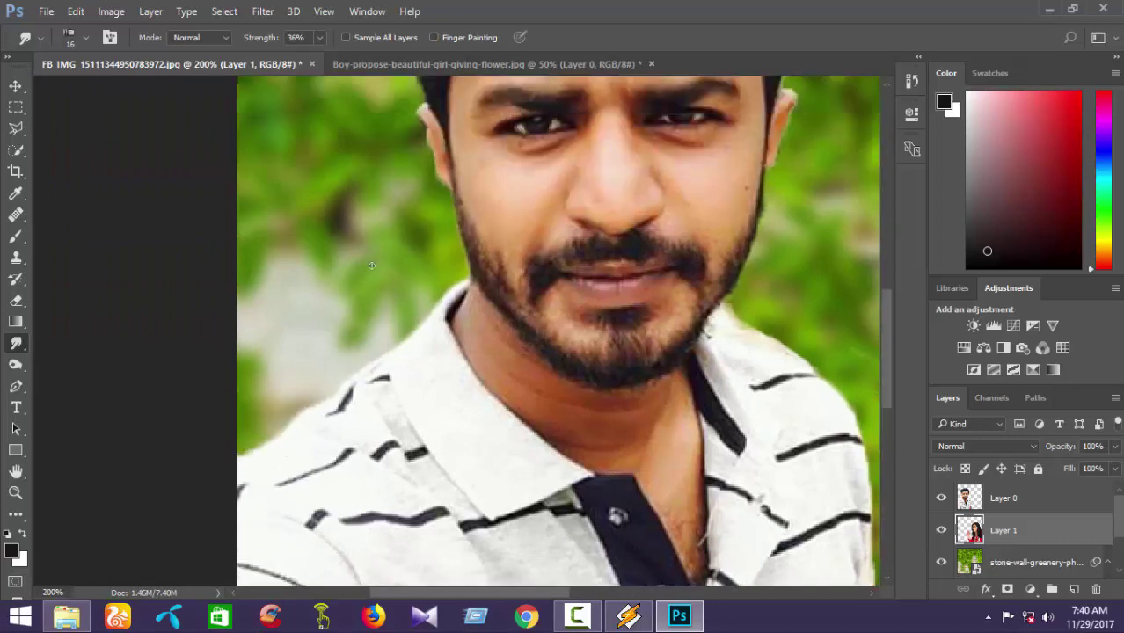
{"action": "scroll", "coordinate": [383, 289], "scroll_direction": "up", "scroll_amount": 3}
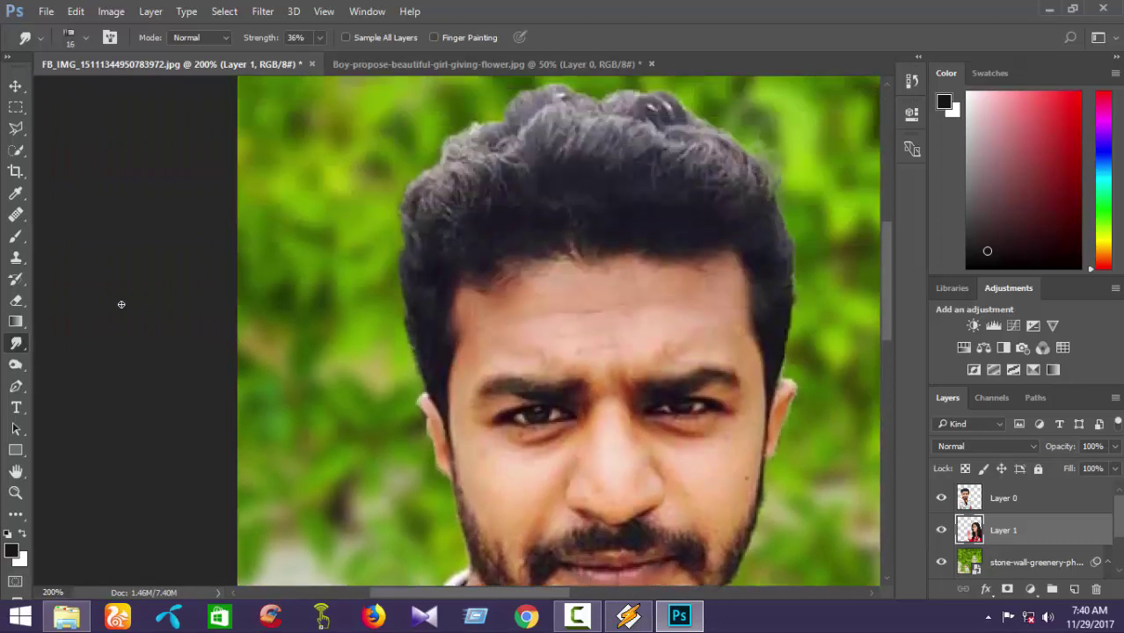
{"action": "scroll", "coordinate": [318, 321], "scroll_direction": "down", "scroll_amount": 3}
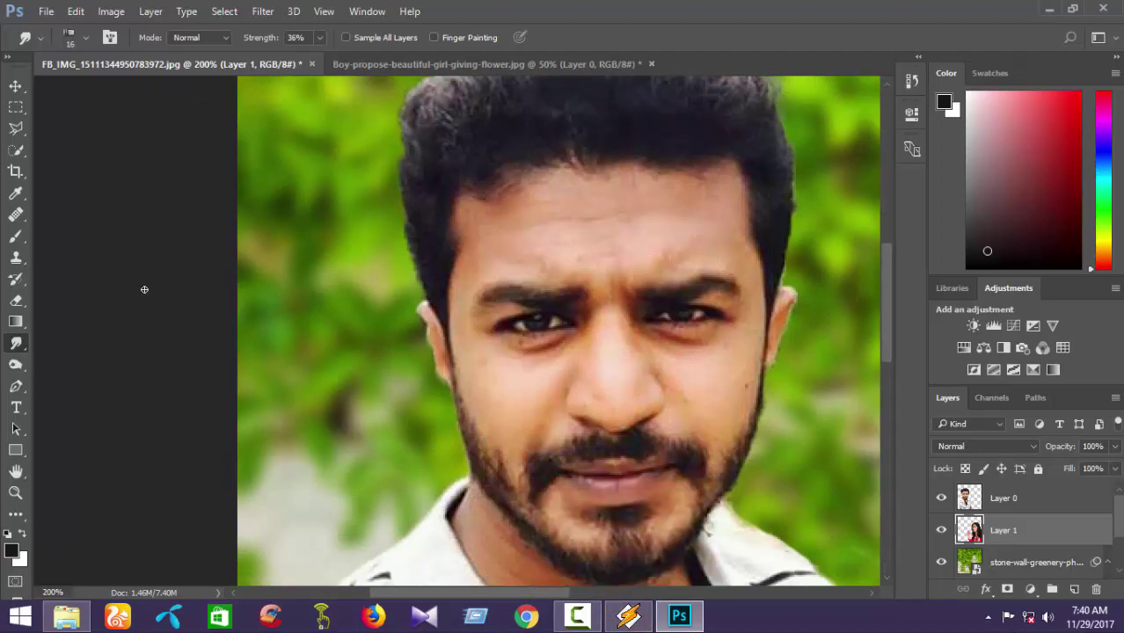
{"action": "scroll", "coordinate": [139, 299], "scroll_direction": "down", "scroll_amount": 1}
{"action": "scroll", "coordinate": [118, 400], "scroll_direction": "up", "scroll_amount": 3}
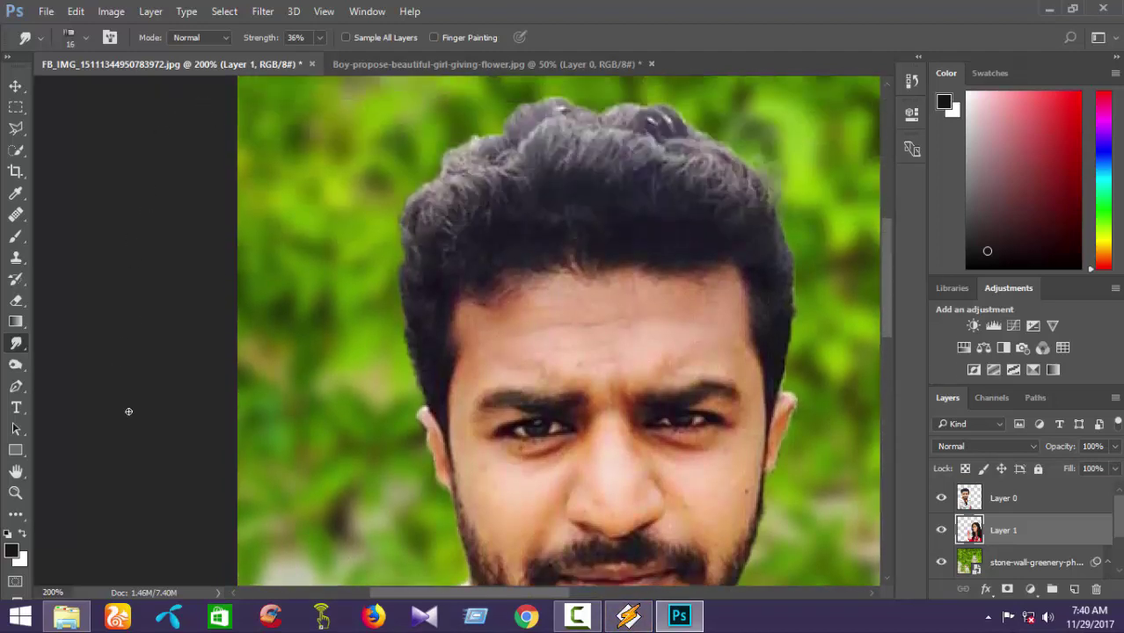
{"action": "scroll", "coordinate": [128, 412], "scroll_direction": "down", "scroll_amount": 1}
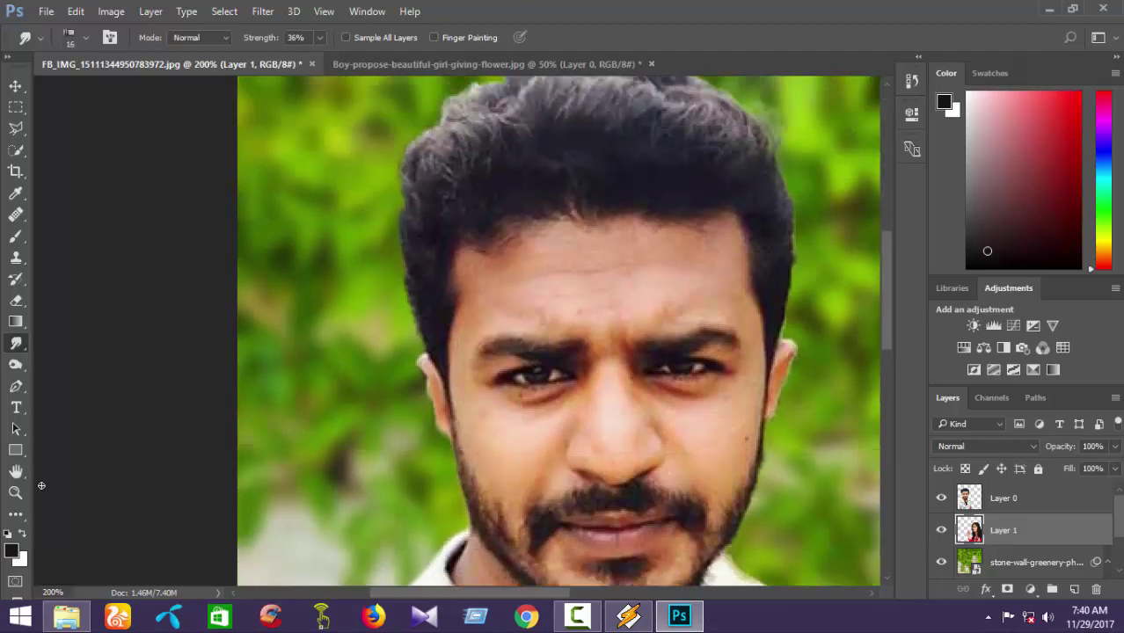
{"action": "left_click", "coordinate": [18, 491]}
{"action": "left_click", "coordinate": [88, 37]}
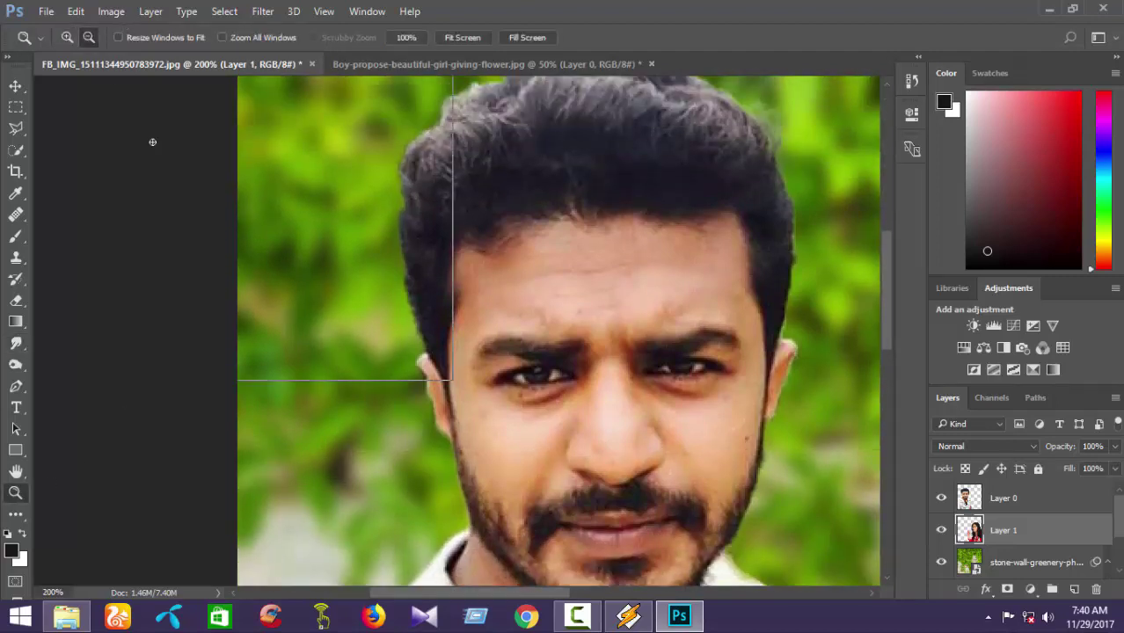
{"action": "left_click", "coordinate": [152, 142]}
{"action": "left_click", "coordinate": [152, 143]}
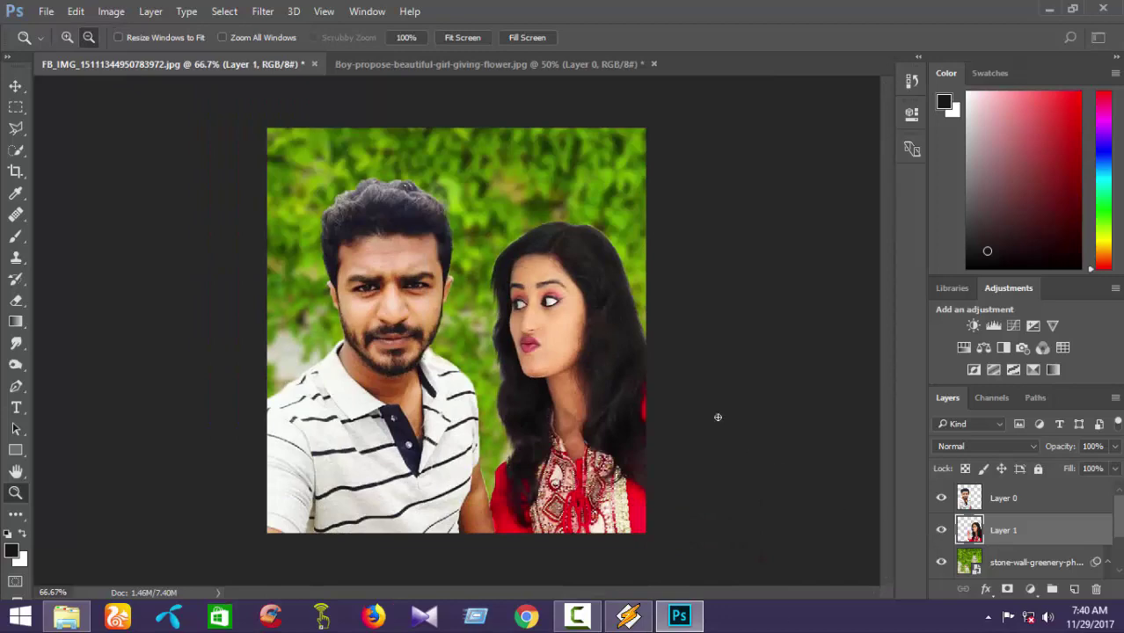
Apply a slight midtone Levels adjustment to the man's layer, Layer 0.
{"action": "left_click", "coordinate": [995, 500]}
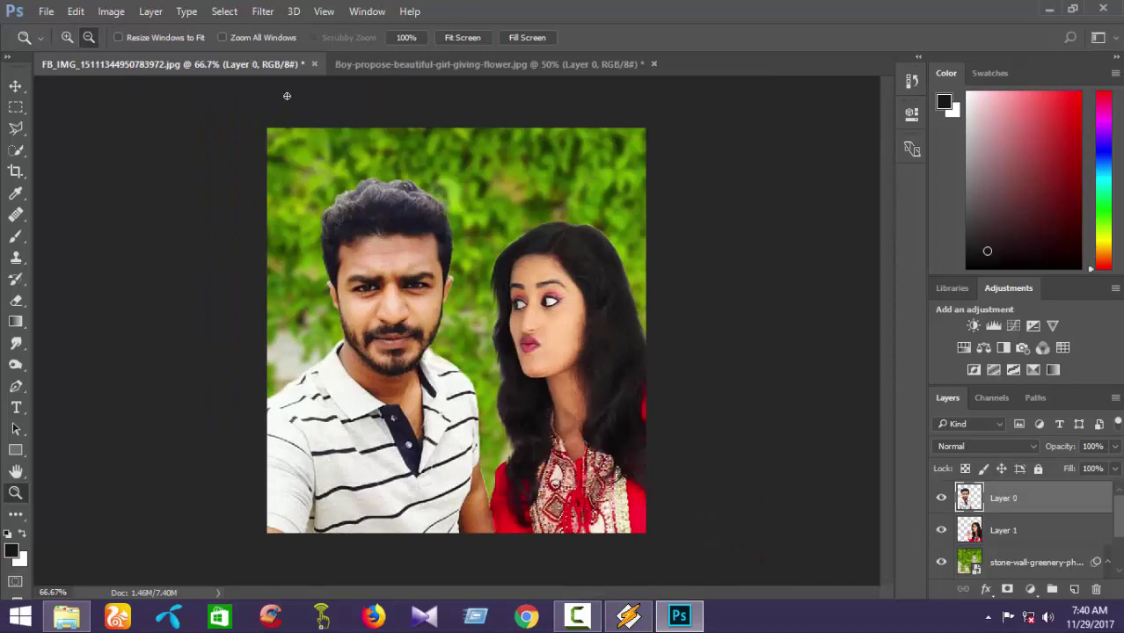
{"action": "left_click", "coordinate": [111, 11]}
{"action": "mouse_move", "coordinate": [143, 54]}
{"action": "left_click", "coordinate": [326, 68]}
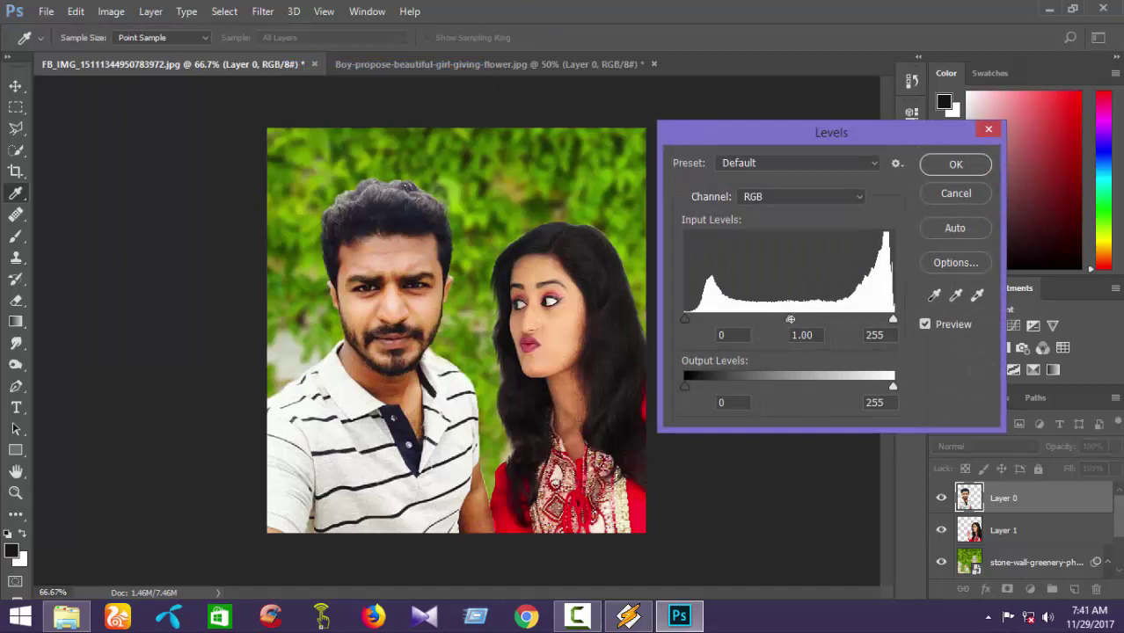
{"action": "mouse_move", "coordinate": [790, 319]}
{"action": "left_mouse_down"}
{"action": "mouse_move", "coordinate": [774, 319]}
{"action": "mouse_move", "coordinate": [793, 321]}
{"action": "left_mouse_up"}
{"action": "left_click", "coordinate": [955, 163]}
{"action": "key", "text": "z"}
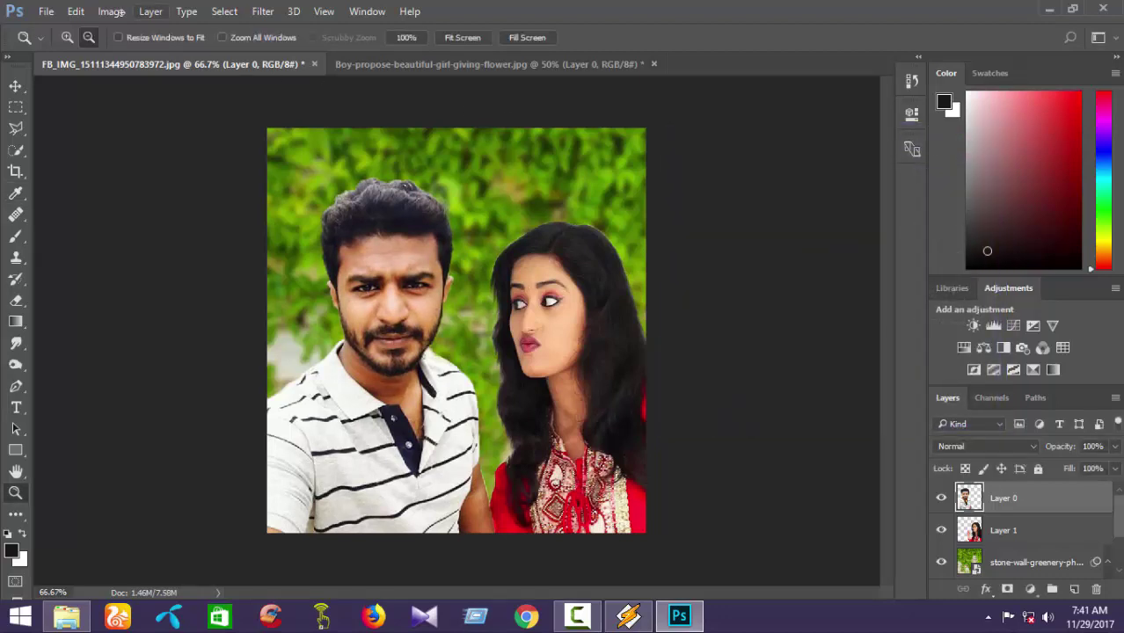
Set the Healing Brush size to 8 px to retouch blemishes on the man's face.
{"action": "left_click", "coordinate": [18, 217]}
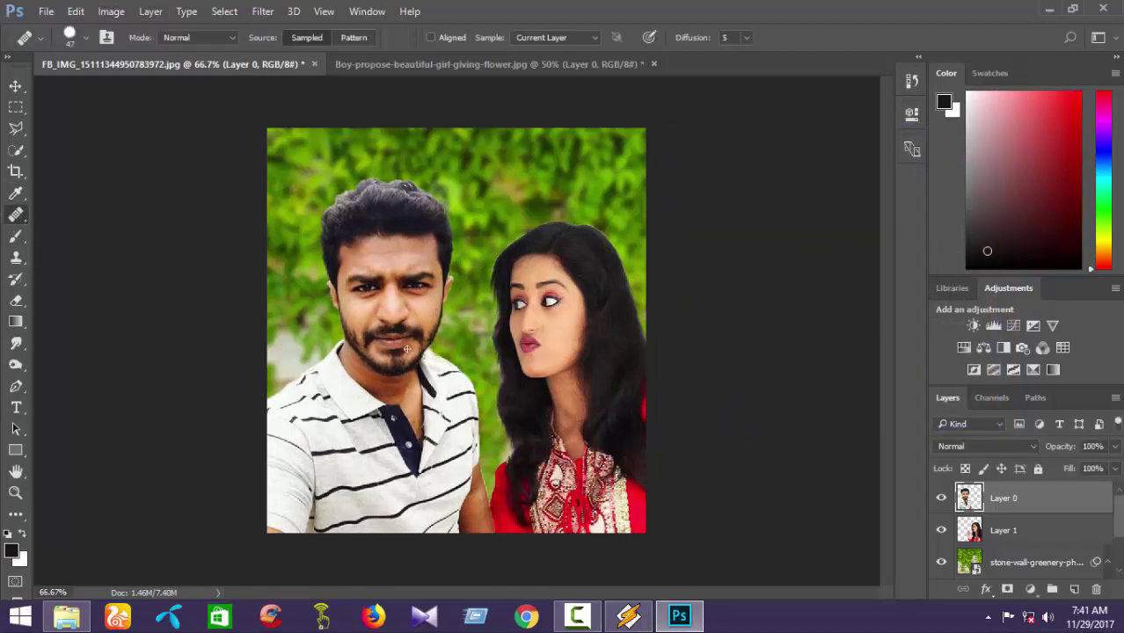
{"action": "key", "text": "ctrl+plus"}
{"action": "key", "text": "ctrl+plus"}
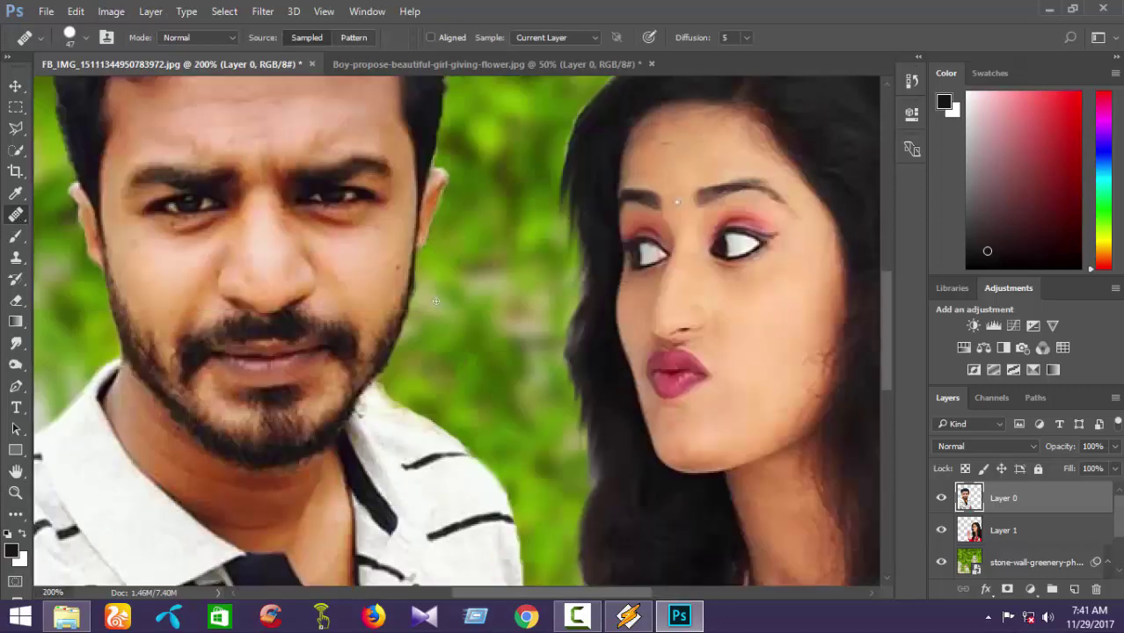
{"action": "right_click", "coordinate": [276, 240]}
{"action": "left_click_drag", "start_coordinate": [340, 276], "coordinate": [310, 275]}
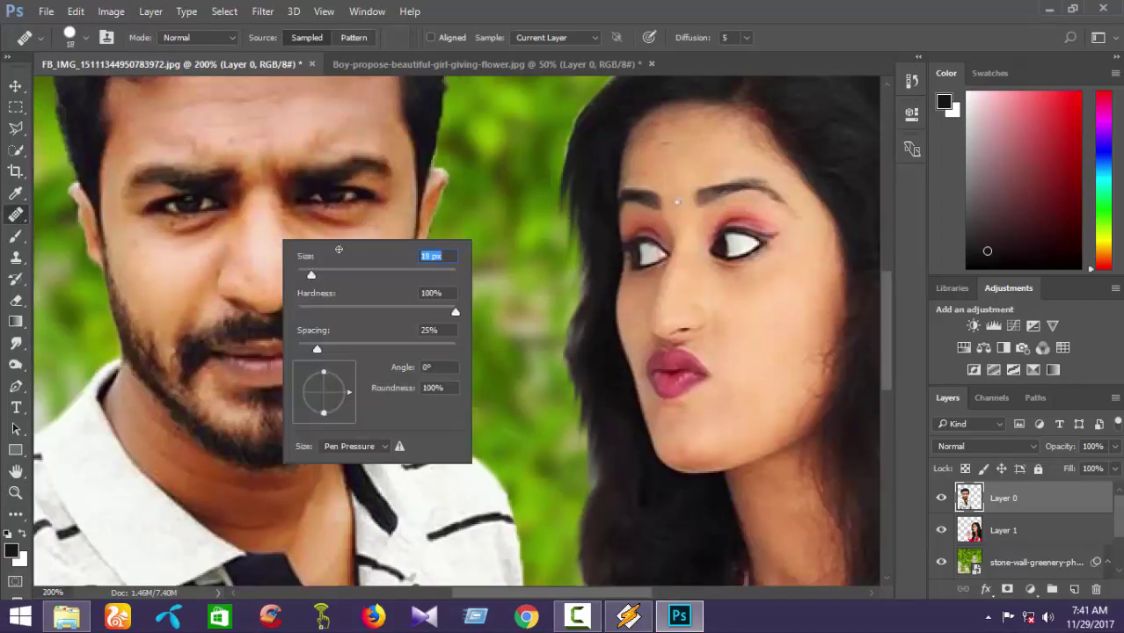
{"action": "type", "text": "8"}
{"action": "key", "text": "Return"}
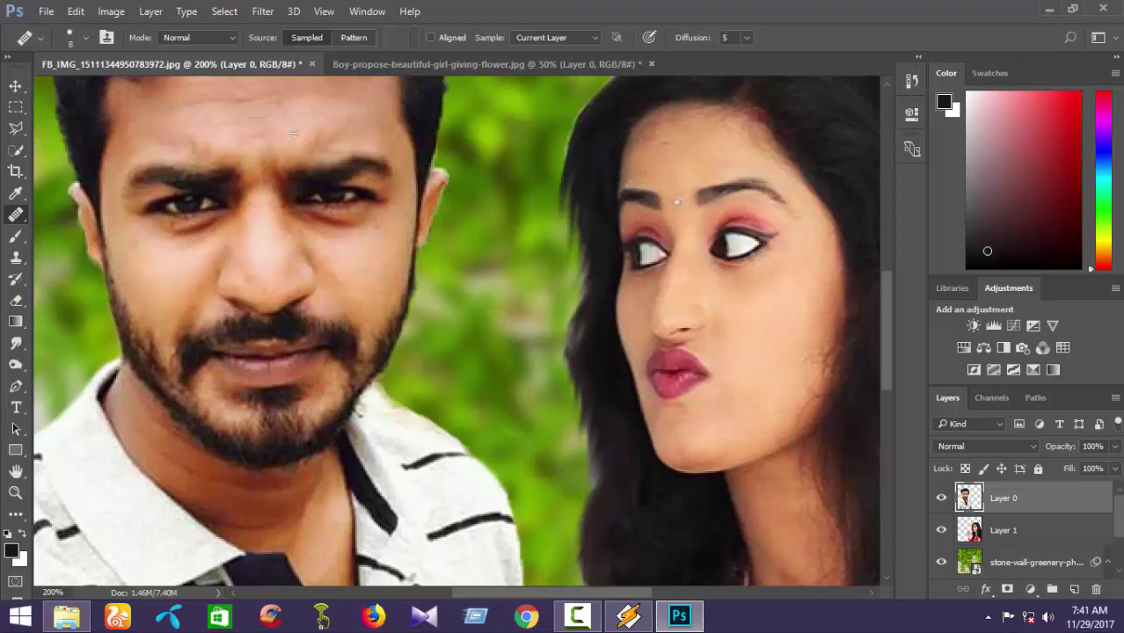
{"action": "scroll", "coordinate": [324, 141], "scroll_direction": "up", "scroll_amount": 1}
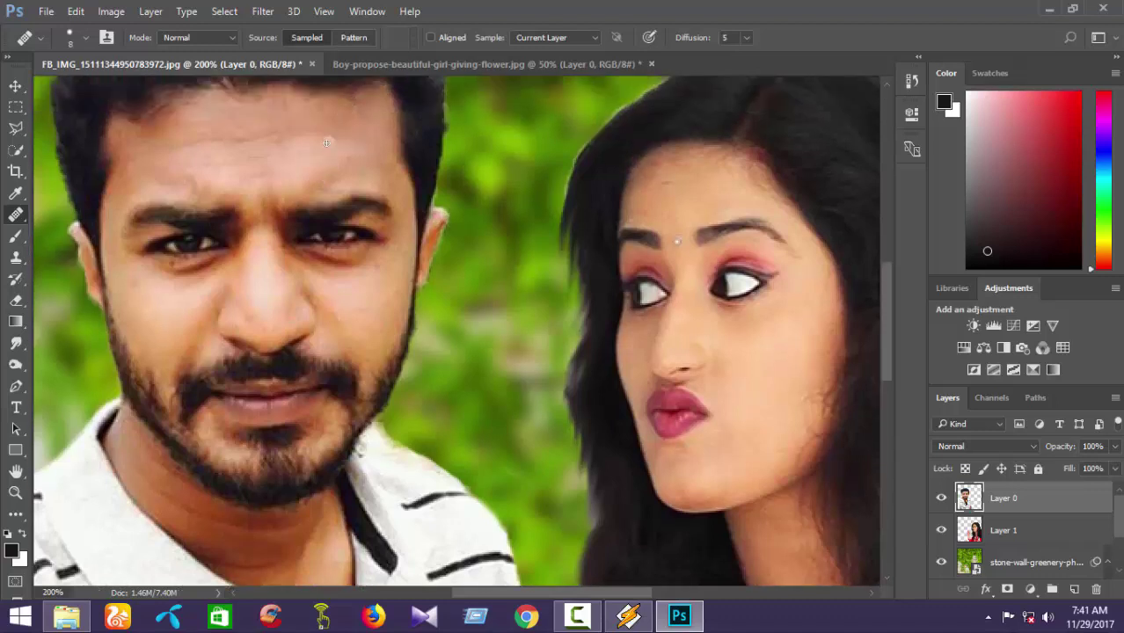
{"action": "left_click", "coordinate": [16, 257]}
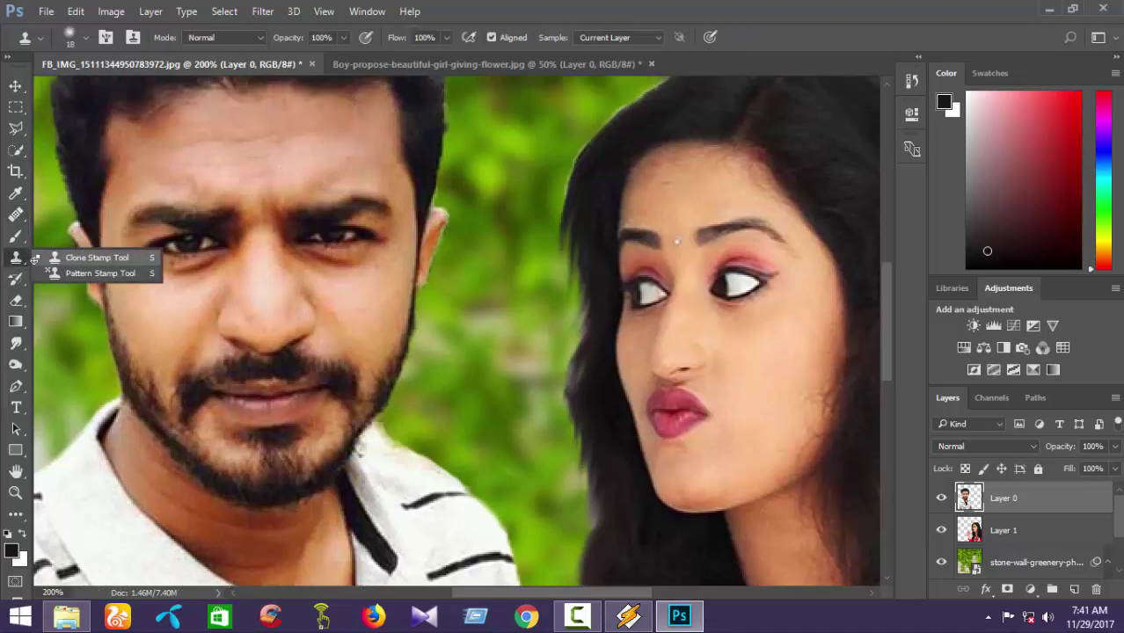
{"action": "left_click", "coordinate": [96, 273]}
{"action": "mouse_move", "coordinate": [193, 176]}
{"action": "left_mouse_down"}
{"action": "mouse_move", "coordinate": [222, 156]}
{"action": "mouse_move", "coordinate": [218, 167]}
{"action": "left_mouse_up"}
{"action": "key", "text": "ctrl+z"}
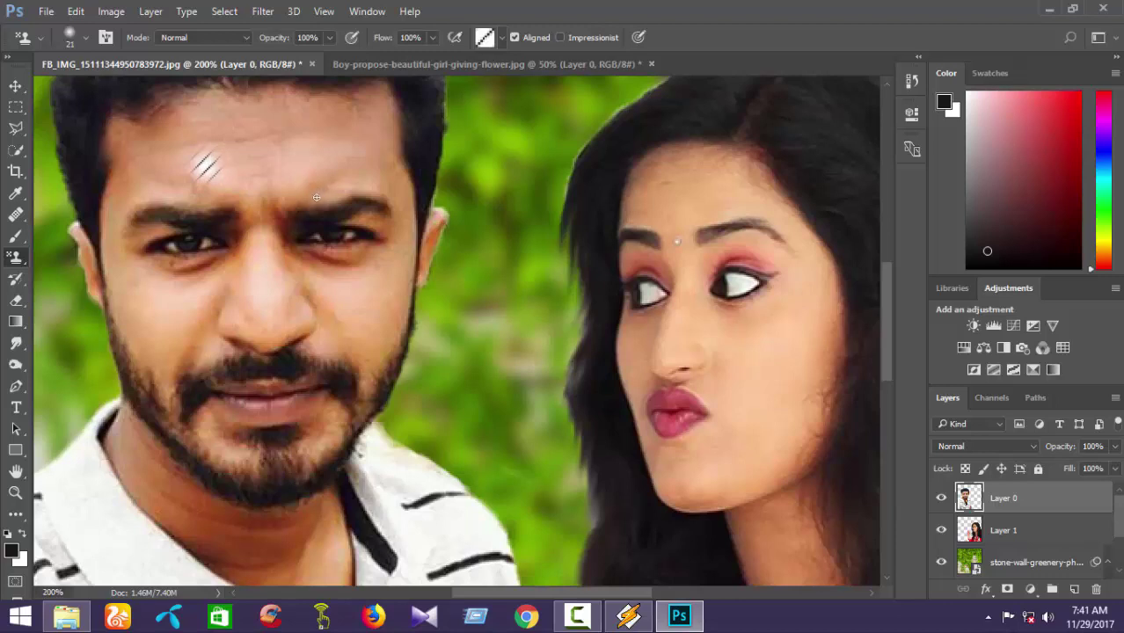
{"action": "key", "text": "ctrl+z"}
Clone clean skin onto the man's cheek beside the beard, using the Clone Stamp at 18 px and 47% opacity.
{"action": "right_click", "coordinate": [16, 256]}
{"action": "left_click", "coordinate": [97, 255]}
{"action": "left_click", "coordinate": [223, 159]}
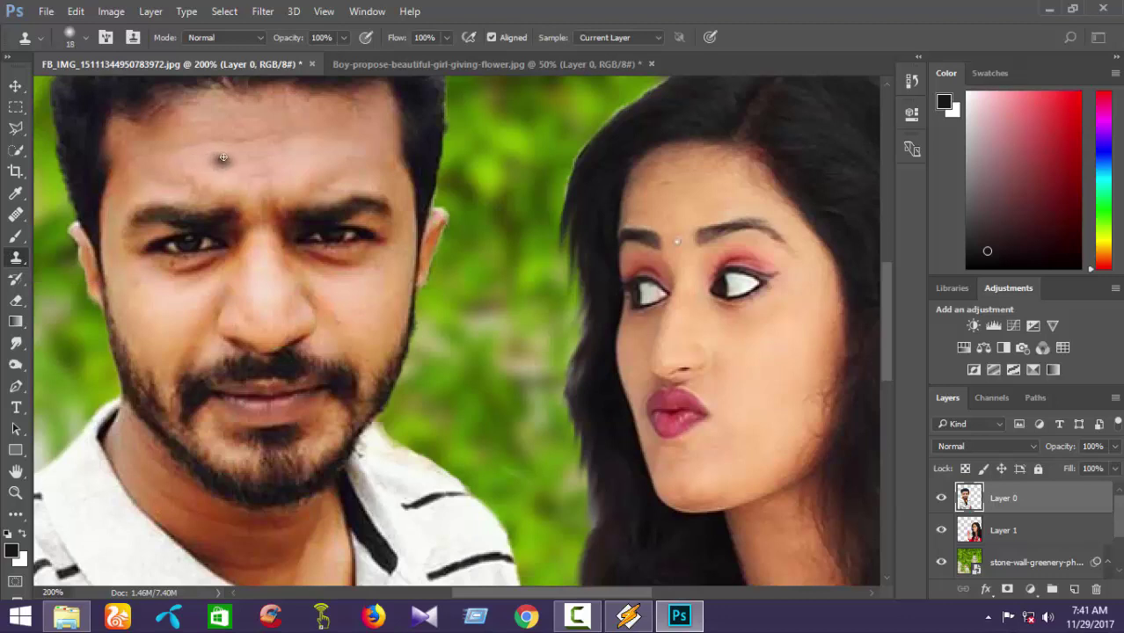
{"action": "key", "text": "ctrl+z"}
{"action": "scroll", "coordinate": [385, 285], "scroll_direction": "down", "scroll_amount": 1}
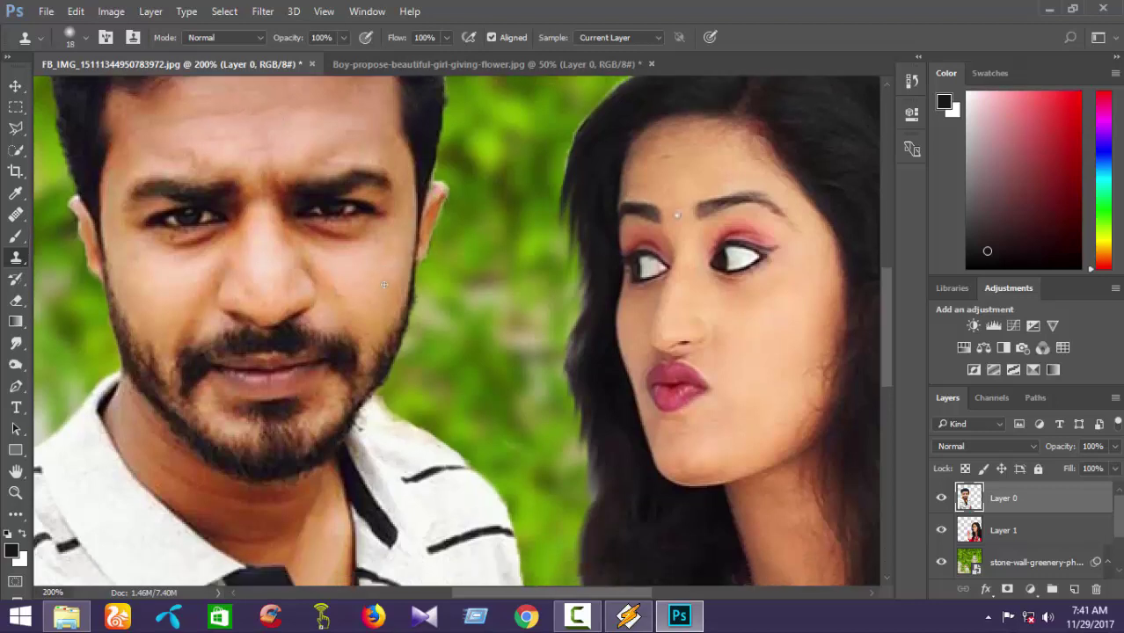
{"action": "scroll", "coordinate": [383, 284], "scroll_direction": "down", "scroll_amount": 2}
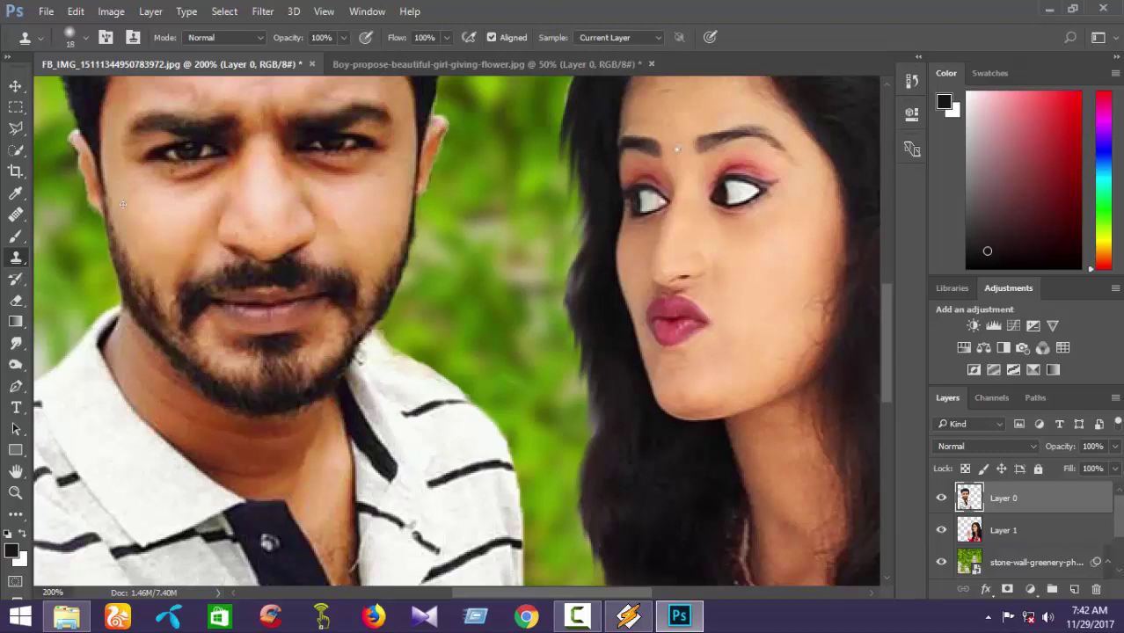
{"action": "left_click", "coordinate": [134, 231], "text": "alt"}
{"action": "left_click", "coordinate": [146, 250]}
{"action": "left_click", "coordinate": [344, 38]}
{"action": "left_click_drag", "start_coordinate": [328, 51], "coordinate": [301, 55]}
{"action": "left_click_drag", "start_coordinate": [176, 261], "coordinate": [171, 265]}
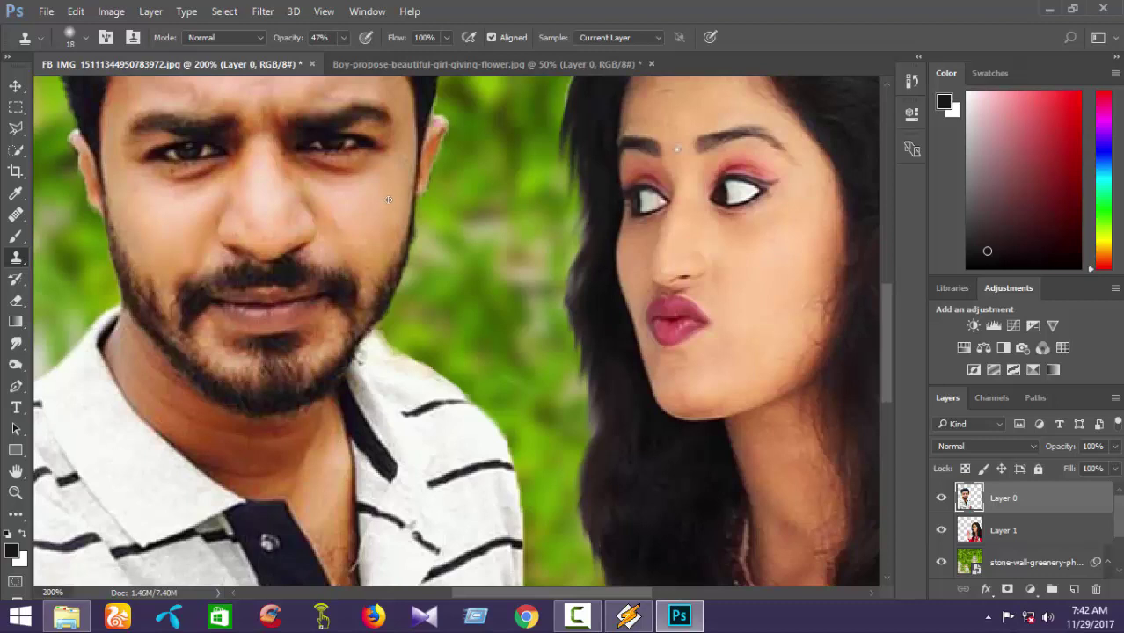
{"action": "scroll", "coordinate": [387, 195], "scroll_direction": "up", "scroll_amount": 5}
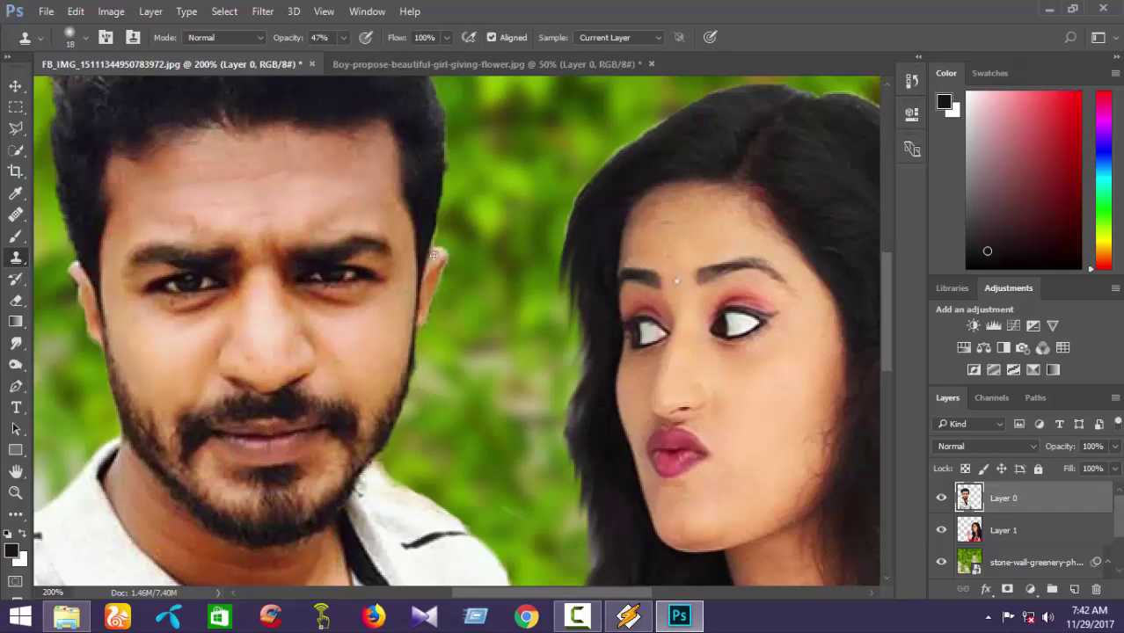
{"action": "scroll", "coordinate": [433, 255], "scroll_direction": "up", "scroll_amount": 3}
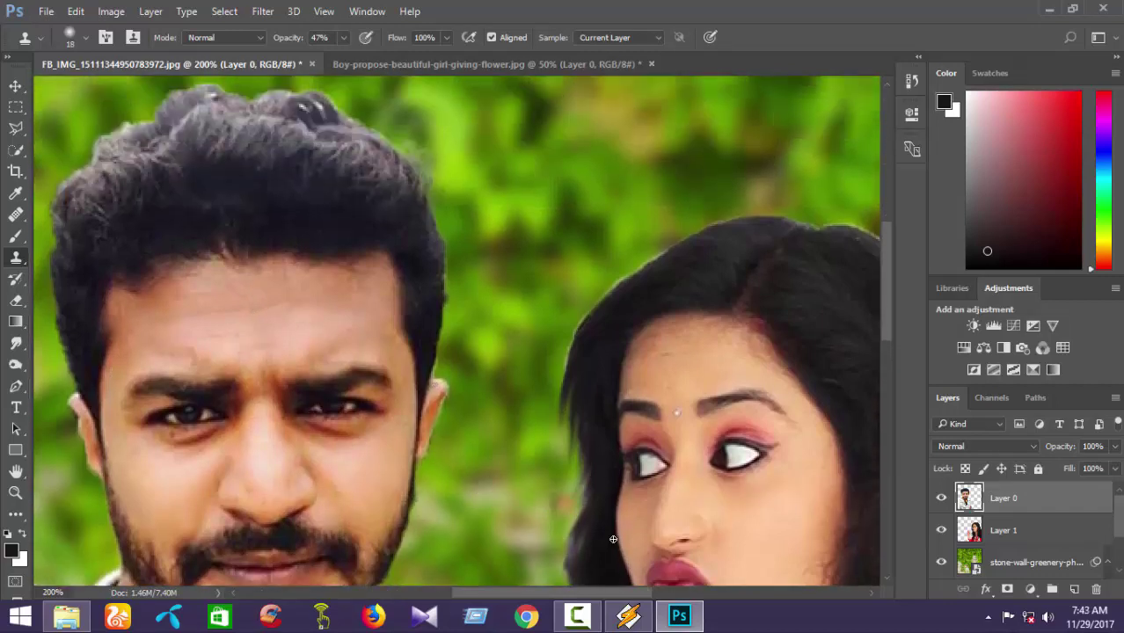
{"action": "key", "text": "e"}
{"action": "scroll", "coordinate": [475, 396], "scroll_direction": "down", "scroll_amount": 3}
{"action": "scroll", "coordinate": [475, 396], "scroll_direction": "left", "scroll_amount": 4}
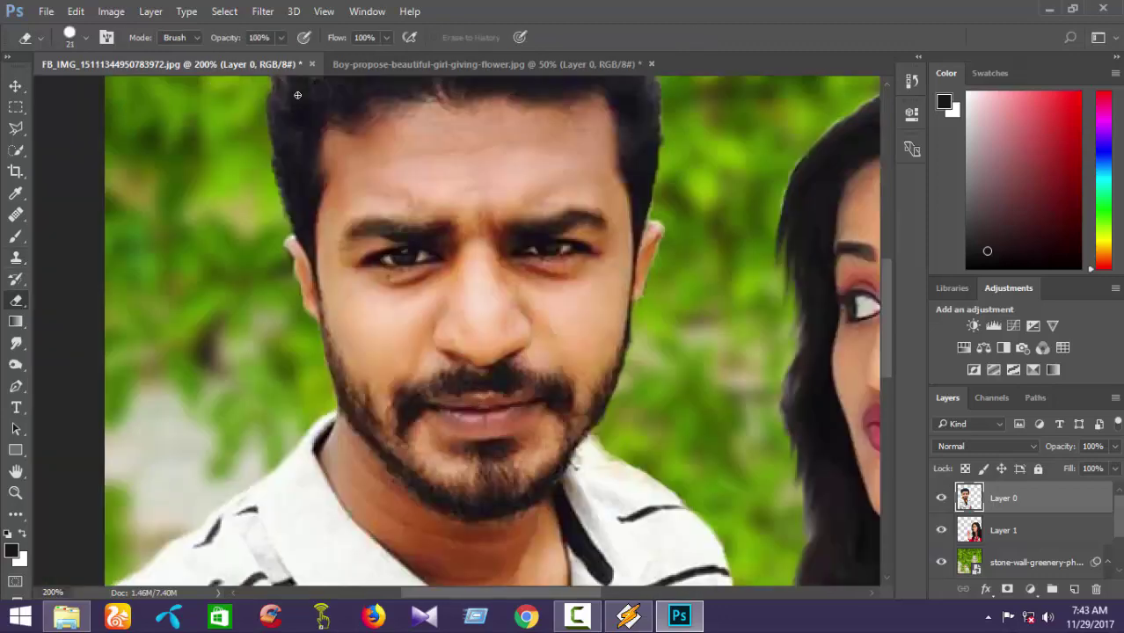
In the Camera Raw filter for the man's layer, set Contrast +12, Highlights +10, Shadows +15, Whites +18, Blacks +18 and Clarity +11.
{"action": "left_click", "coordinate": [257, 11]}
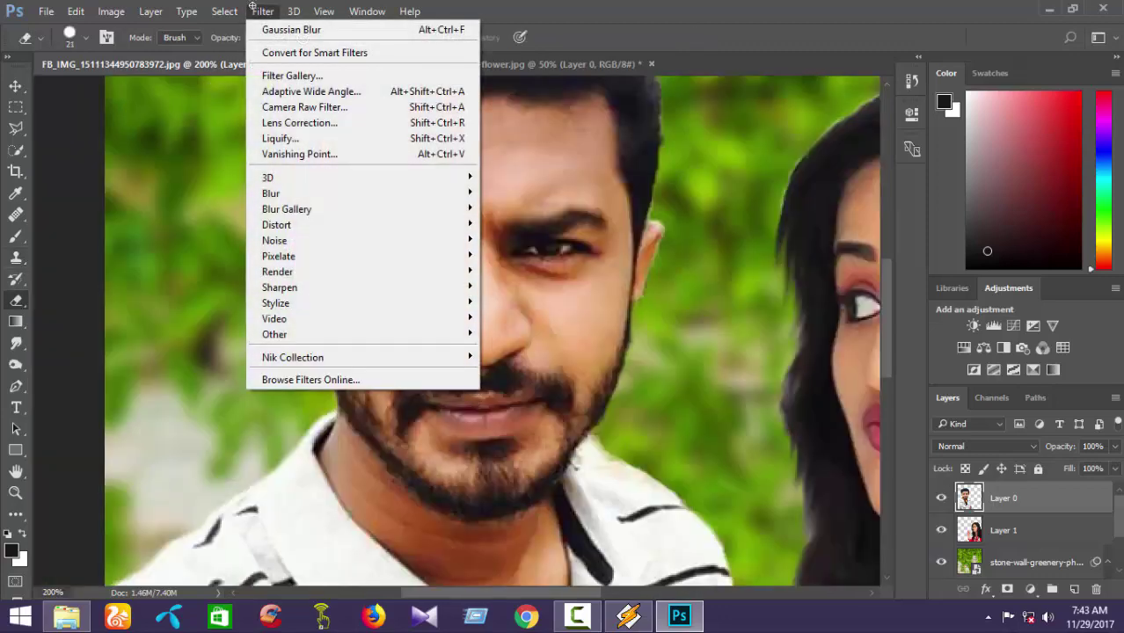
{"action": "left_click", "coordinate": [330, 107]}
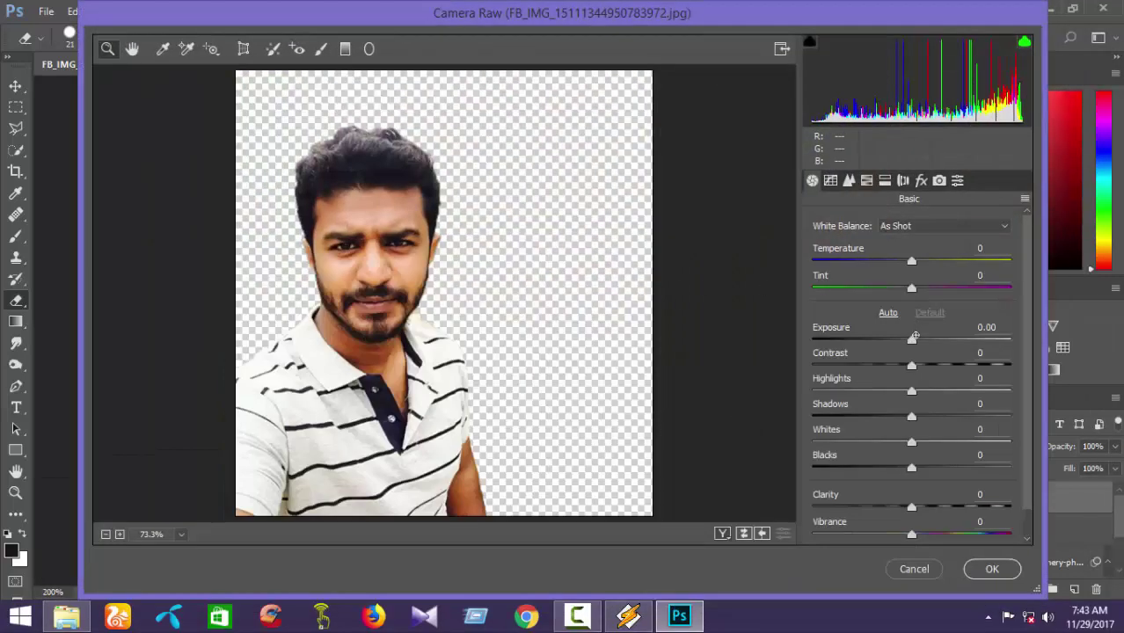
{"action": "left_click_drag", "start_coordinate": [916, 393], "coordinate": [923, 365]}
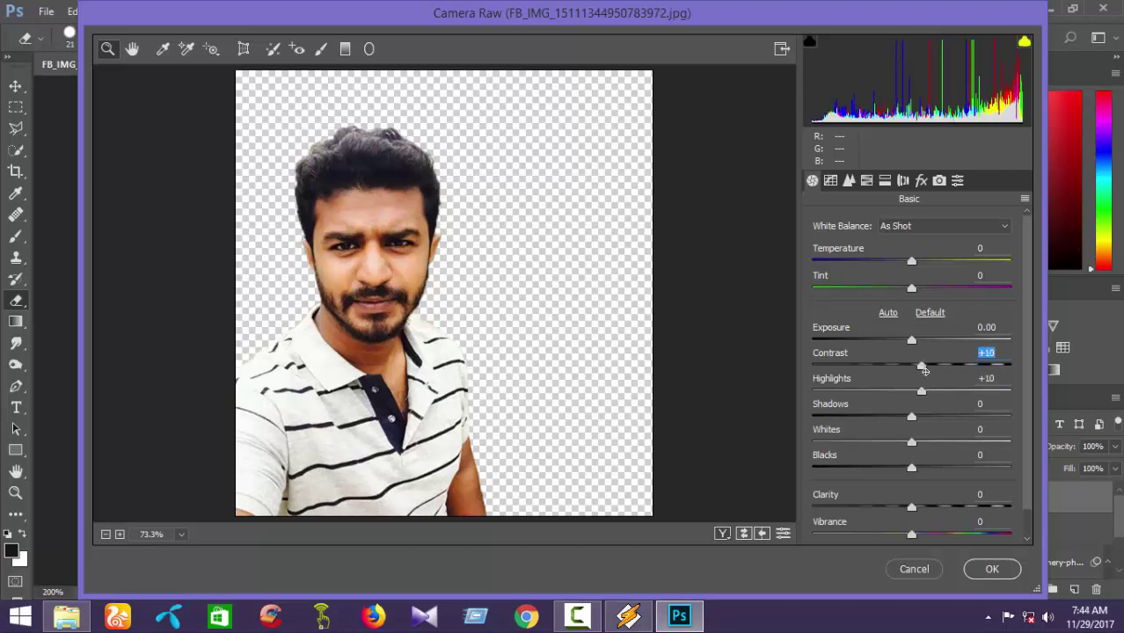
{"action": "left_click_drag", "start_coordinate": [911, 417], "coordinate": [929, 469]}
{"action": "left_click_drag", "start_coordinate": [911, 507], "coordinate": [921, 508]}
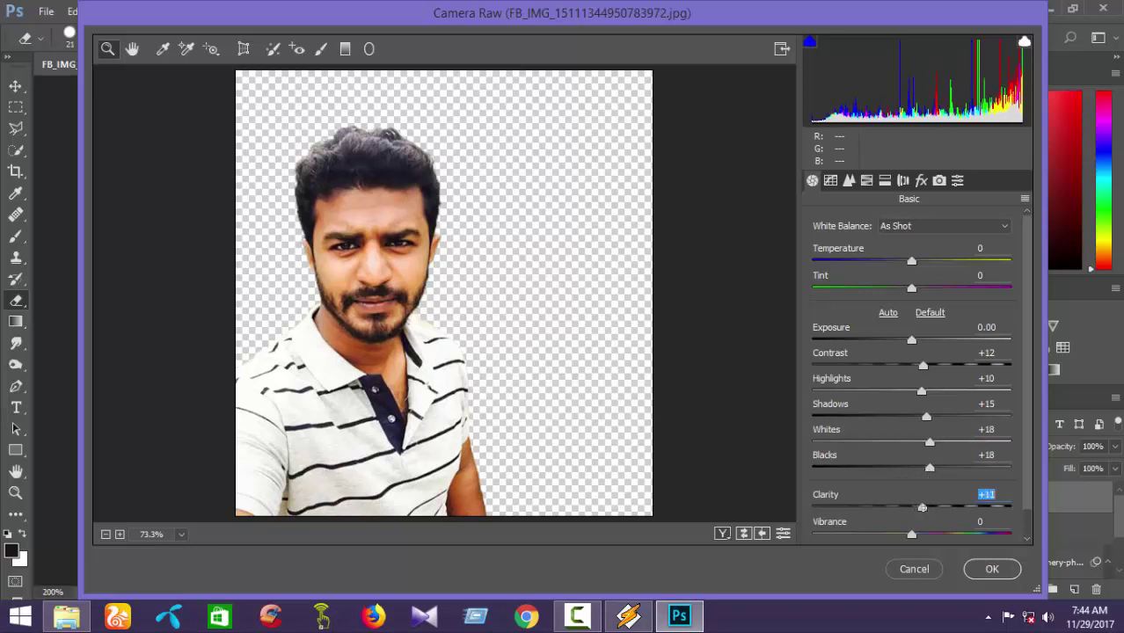
Adjust the man's parametric tone curve in Camera Raw to Highlights -4, Lights +10, Darks +3 and Shadows -4.
{"action": "left_click", "coordinate": [831, 181]}
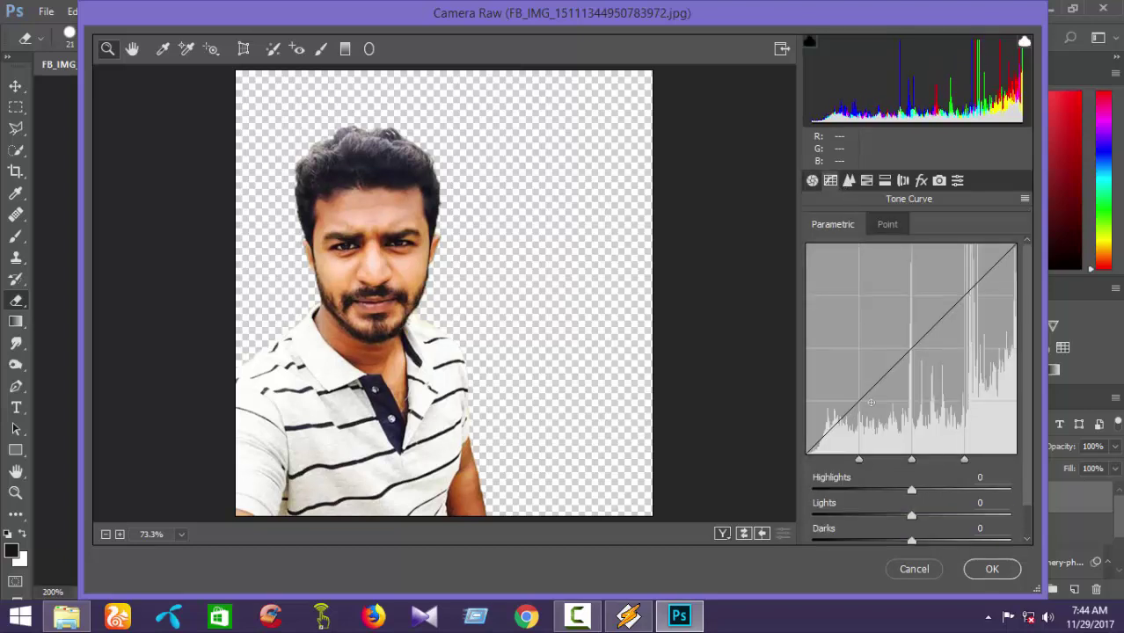
{"action": "left_click_drag", "start_coordinate": [911, 491], "coordinate": [933, 516]}
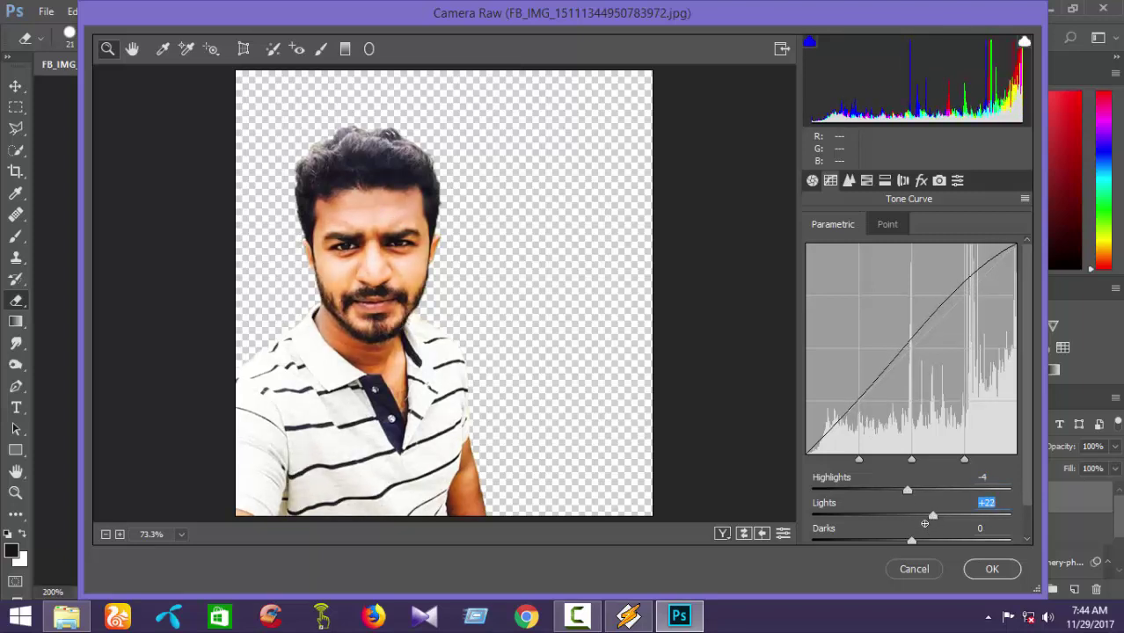
{"action": "left_click", "coordinate": [921, 517]}
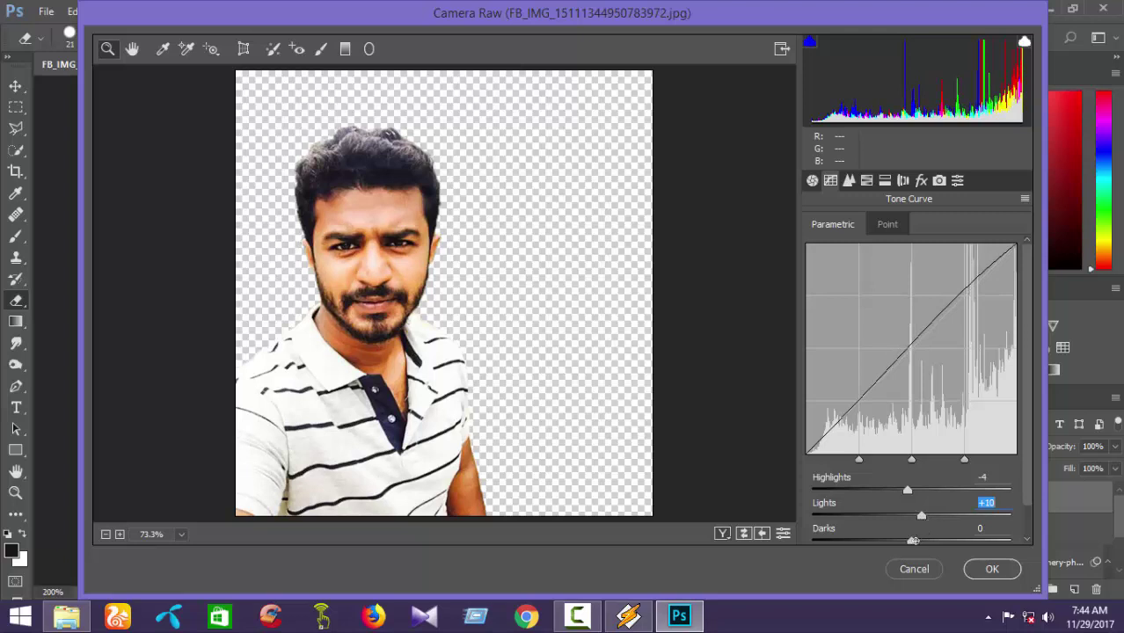
{"action": "left_click_drag", "start_coordinate": [913, 541], "coordinate": [916, 541]}
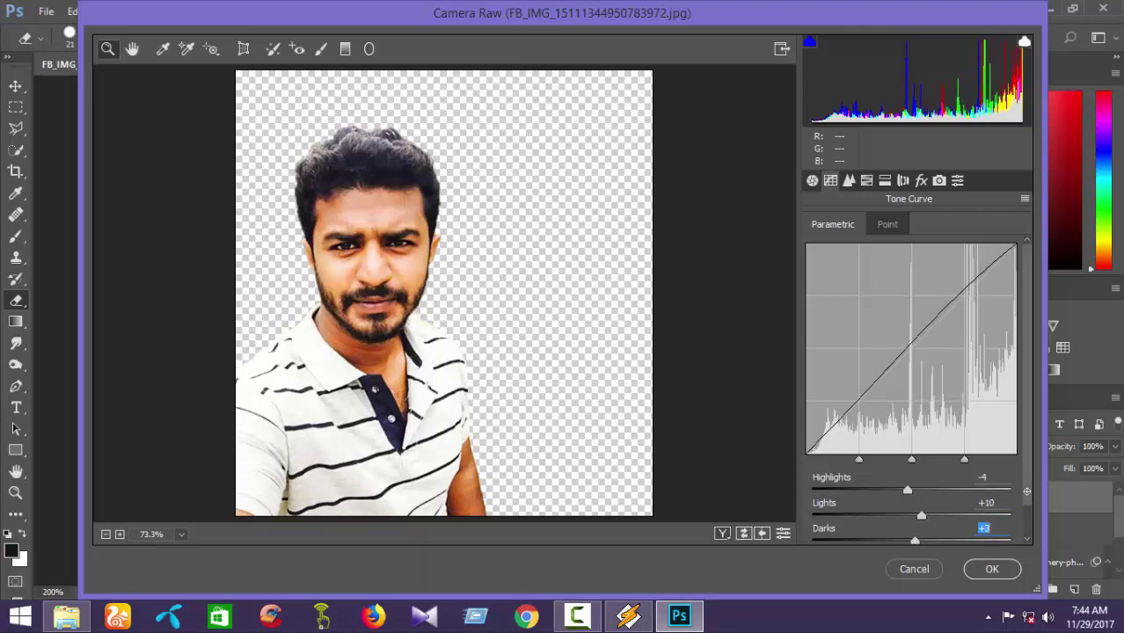
{"action": "scroll", "coordinate": [954, 506], "scroll_direction": "down", "scroll_amount": 1}
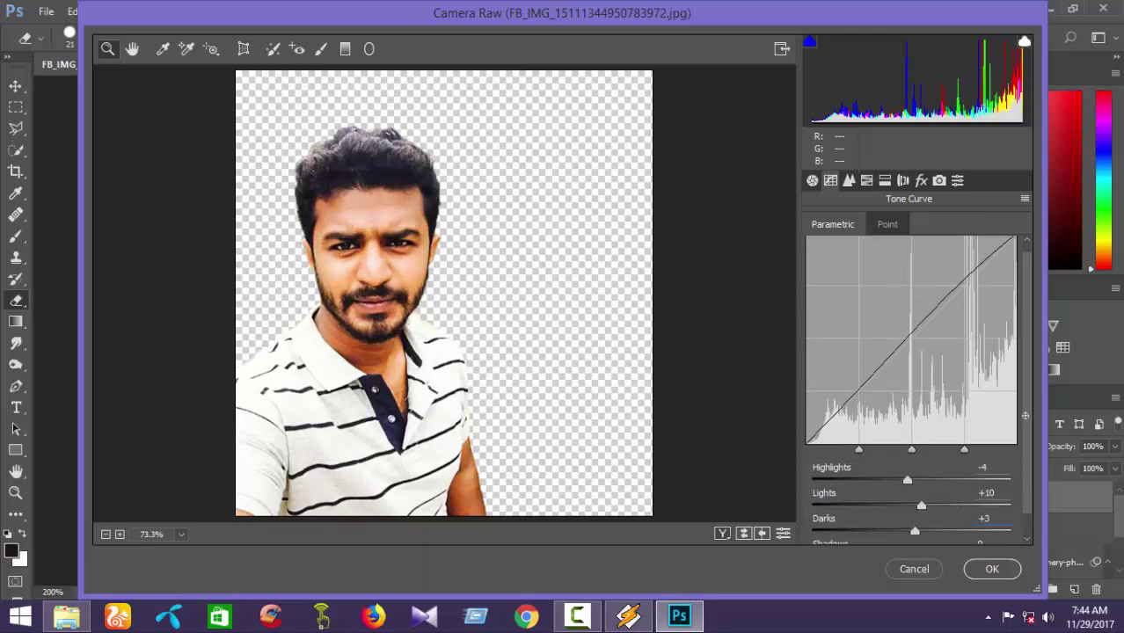
{"action": "scroll", "coordinate": [1030, 453], "scroll_direction": "down", "scroll_amount": 2}
{"action": "left_click_drag", "start_coordinate": [911, 532], "coordinate": [907, 532]}
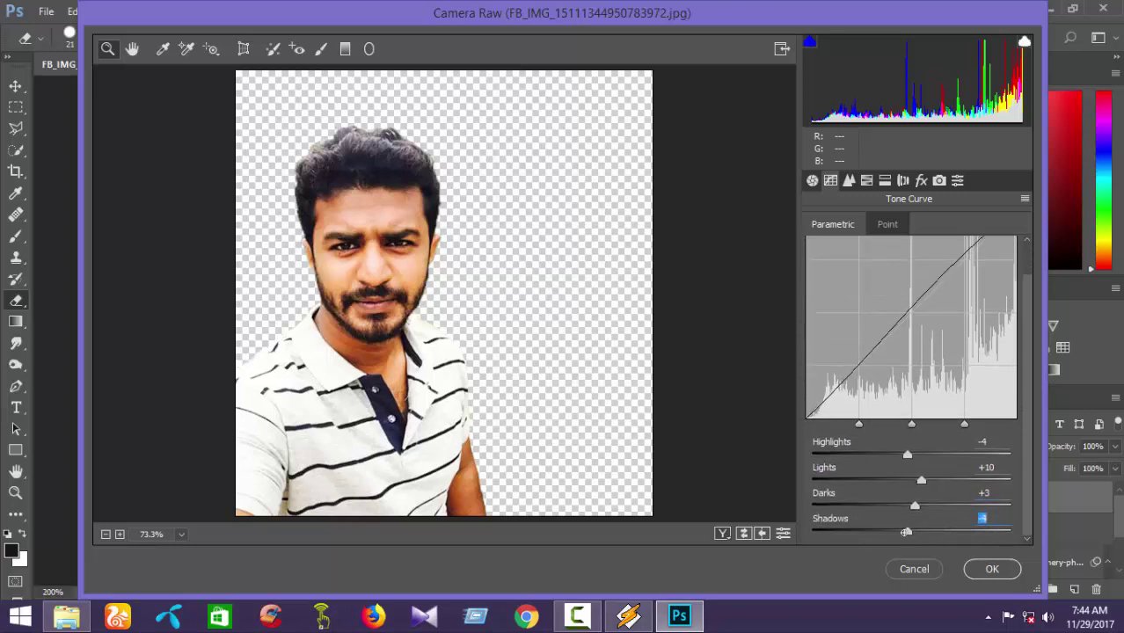
Add light luminance noise reduction to the man's layer and fine-tune its Reds and Oranges hues.
{"action": "left_click", "coordinate": [848, 181]}
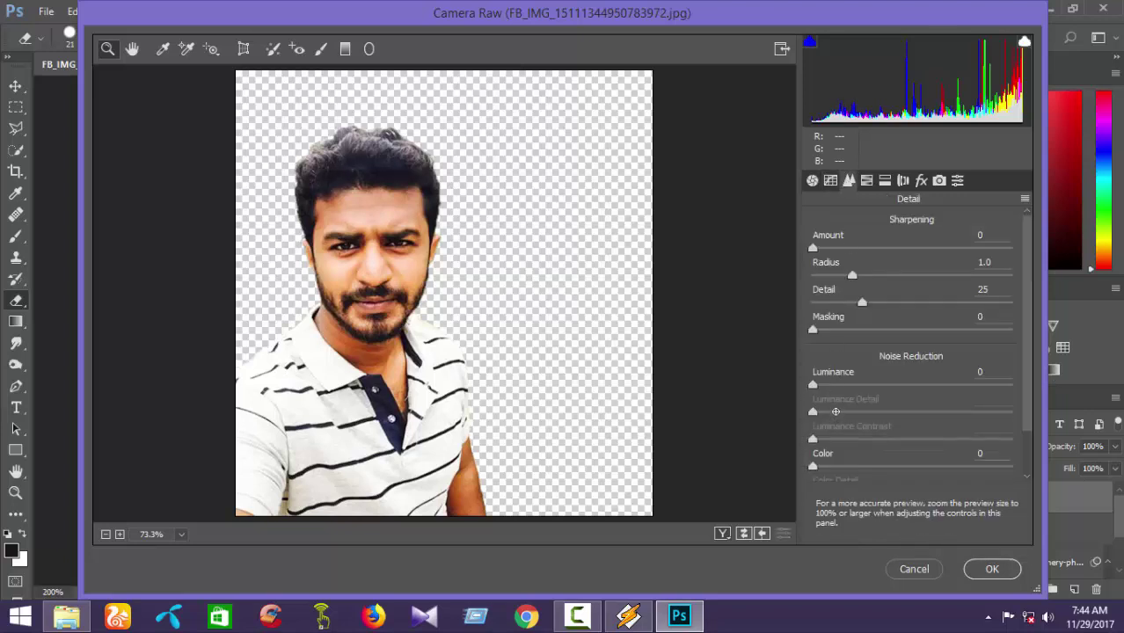
{"action": "left_click_drag", "start_coordinate": [835, 386], "coordinate": [837, 385]}
{"action": "left_click", "coordinate": [867, 180]}
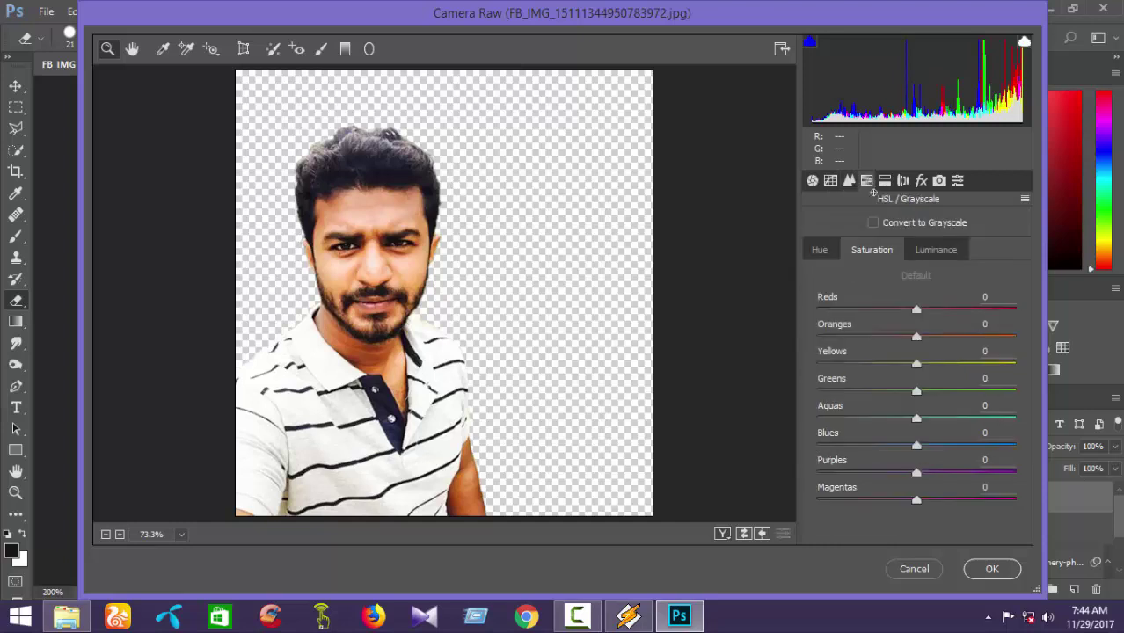
{"action": "left_click", "coordinate": [825, 253]}
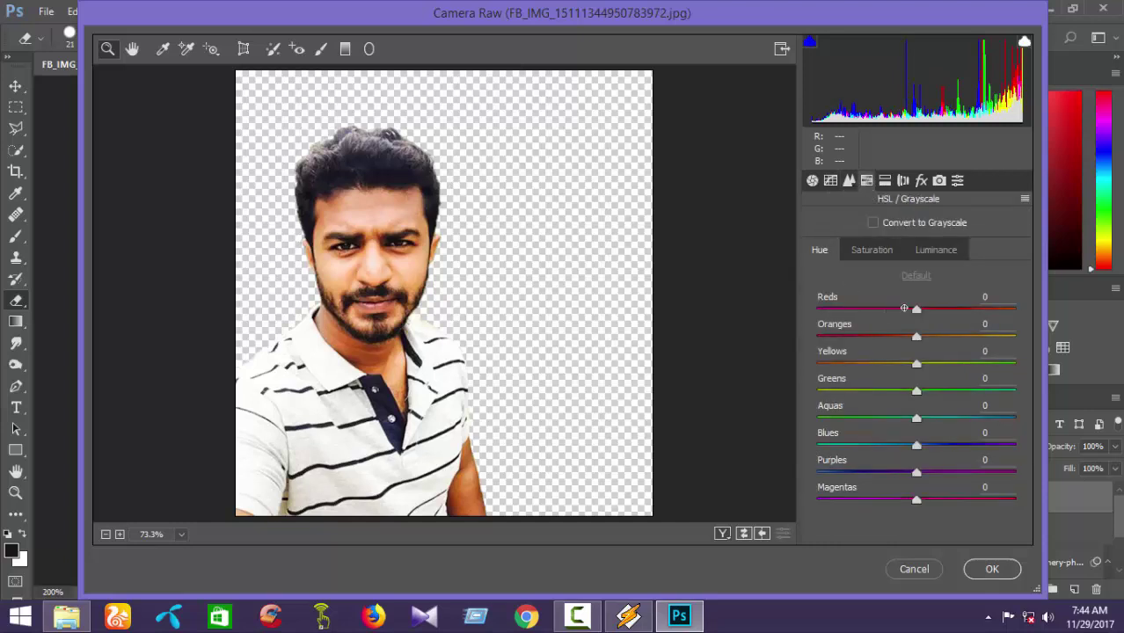
{"action": "left_click", "coordinate": [902, 308]}
{"action": "left_click_drag", "start_coordinate": [906, 311], "coordinate": [914, 311]}
{"action": "mouse_move", "coordinate": [916, 337]}
{"action": "left_mouse_down"}
{"action": "mouse_move", "coordinate": [907, 337]}
{"action": "mouse_move", "coordinate": [920, 338]}
{"action": "left_mouse_up"}
Lower the man's Reds saturation to -15 and apply the Camera Raw filter.
{"action": "left_click", "coordinate": [871, 251]}
{"action": "left_click_drag", "start_coordinate": [904, 312], "coordinate": [900, 309]}
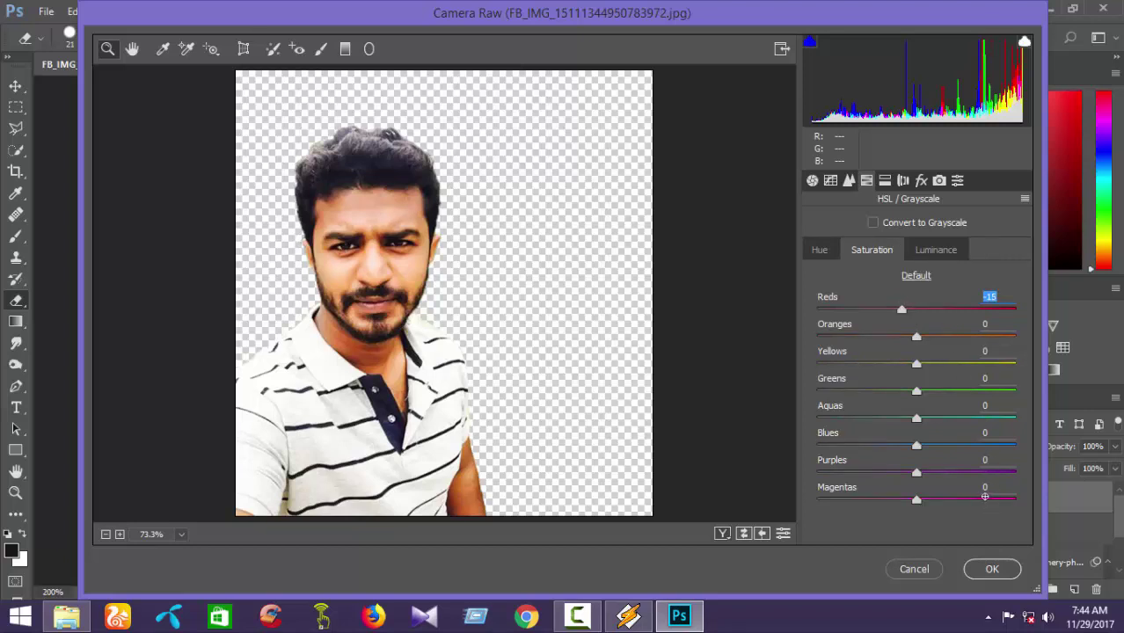
{"action": "left_click_drag", "start_coordinate": [946, 444], "coordinate": [955, 445]}
{"action": "left_click", "coordinate": [1000, 567]}
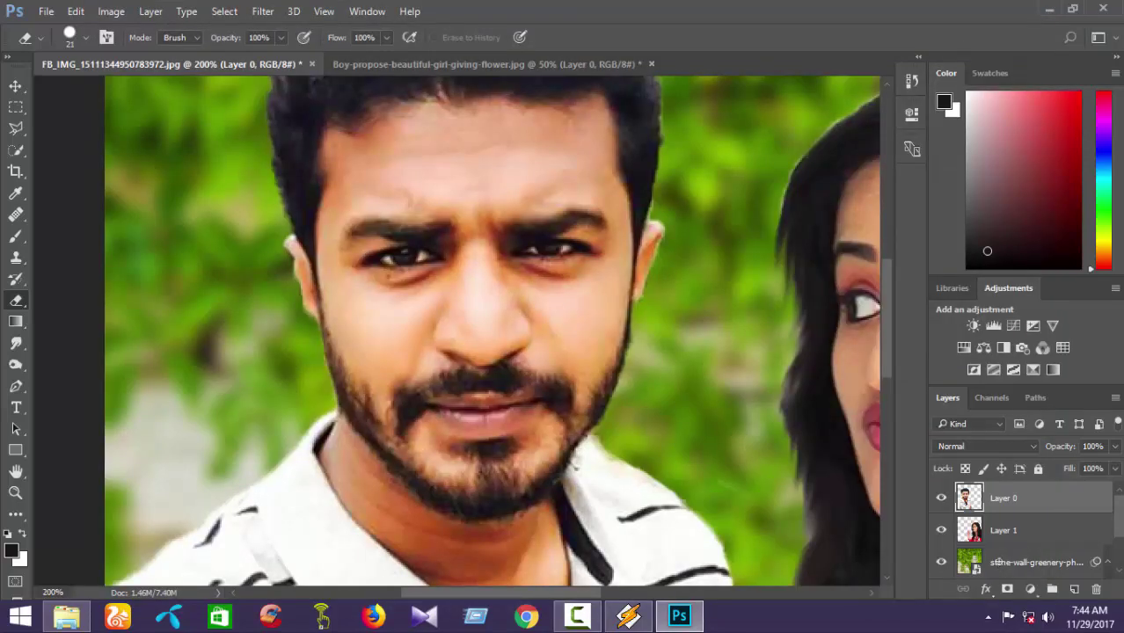
Open the Camera Raw filter on the woman's layer, Layer 1, and set Highlights +8, Shadows +20, Whites +3 and Blacks +7.
{"action": "left_click", "coordinate": [968, 533]}
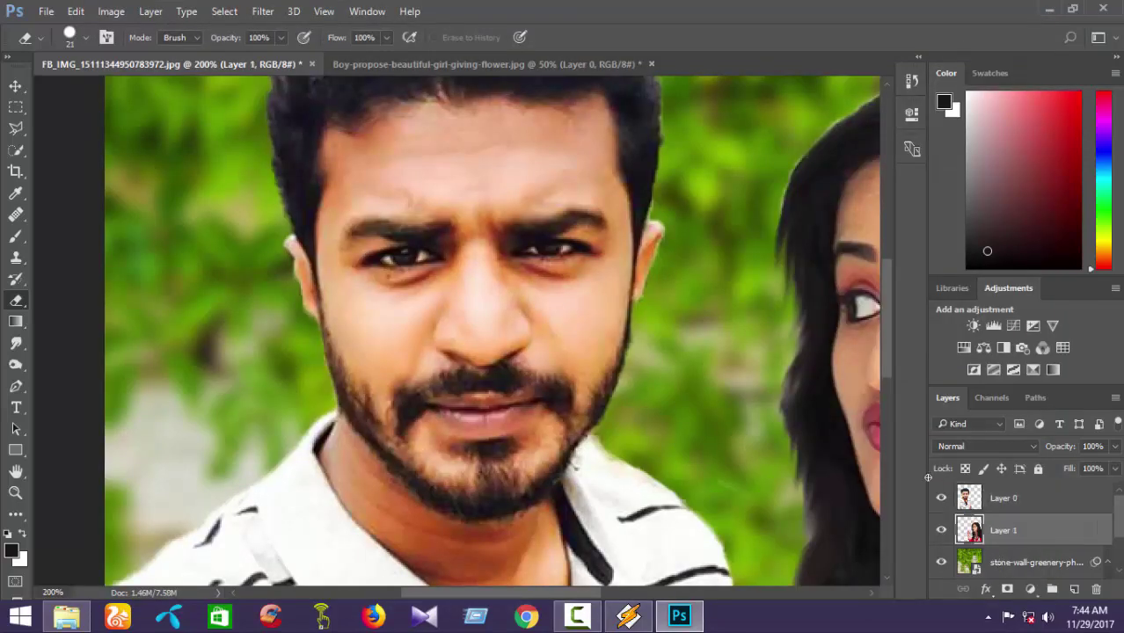
{"action": "left_click", "coordinate": [264, 11]}
{"action": "left_click", "coordinate": [303, 108]}
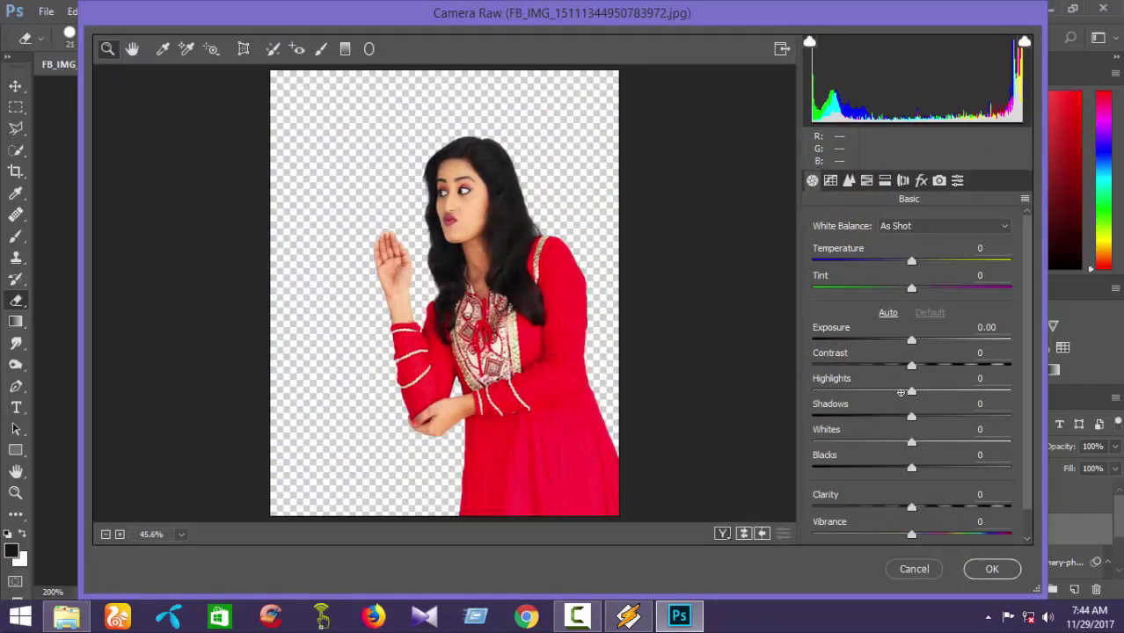
{"action": "left_click_drag", "start_coordinate": [911, 391], "coordinate": [919, 468]}
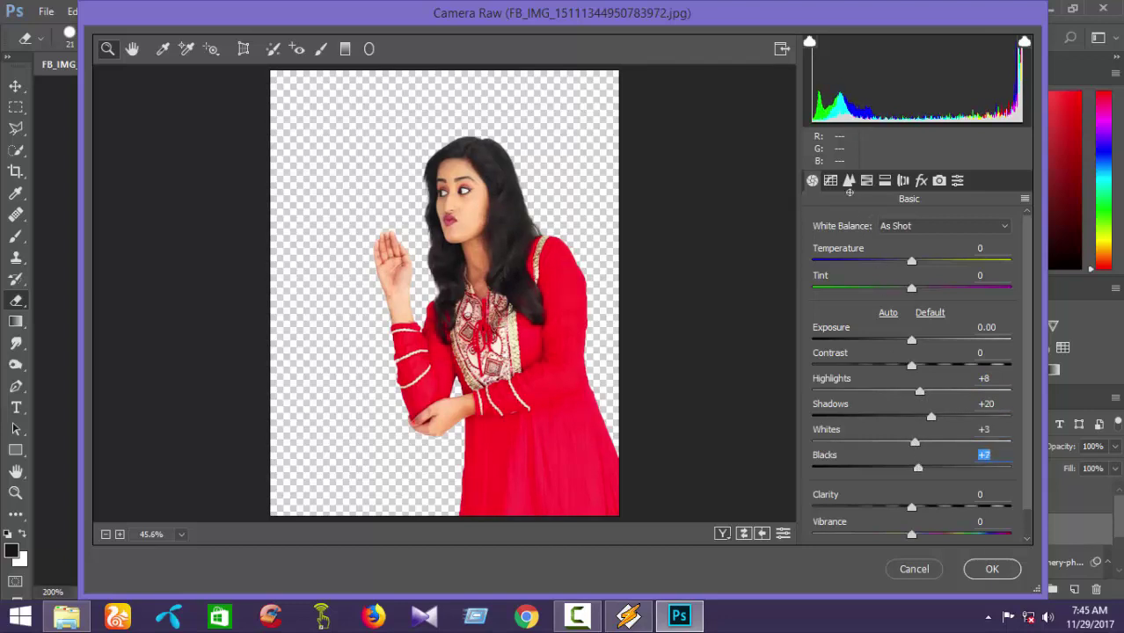
Set the woman's luminance noise reduction to 18 and Reds saturation to +3, and apply the Camera Raw filter.
{"action": "left_click", "coordinate": [846, 181]}
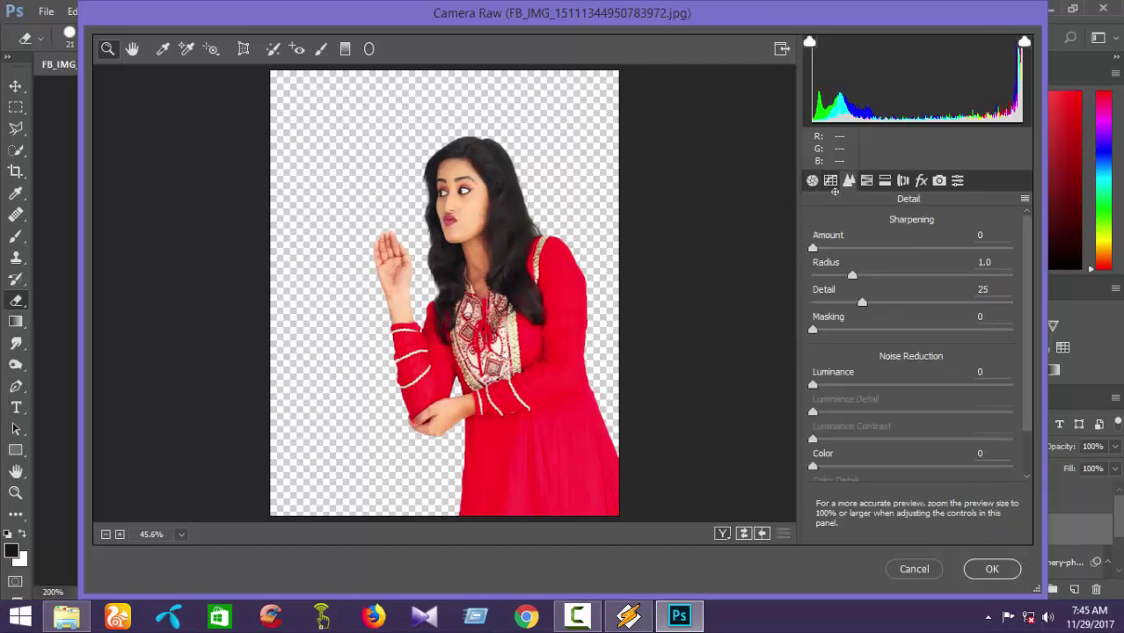
{"action": "left_click", "coordinate": [849, 384]}
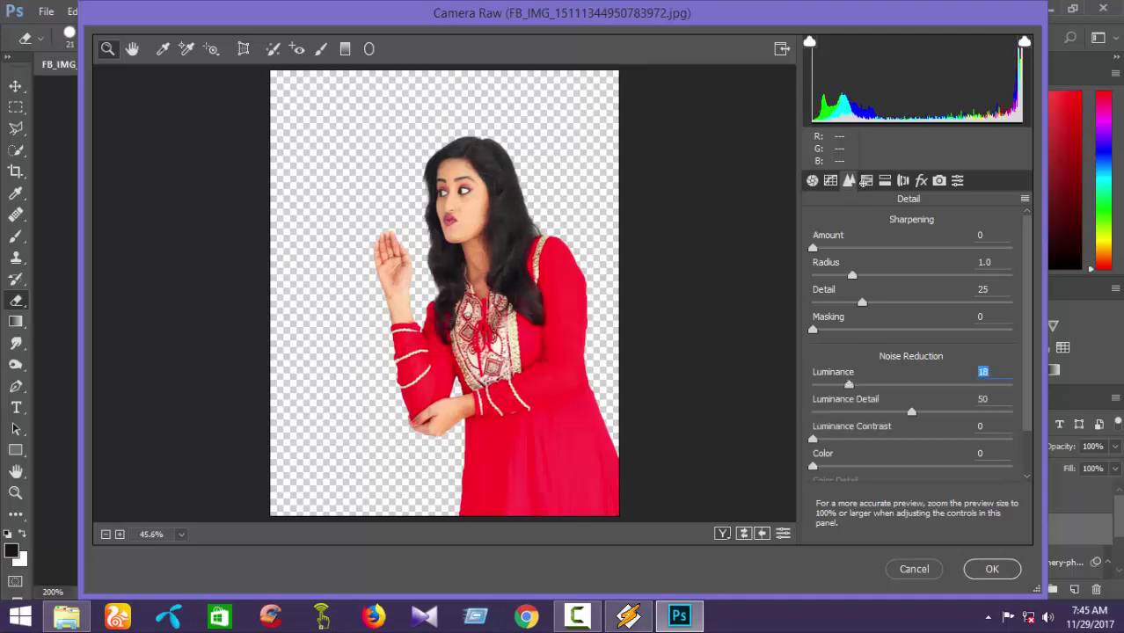
{"action": "left_click", "coordinate": [863, 182]}
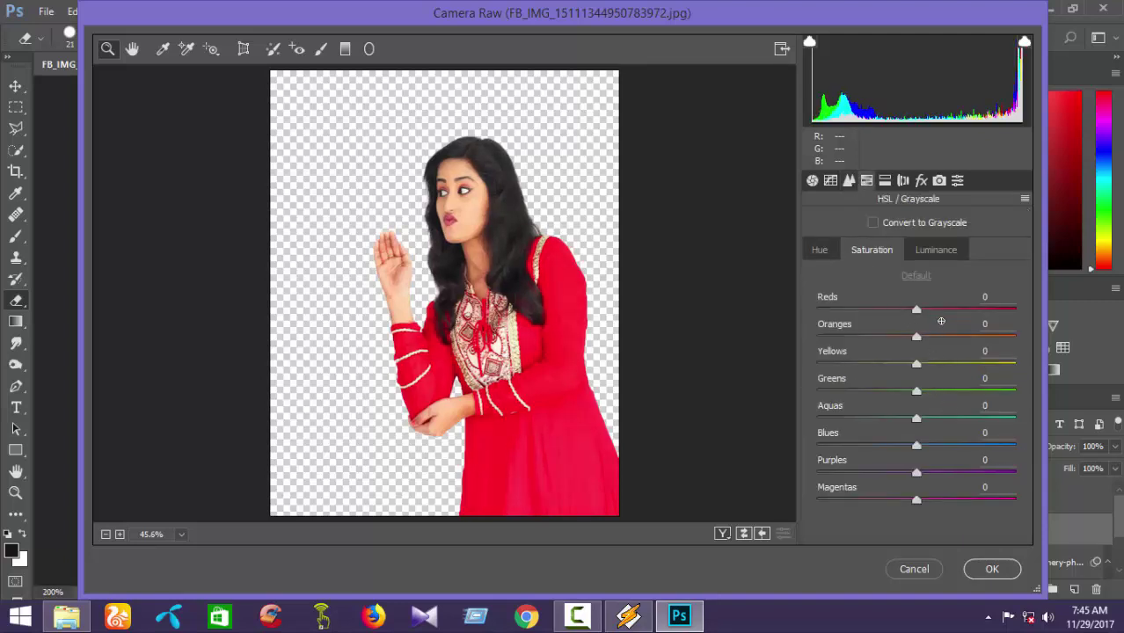
{"action": "left_click_drag", "start_coordinate": [918, 309], "coordinate": [918, 310]}
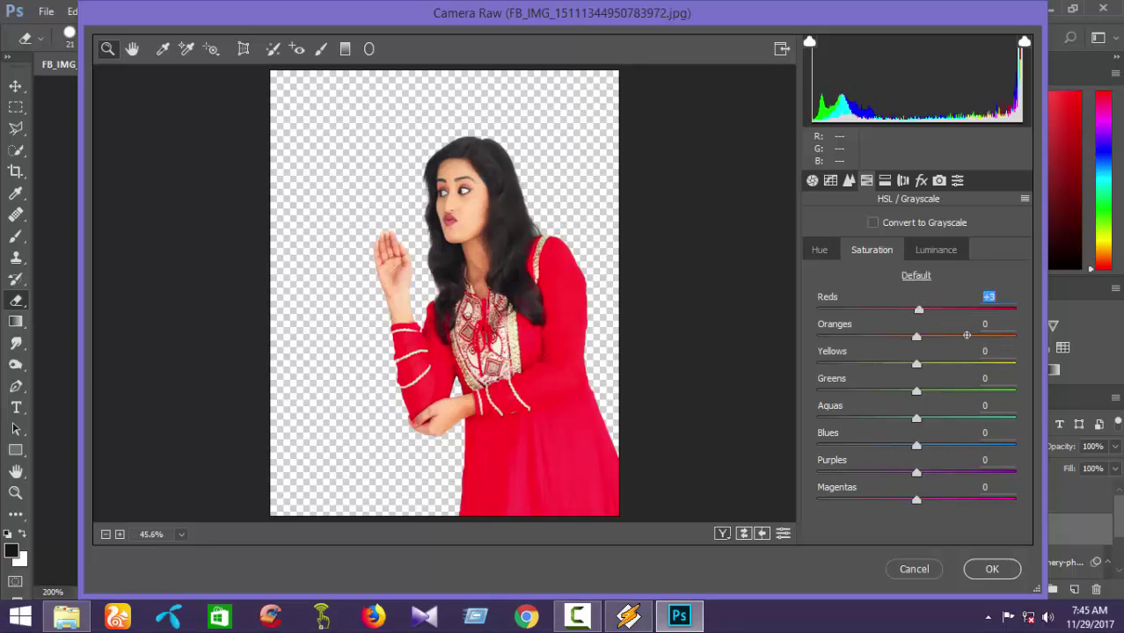
{"action": "left_click", "coordinate": [994, 570]}
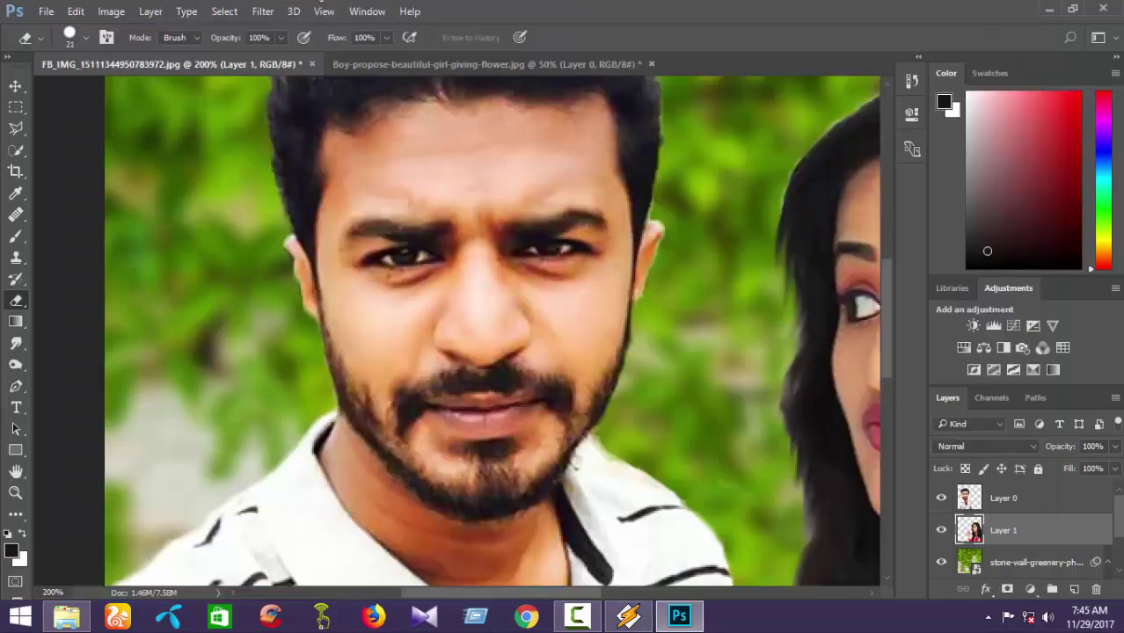
Set up the Blur tool with a soft 9 px brush at 59% strength.
{"action": "left_click", "coordinate": [14, 489]}
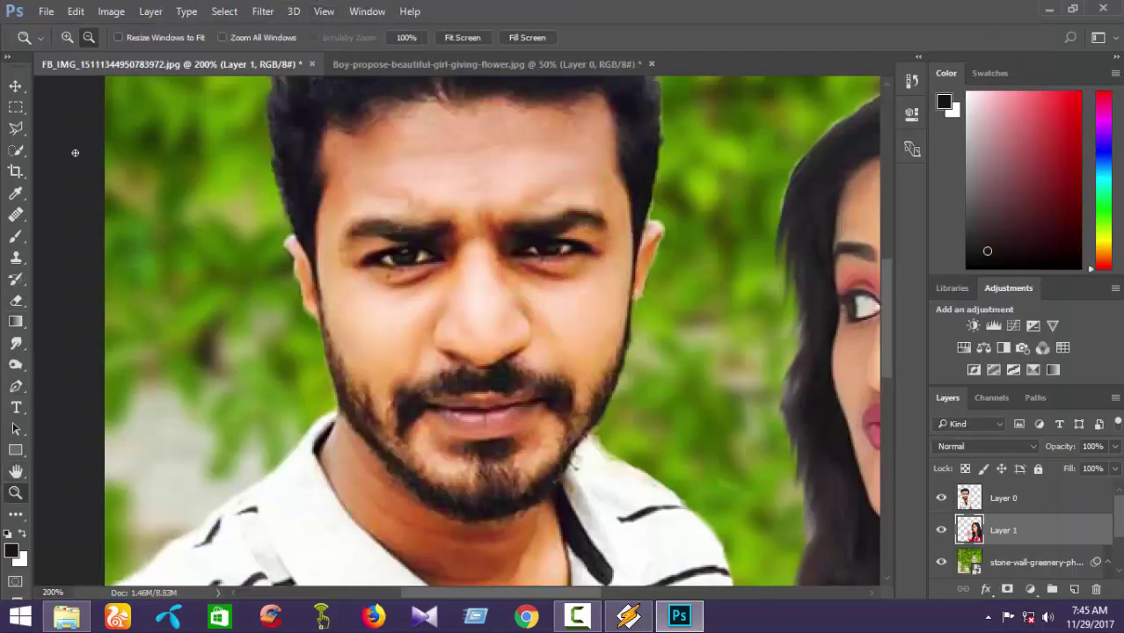
{"action": "left_click", "coordinate": [211, 175], "text": "alt"}
{"action": "left_click", "coordinate": [211, 176], "text": "alt"}
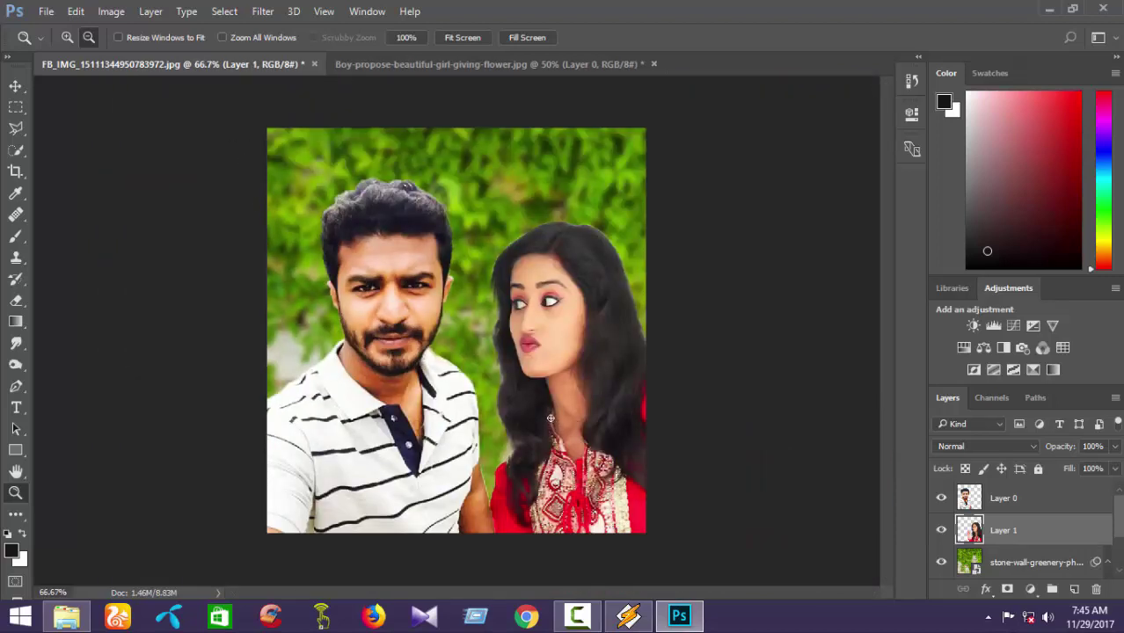
{"action": "left_click", "coordinate": [21, 345]}
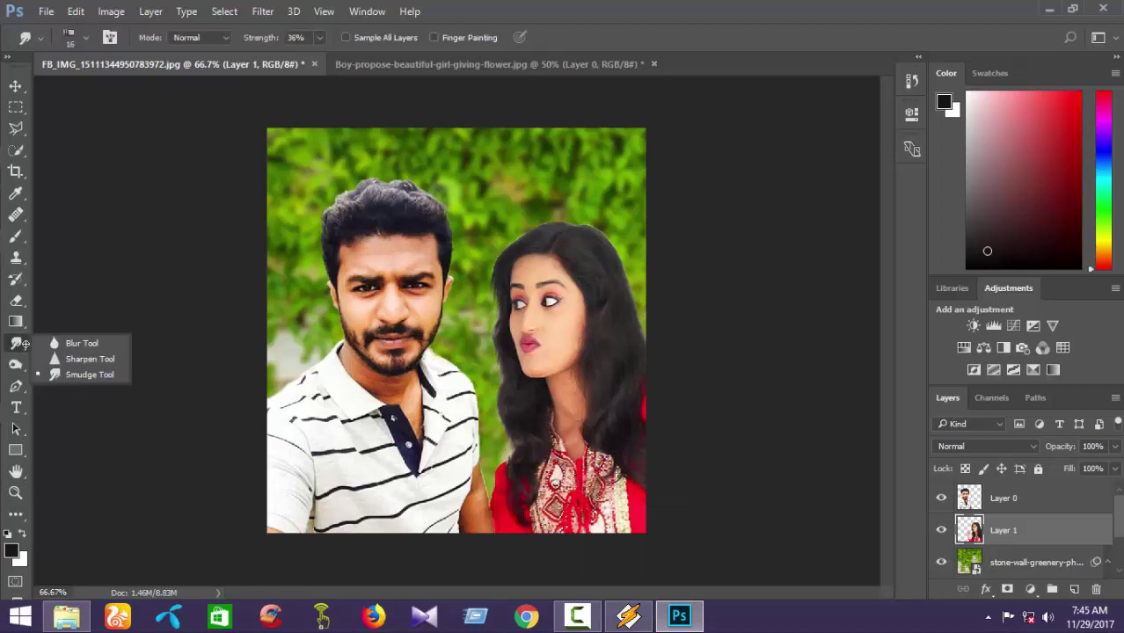
{"action": "left_click", "coordinate": [80, 343]}
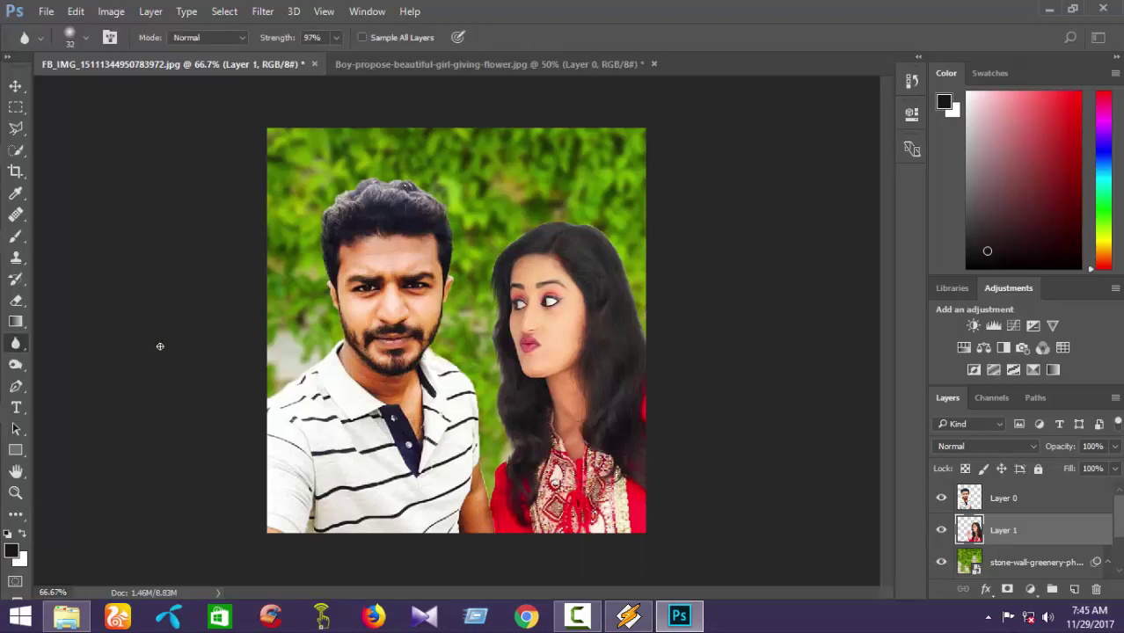
{"action": "key", "text": "ctrl+plus"}
{"action": "key", "text": "ctrl+plus"}
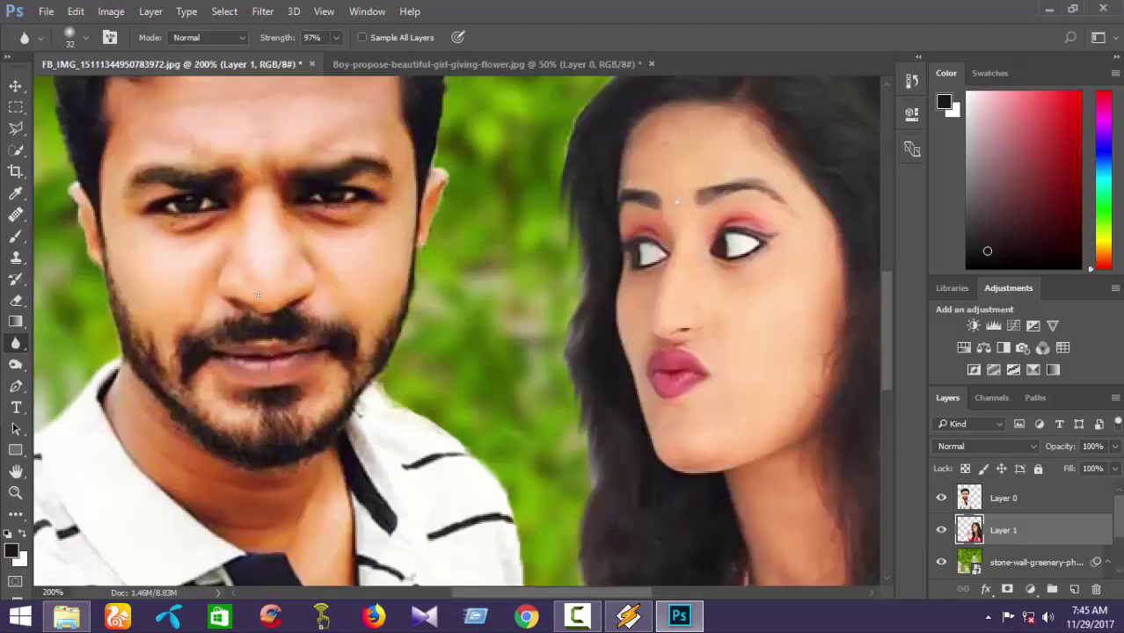
{"action": "scroll", "coordinate": [456, 332], "scroll_direction": "up", "scroll_amount": 1}
{"action": "left_click", "coordinate": [86, 37]}
{"action": "left_click_drag", "start_coordinate": [109, 88], "coordinate": [100, 89]}
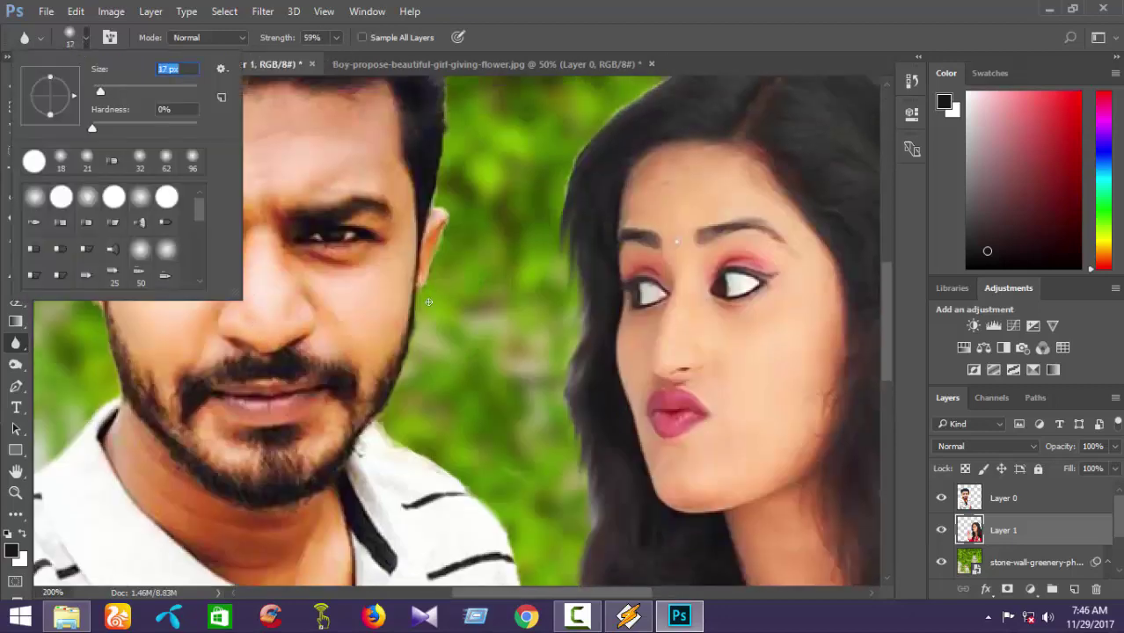
{"action": "key", "text": "Return"}
{"action": "right_click", "coordinate": [422, 253]}
{"action": "type", "text": "9"}
{"action": "key", "text": "Return"}
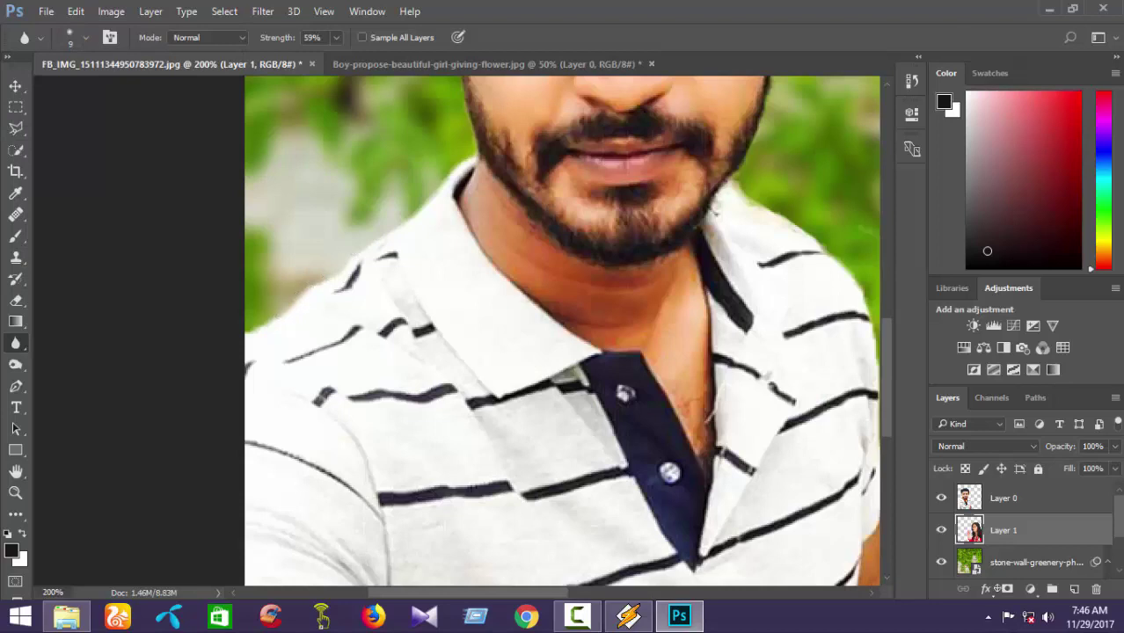
On Layer 0, blur the man's cut-out edge from the shoulder at the image border up past the collar to the ear.
{"action": "left_click", "coordinate": [1002, 497]}
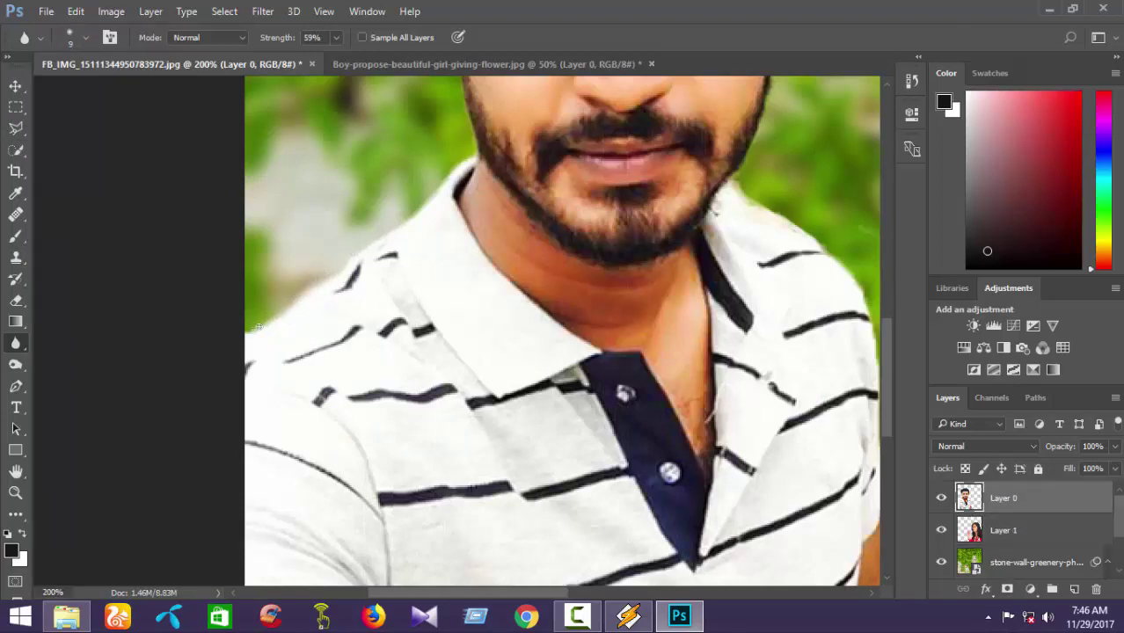
{"action": "mouse_move", "coordinate": [258, 327]}
{"action": "left_mouse_down"}
{"action": "mouse_move", "coordinate": [446, 200]}
{"action": "mouse_move", "coordinate": [432, 191]}
{"action": "mouse_move", "coordinate": [475, 154]}
{"action": "mouse_move", "coordinate": [461, 89]}
{"action": "left_mouse_up"}
{"action": "scroll", "coordinate": [462, 221], "scroll_direction": "up", "scroll_amount": 3}
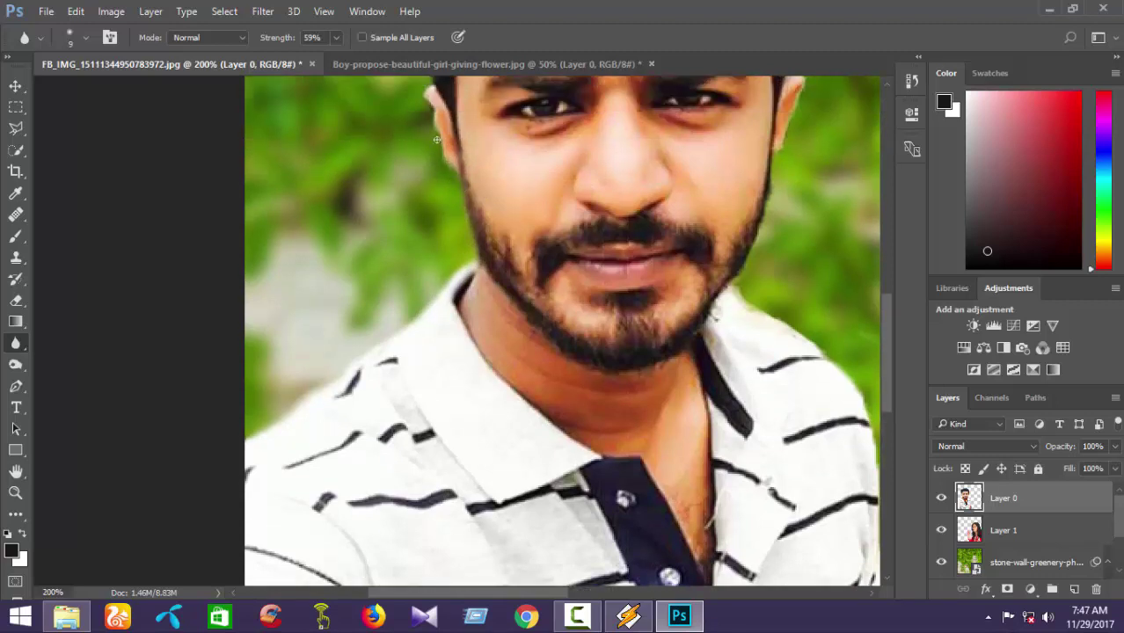
{"action": "scroll", "coordinate": [426, 119], "scroll_direction": "up", "scroll_amount": 2}
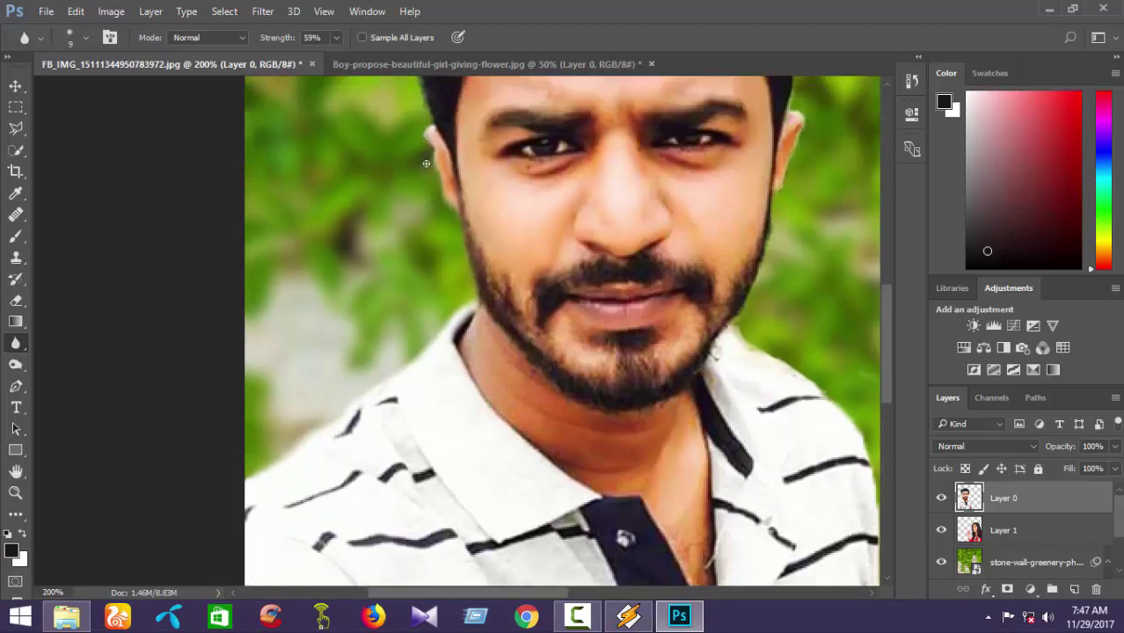
{"action": "scroll", "coordinate": [423, 112], "scroll_direction": "up", "scroll_amount": 3}
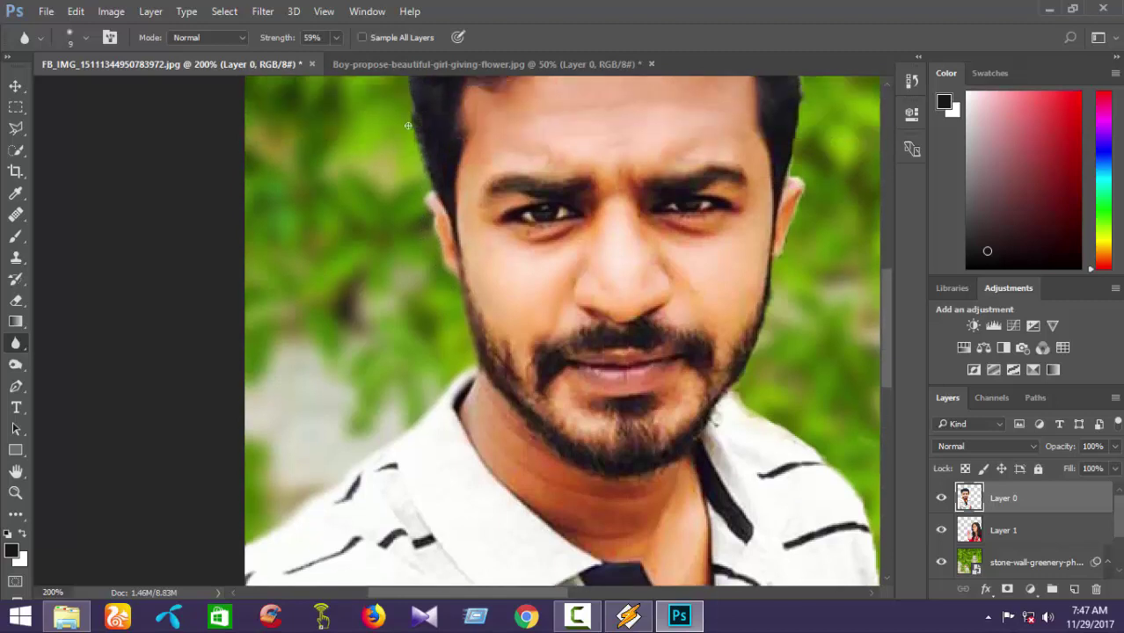
Blur the man's cut-out edge on Layer 0 from the ear up around the hair and down the opposite ear and jaw.
{"action": "scroll", "coordinate": [407, 153], "scroll_direction": "up", "scroll_amount": 2}
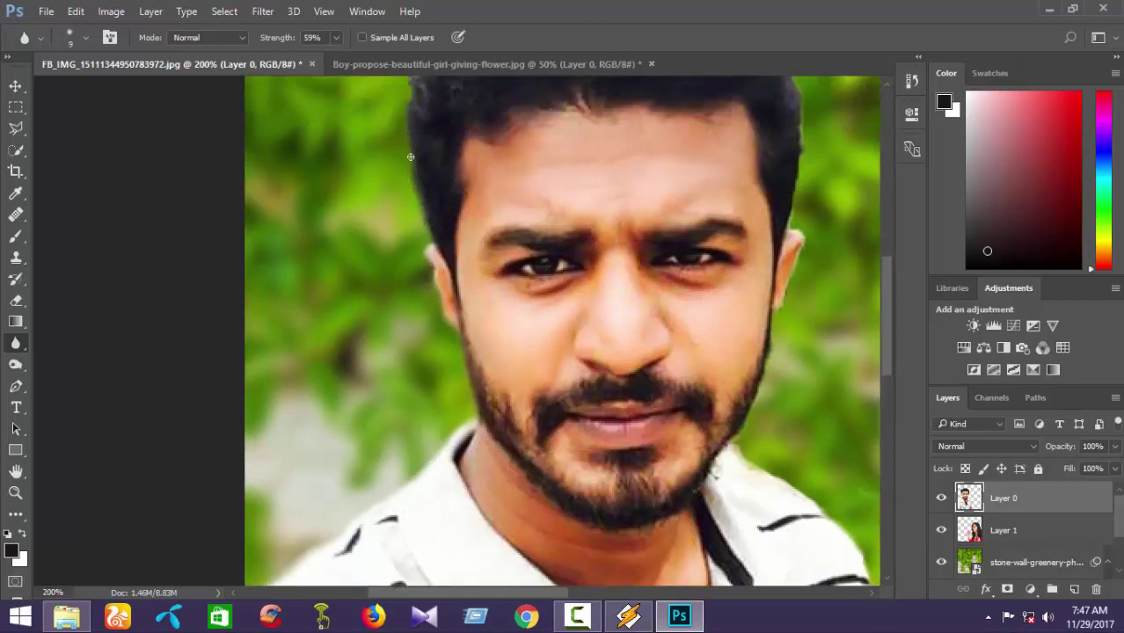
{"action": "scroll", "coordinate": [408, 150], "scroll_direction": "up", "scroll_amount": 2}
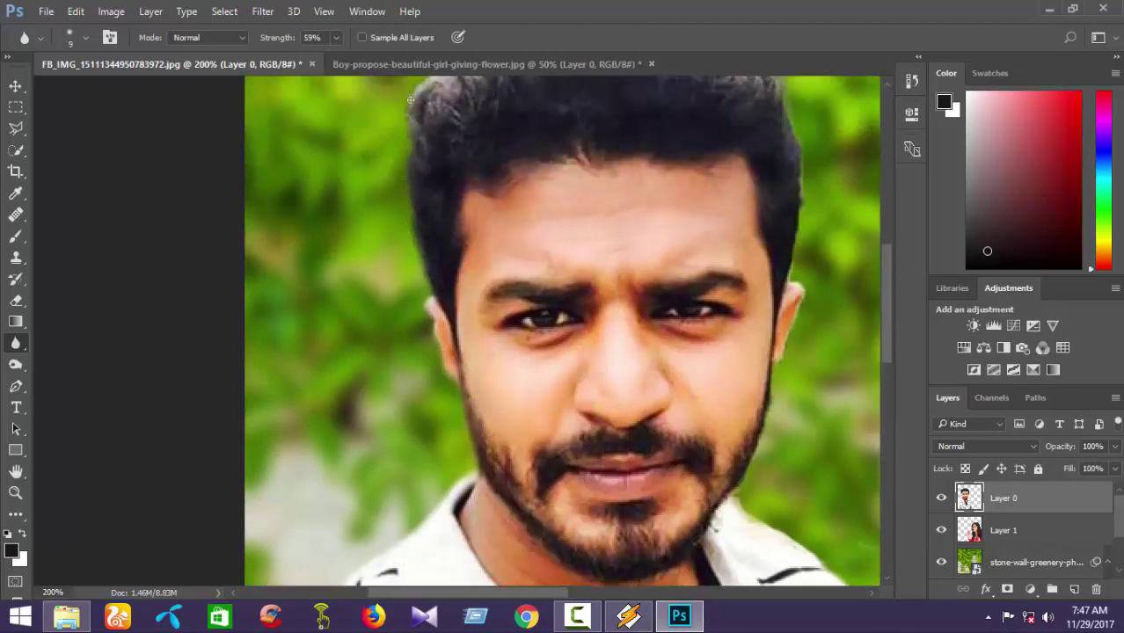
{"action": "scroll", "coordinate": [410, 99], "scroll_direction": "up", "scroll_amount": 2}
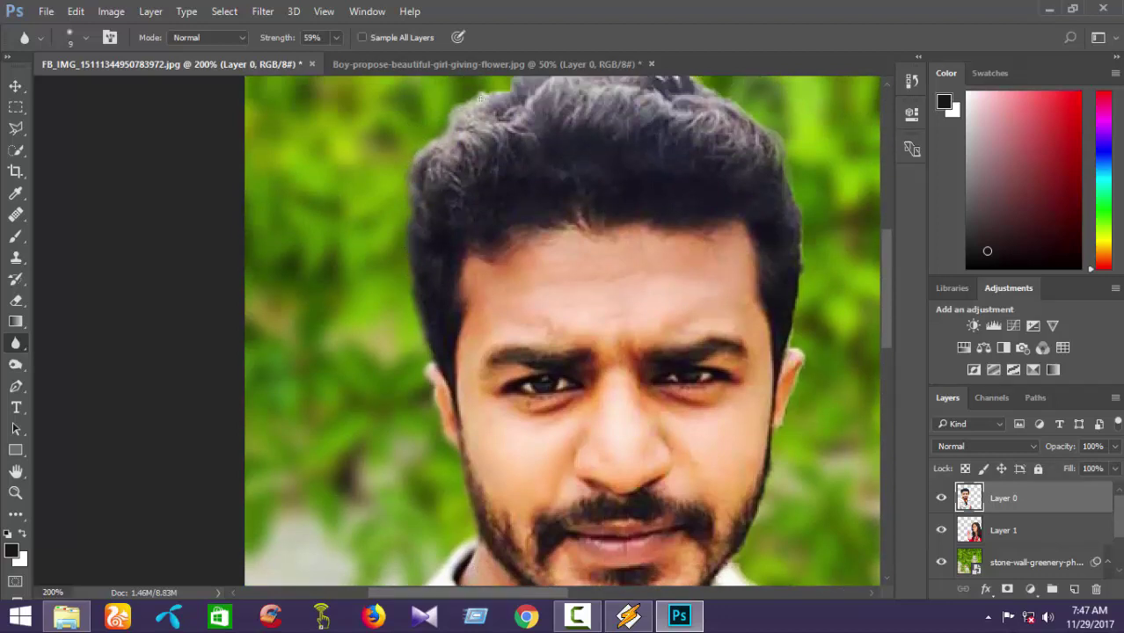
{"action": "scroll", "coordinate": [488, 87], "scroll_direction": "up", "scroll_amount": 2}
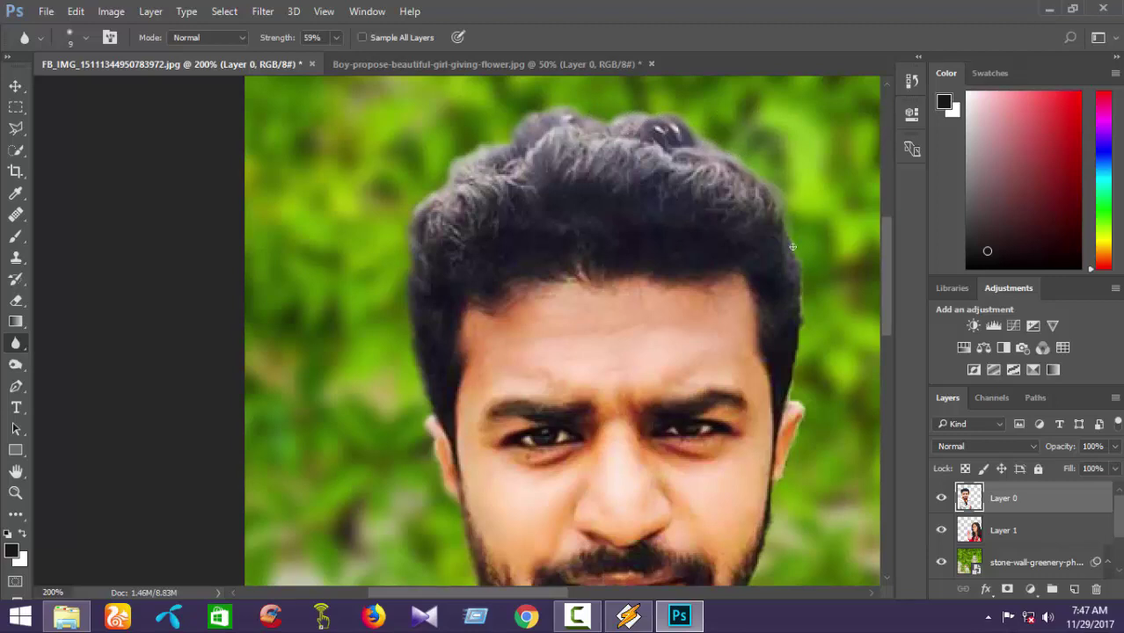
{"action": "mouse_move", "coordinate": [792, 247]}
{"action": "left_mouse_down"}
{"action": "mouse_move", "coordinate": [803, 296]}
{"action": "mouse_move", "coordinate": [806, 267]}
{"action": "mouse_move", "coordinate": [791, 393]}
{"action": "left_mouse_up"}
{"action": "scroll", "coordinate": [803, 413], "scroll_direction": "down", "scroll_amount": 2}
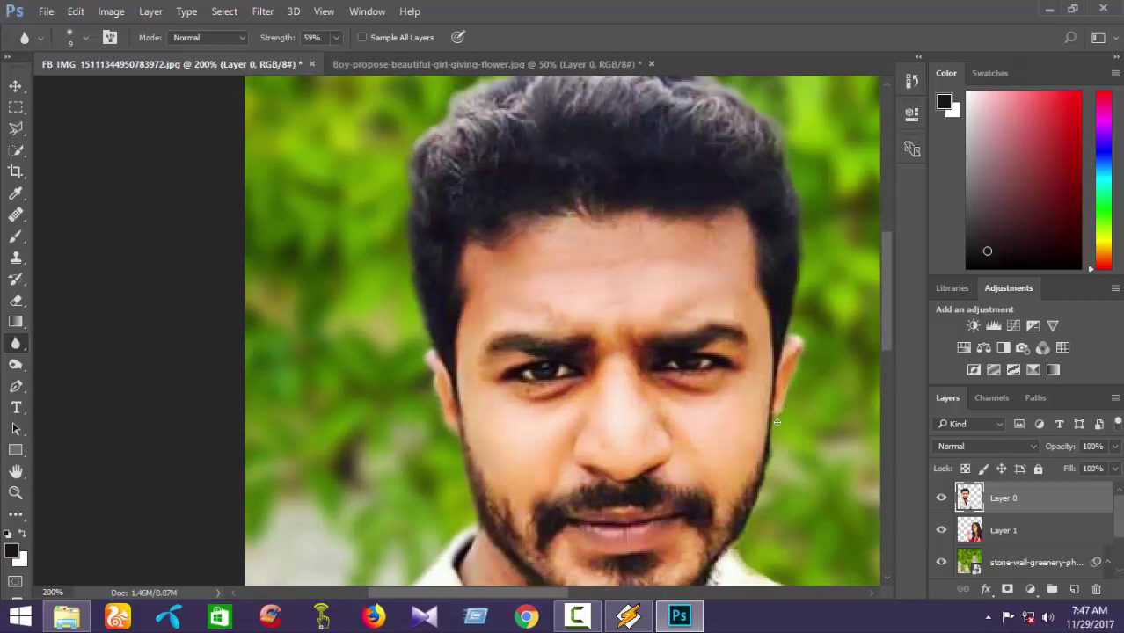
{"action": "scroll", "coordinate": [778, 422], "scroll_direction": "down", "scroll_amount": 2}
{"action": "left_click_drag", "start_coordinate": [782, 360], "coordinate": [769, 400]}
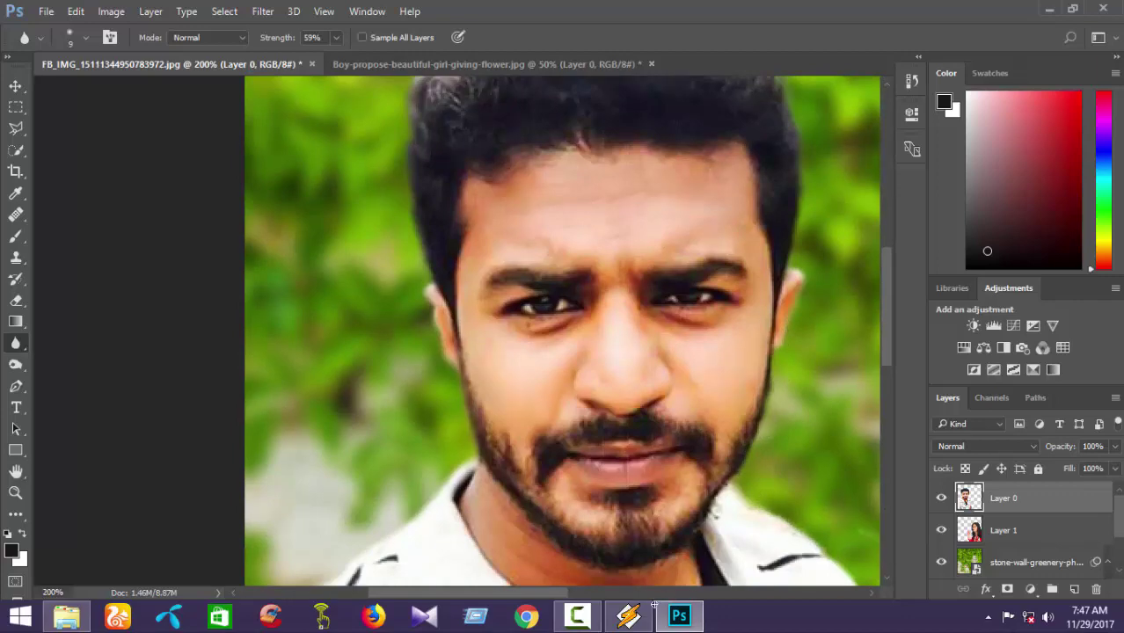
Blur the edge of the man's shoulder, sleeve and arm facing the woman, down to the image's lower border.
{"action": "left_click_drag", "start_coordinate": [552, 593], "coordinate": [632, 596]}
{"action": "scroll", "coordinate": [418, 365], "scroll_direction": "down", "scroll_amount": 3}
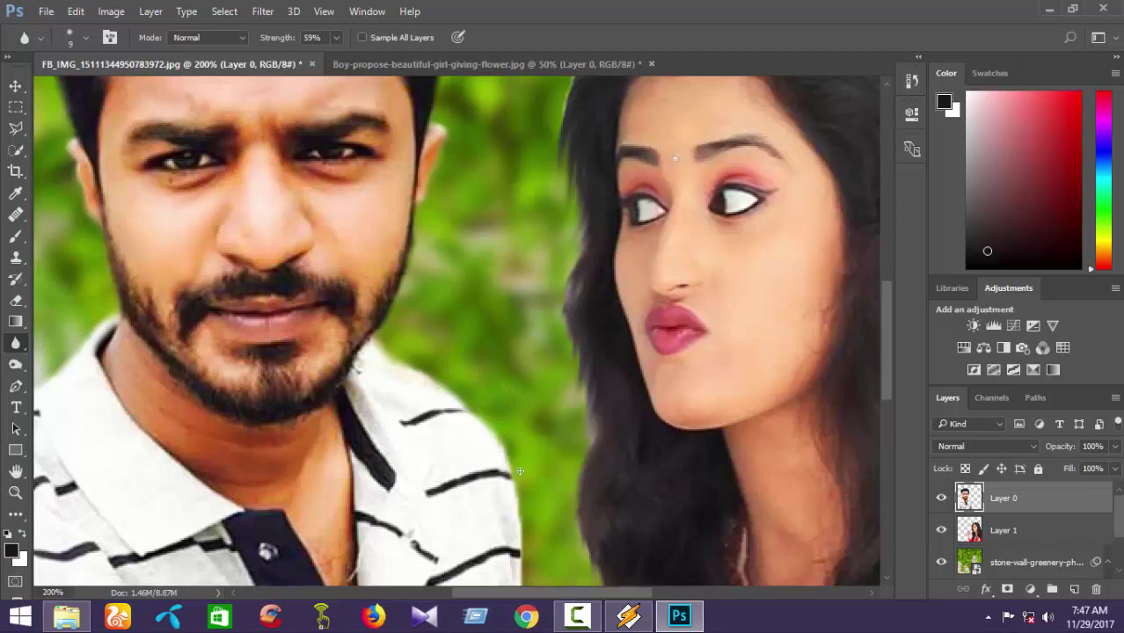
{"action": "scroll", "coordinate": [520, 475], "scroll_direction": "down", "scroll_amount": 2}
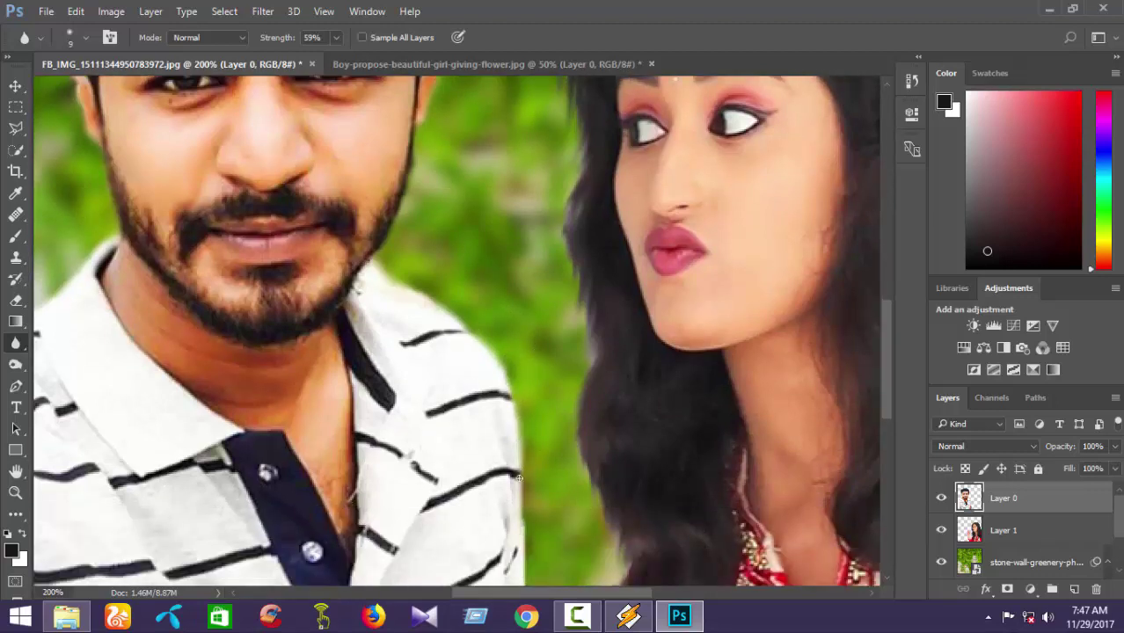
{"action": "scroll", "coordinate": [523, 480], "scroll_direction": "down", "scroll_amount": 2}
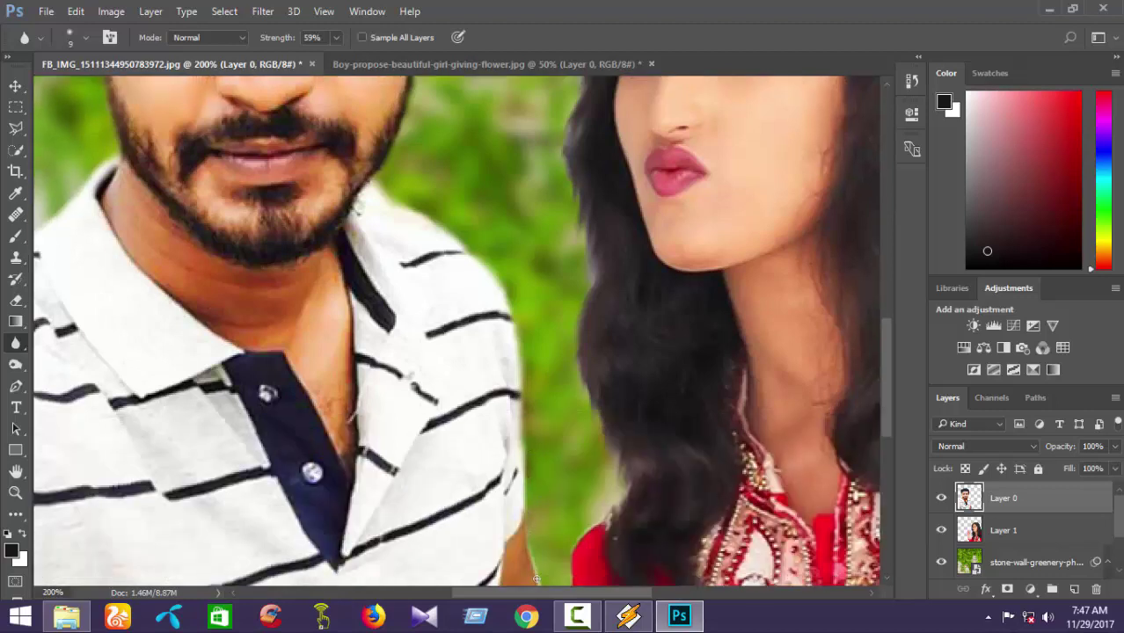
{"action": "scroll", "coordinate": [542, 536], "scroll_direction": "down", "scroll_amount": 2}
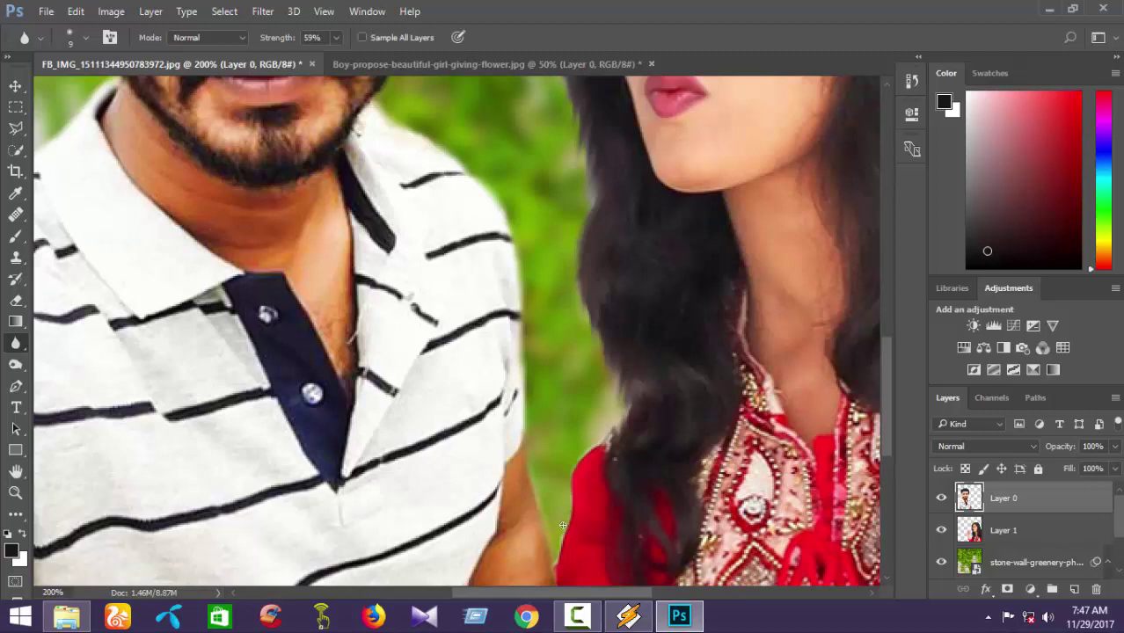
{"action": "scroll", "coordinate": [558, 481], "scroll_direction": "down", "scroll_amount": 3}
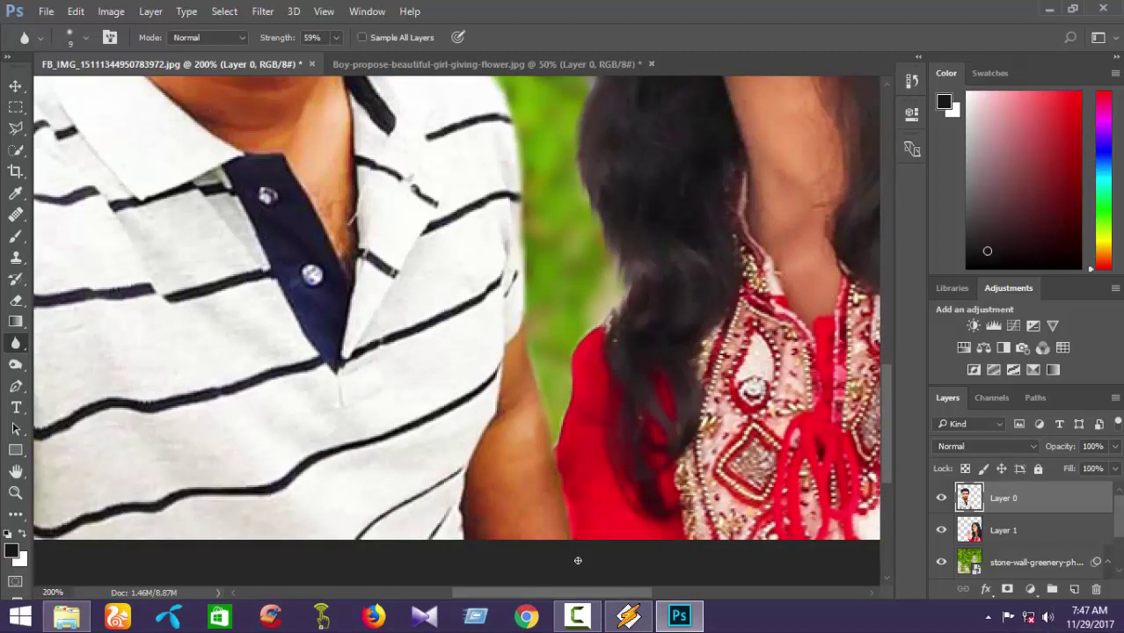
On Layer 1, blur the woman's cut-out edge facing the man, from the red sleeve up along the hair to the crown.
{"action": "left_click", "coordinate": [978, 519]}
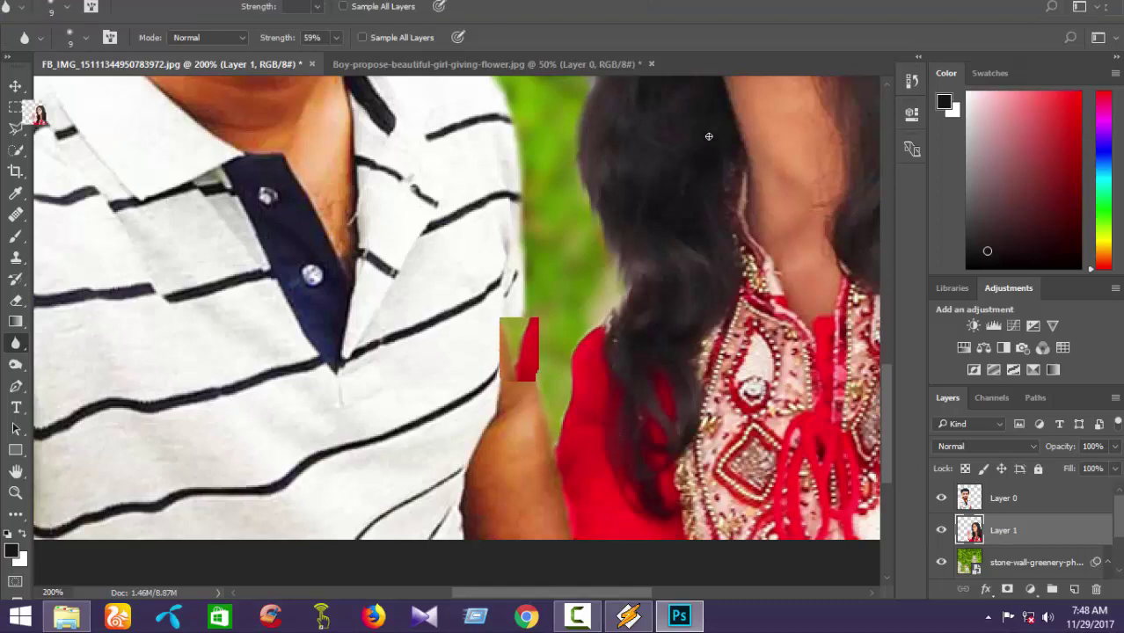
{"action": "left_click", "coordinate": [1049, 8]}
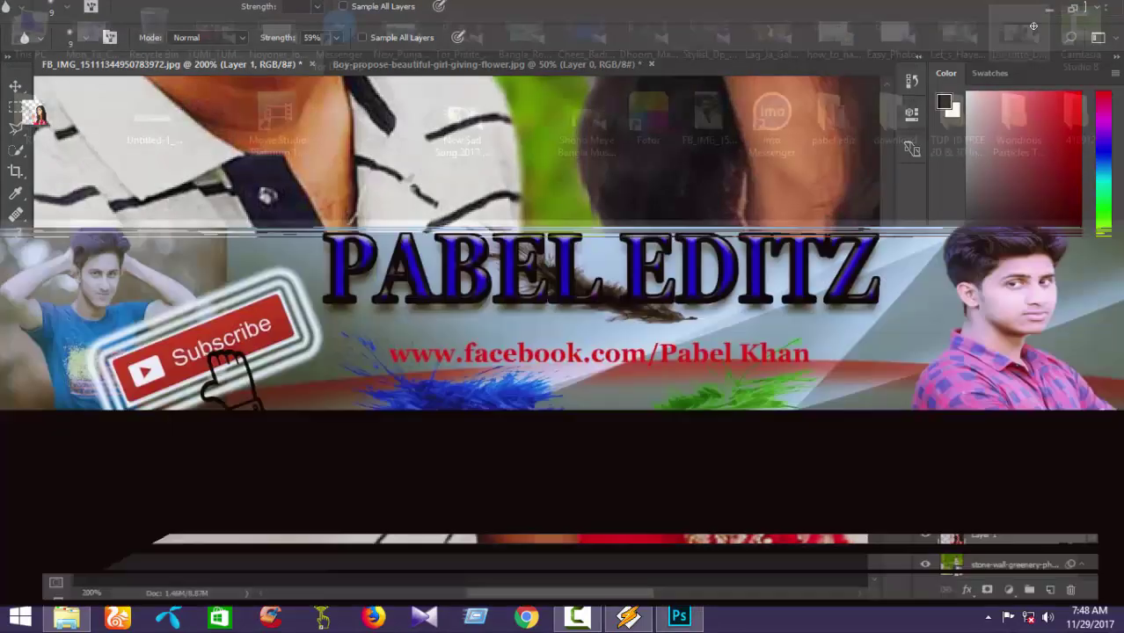
{"action": "left_click", "coordinate": [676, 616]}
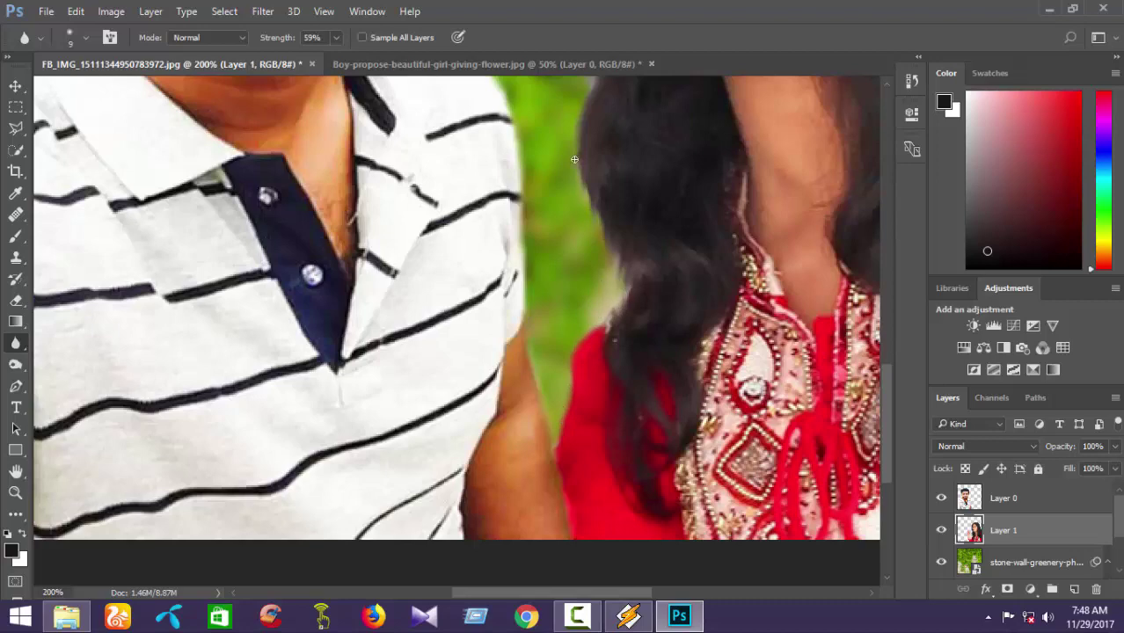
{"action": "scroll", "coordinate": [574, 176], "scroll_direction": "up", "scroll_amount": 3}
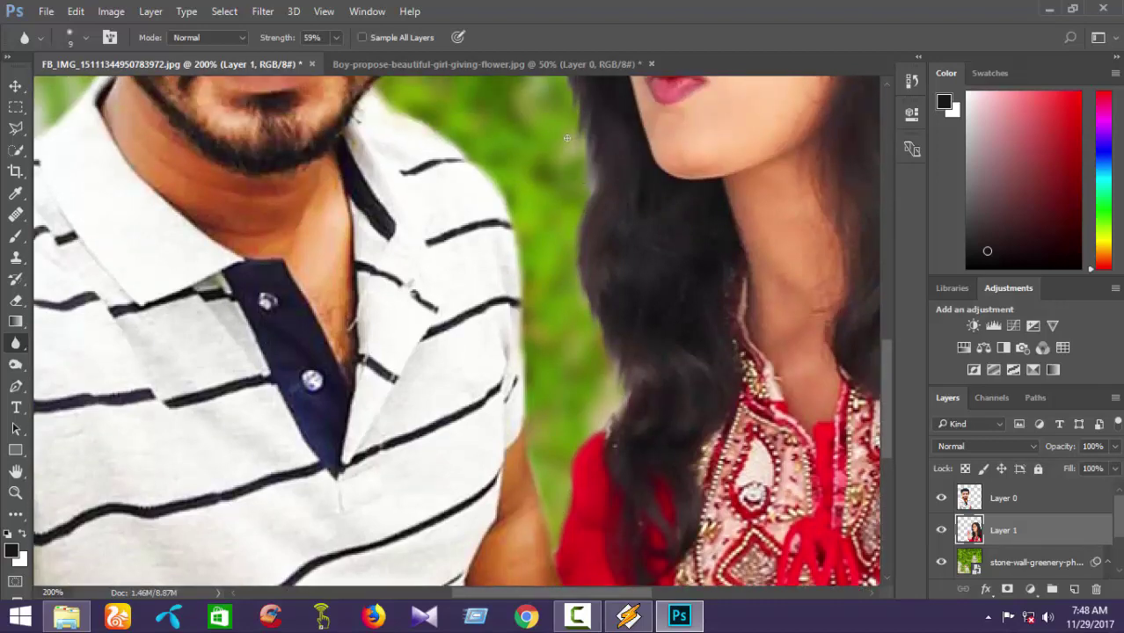
{"action": "scroll", "coordinate": [571, 167], "scroll_direction": "up", "scroll_amount": 2}
{"action": "scroll", "coordinate": [564, 87], "scroll_direction": "up", "scroll_amount": 3}
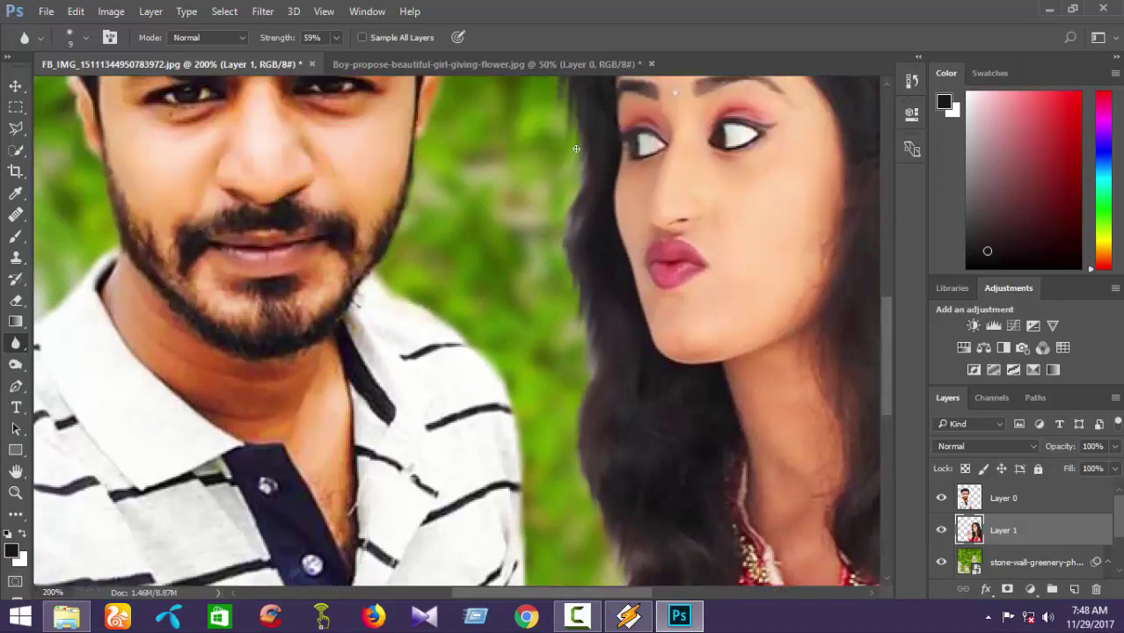
{"action": "scroll", "coordinate": [565, 127], "scroll_direction": "up", "scroll_amount": 4}
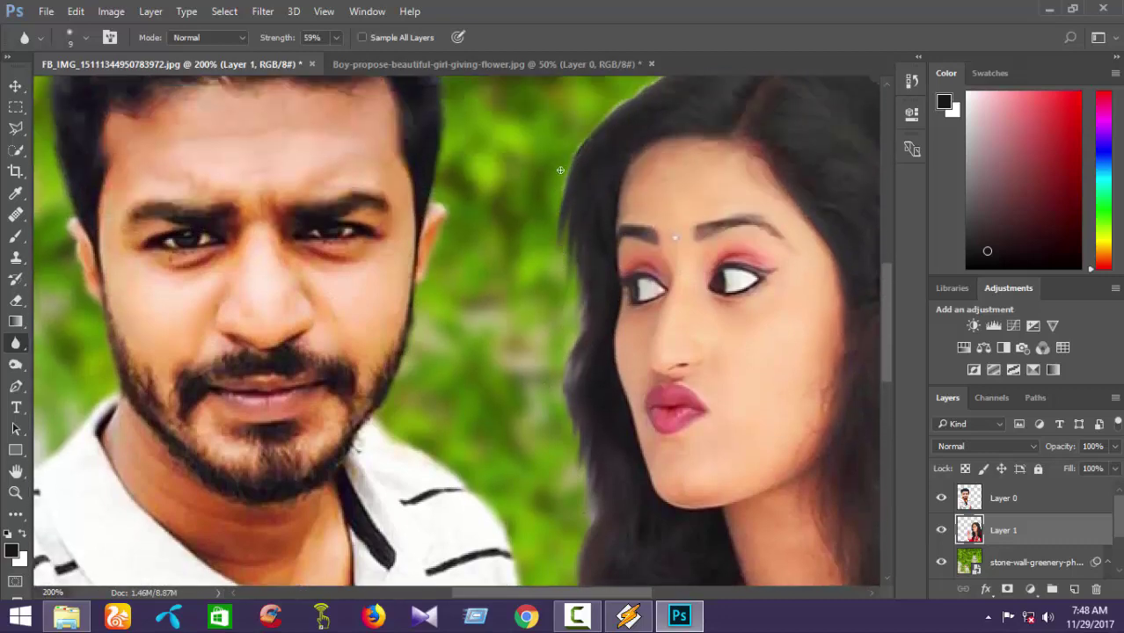
{"action": "scroll", "coordinate": [616, 201], "scroll_direction": "up", "scroll_amount": 3}
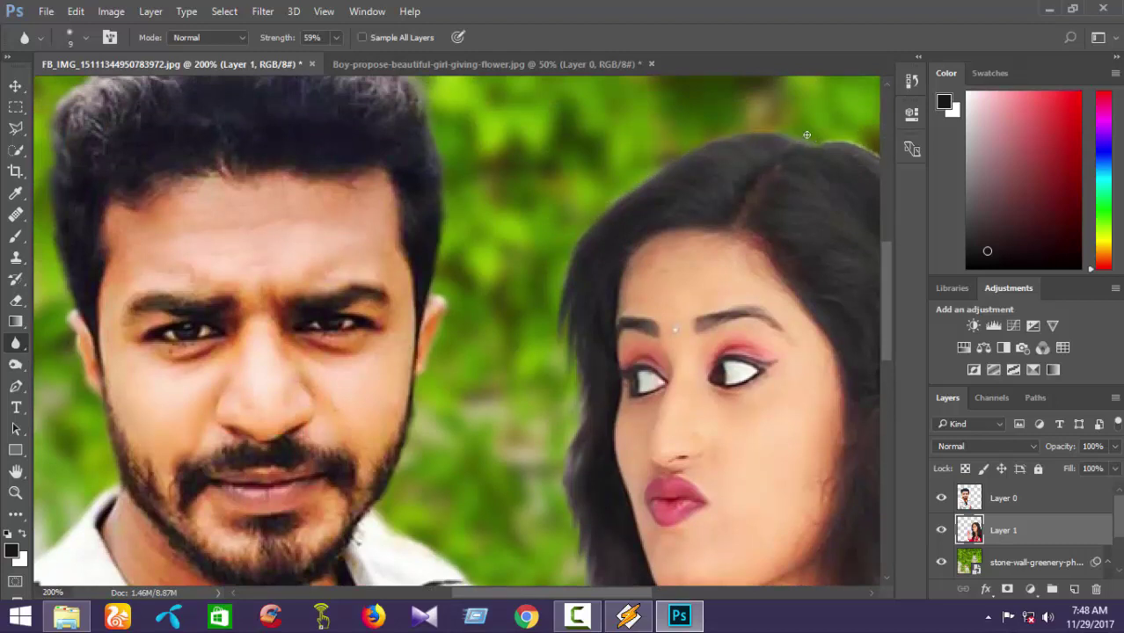
Blur the outer edge of the woman's hair from the crown down to the image border.
{"action": "scroll", "coordinate": [580, 537], "scroll_direction": "right", "scroll_amount": 5}
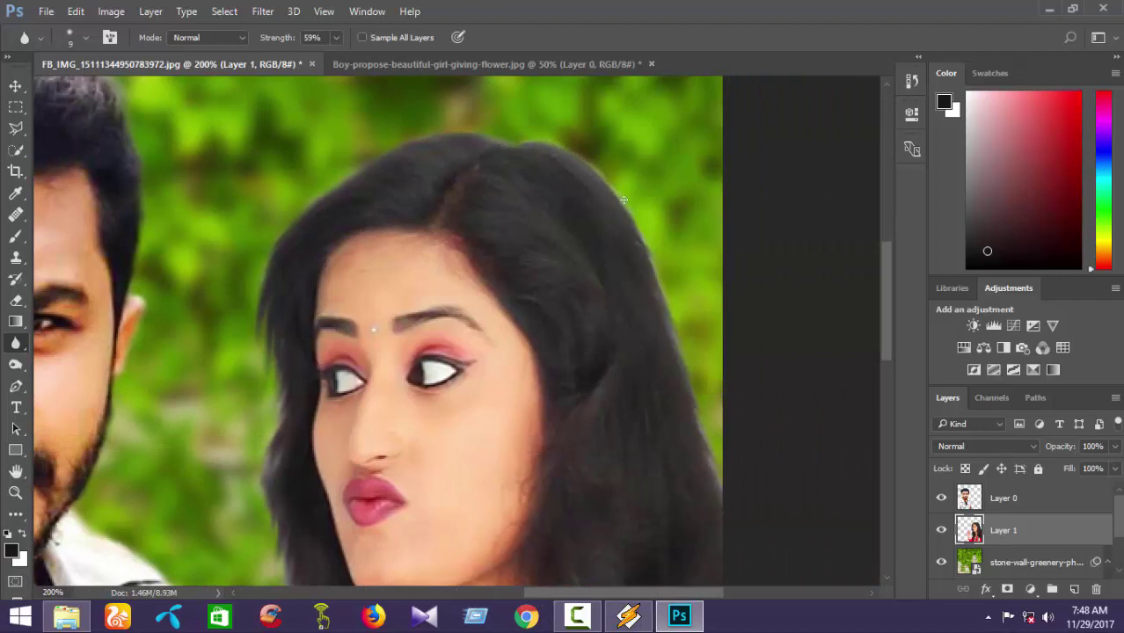
{"action": "scroll", "coordinate": [660, 253], "scroll_direction": "down", "scroll_amount": 2}
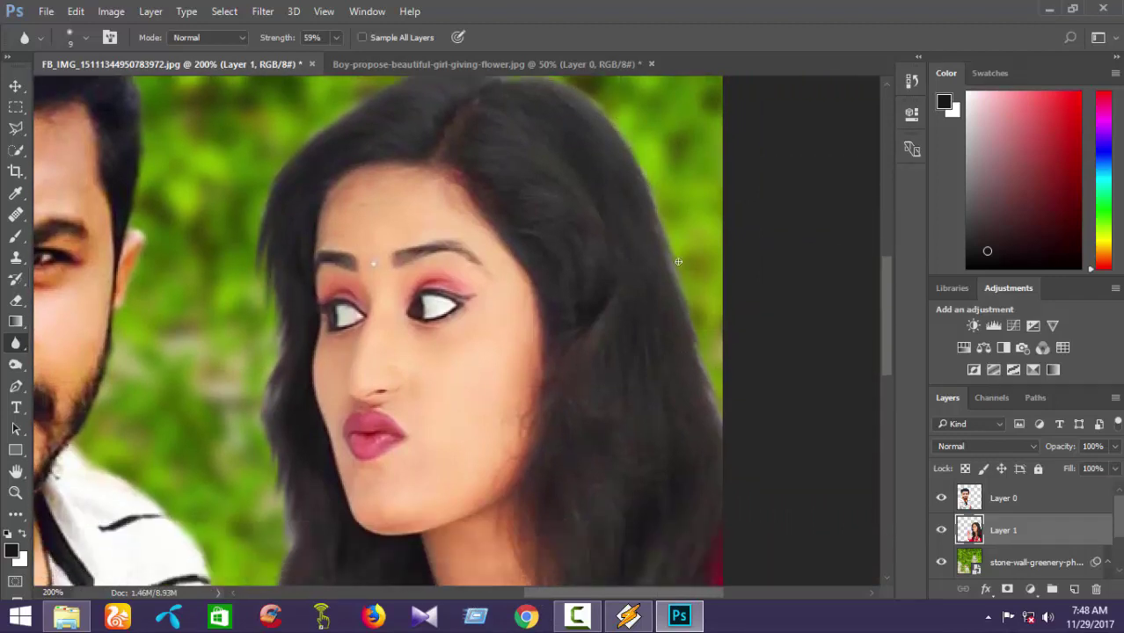
{"action": "scroll", "coordinate": [726, 453], "scroll_direction": "down", "scroll_amount": 6}
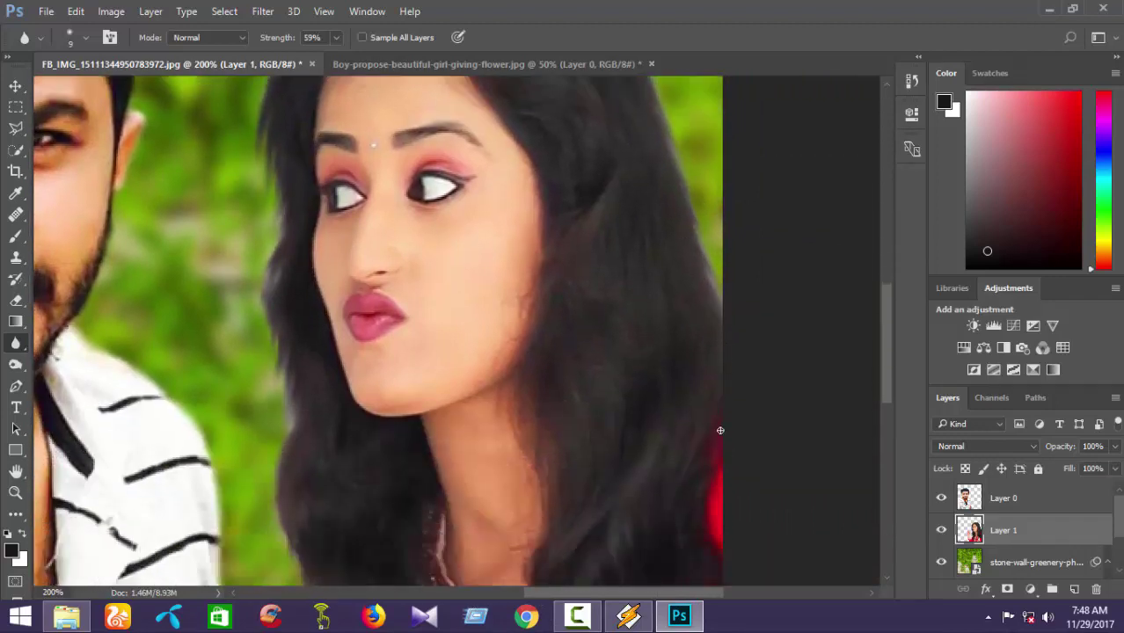
Check the whole composite at 66.67% and flatten all layers into a single Background.
{"action": "left_click", "coordinate": [15, 493]}
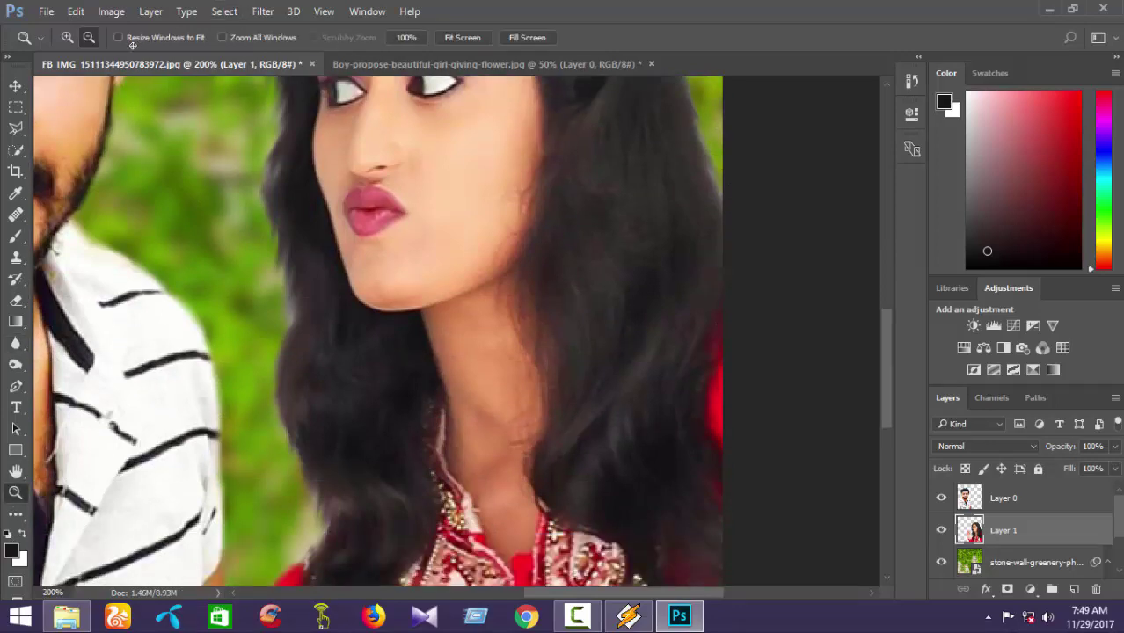
{"action": "left_click", "coordinate": [369, 221], "text": "alt"}
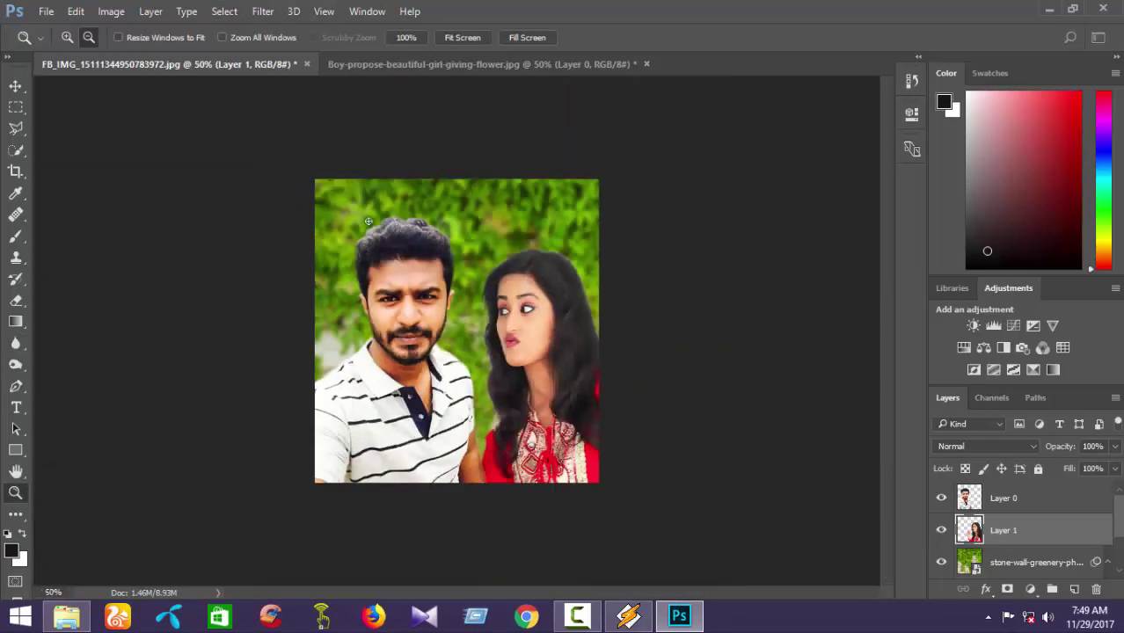
{"action": "left_click", "coordinate": [67, 37]}
{"action": "left_click", "coordinate": [337, 255]}
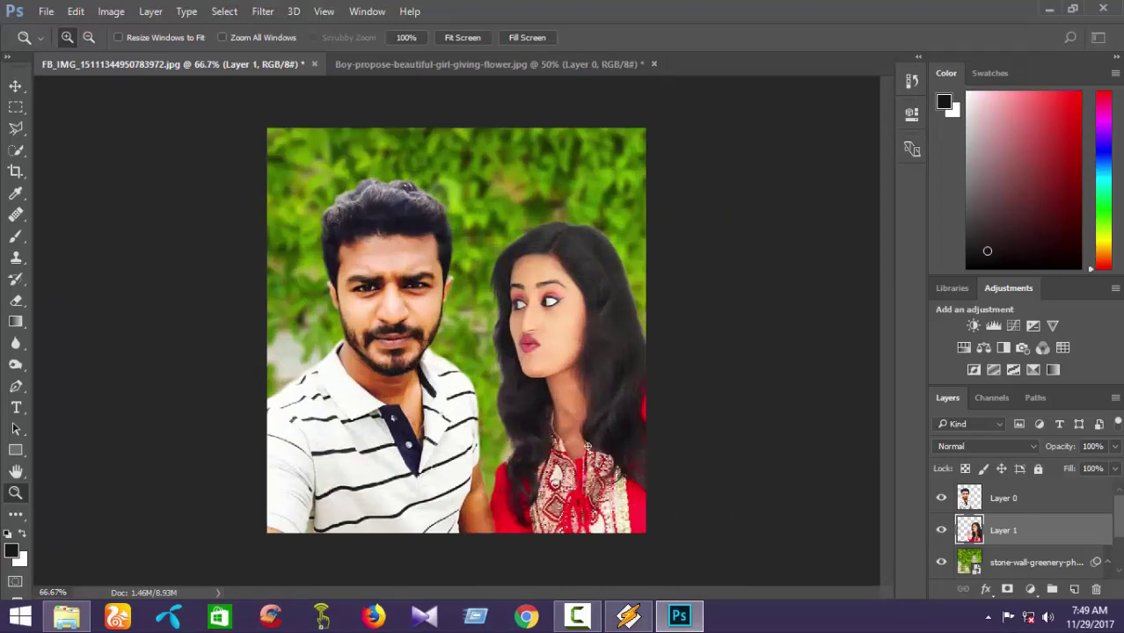
{"action": "left_click", "coordinate": [16, 344]}
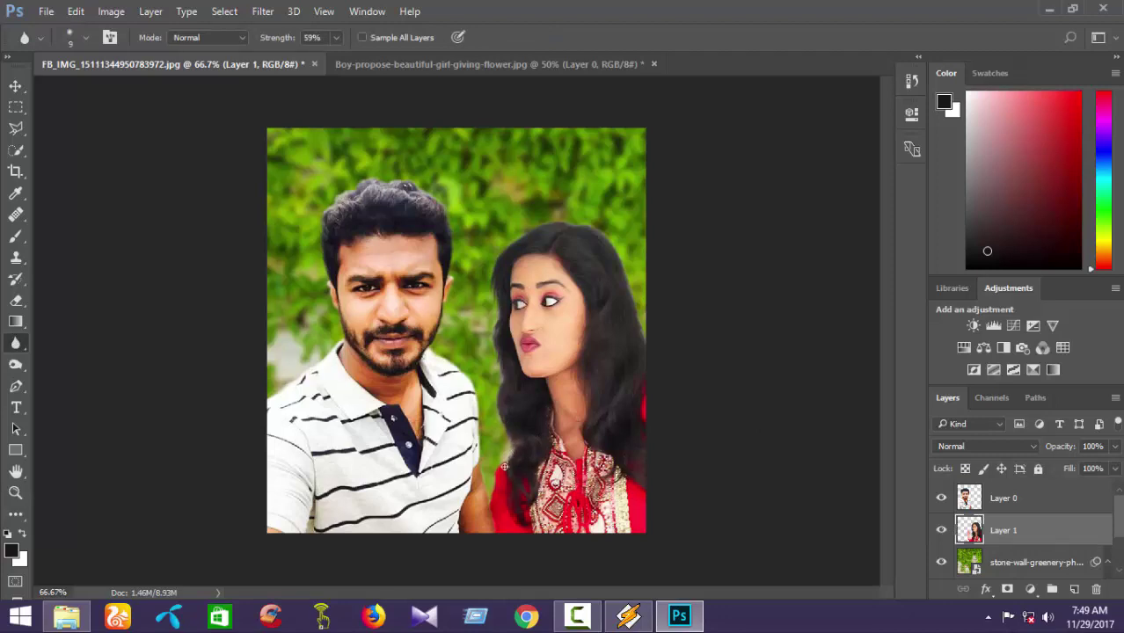
{"action": "right_click", "coordinate": [1008, 521]}
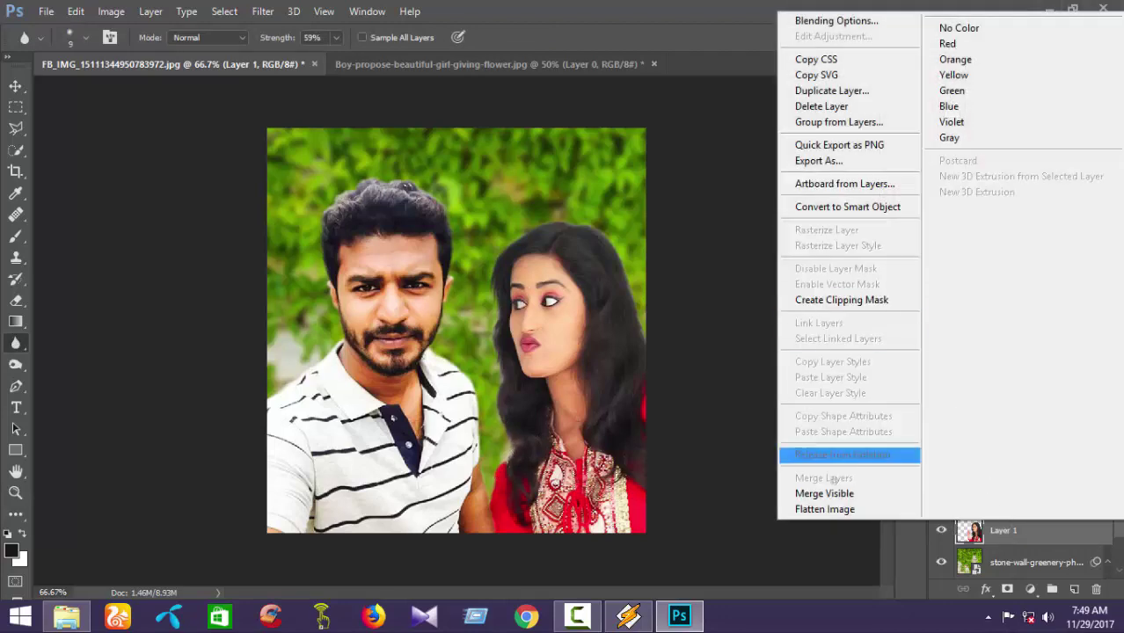
{"action": "left_click", "coordinate": [825, 509]}
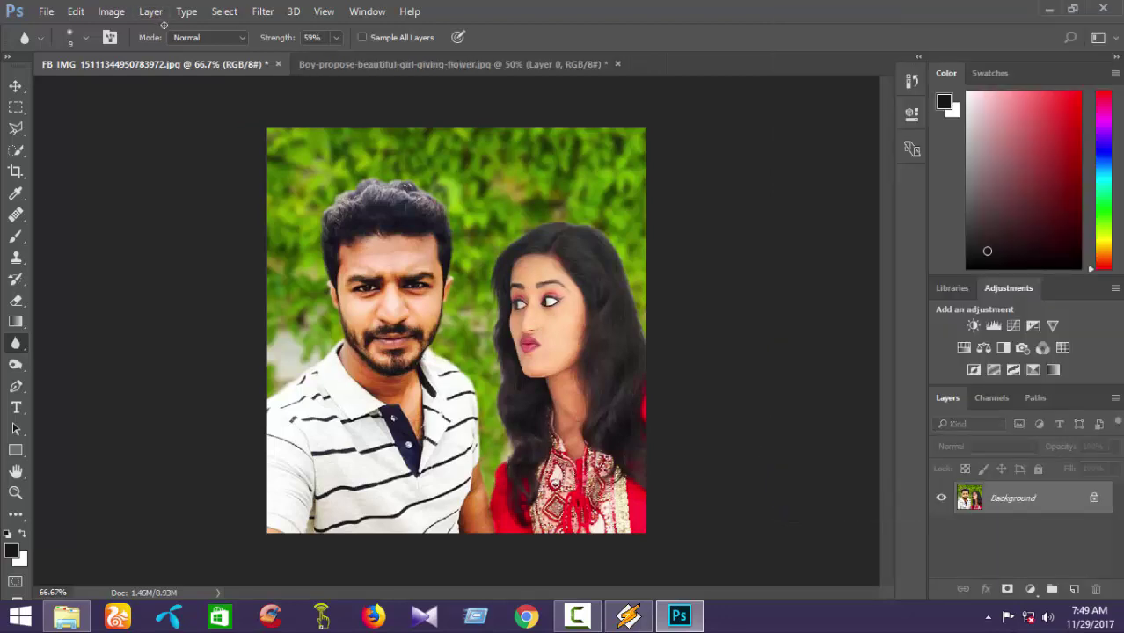
Open the Camera Raw filter on the flattened image; set Exposure +0.25, Contrast -2, Highlights -22, Shadows +3, Whites +2, Blacks +6 and Clarity +7.
{"action": "left_click", "coordinate": [263, 12]}
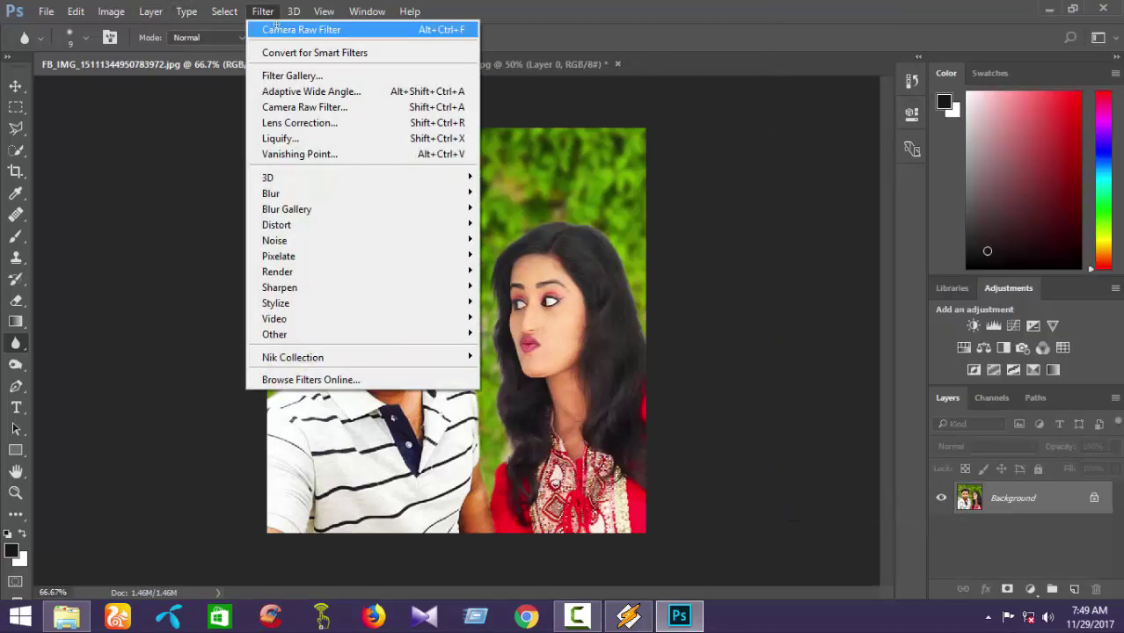
{"action": "left_click", "coordinate": [305, 107]}
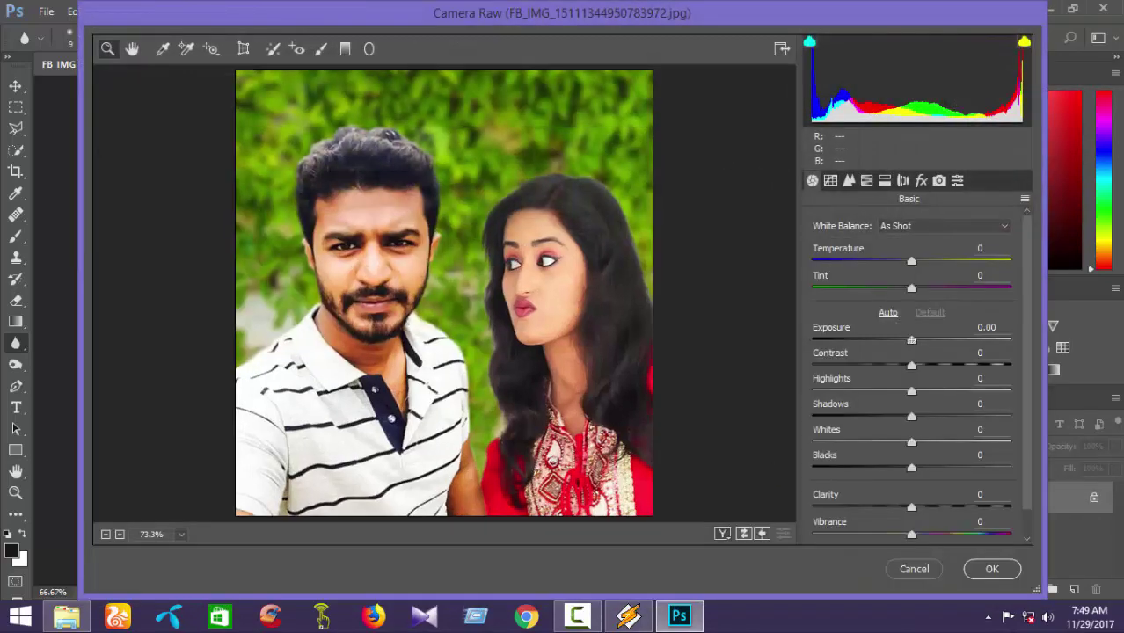
{"action": "left_click_drag", "start_coordinate": [911, 339], "coordinate": [909, 370]}
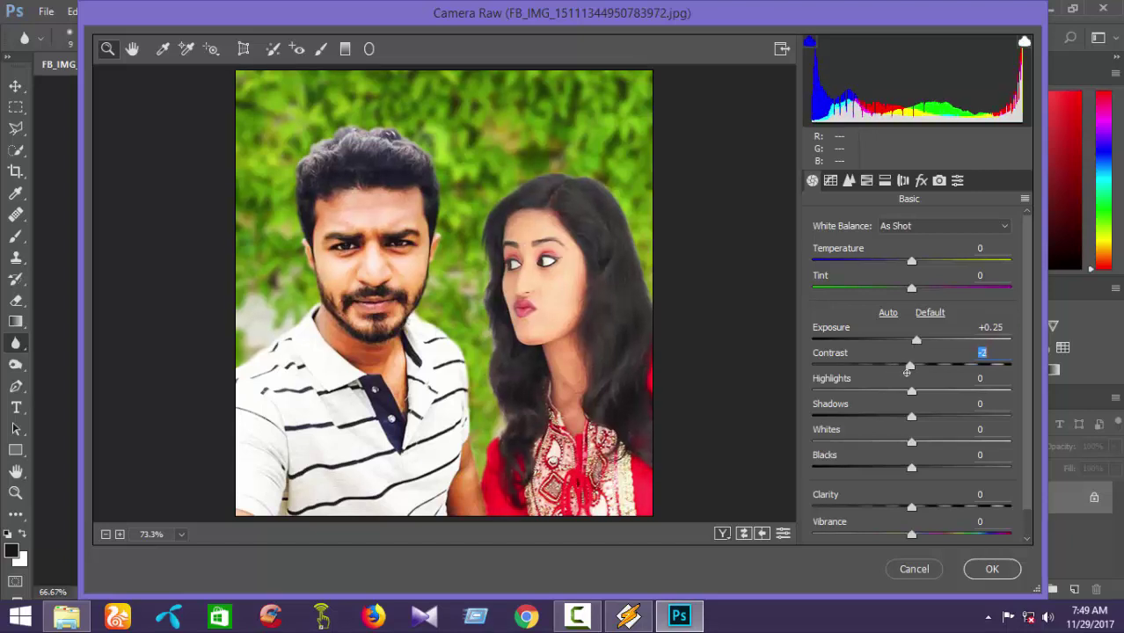
{"action": "left_click_drag", "start_coordinate": [895, 369], "coordinate": [917, 469]}
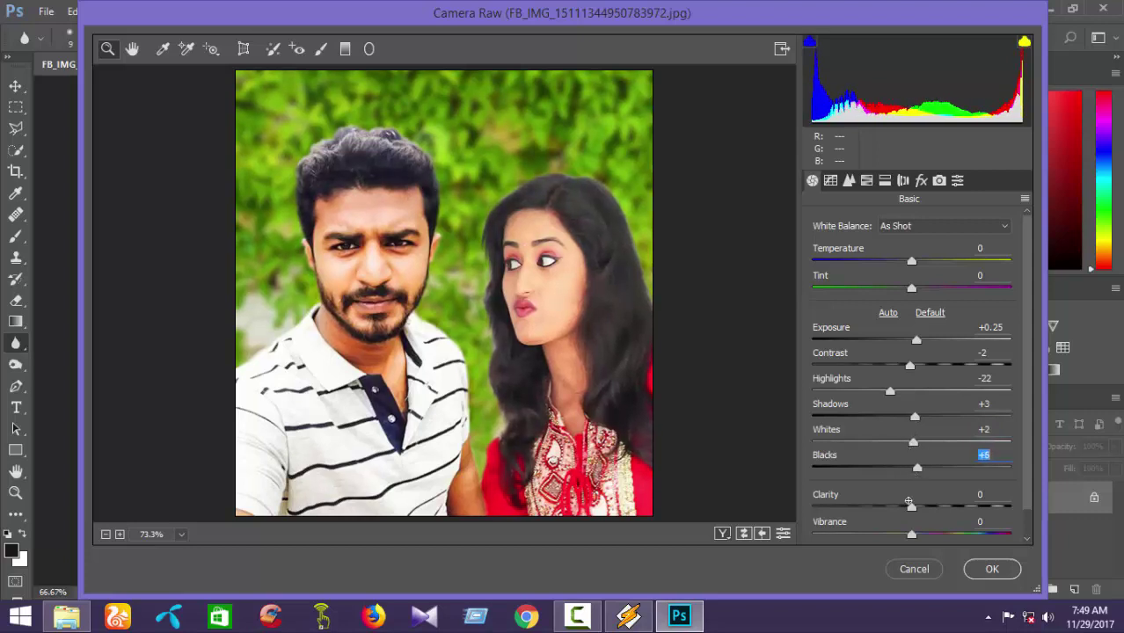
{"action": "left_click_drag", "start_coordinate": [911, 508], "coordinate": [918, 508]}
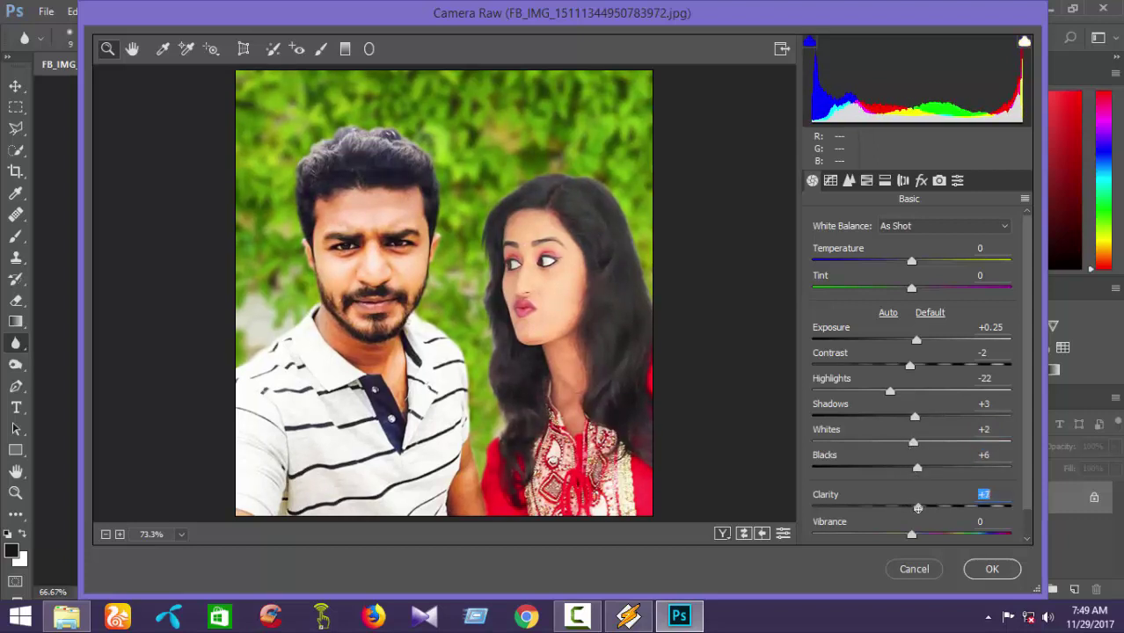
Set the flattened image's luminance noise reduction to 17 in Camera Raw.
{"action": "left_click", "coordinate": [842, 181]}
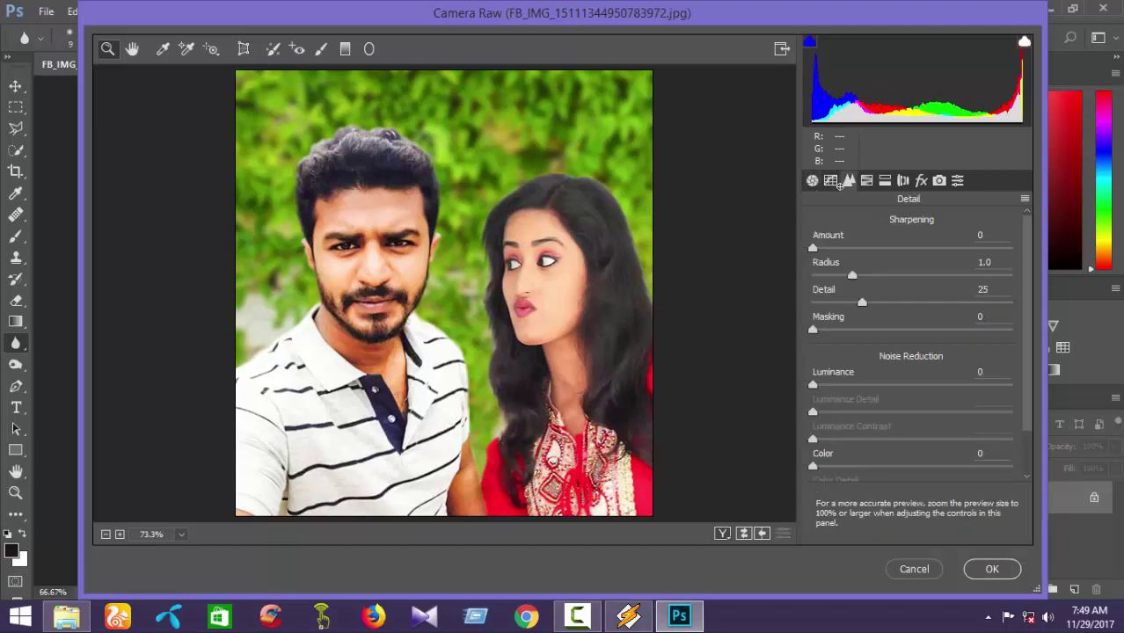
{"action": "left_click", "coordinate": [830, 181]}
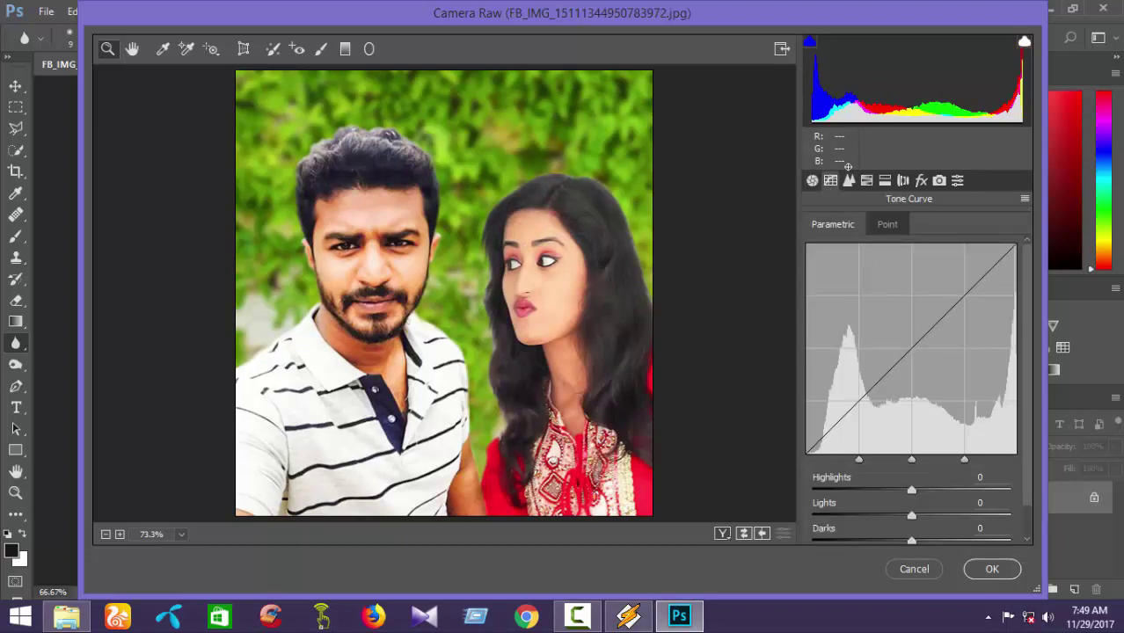
{"action": "left_click", "coordinate": [848, 180]}
{"action": "left_click_drag", "start_coordinate": [840, 382], "coordinate": [846, 385]}
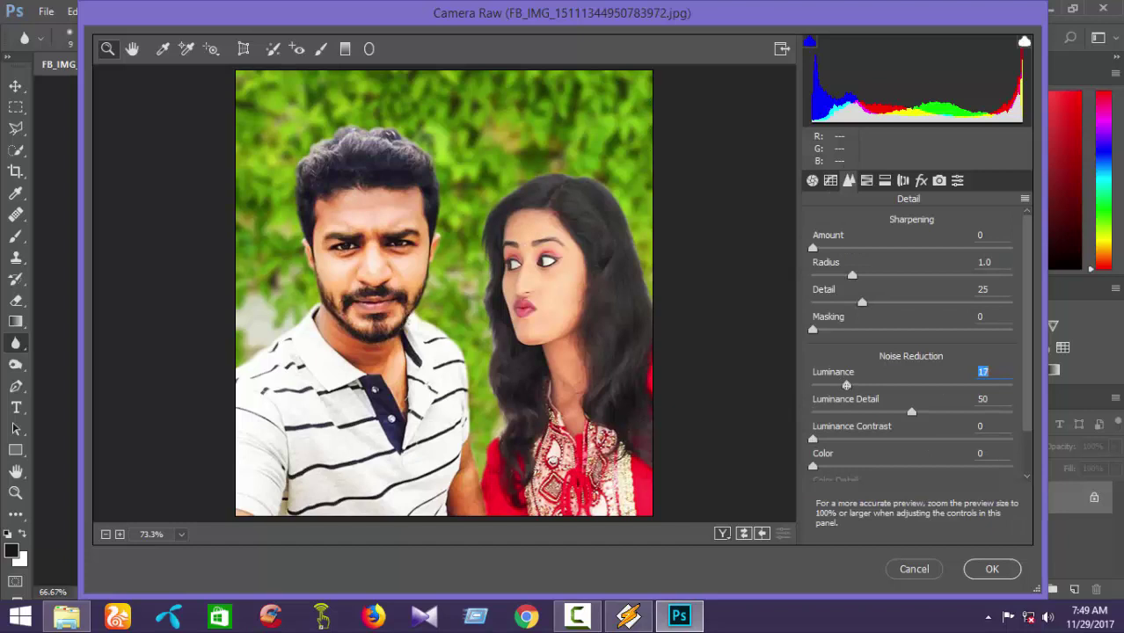
In the HSL adjustments, set Reds hue to -17, Reds saturation to +7 and Oranges saturation to -9.
{"action": "left_click", "coordinate": [866, 180]}
{"action": "left_click", "coordinate": [821, 250]}
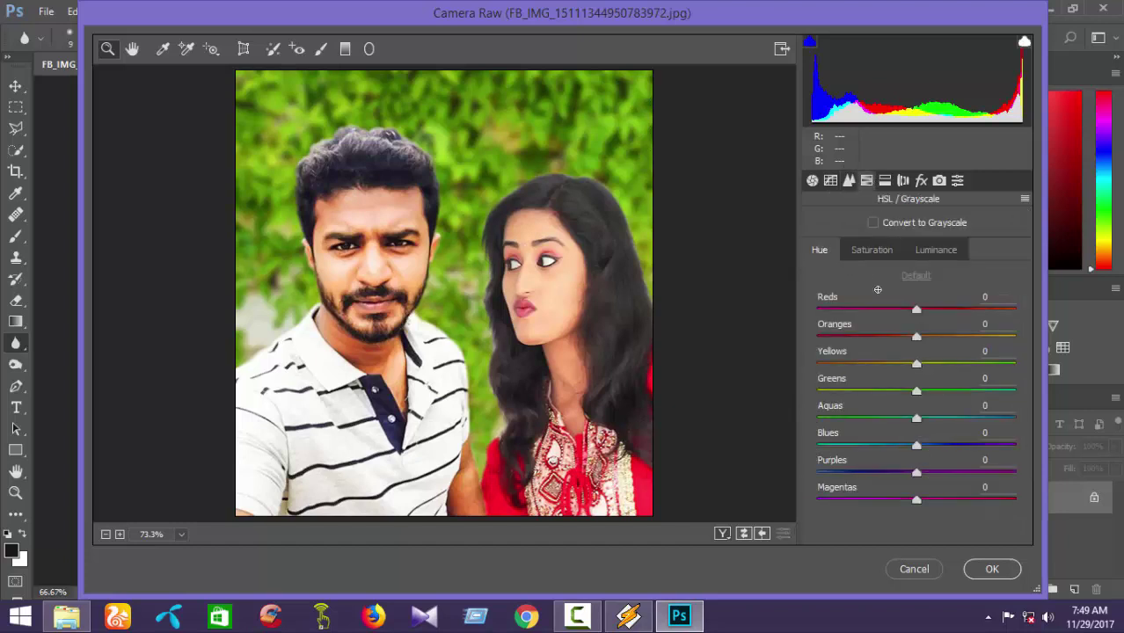
{"action": "left_click_drag", "start_coordinate": [905, 307], "coordinate": [902, 309]}
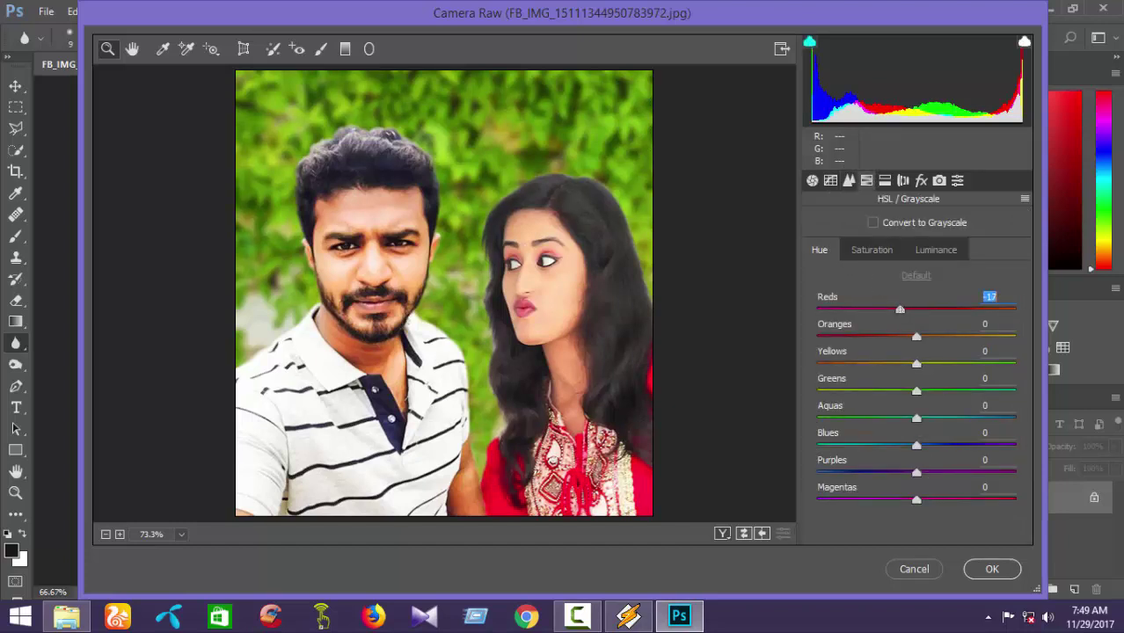
{"action": "left_click", "coordinate": [872, 250]}
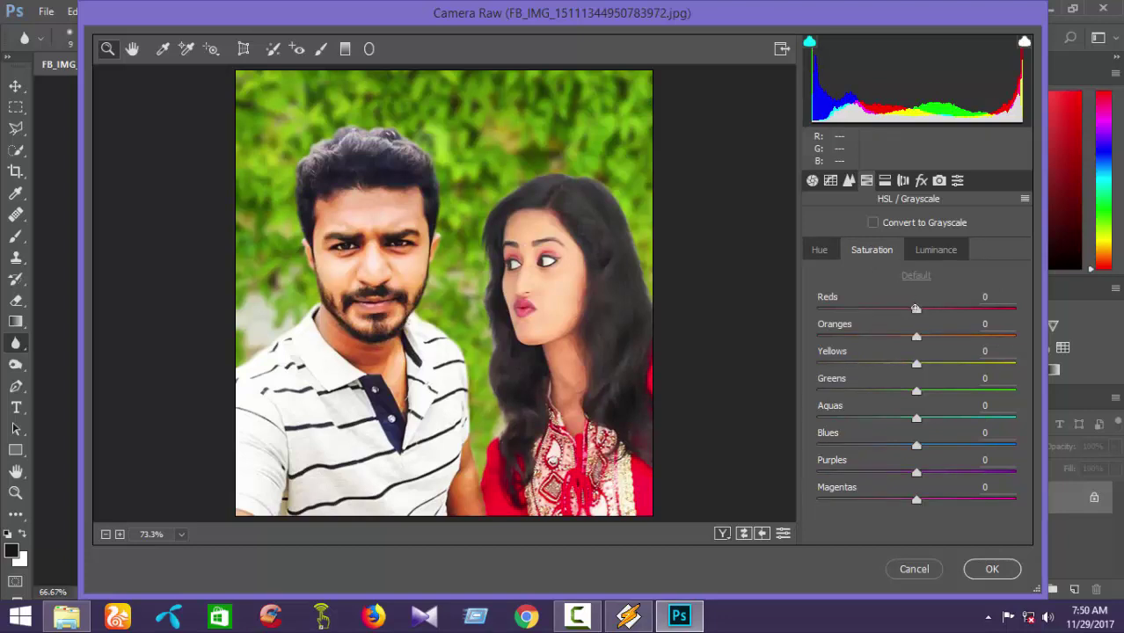
{"action": "left_click_drag", "start_coordinate": [915, 309], "coordinate": [908, 337]}
Set Greens saturation to +48 and Blues saturation to +58, and apply the Camera Raw adjustments to the image.
{"action": "left_click", "coordinate": [923, 255]}
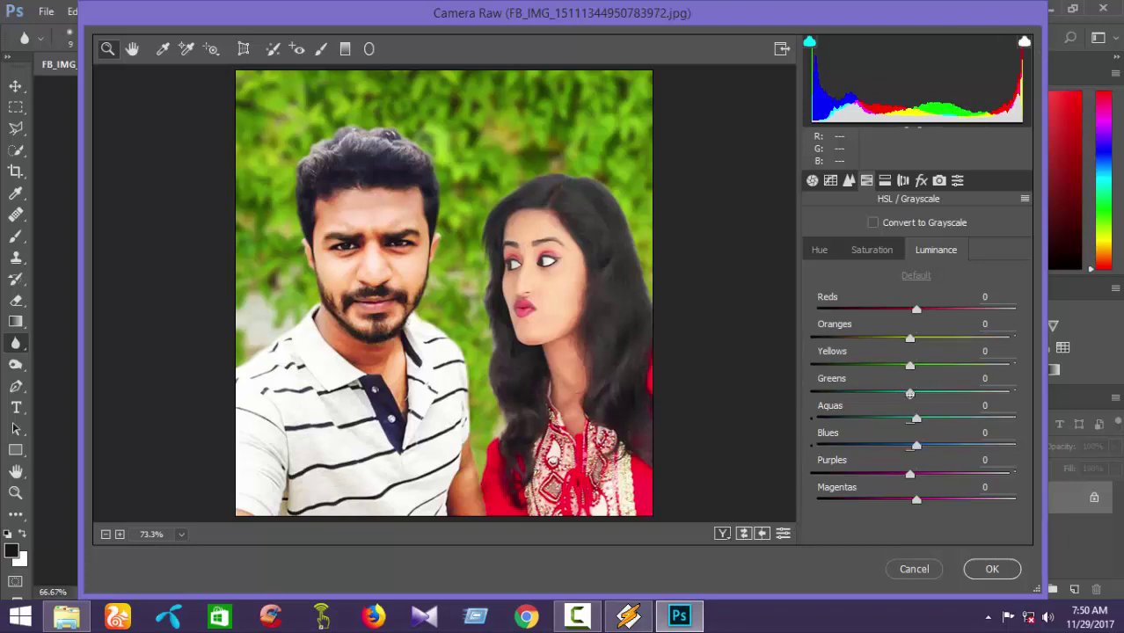
{"action": "left_click_drag", "start_coordinate": [911, 393], "coordinate": [916, 393]}
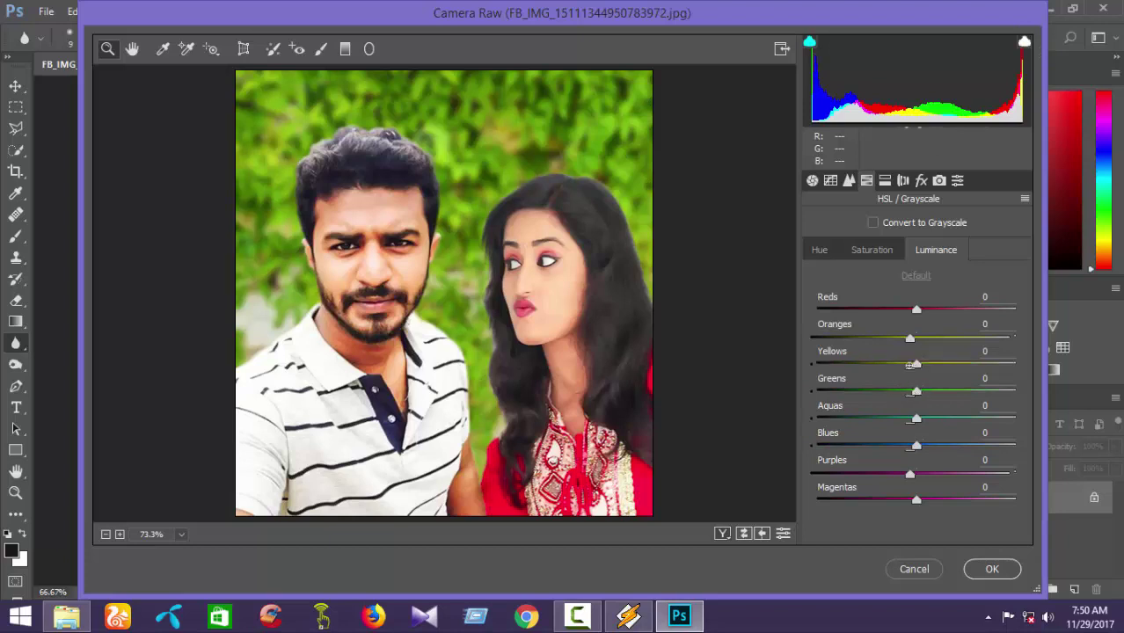
{"action": "left_click", "coordinate": [869, 249]}
{"action": "mouse_move", "coordinate": [945, 390]}
{"action": "left_mouse_down"}
{"action": "mouse_move", "coordinate": [971, 394]}
{"action": "mouse_move", "coordinate": [963, 401]}
{"action": "left_mouse_up"}
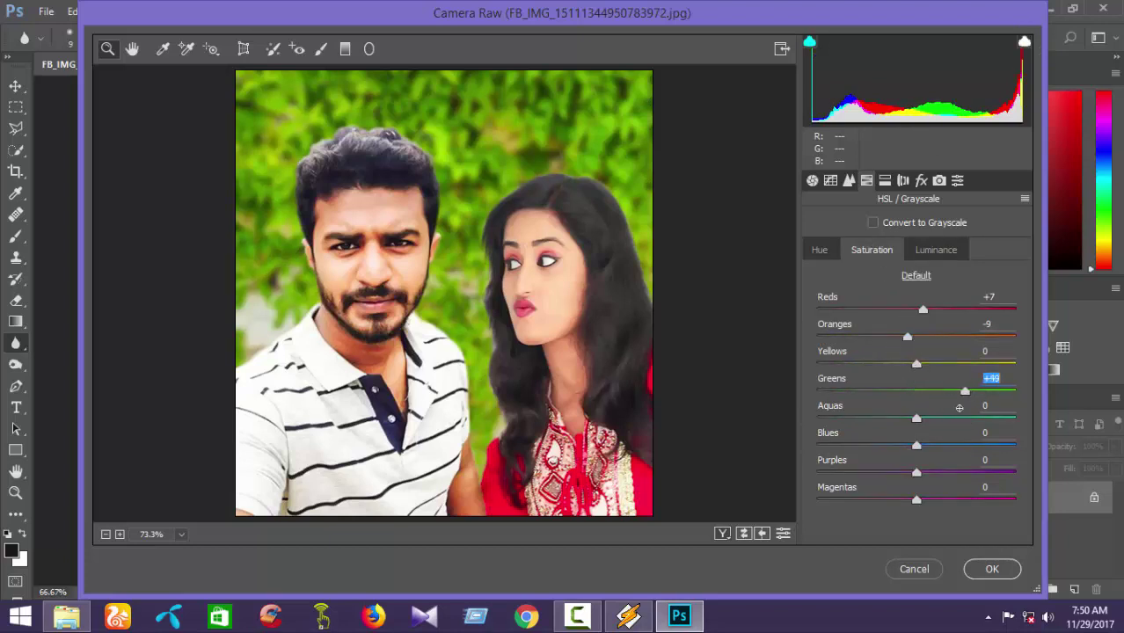
{"action": "left_click_drag", "start_coordinate": [943, 446], "coordinate": [973, 447]}
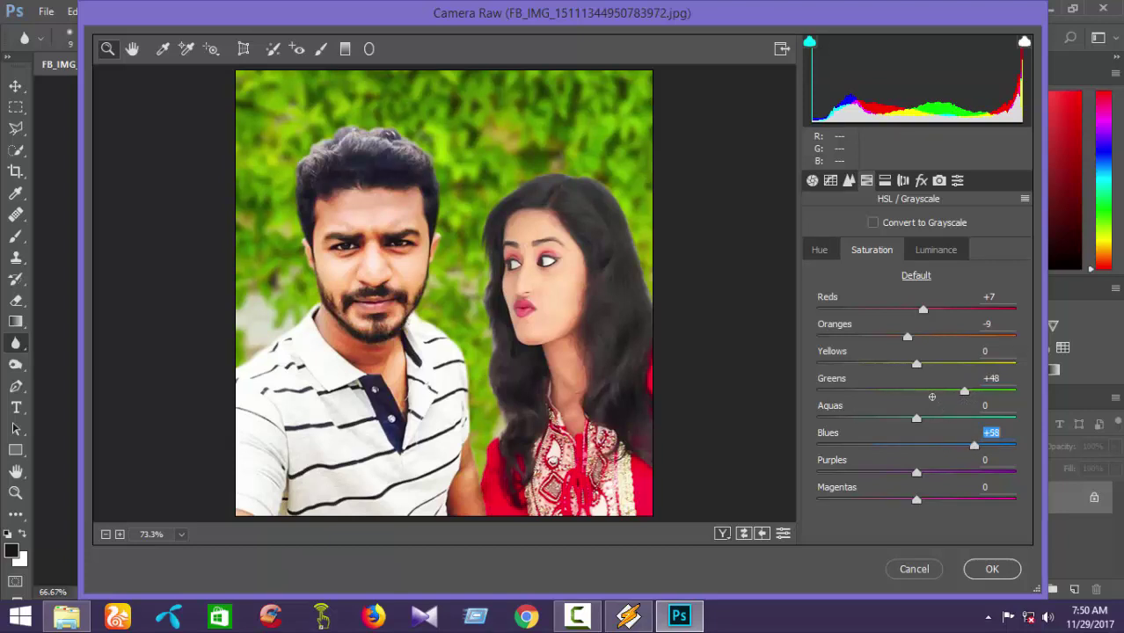
{"action": "left_click", "coordinate": [931, 253]}
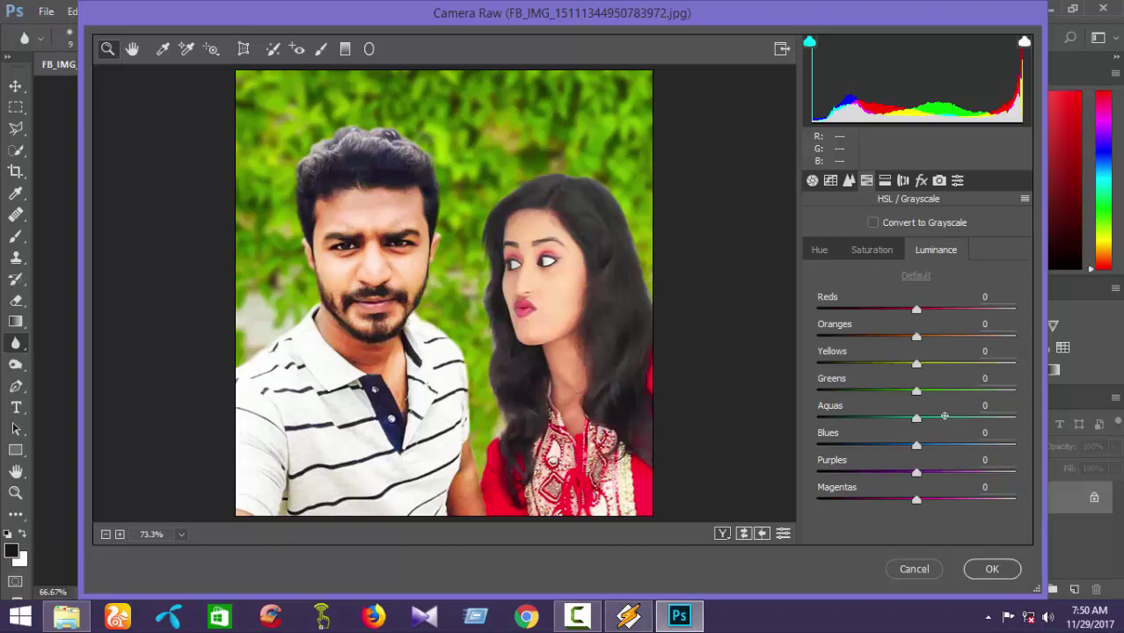
{"action": "left_click_drag", "start_coordinate": [954, 420], "coordinate": [915, 440]}
{"action": "left_click", "coordinate": [992, 569]}
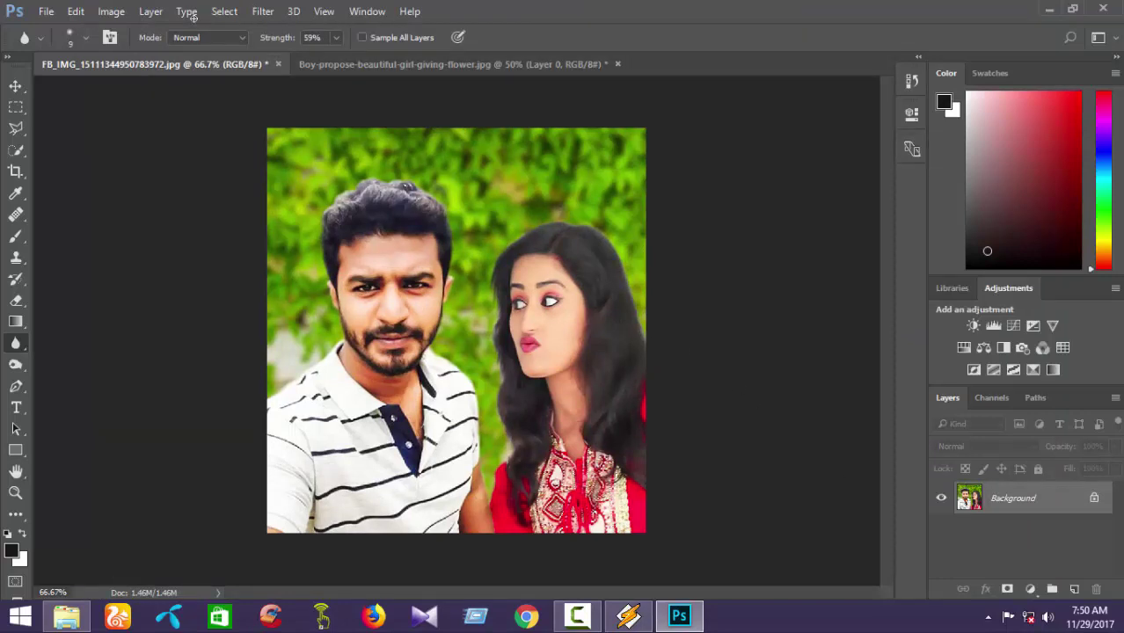
Open the flattened image in the Nik Collection's Color Efex Pro 4 filter.
{"action": "left_click", "coordinate": [266, 12]}
{"action": "mouse_move", "coordinate": [359, 357]}
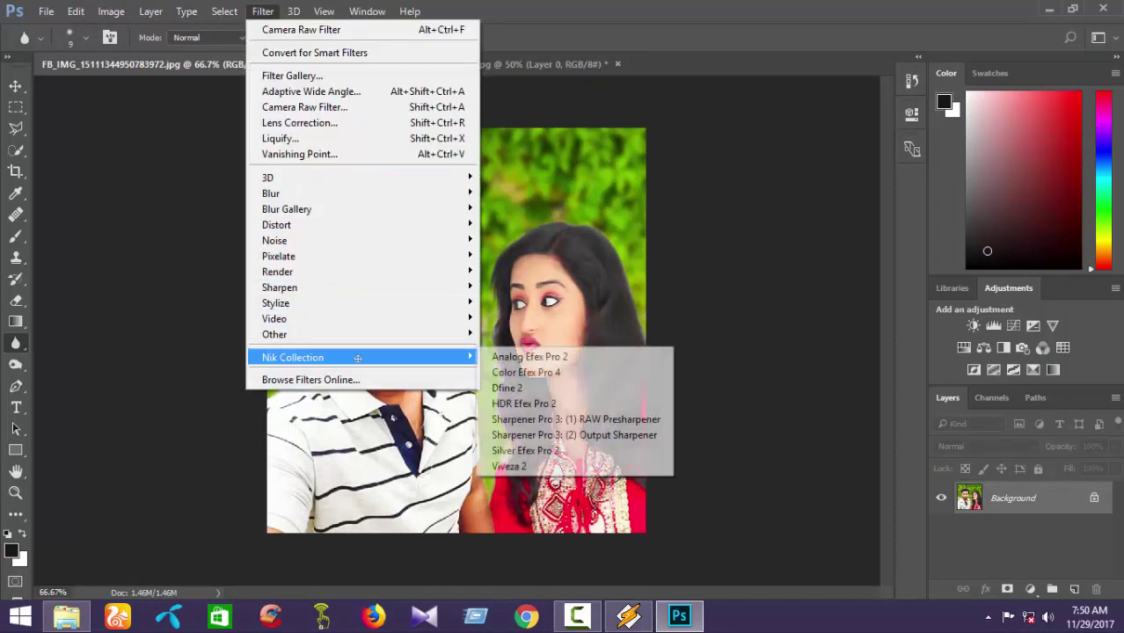
{"action": "left_click", "coordinate": [512, 373]}
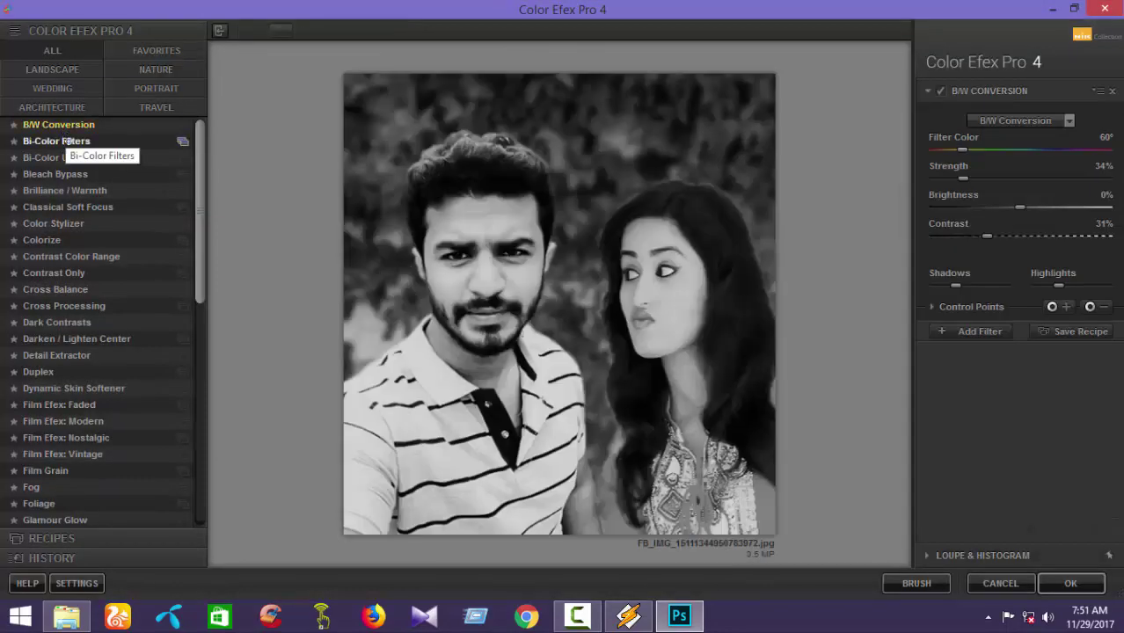
Try the Bi-Color Filters, Bi-Color User Defined, Bleach Bypass and Brilliance / Warmth filters on the photo.
{"action": "left_click", "coordinate": [68, 142]}
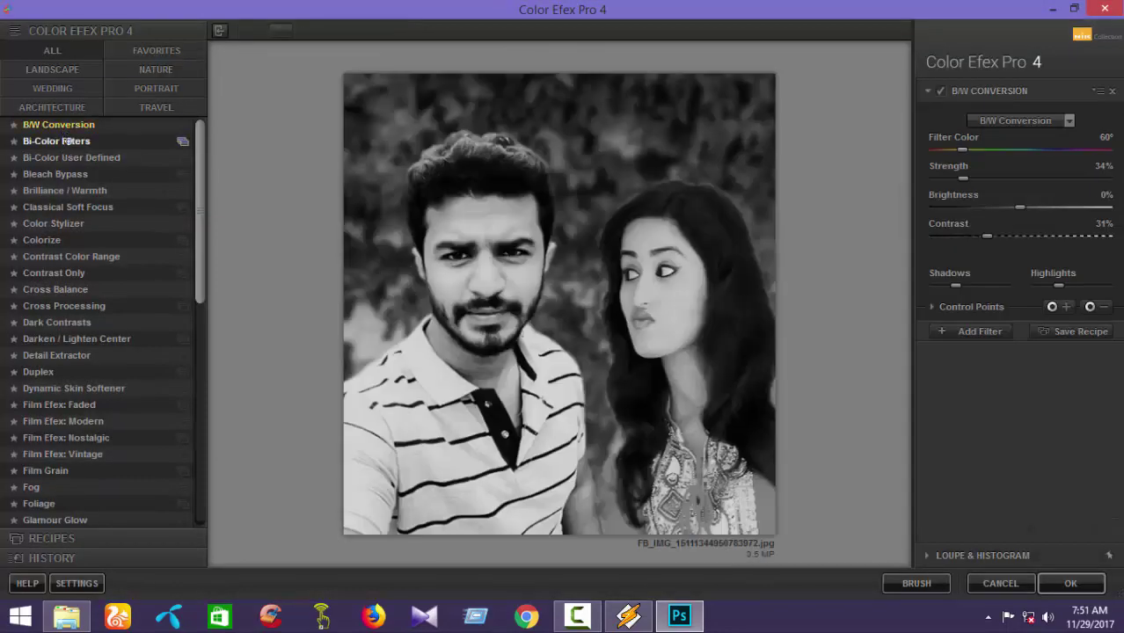
{"action": "left_click", "coordinate": [79, 158]}
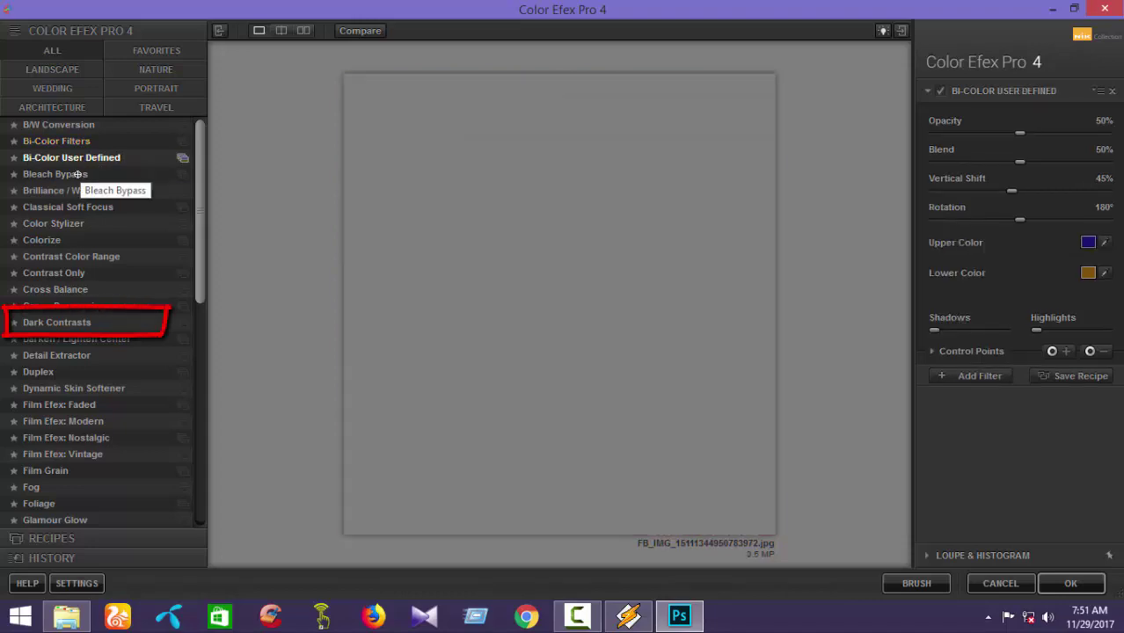
{"action": "left_click", "coordinate": [75, 174]}
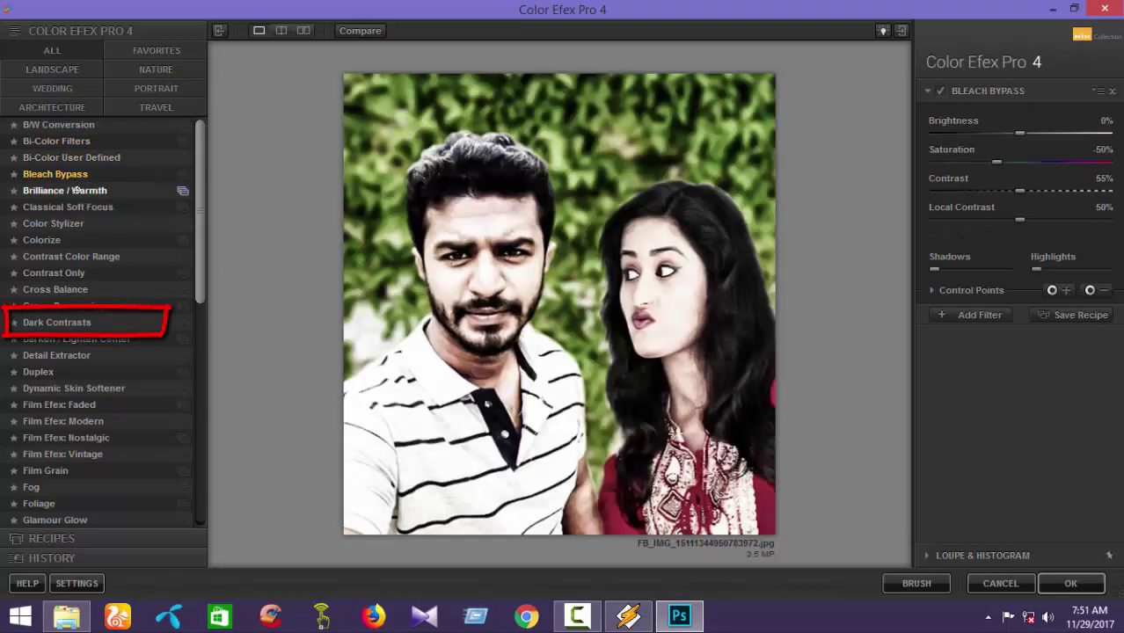
{"action": "left_click", "coordinate": [76, 190]}
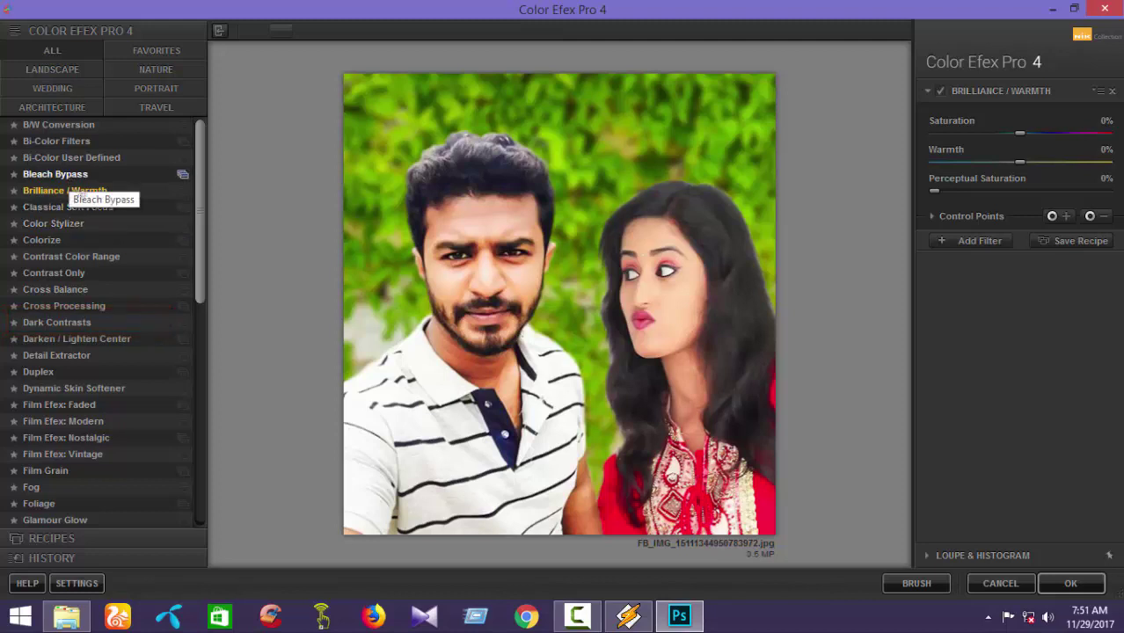
Try the Brilliance / Warmth presets Perceptual Saturation 1, Perceptual Saturation 2 and Cool Colors, returning to Perceptual Saturation 1.
{"action": "left_click", "coordinate": [183, 190]}
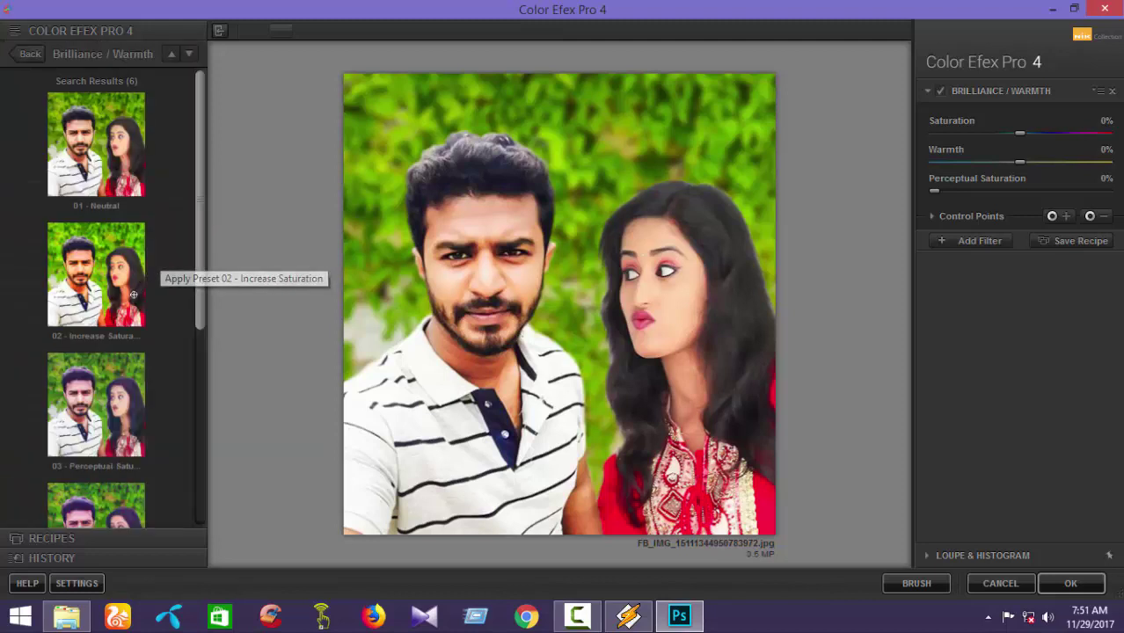
{"action": "left_click", "coordinate": [113, 391]}
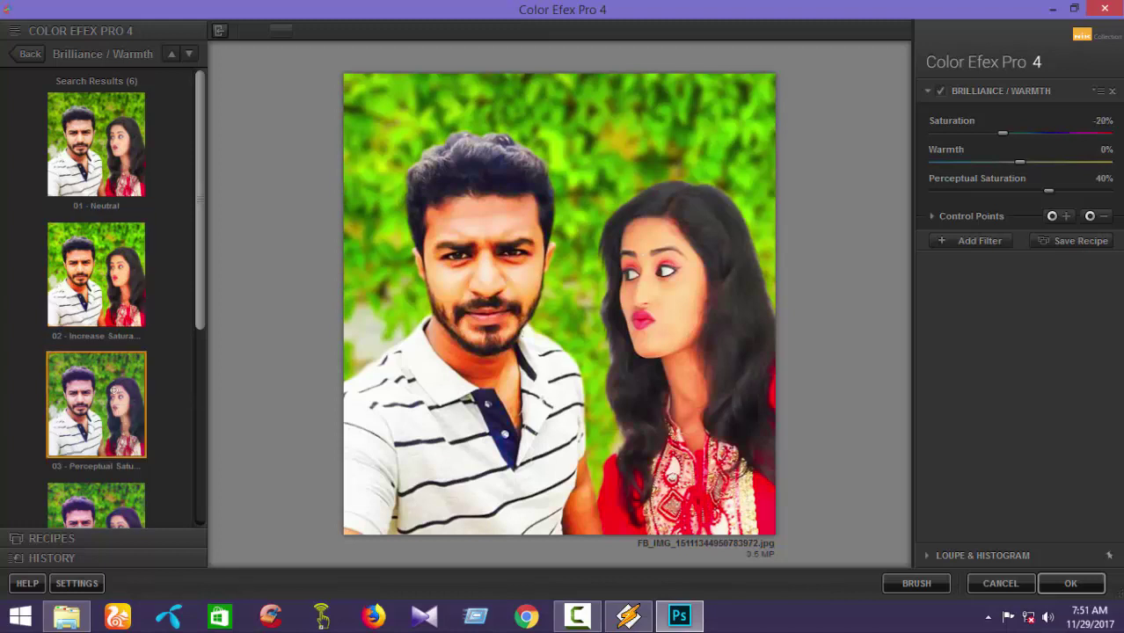
{"action": "scroll", "coordinate": [113, 391], "scroll_direction": "down", "scroll_amount": 1}
{"action": "scroll", "coordinate": [113, 392], "scroll_direction": "down", "scroll_amount": 3}
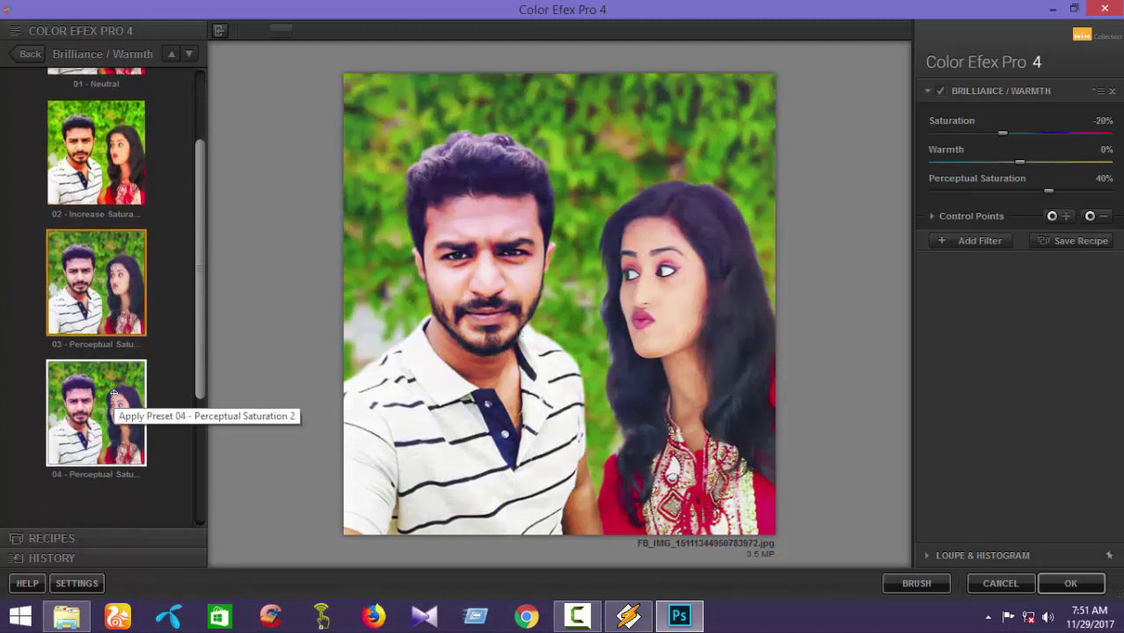
{"action": "left_click", "coordinate": [113, 382]}
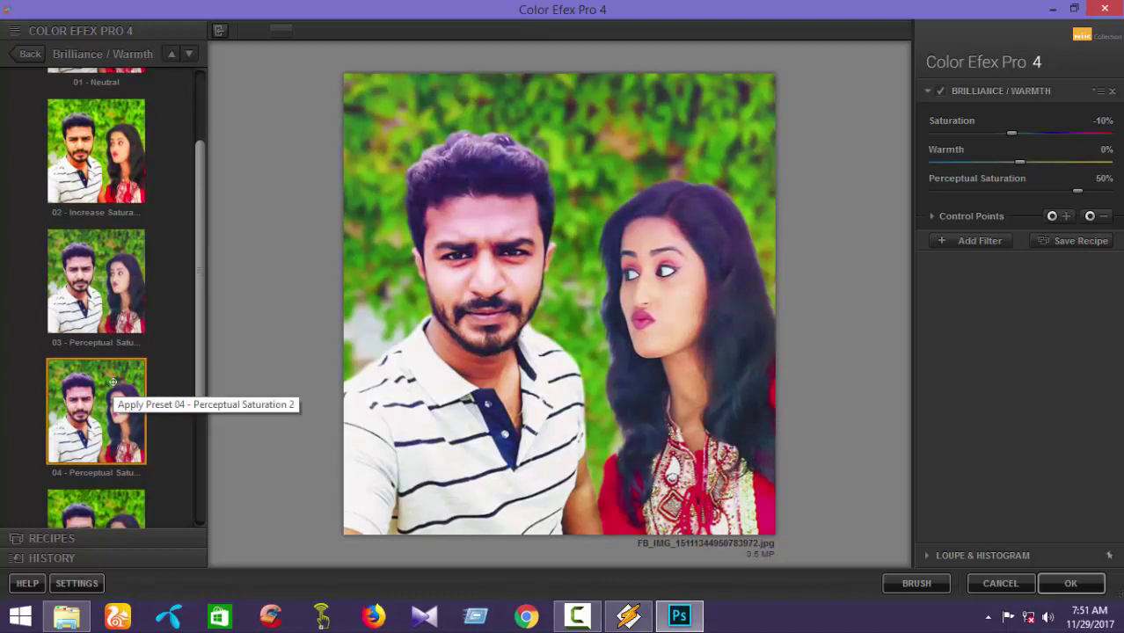
{"action": "scroll", "coordinate": [113, 382], "scroll_direction": "down", "scroll_amount": 2}
{"action": "left_click", "coordinate": [115, 473]}
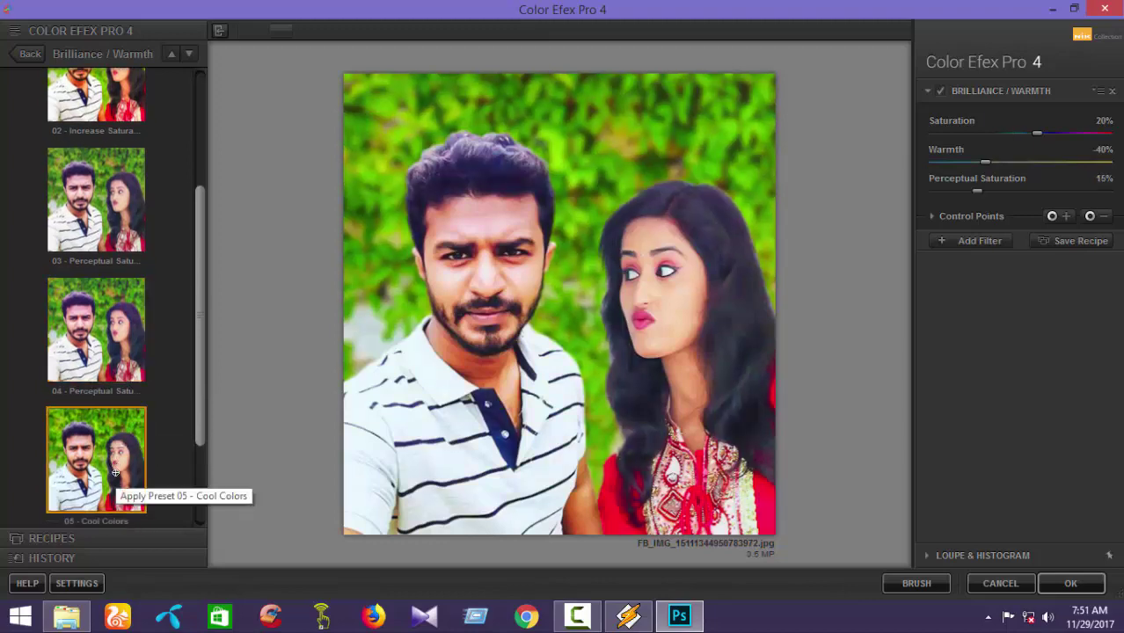
{"action": "scroll", "coordinate": [117, 461], "scroll_direction": "down", "scroll_amount": 4}
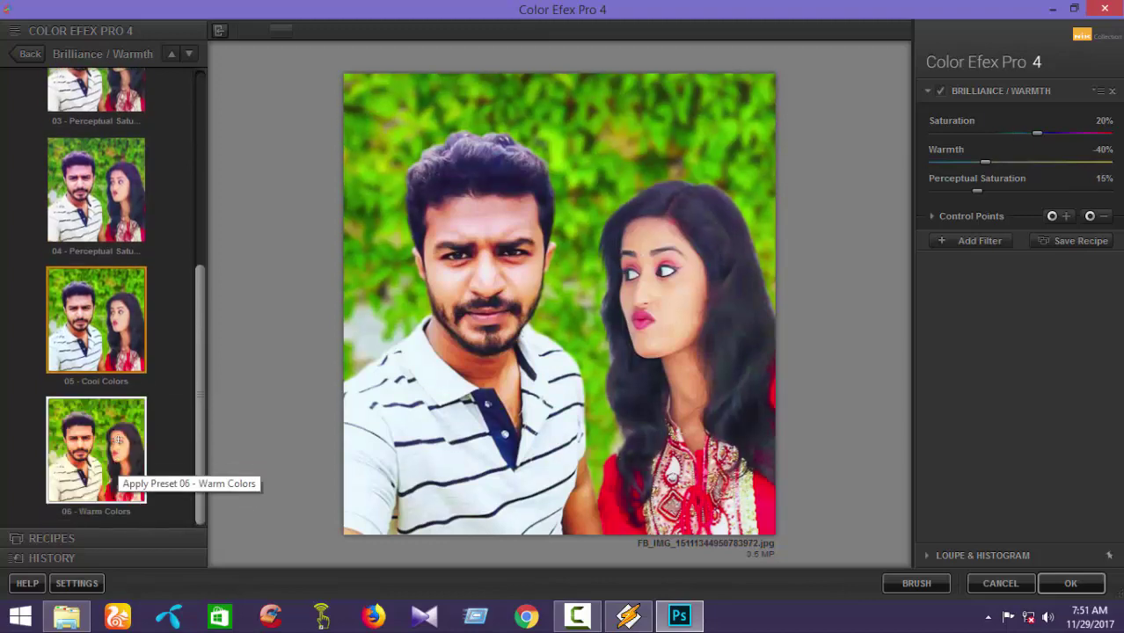
{"action": "scroll", "coordinate": [132, 197], "scroll_direction": "up", "scroll_amount": 5}
{"action": "left_click", "coordinate": [130, 216]}
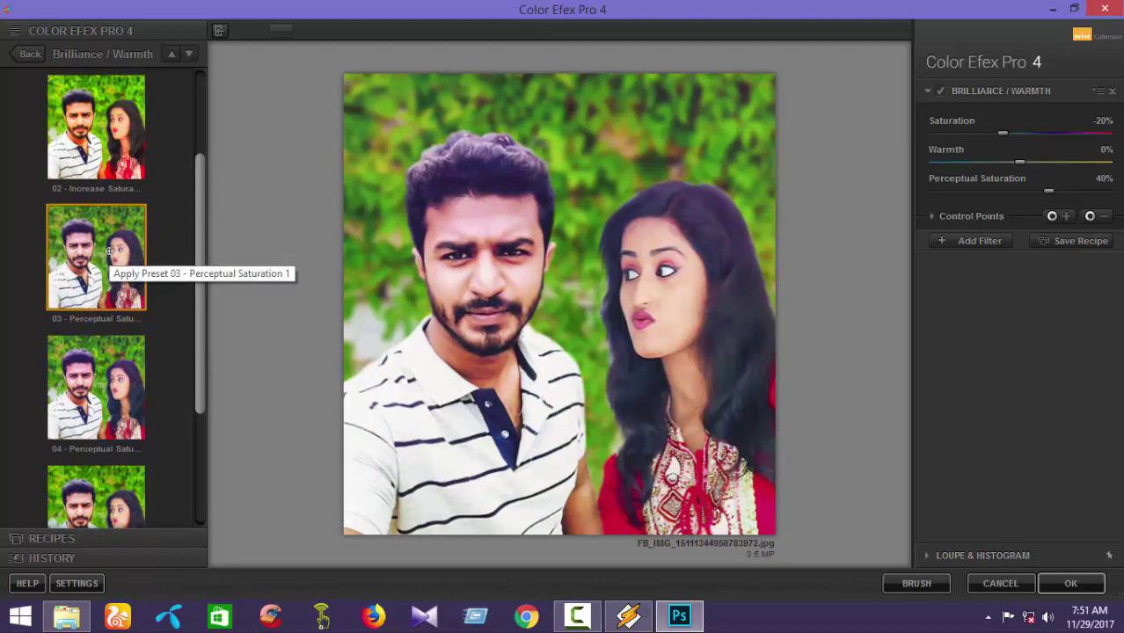
Choose the Dark Contrasts filter and place negative control points over the man's face and neck and the woman's face.
{"action": "left_click", "coordinate": [27, 53]}
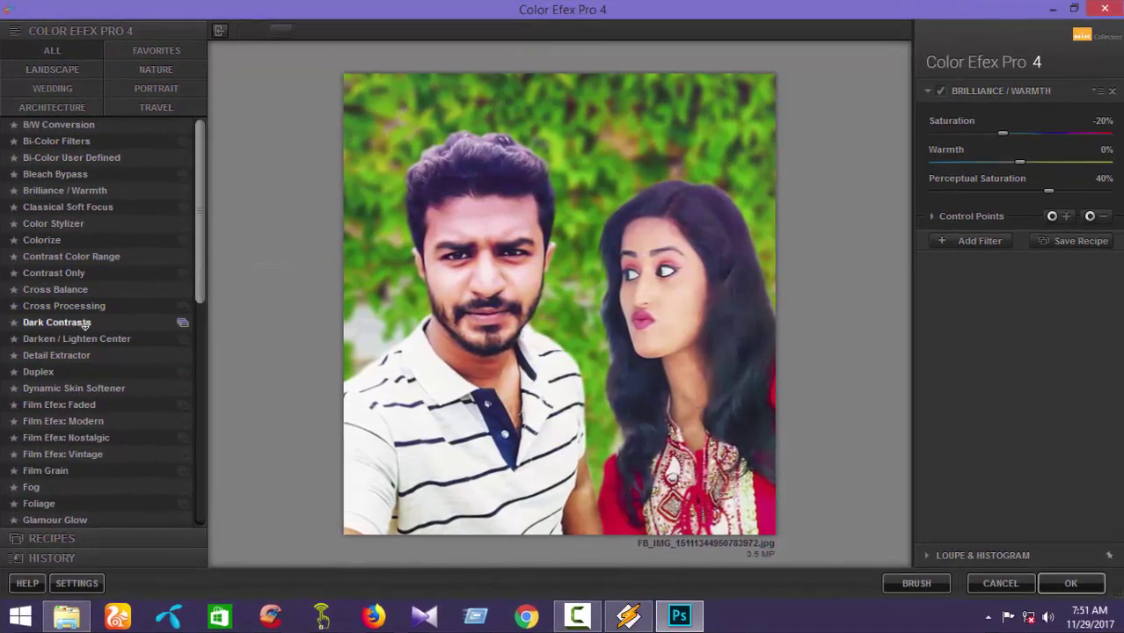
{"action": "left_click", "coordinate": [85, 324]}
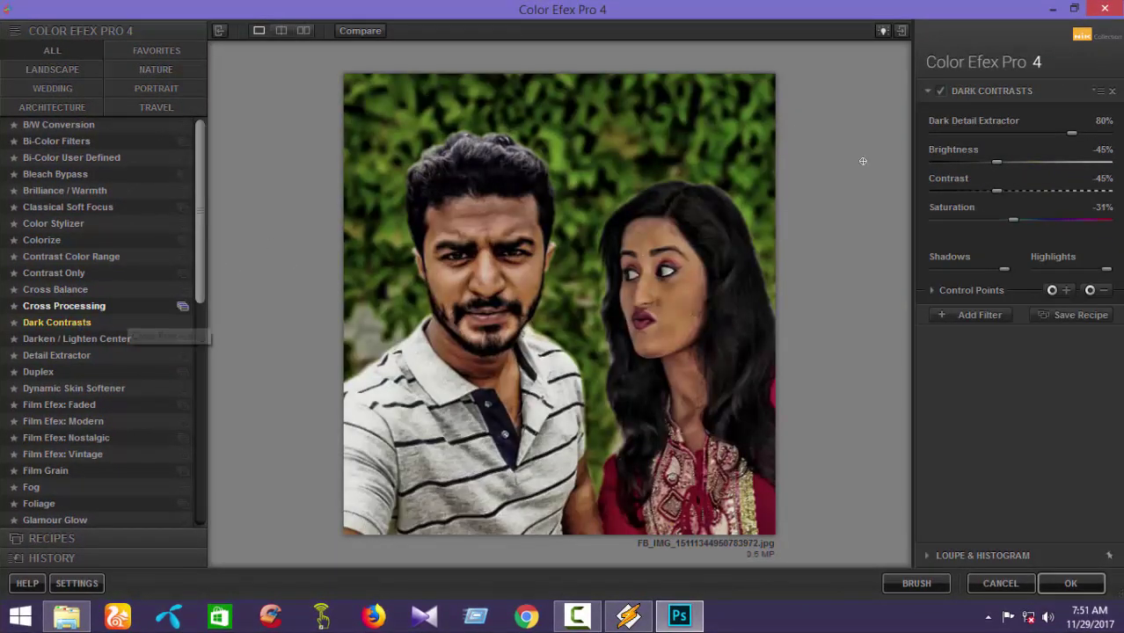
{"action": "left_click", "coordinate": [1091, 291]}
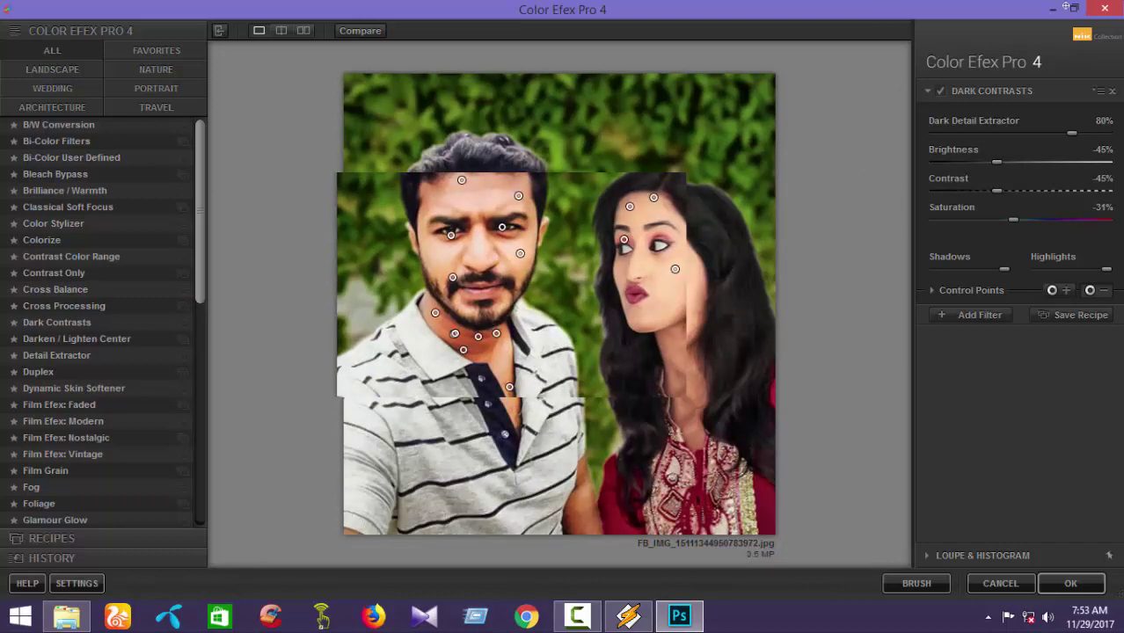
{"action": "left_click", "coordinate": [1073, 7]}
{"action": "left_click", "coordinate": [959, 58]}
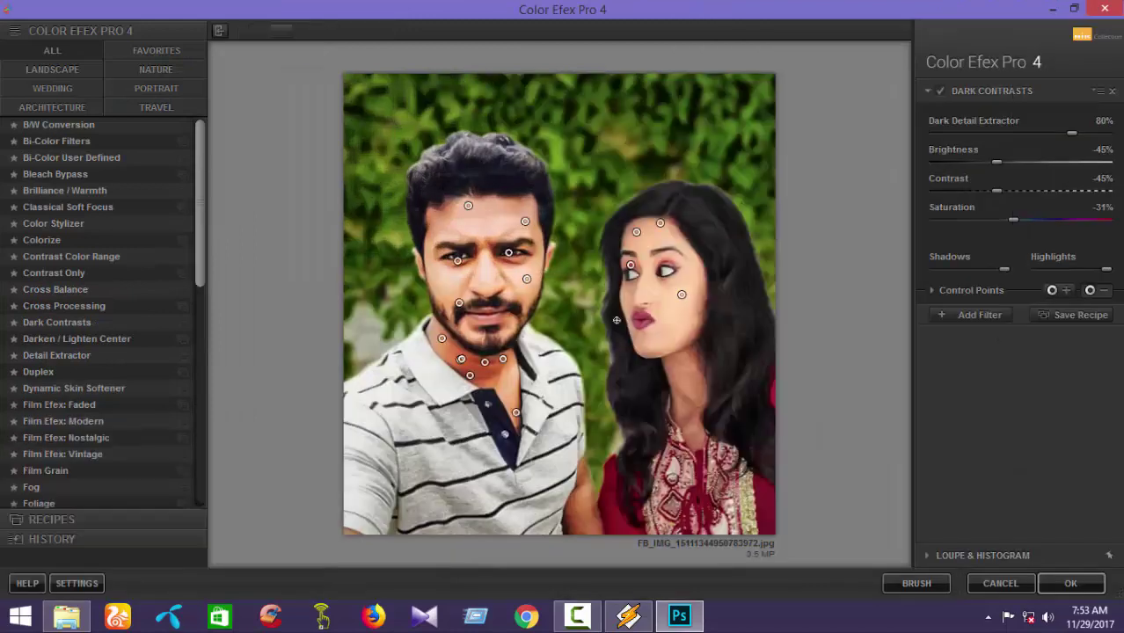
Place more control points on the woman's jaw, neck and upper chest and on the man's forehead, cheeks and neck.
{"action": "left_click", "coordinate": [680, 349]}
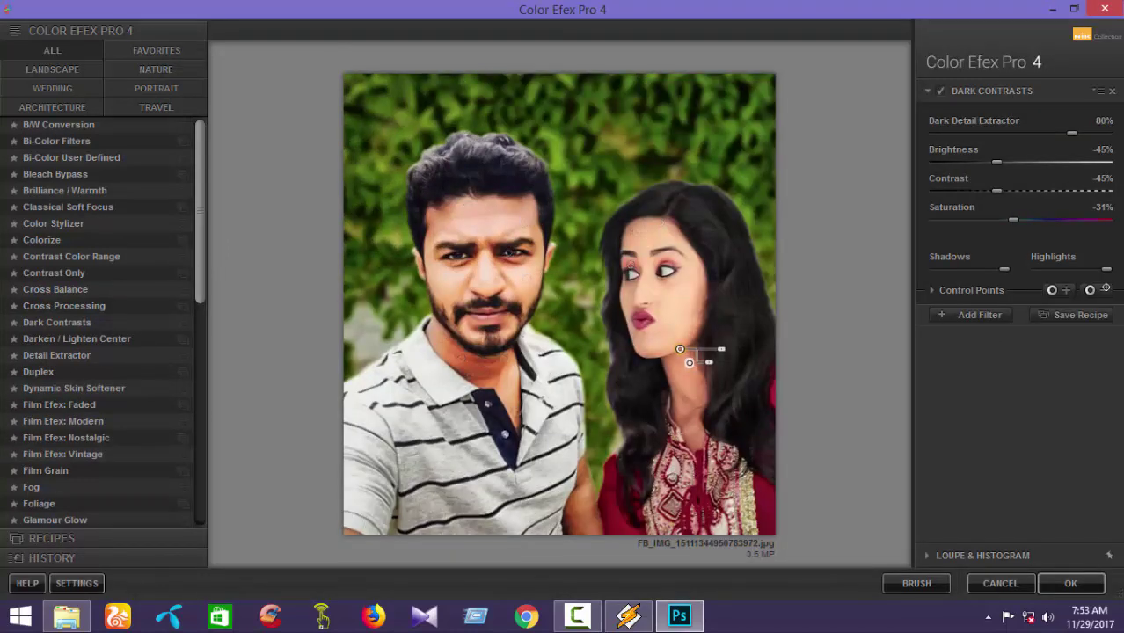
{"action": "left_click", "coordinate": [682, 404]}
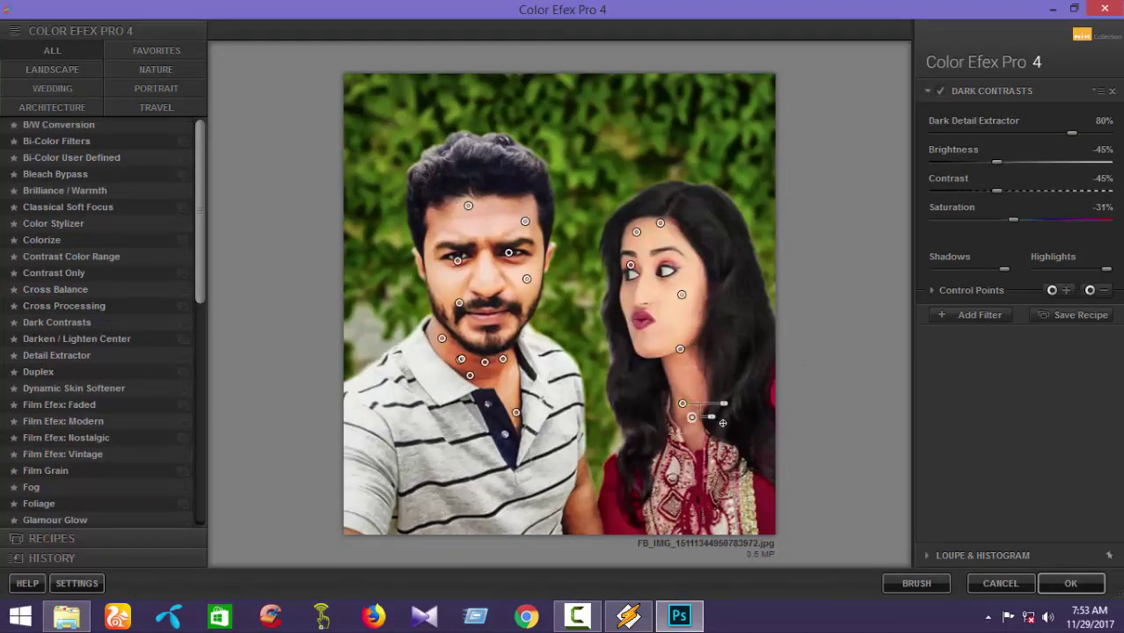
{"action": "left_click", "coordinate": [1058, 289]}
{"action": "left_click", "coordinate": [697, 437]}
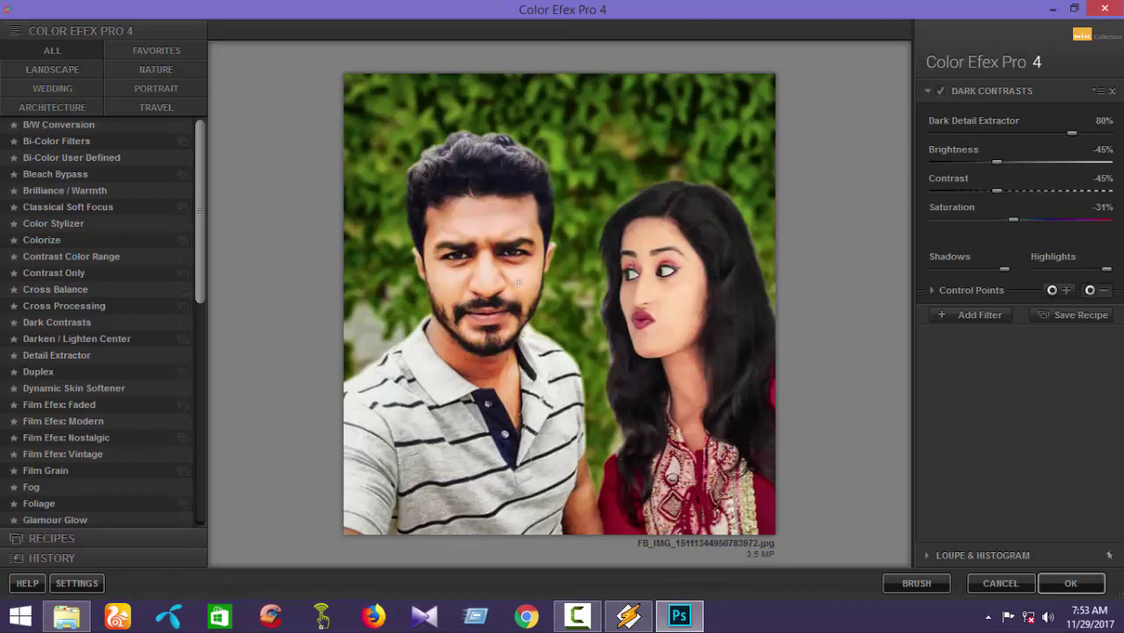
{"action": "left_click", "coordinate": [436, 215]}
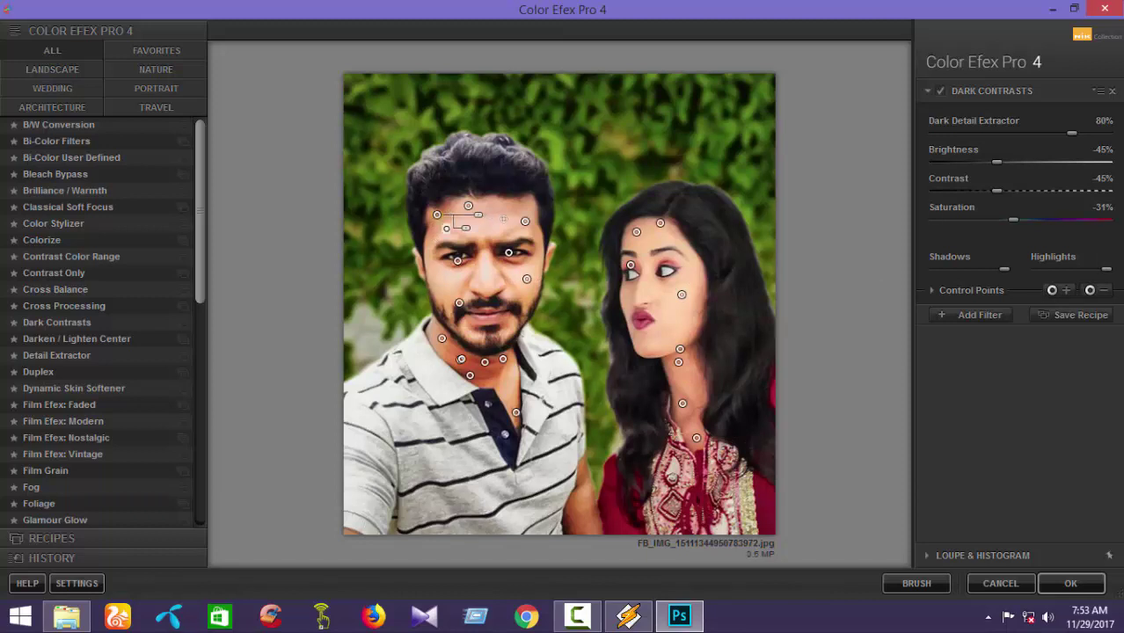
{"action": "left_click", "coordinate": [526, 286]}
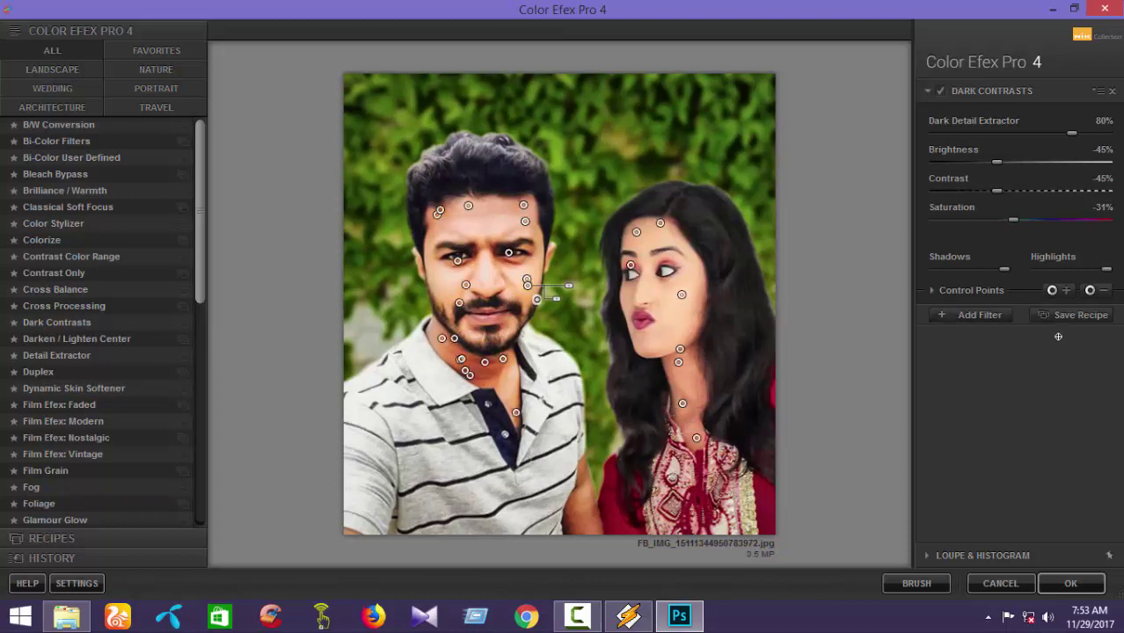
Add negative control points along the woman's neck and above her neckline, and apply the Dark Contrasts filter.
{"action": "left_click", "coordinate": [682, 395]}
{"action": "left_click", "coordinate": [1091, 289]}
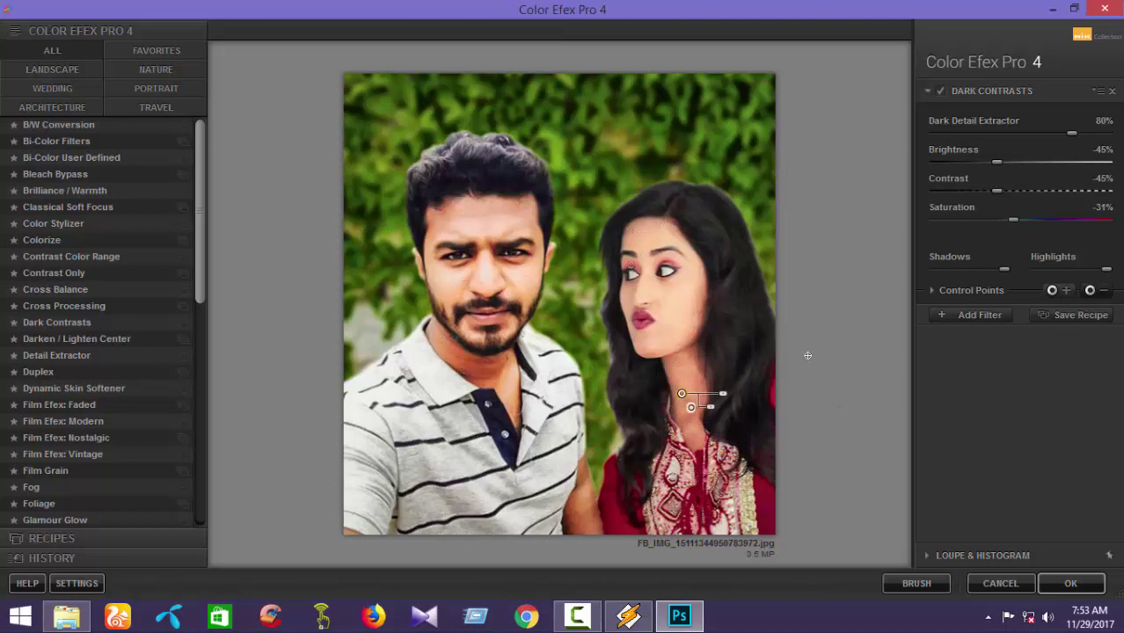
{"action": "left_click", "coordinate": [701, 366]}
{"action": "left_click", "coordinate": [1088, 290]}
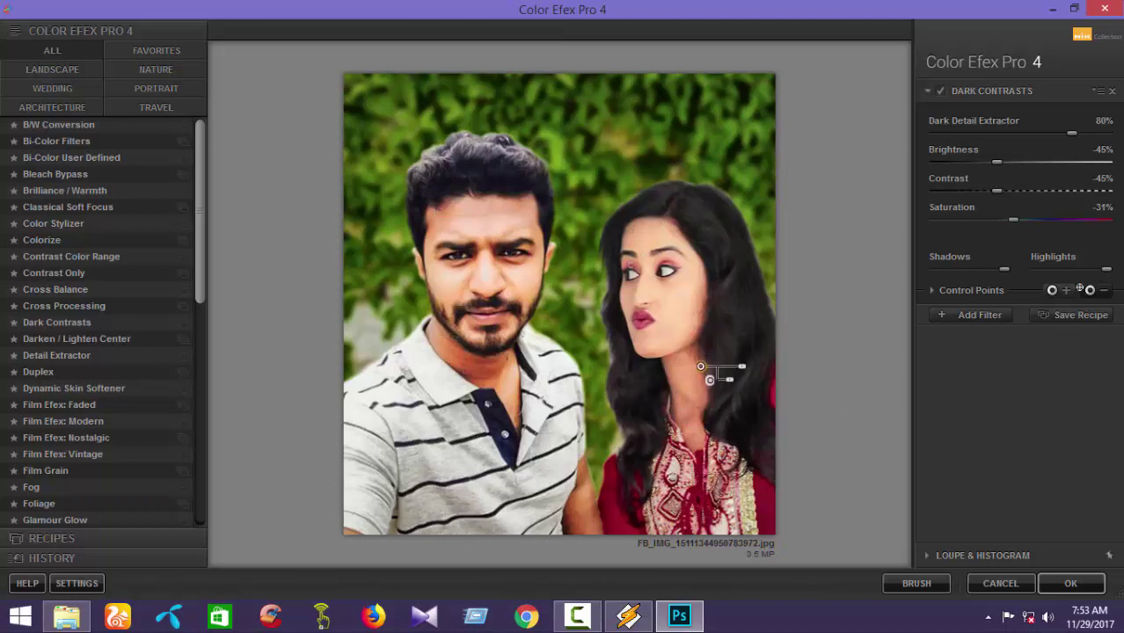
{"action": "left_click", "coordinate": [687, 430]}
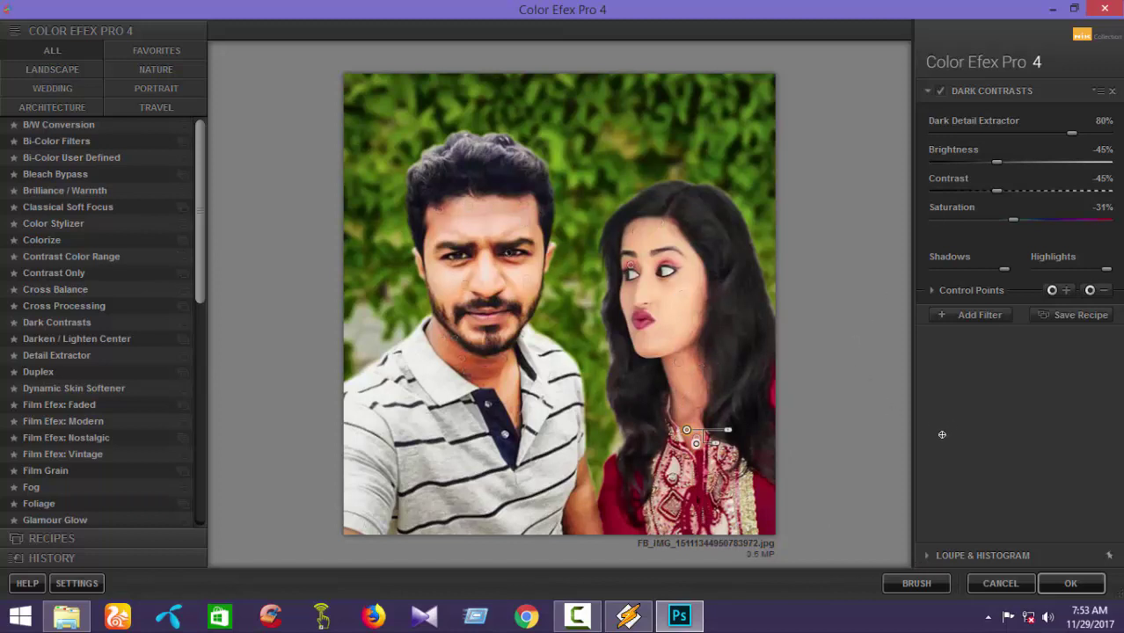
{"action": "left_click", "coordinate": [1070, 584]}
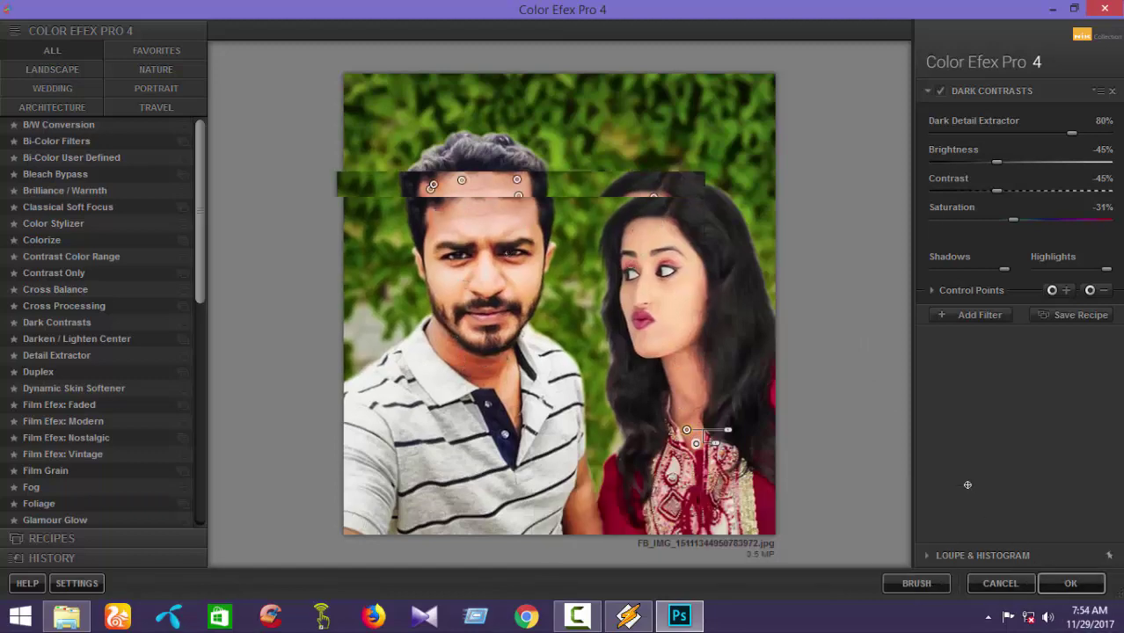
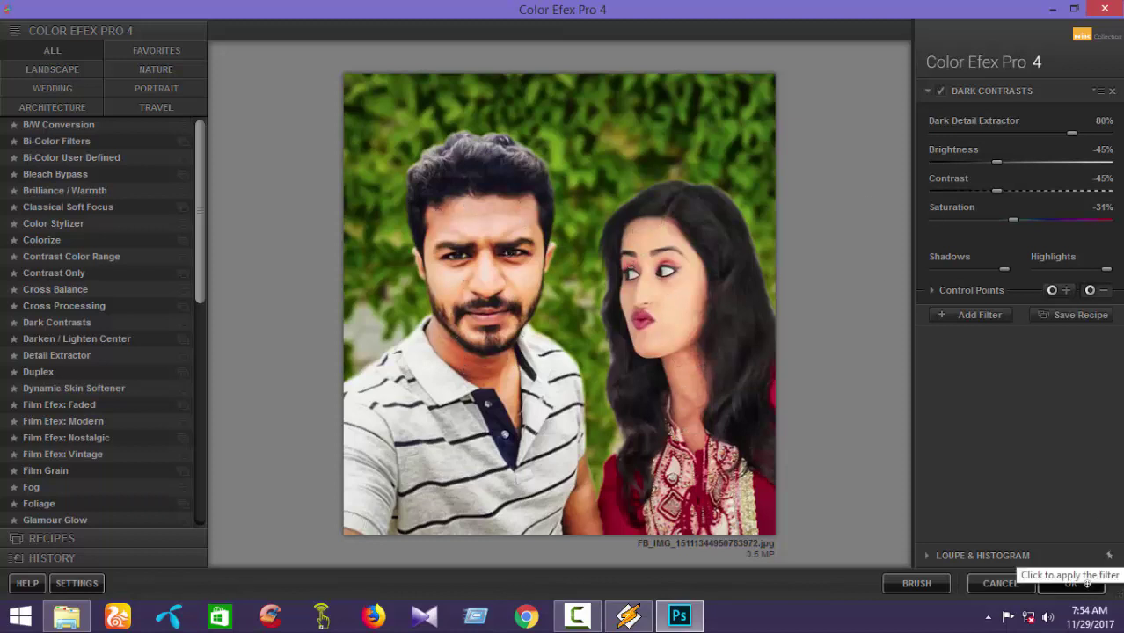
Apply the Dark Contrasts filter to the photo and flatten the resulting layer into the background.
{"action": "left_click", "coordinate": [1087, 584]}
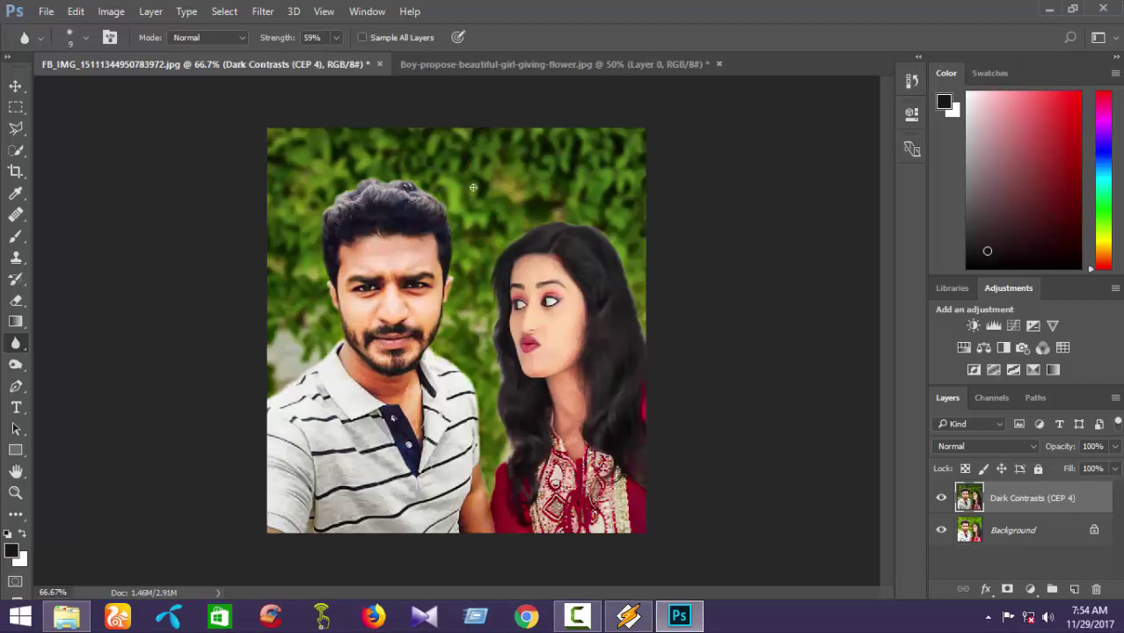
{"action": "left_click", "coordinate": [997, 530]}
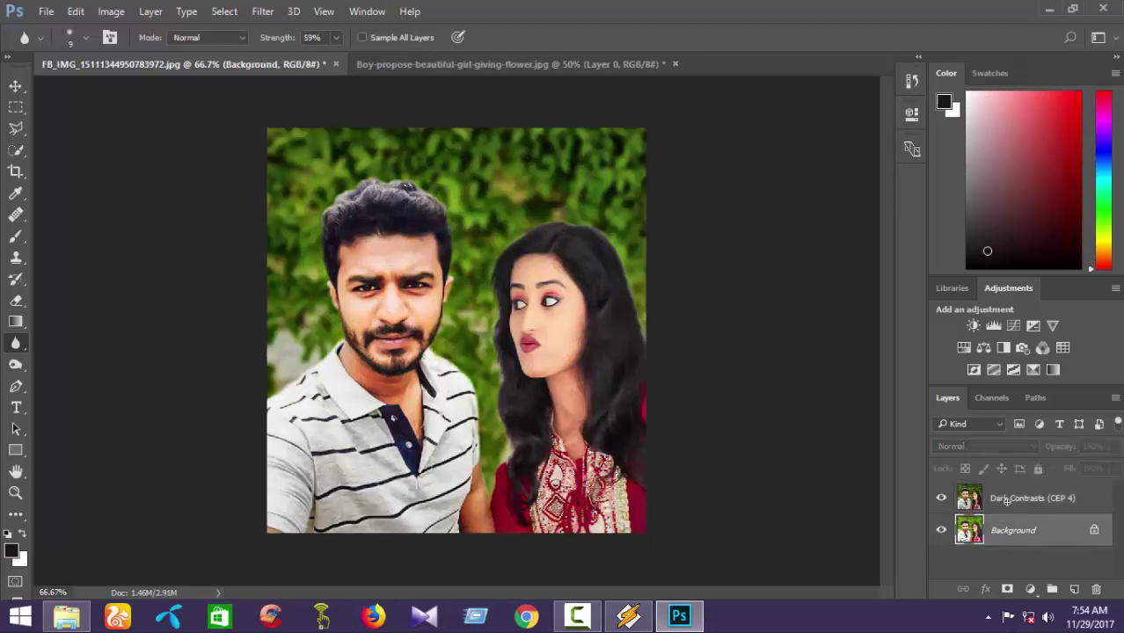
{"action": "right_click", "coordinate": [1007, 501]}
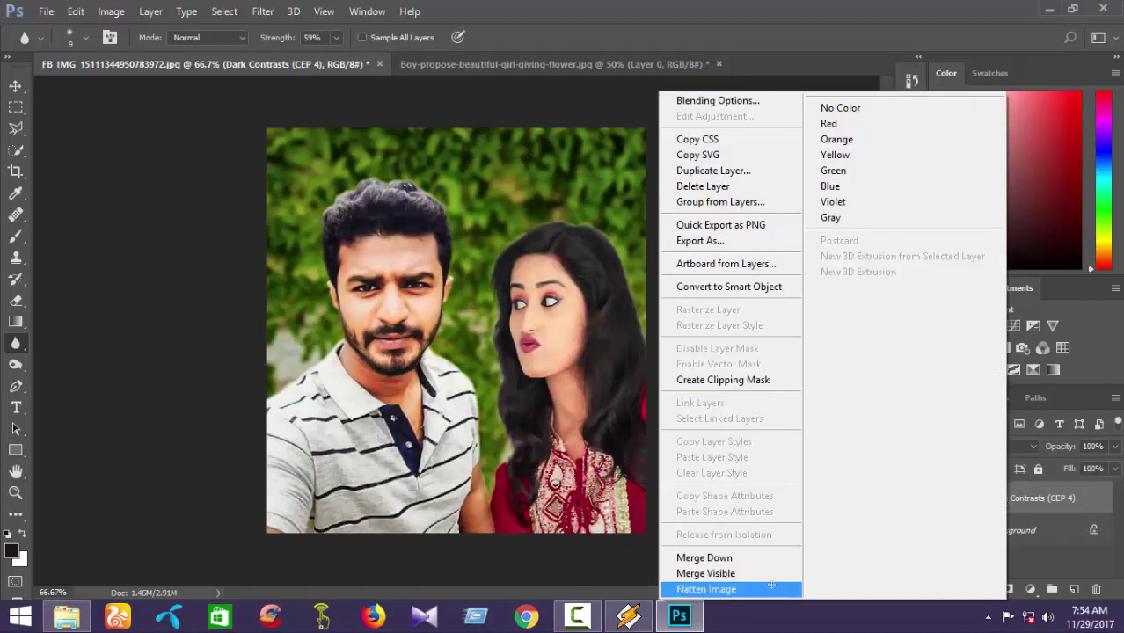
{"action": "left_click", "coordinate": [739, 589]}
In the Camera Raw Filter, set Contrast +6, Highlights +14, Shadows +13, Whites +8, Blacks +3 and Clarity +8.
{"action": "left_click", "coordinate": [264, 12]}
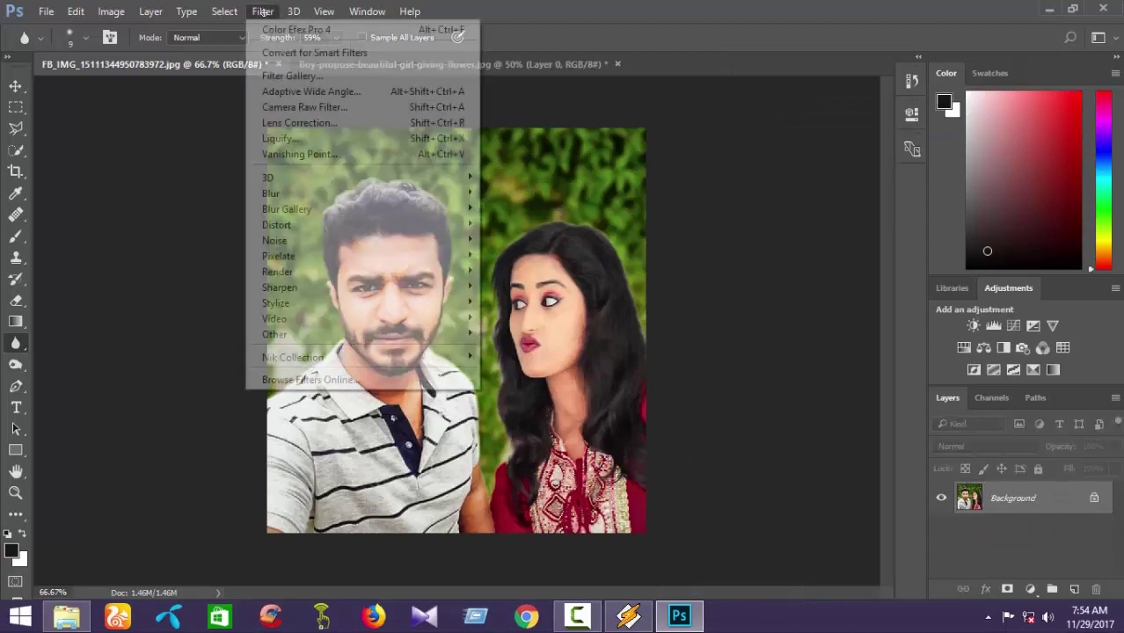
{"action": "left_click", "coordinate": [290, 108]}
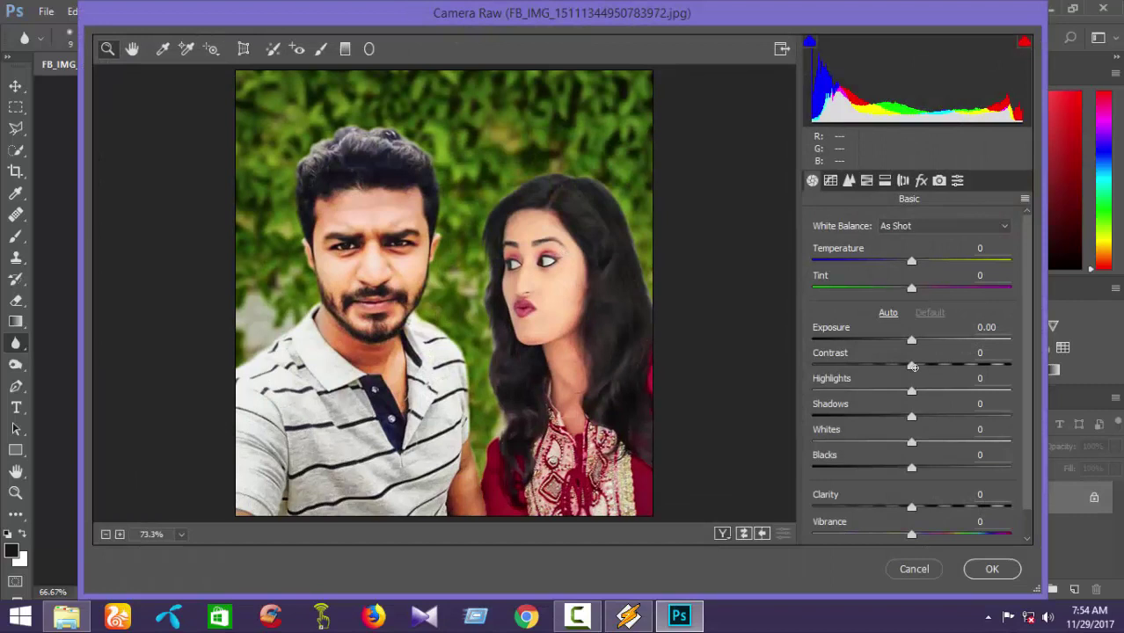
{"action": "left_click_drag", "start_coordinate": [913, 366], "coordinate": [924, 416]}
{"action": "left_click_drag", "start_coordinate": [911, 467], "coordinate": [915, 467]}
{"action": "left_click_drag", "start_coordinate": [911, 441], "coordinate": [918, 442]}
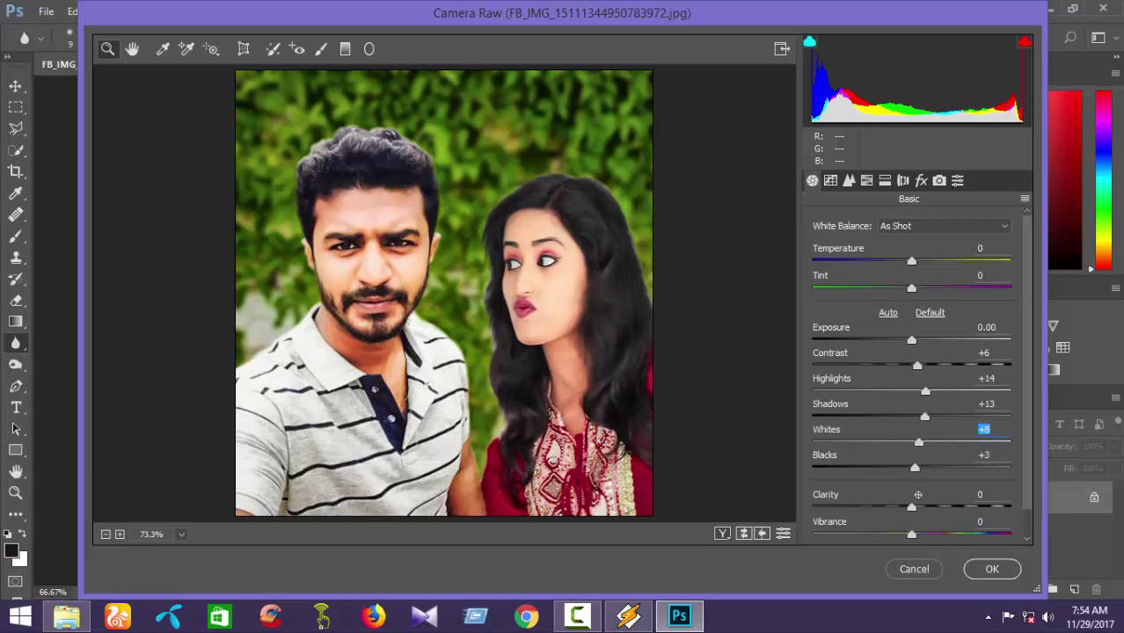
{"action": "left_click_drag", "start_coordinate": [914, 506], "coordinate": [920, 508]}
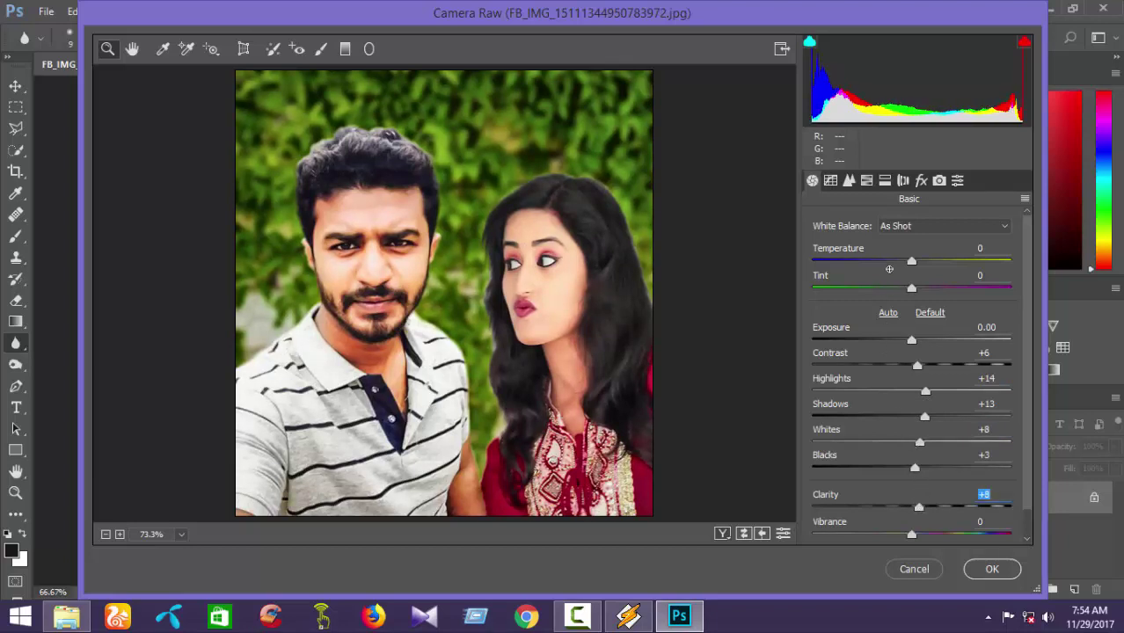
Set the parametric tone curve to Highlights -4 and Lights +12, and the noise reduction Luminance to 18.
{"action": "left_click", "coordinate": [850, 182]}
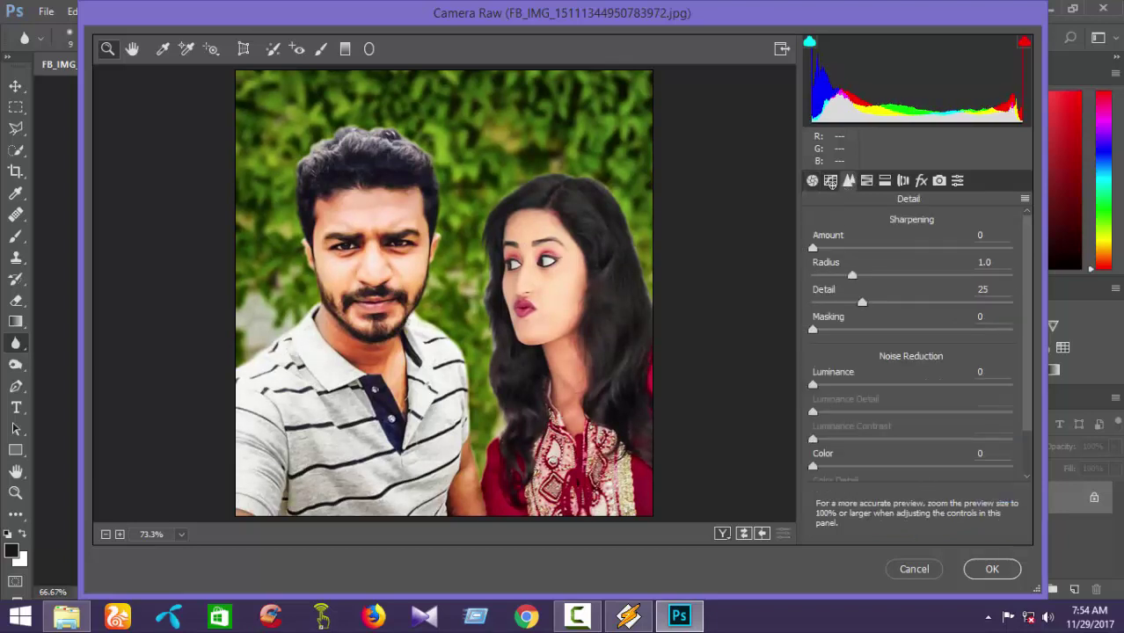
{"action": "left_click", "coordinate": [830, 181]}
{"action": "left_click_drag", "start_coordinate": [912, 517], "coordinate": [907, 493]}
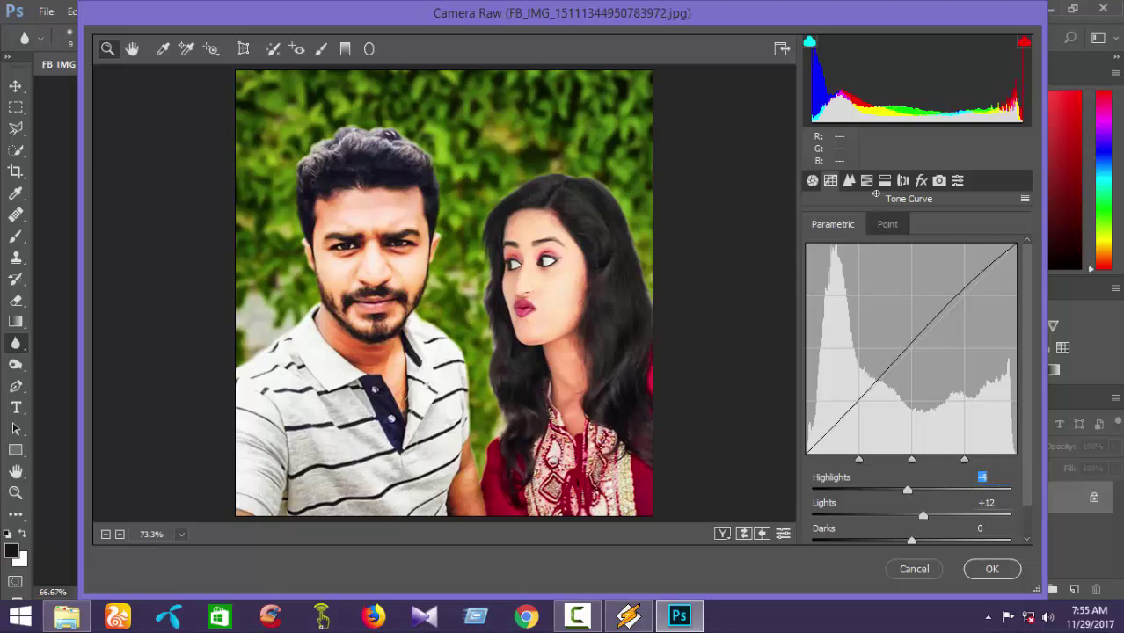
{"action": "left_click", "coordinate": [849, 182]}
{"action": "left_click", "coordinate": [838, 385]}
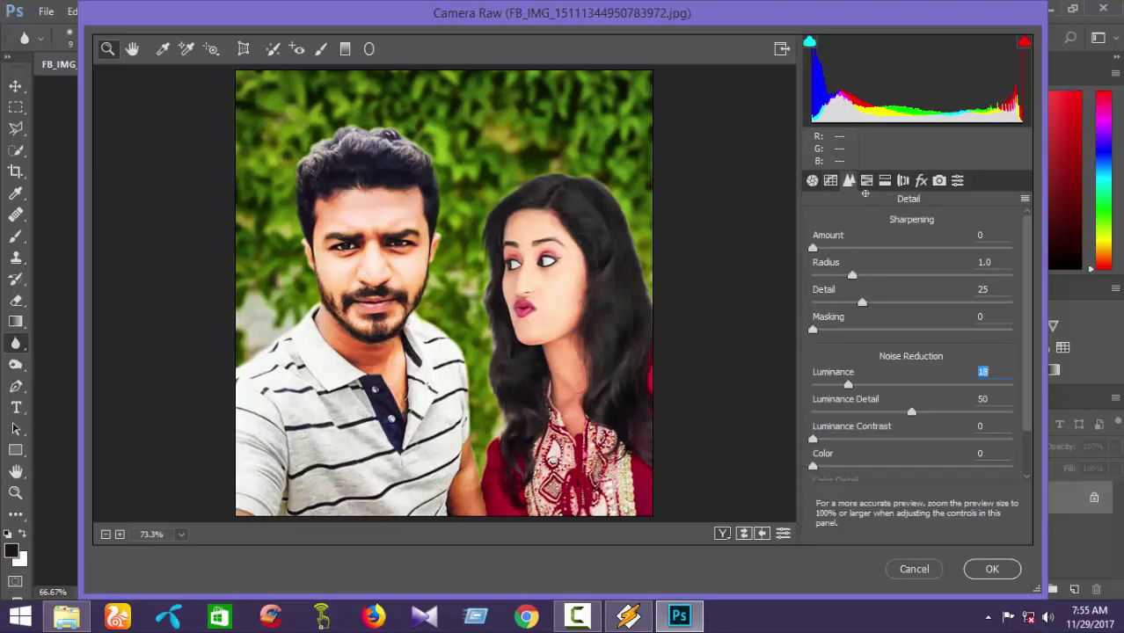
Shift the Reds hue slightly negative and set the HSL saturation to Reds +5, Greens +36 and Blues +23.
{"action": "left_click", "coordinate": [866, 180]}
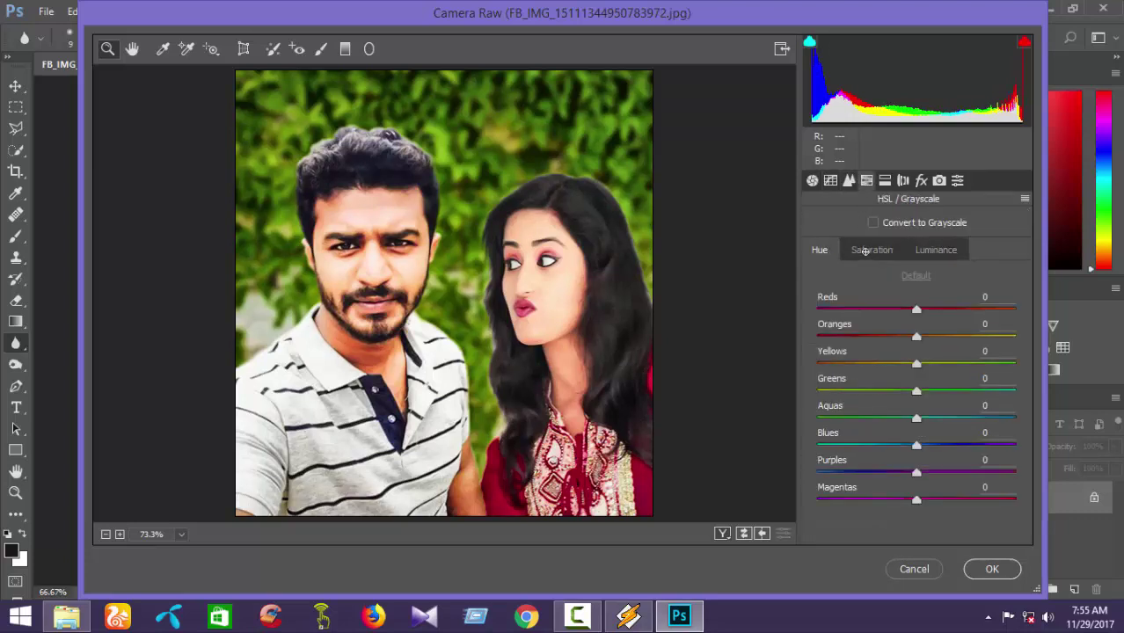
{"action": "left_click", "coordinate": [902, 308]}
{"action": "left_click", "coordinate": [874, 250]}
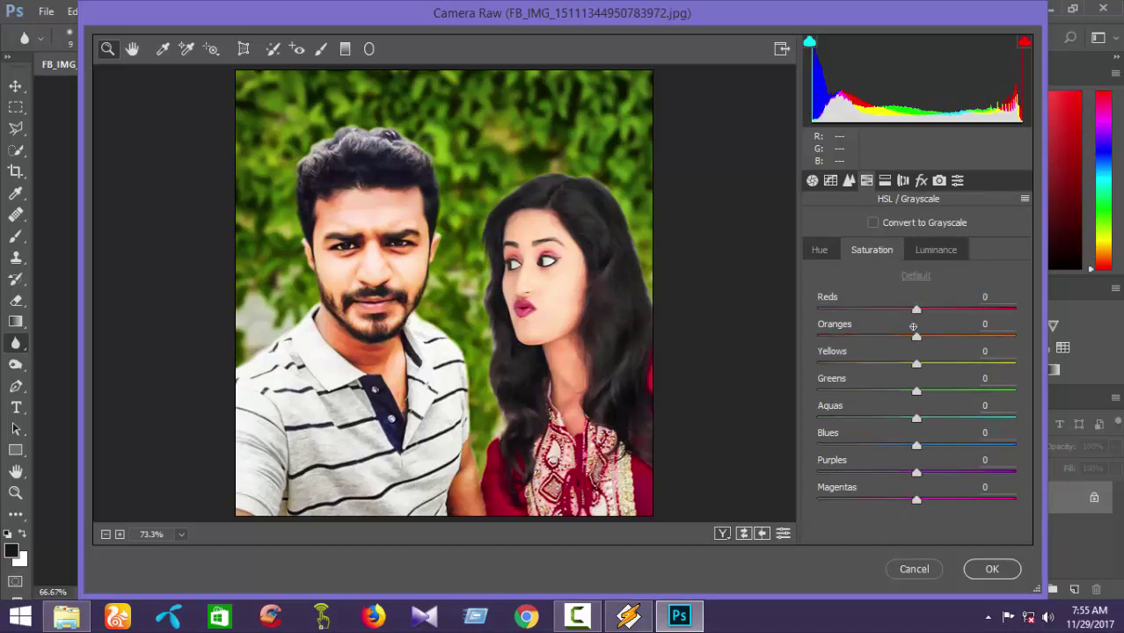
{"action": "left_click_drag", "start_coordinate": [917, 310], "coordinate": [921, 310]}
{"action": "left_click_drag", "start_coordinate": [944, 387], "coordinate": [951, 394]}
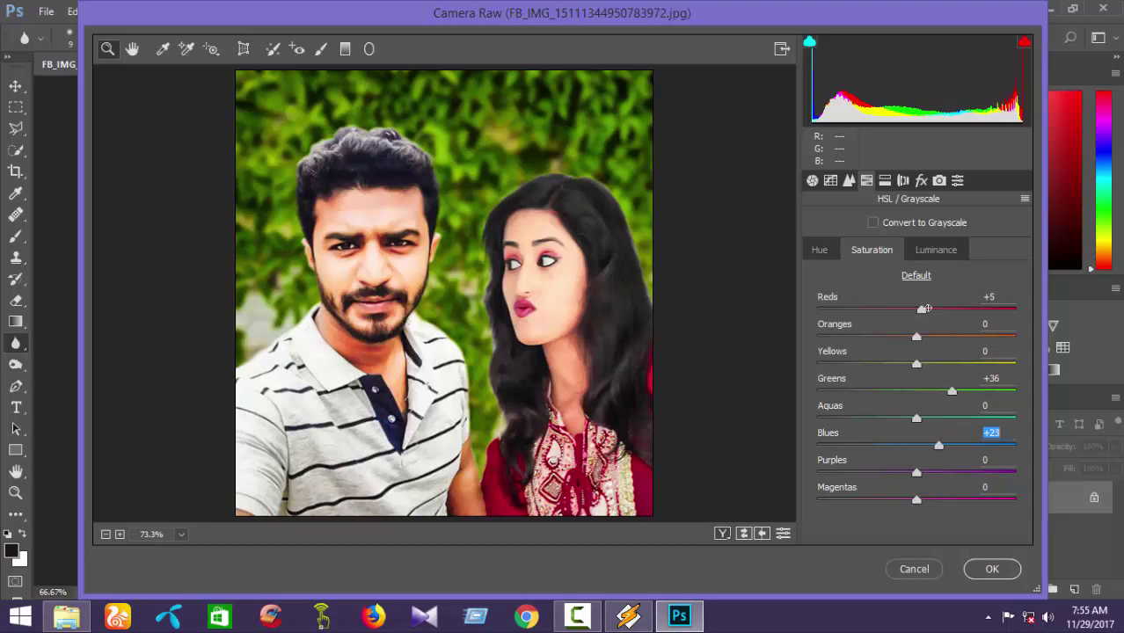
Set the HSL luminance of the Blues to -1 and lower the Greens luminance slightly.
{"action": "left_click", "coordinate": [935, 255]}
{"action": "left_click_drag", "start_coordinate": [917, 445], "coordinate": [912, 444]}
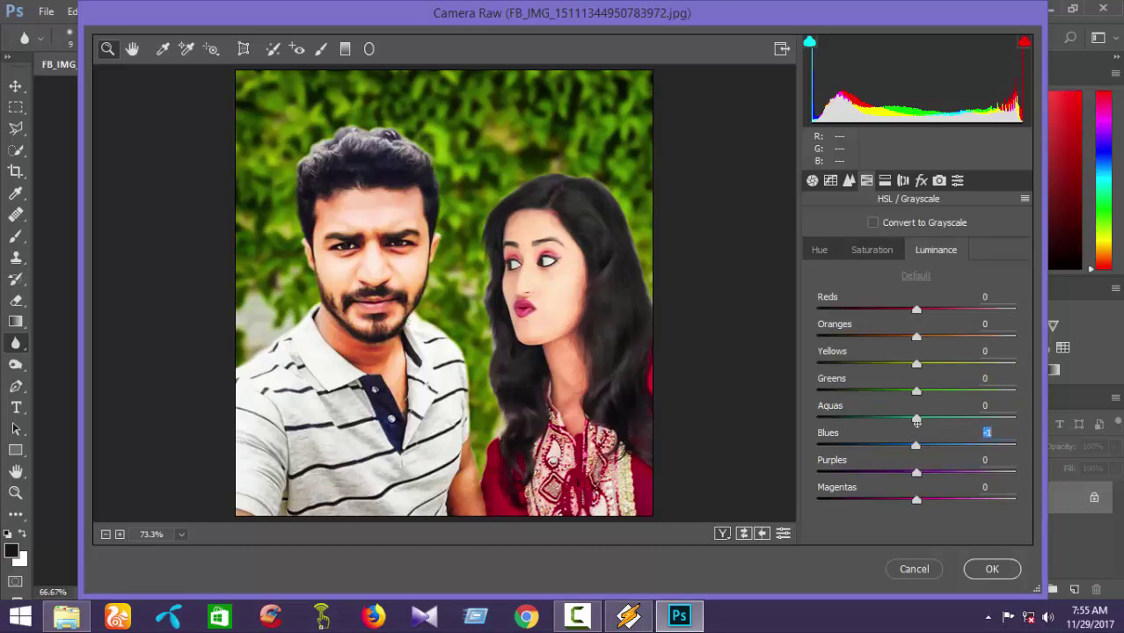
{"action": "left_click_drag", "start_coordinate": [911, 393], "coordinate": [911, 392]}
Add a Highlight Priority post-crop vignette with Amount -4 and Midpoint 51, adjust its roundness and feather, and apply the Camera Raw changes.
{"action": "left_click", "coordinate": [923, 181]}
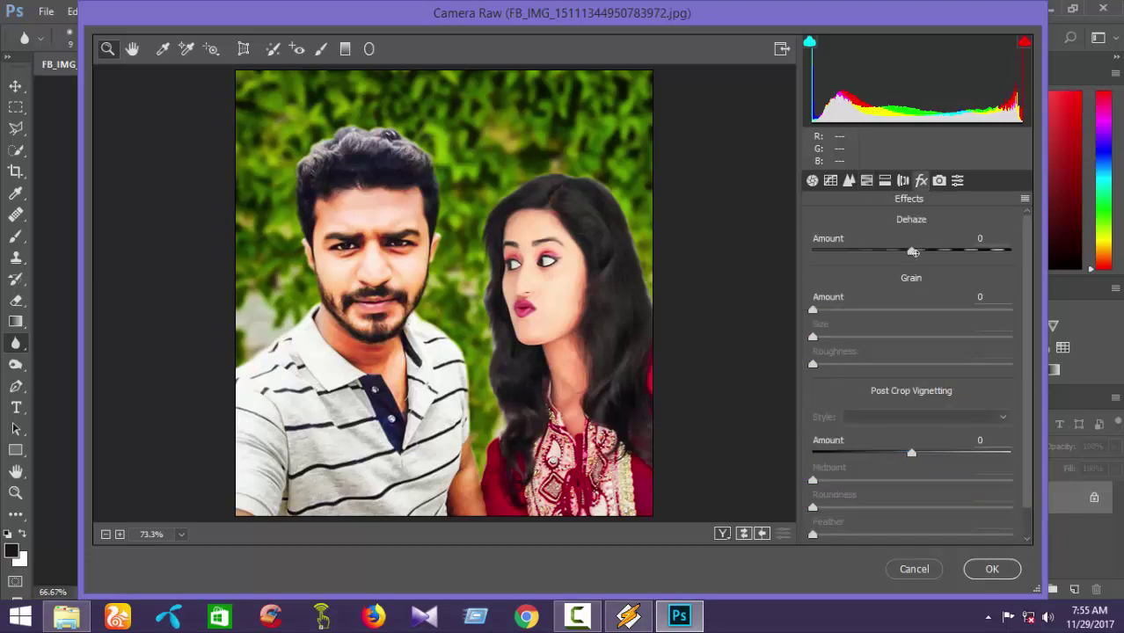
{"action": "mouse_move", "coordinate": [912, 451]}
{"action": "left_mouse_down"}
{"action": "mouse_move", "coordinate": [877, 441]}
{"action": "mouse_move", "coordinate": [907, 448]}
{"action": "mouse_move", "coordinate": [895, 447]}
{"action": "mouse_move", "coordinate": [893, 479]}
{"action": "mouse_move", "coordinate": [913, 479]}
{"action": "mouse_move", "coordinate": [940, 453]}
{"action": "mouse_move", "coordinate": [907, 455]}
{"action": "left_mouse_up"}
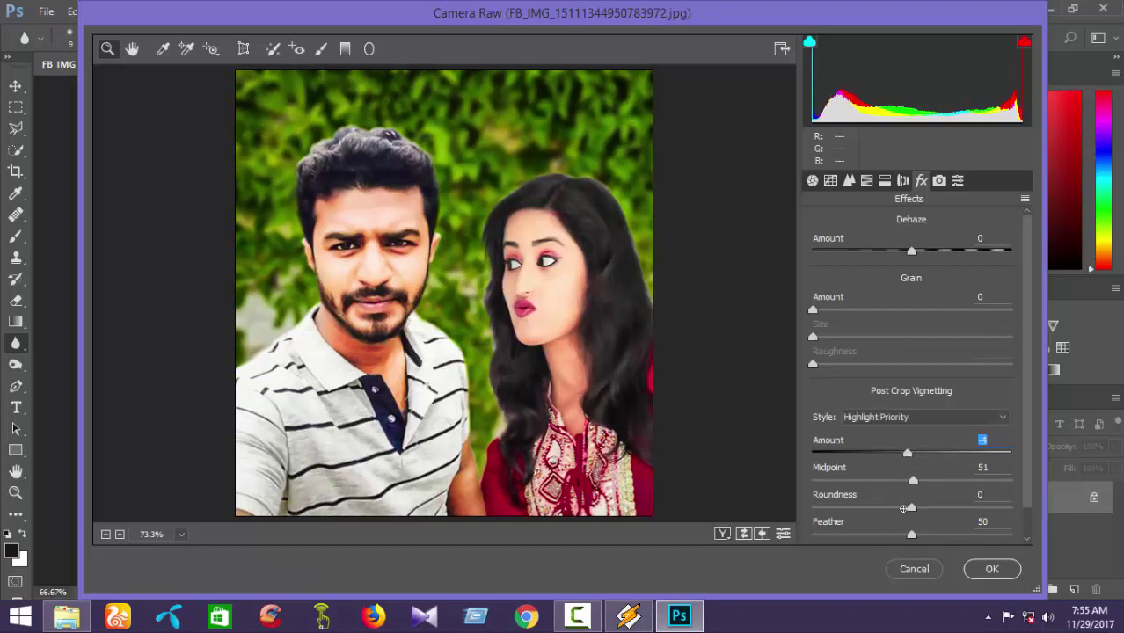
{"action": "left_click_drag", "start_coordinate": [904, 508], "coordinate": [960, 535]}
{"action": "left_click", "coordinate": [992, 569]}
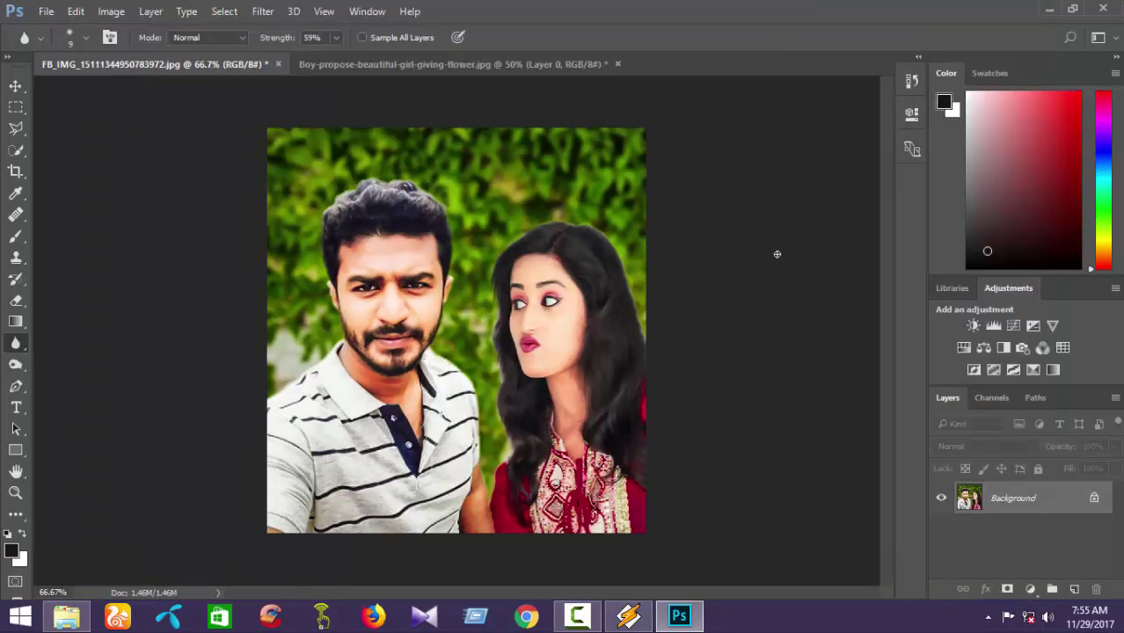
Export the image with Save for Web as JPEG High, quality 60, and start editing the file name for saving on the Desktop.
{"action": "left_click", "coordinate": [45, 11]}
{"action": "mouse_move", "coordinate": [133, 248]}
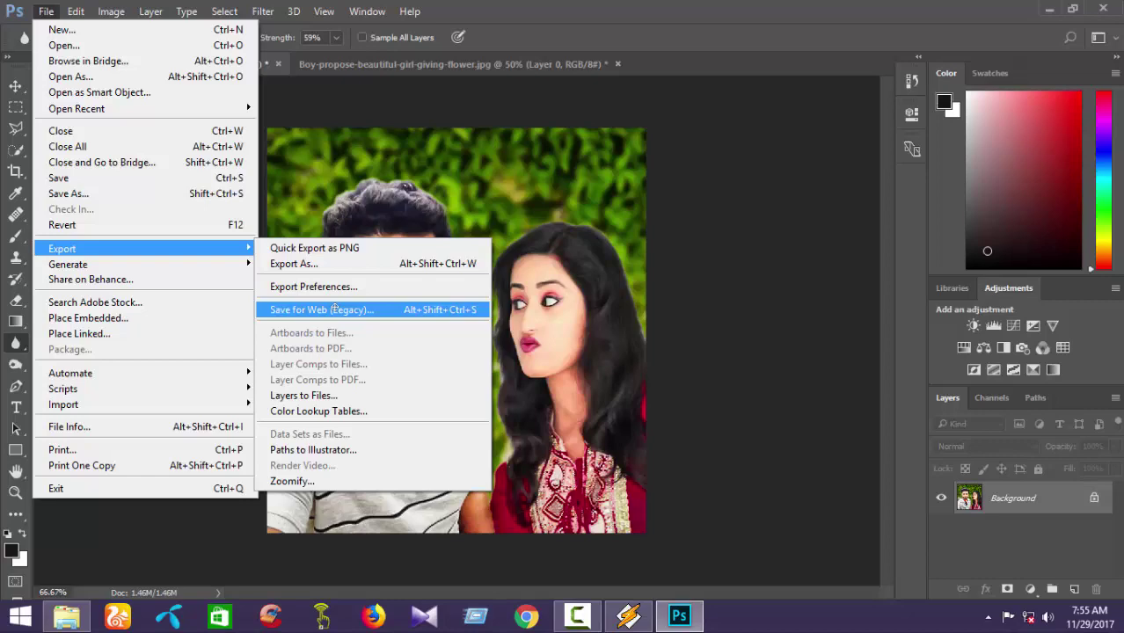
{"action": "left_click", "coordinate": [334, 309]}
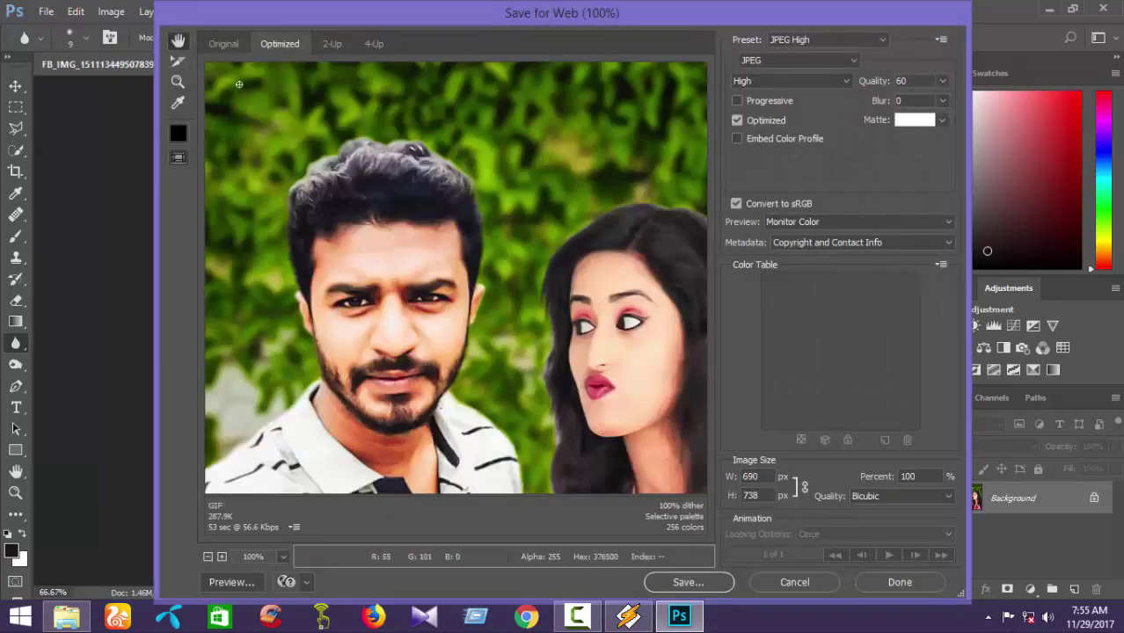
{"action": "left_click", "coordinate": [225, 45]}
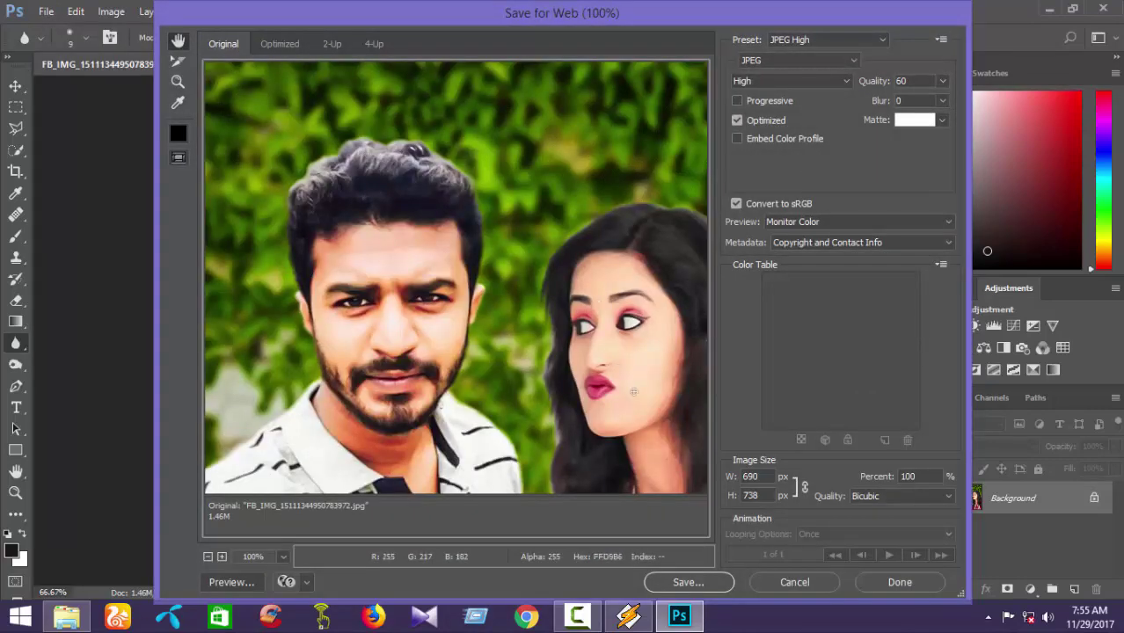
{"action": "left_click", "coordinate": [712, 583]}
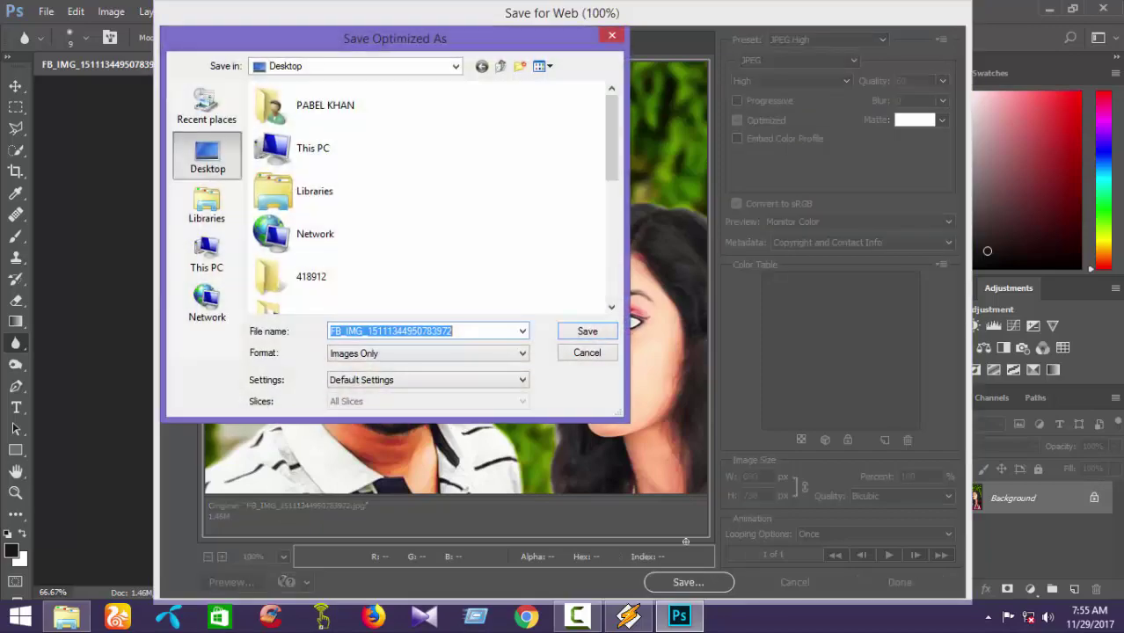
{"action": "left_click", "coordinate": [490, 337]}
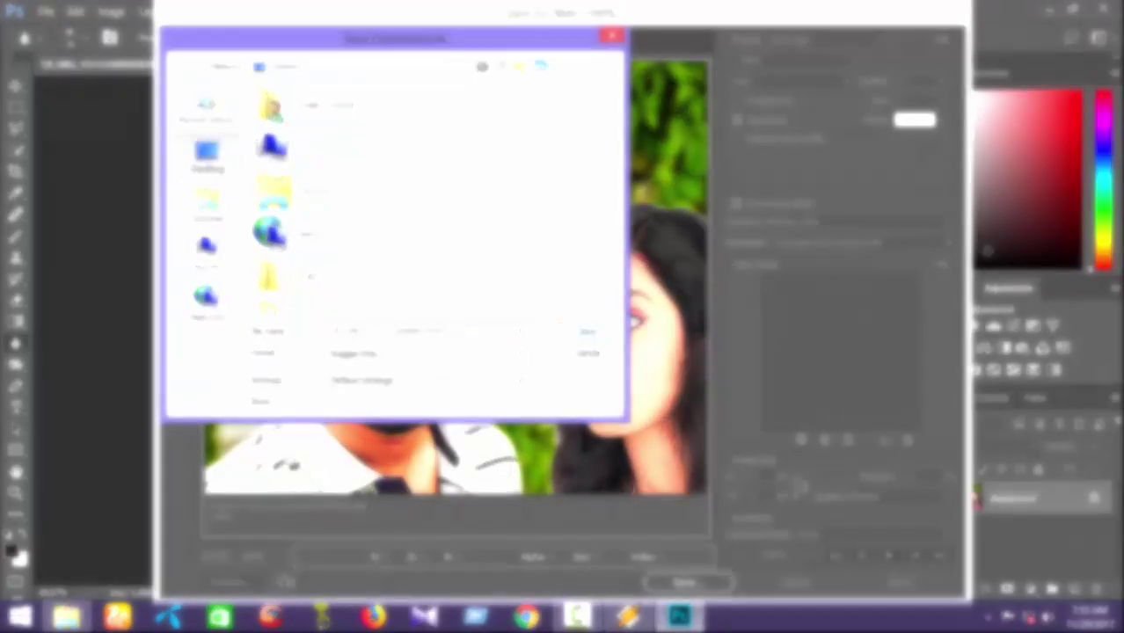